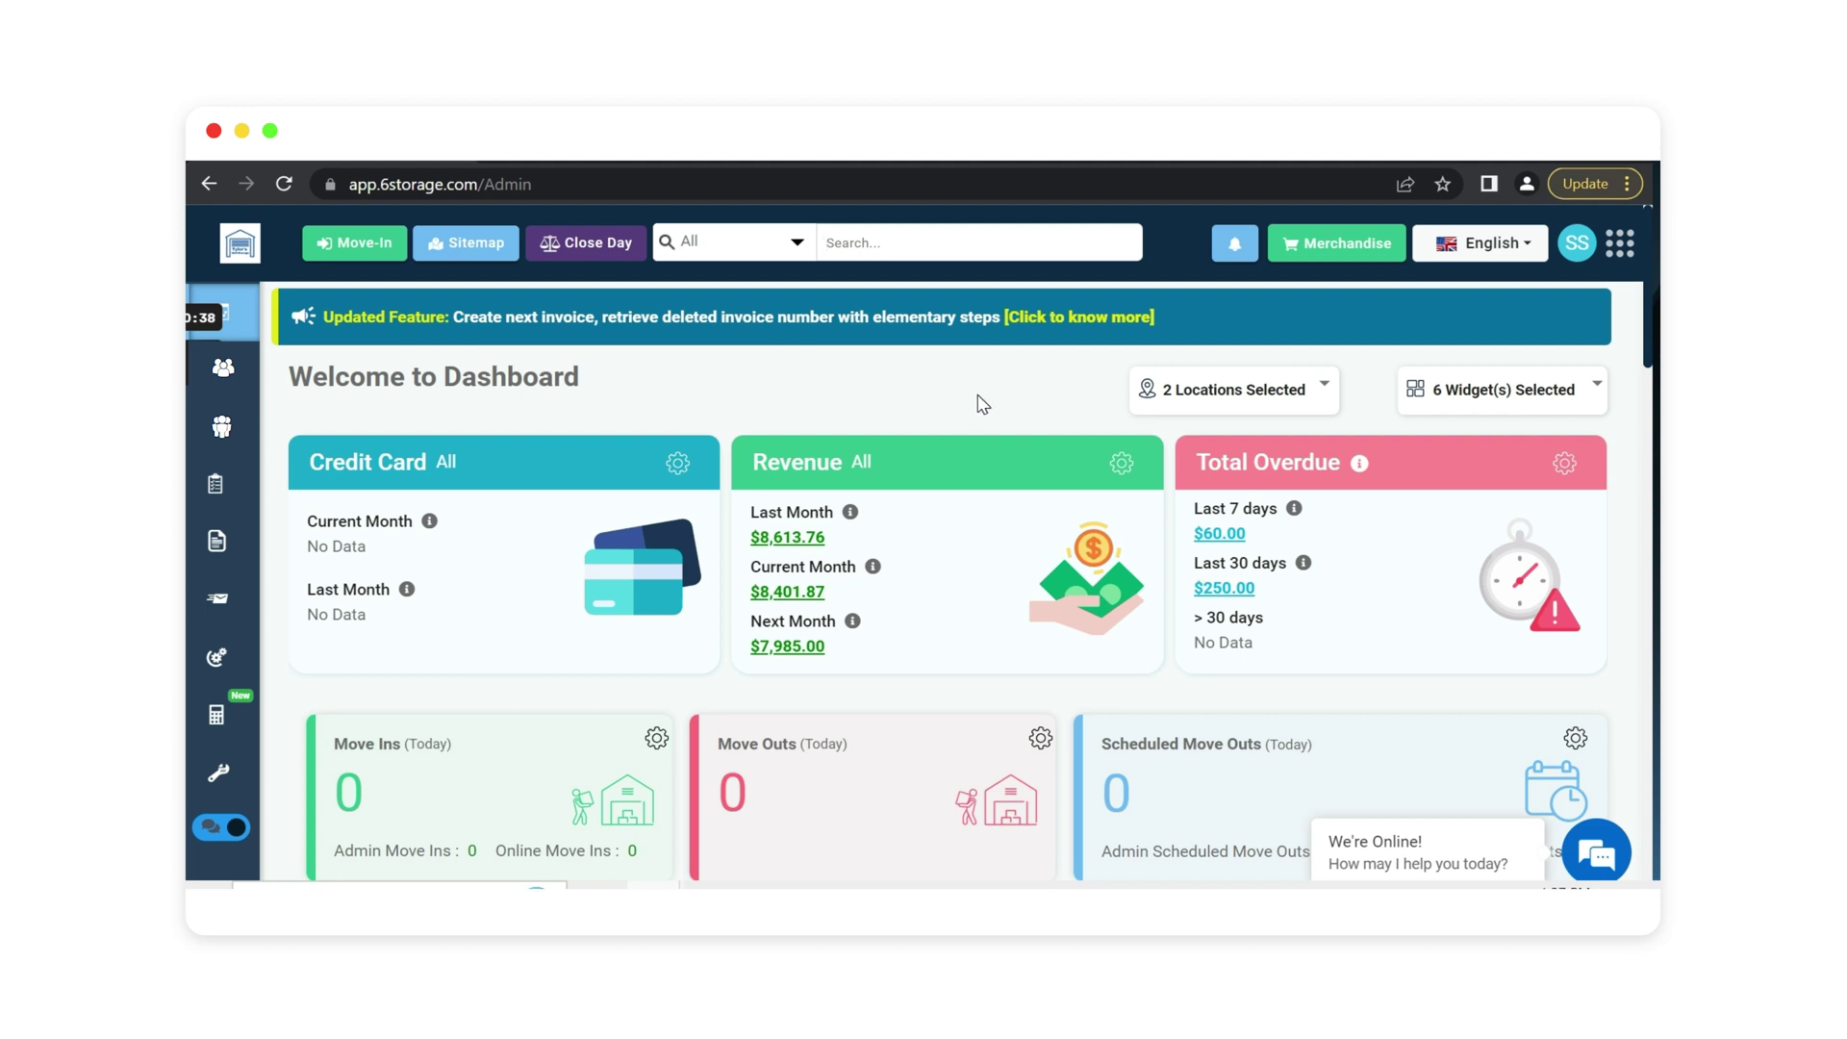
# Remove Kansas City from the dashboard location filter, then add it back.
pyautogui.click(1236, 393)
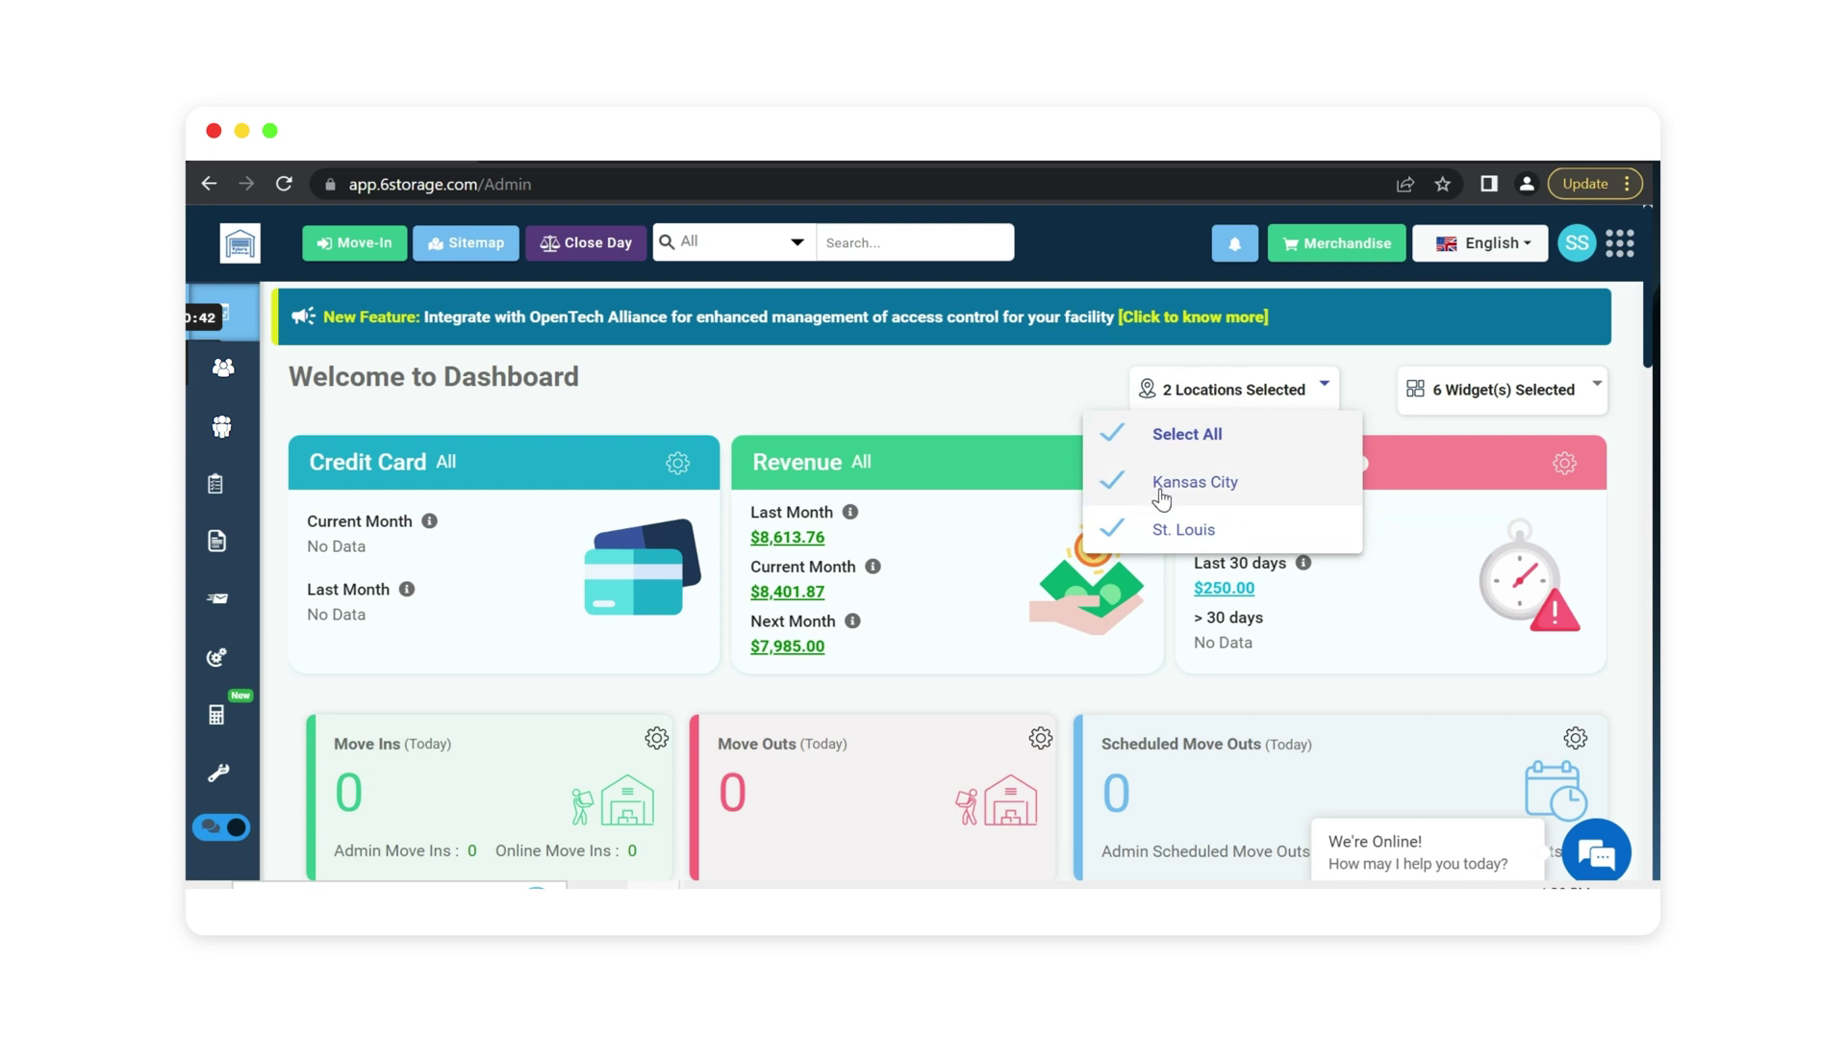
pyautogui.click(1109, 484)
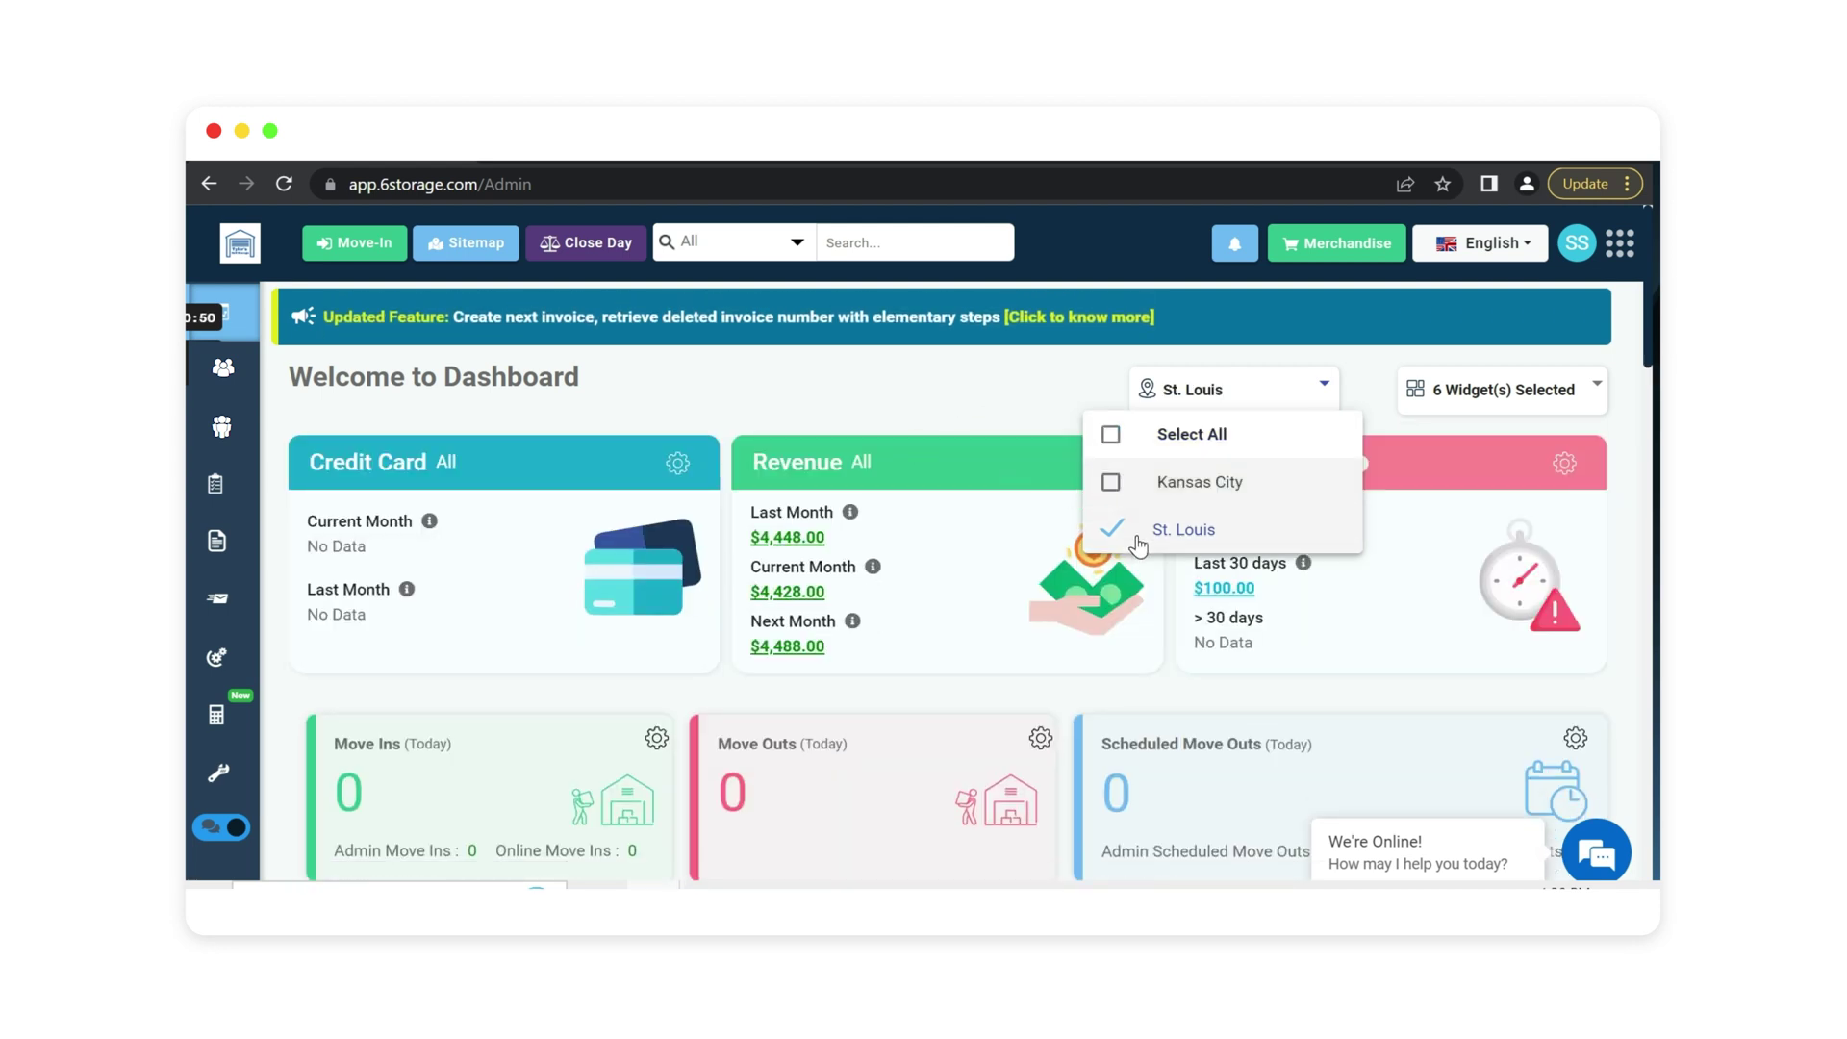
pyautogui.click(1112, 486)
pyautogui.click(917, 387)
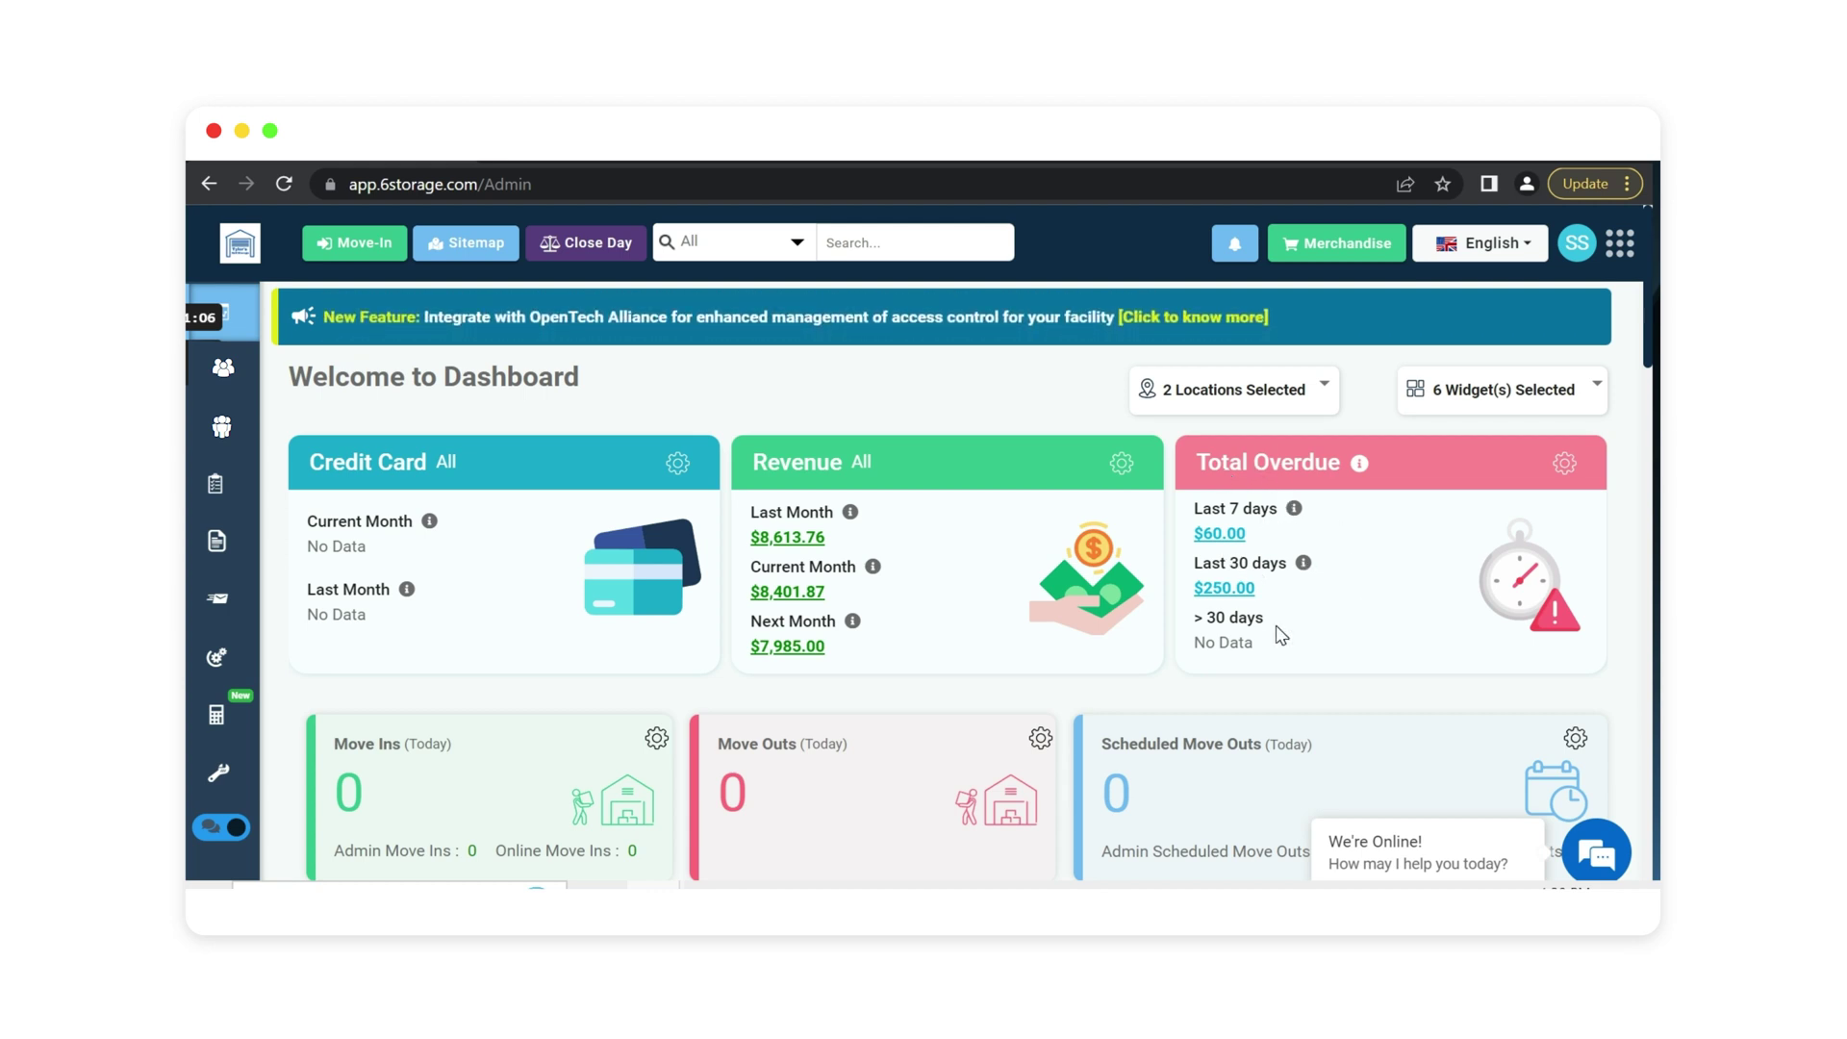
# Set both the Move Ins and Move Outs cards to Current Month.
pyautogui.scroll(-2, 747, 409)
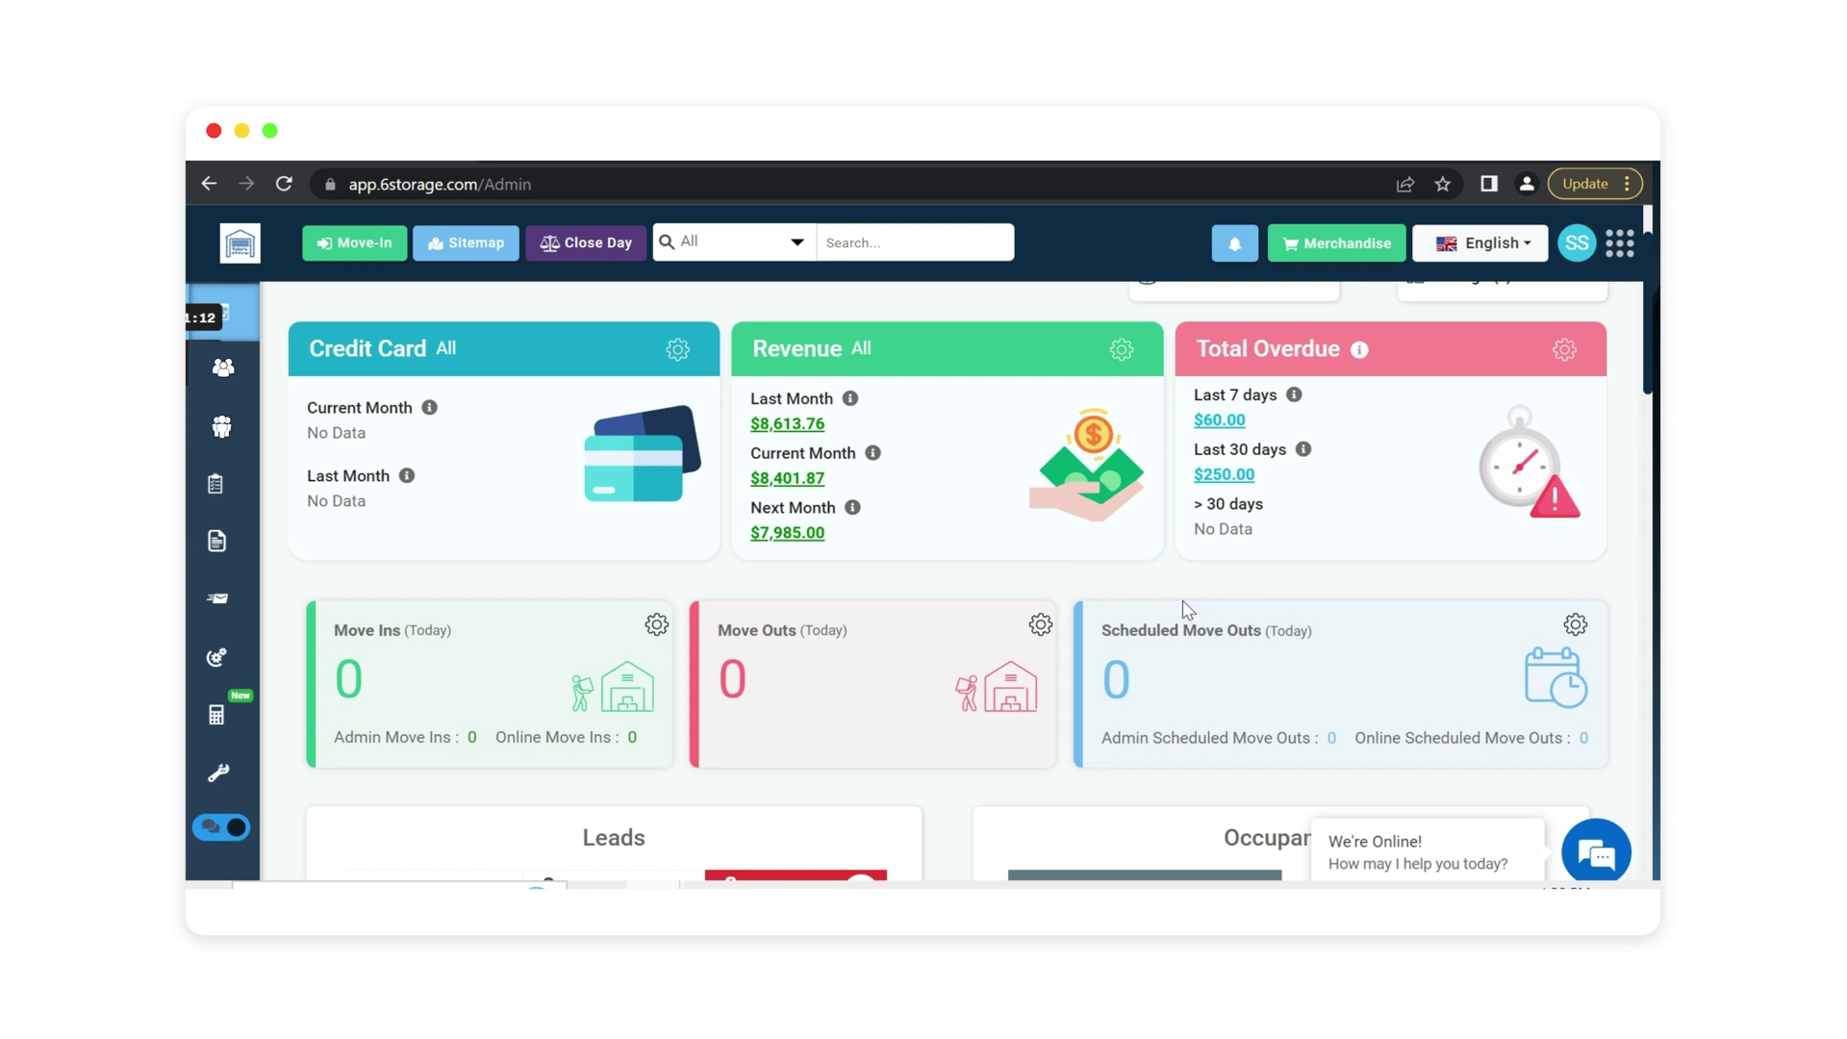
pyautogui.click(657, 626)
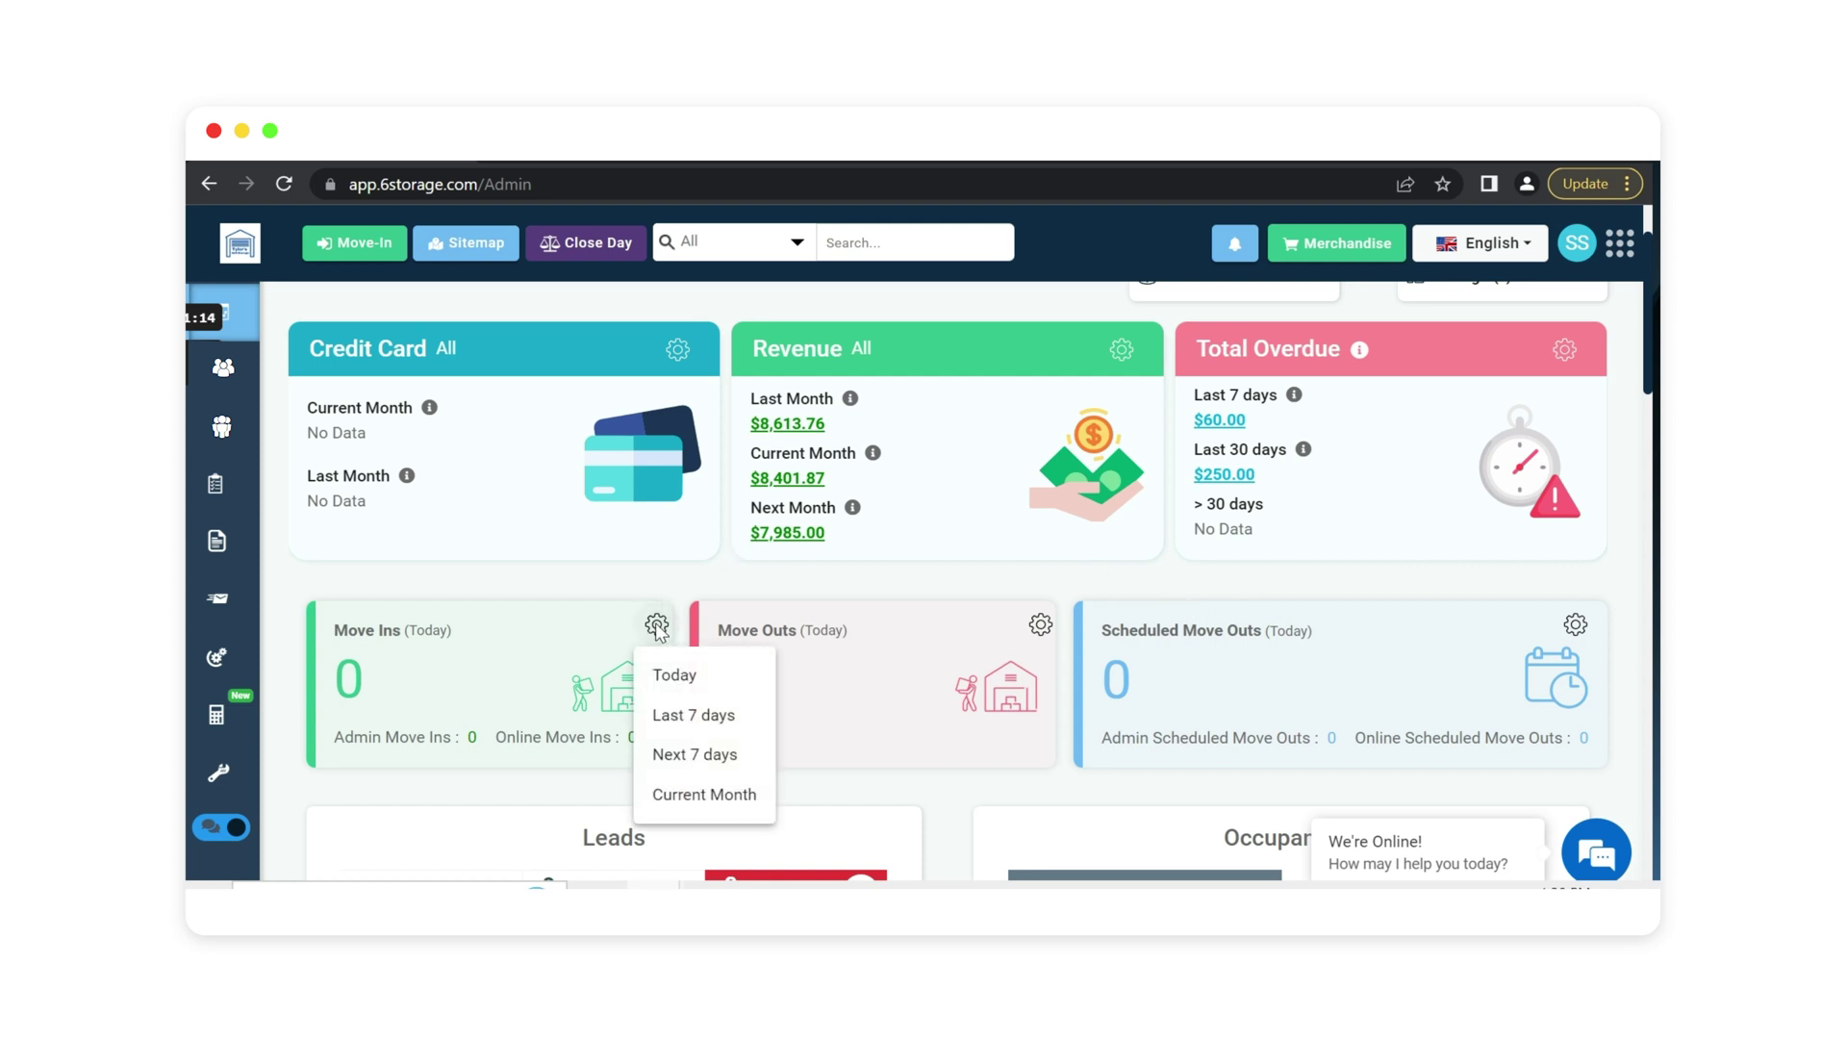
pyautogui.click(723, 801)
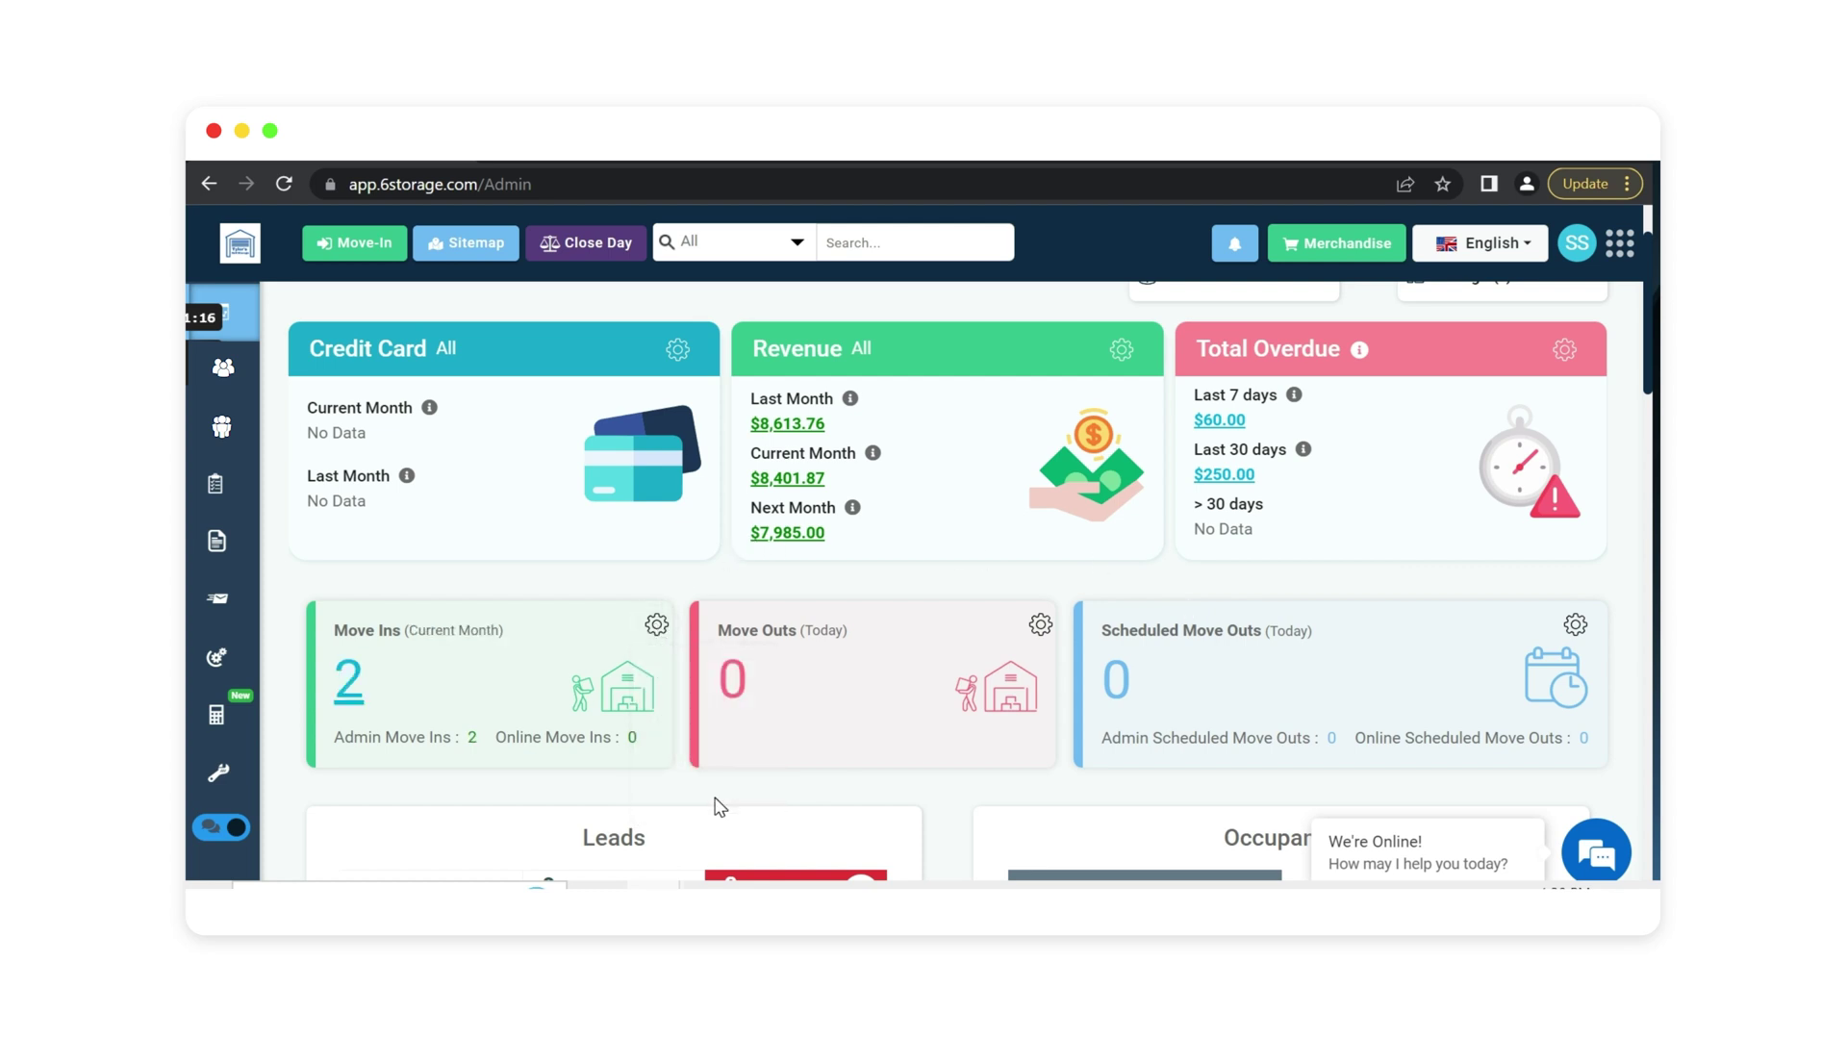
pyautogui.click(1041, 626)
pyautogui.click(1085, 755)
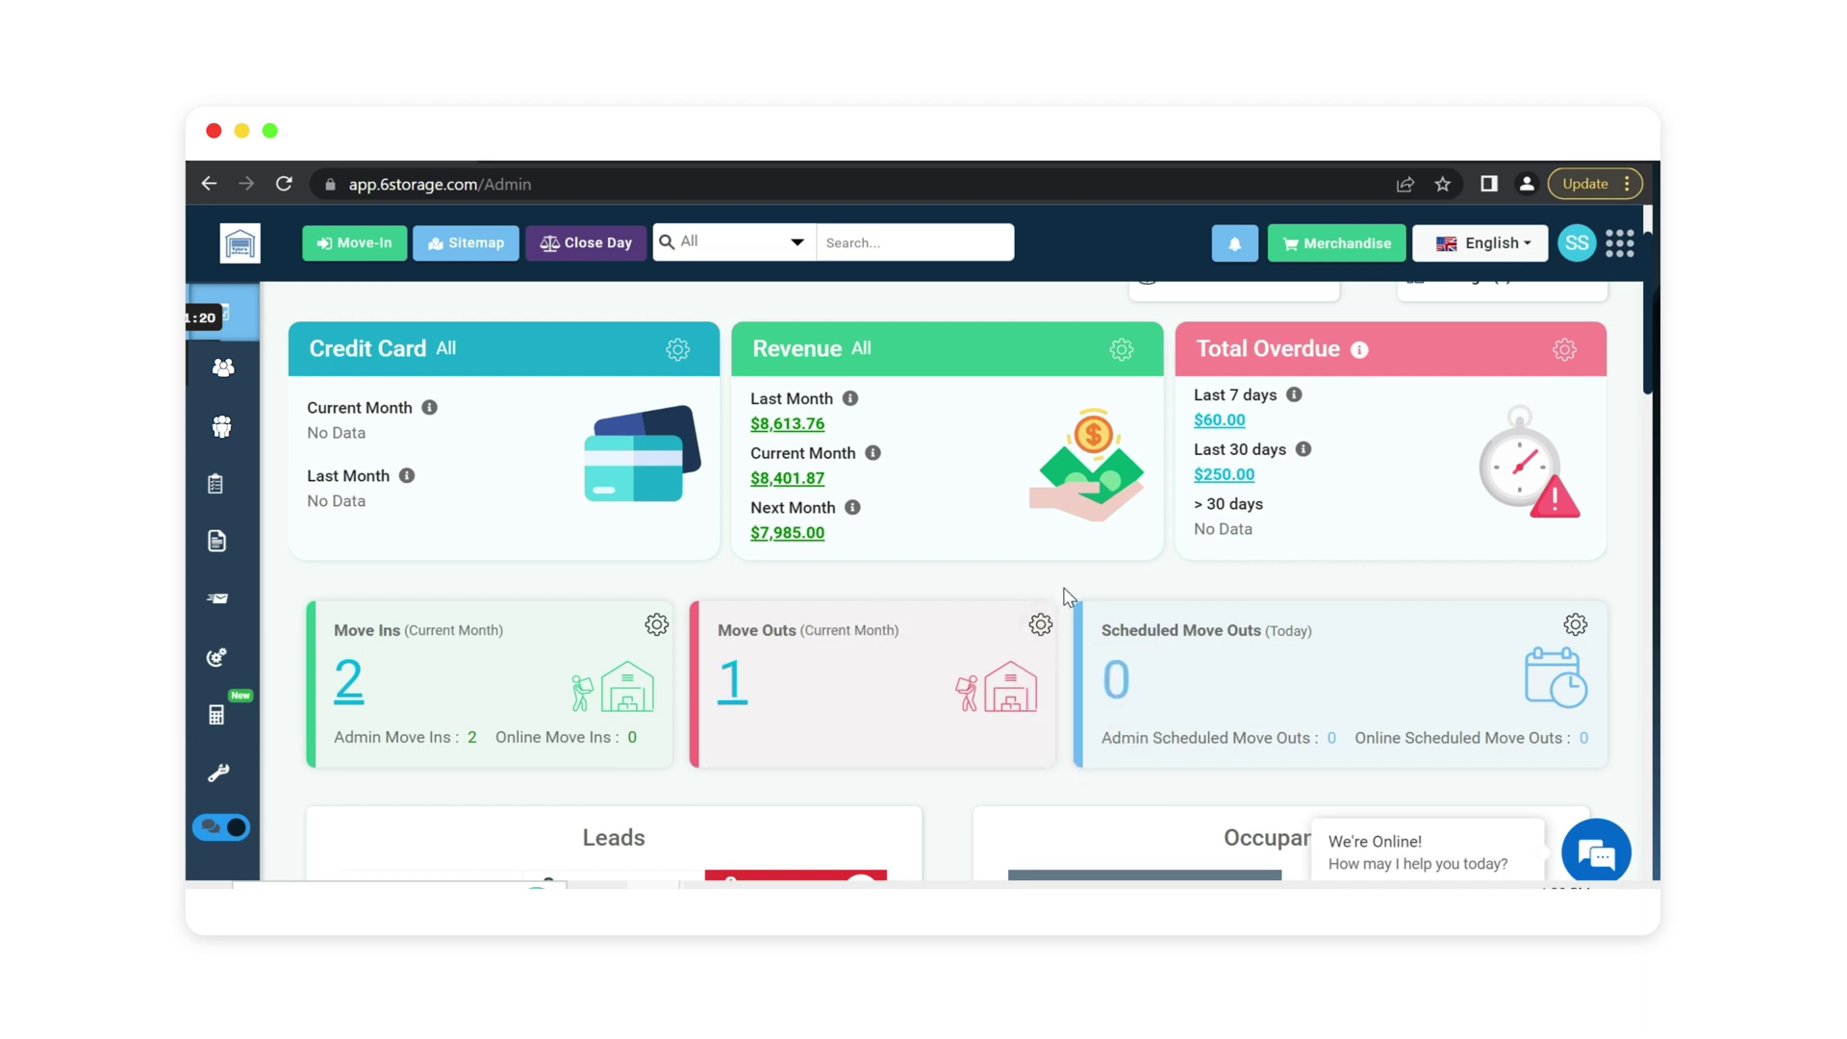
# Switch the Occupancy and Leads panels from charts to table view.
pyautogui.scroll(-4, 886, 464)
pyautogui.scroll(-2, 885, 464)
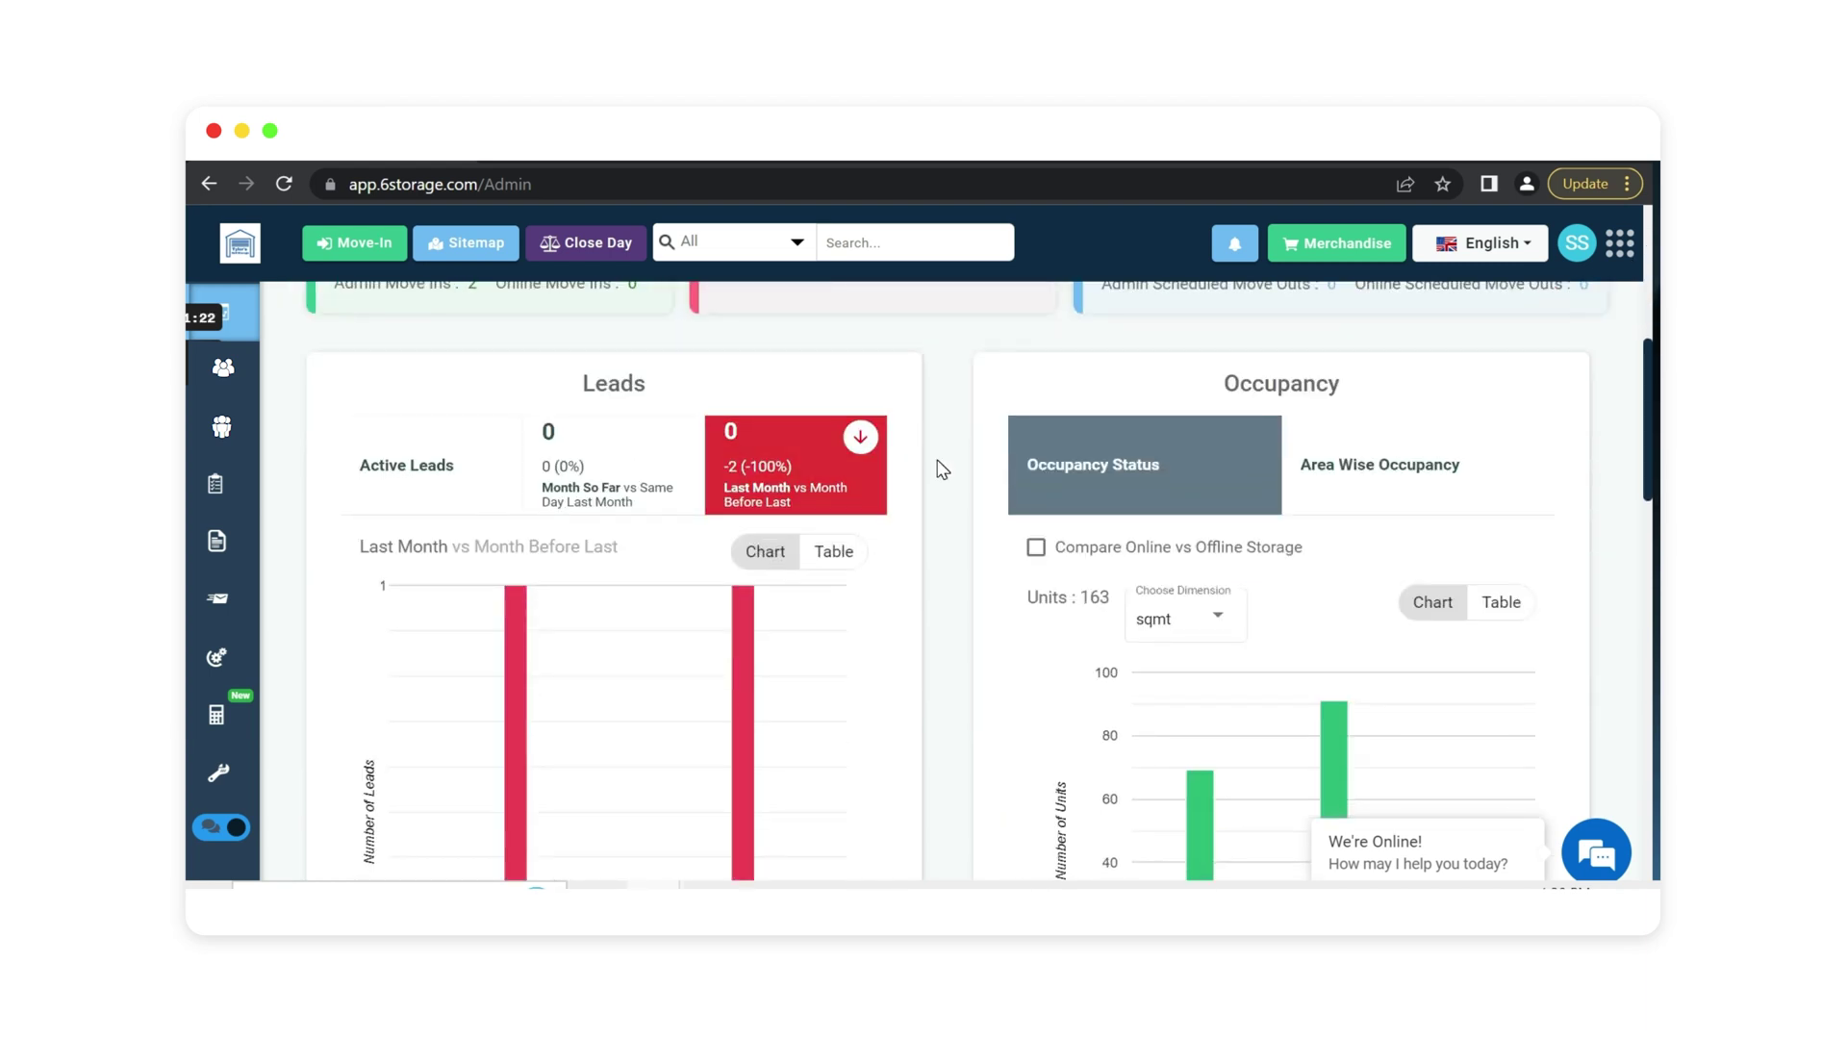
pyautogui.scroll(-2, 970, 508)
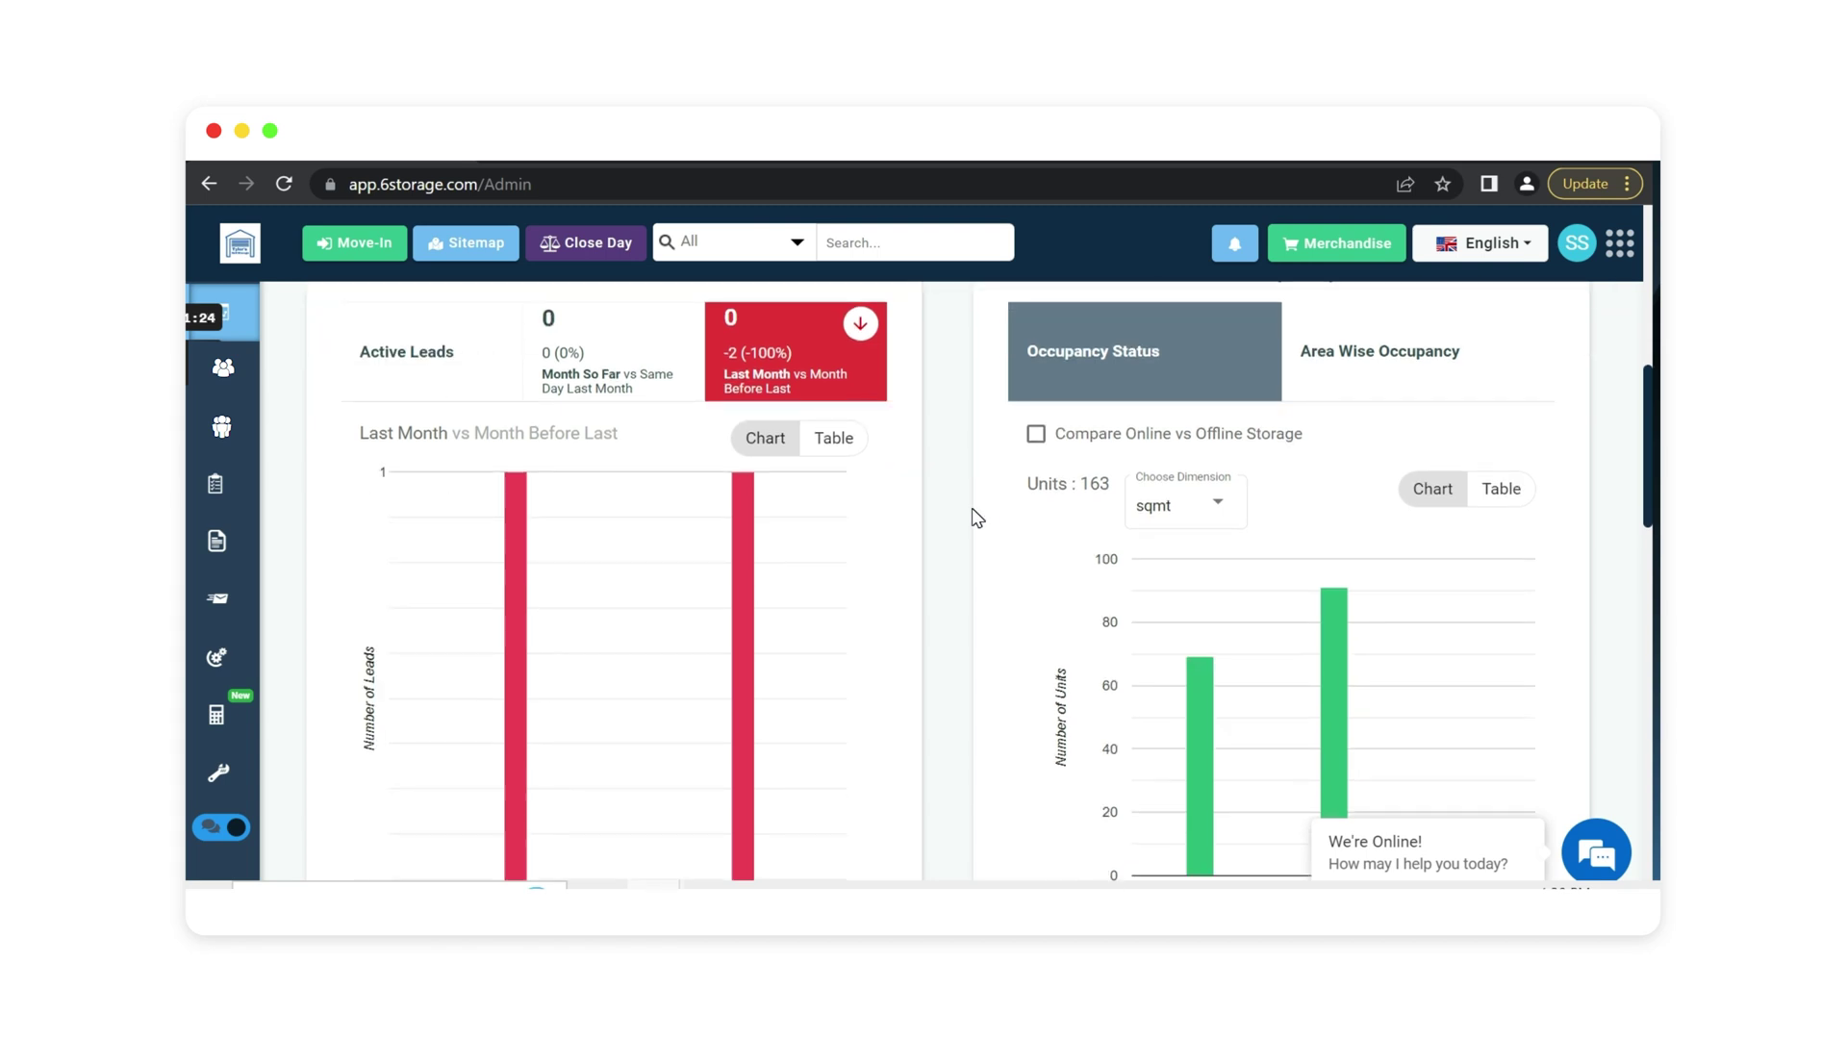
pyautogui.scroll(2, 967, 505)
pyautogui.scroll(-2, 966, 481)
pyautogui.scroll(-2, 960, 519)
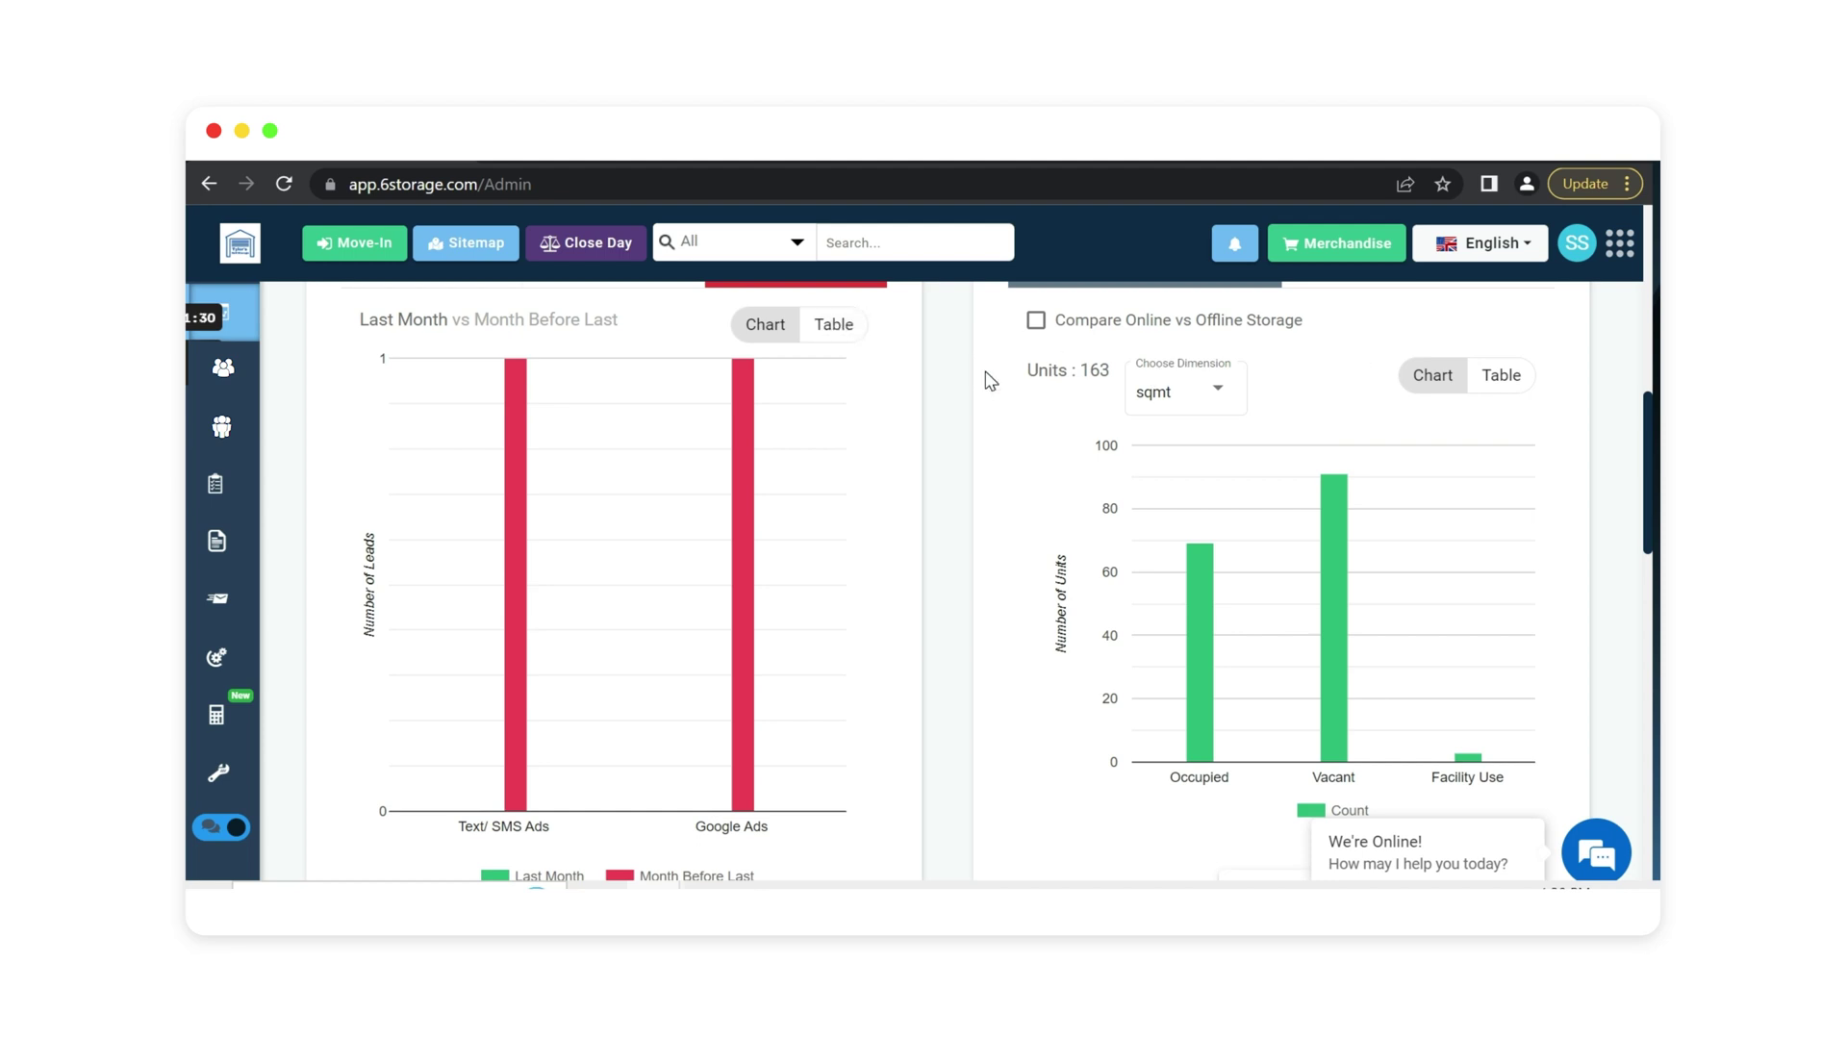
pyautogui.click(1521, 385)
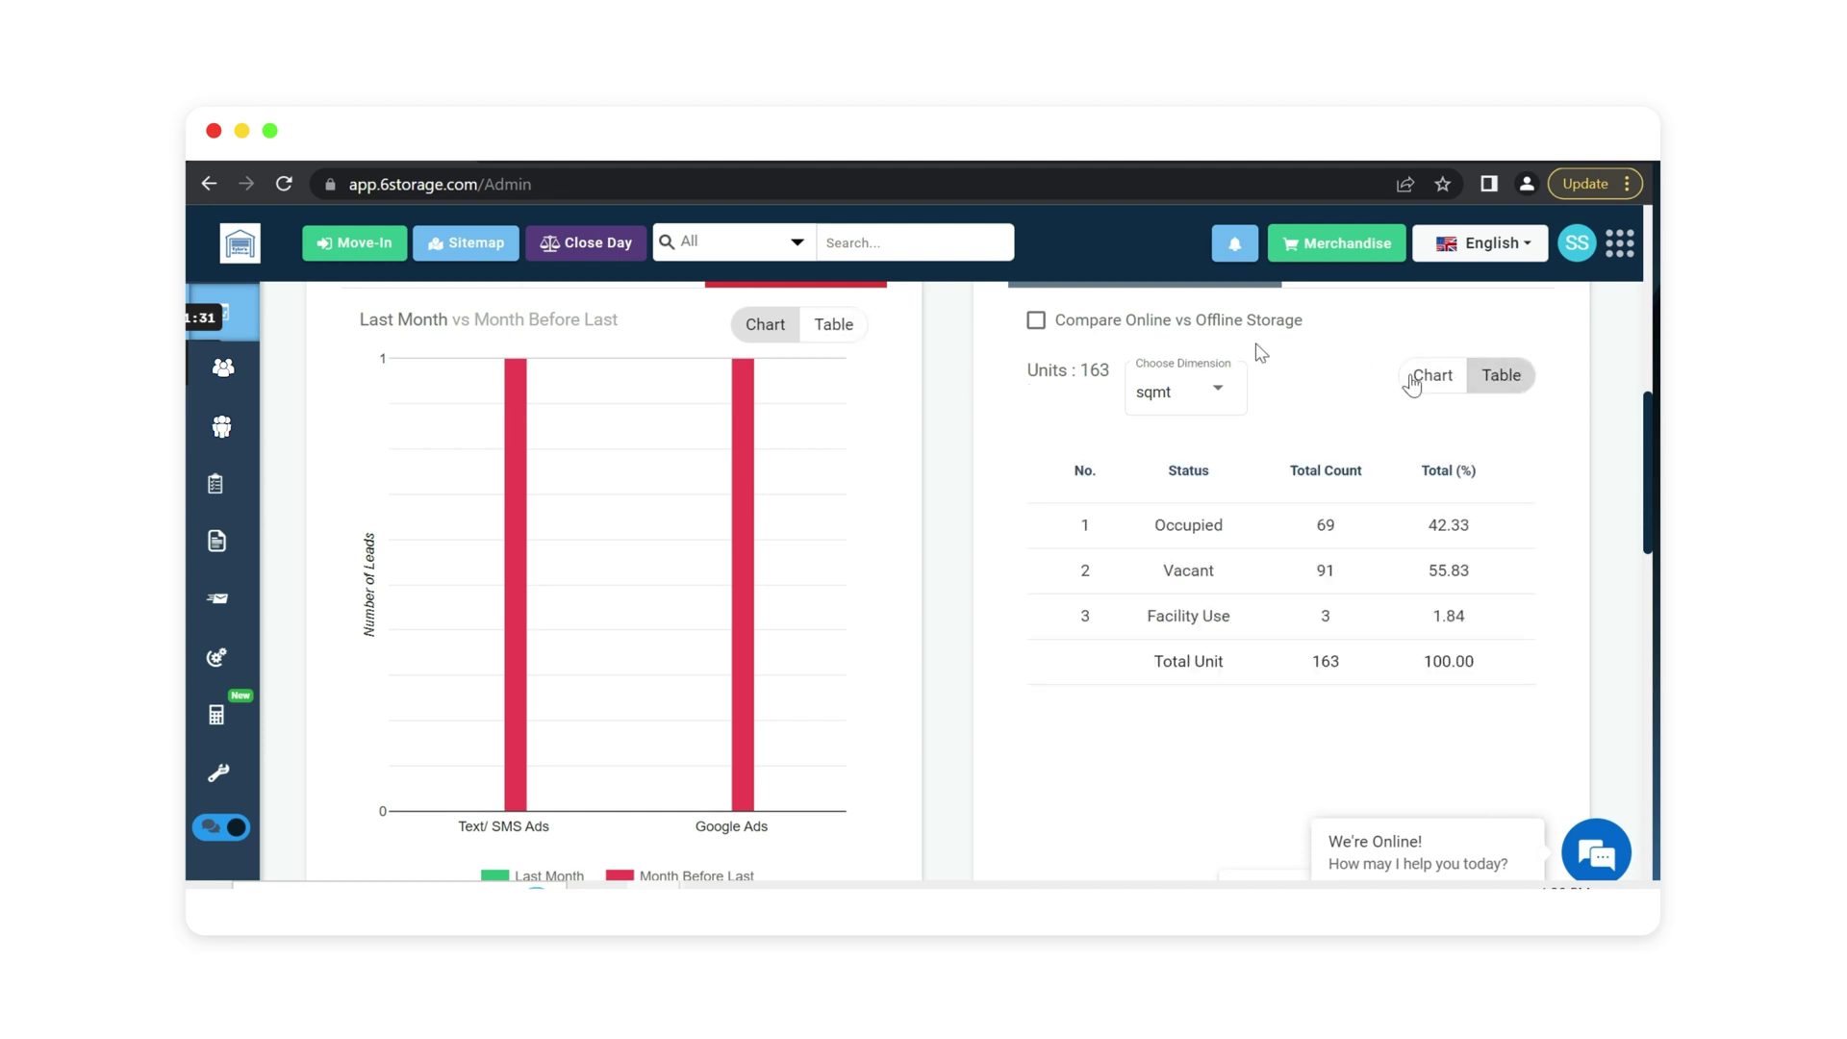
pyautogui.click(835, 327)
# Review the remaining dashboard charts and return to the top of the page.
pyautogui.scroll(-6, 974, 404)
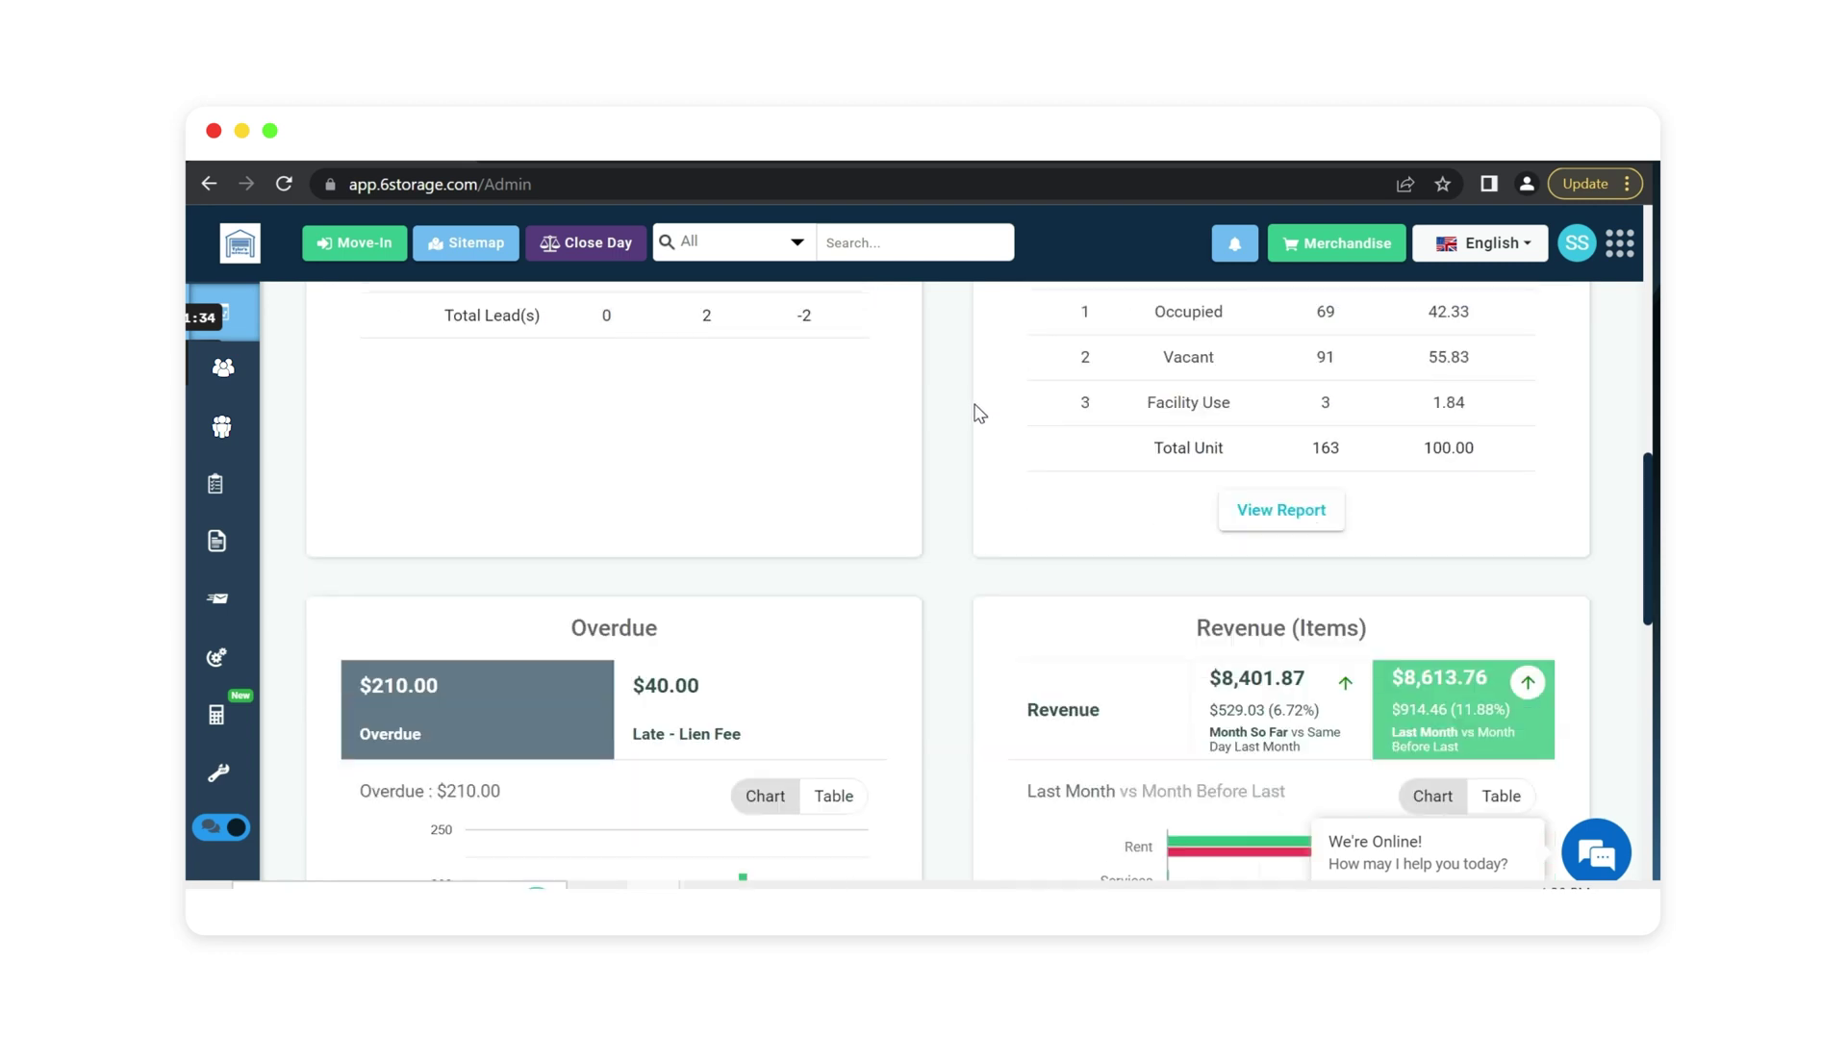
pyautogui.scroll(1, 971, 428)
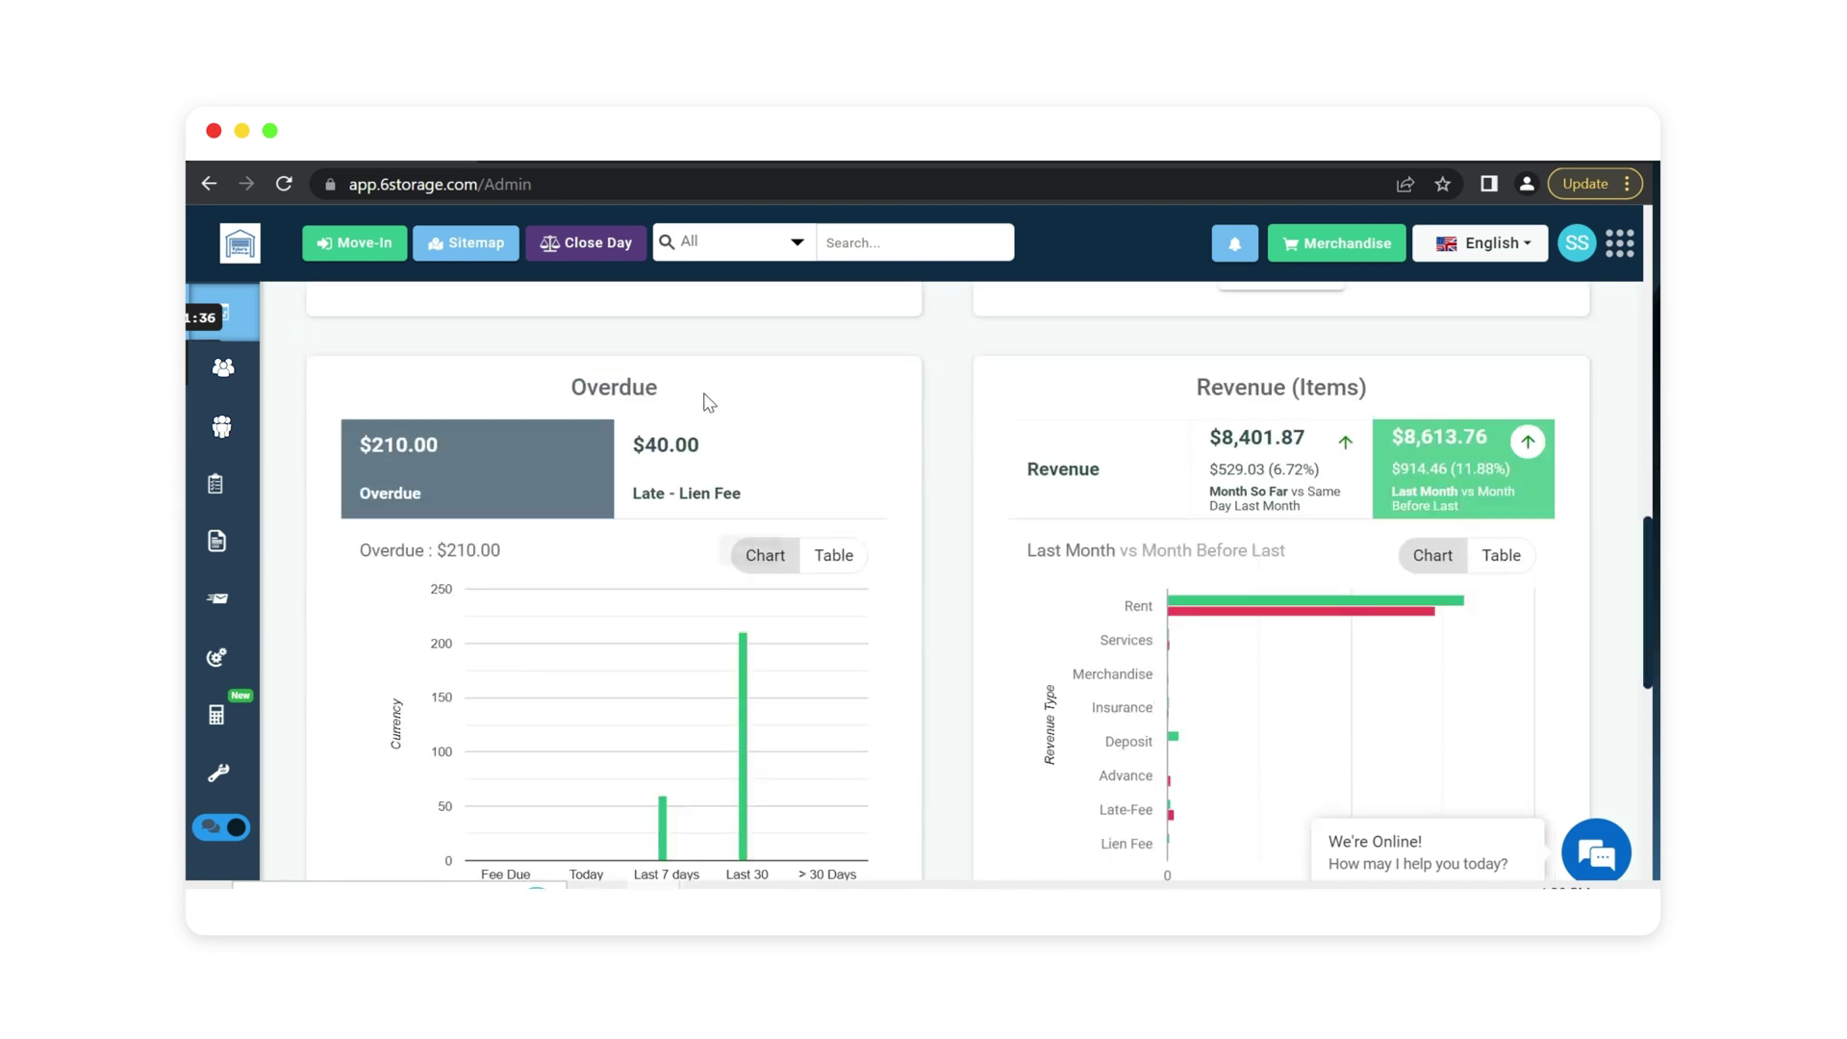
pyautogui.scroll(-1, 892, 496)
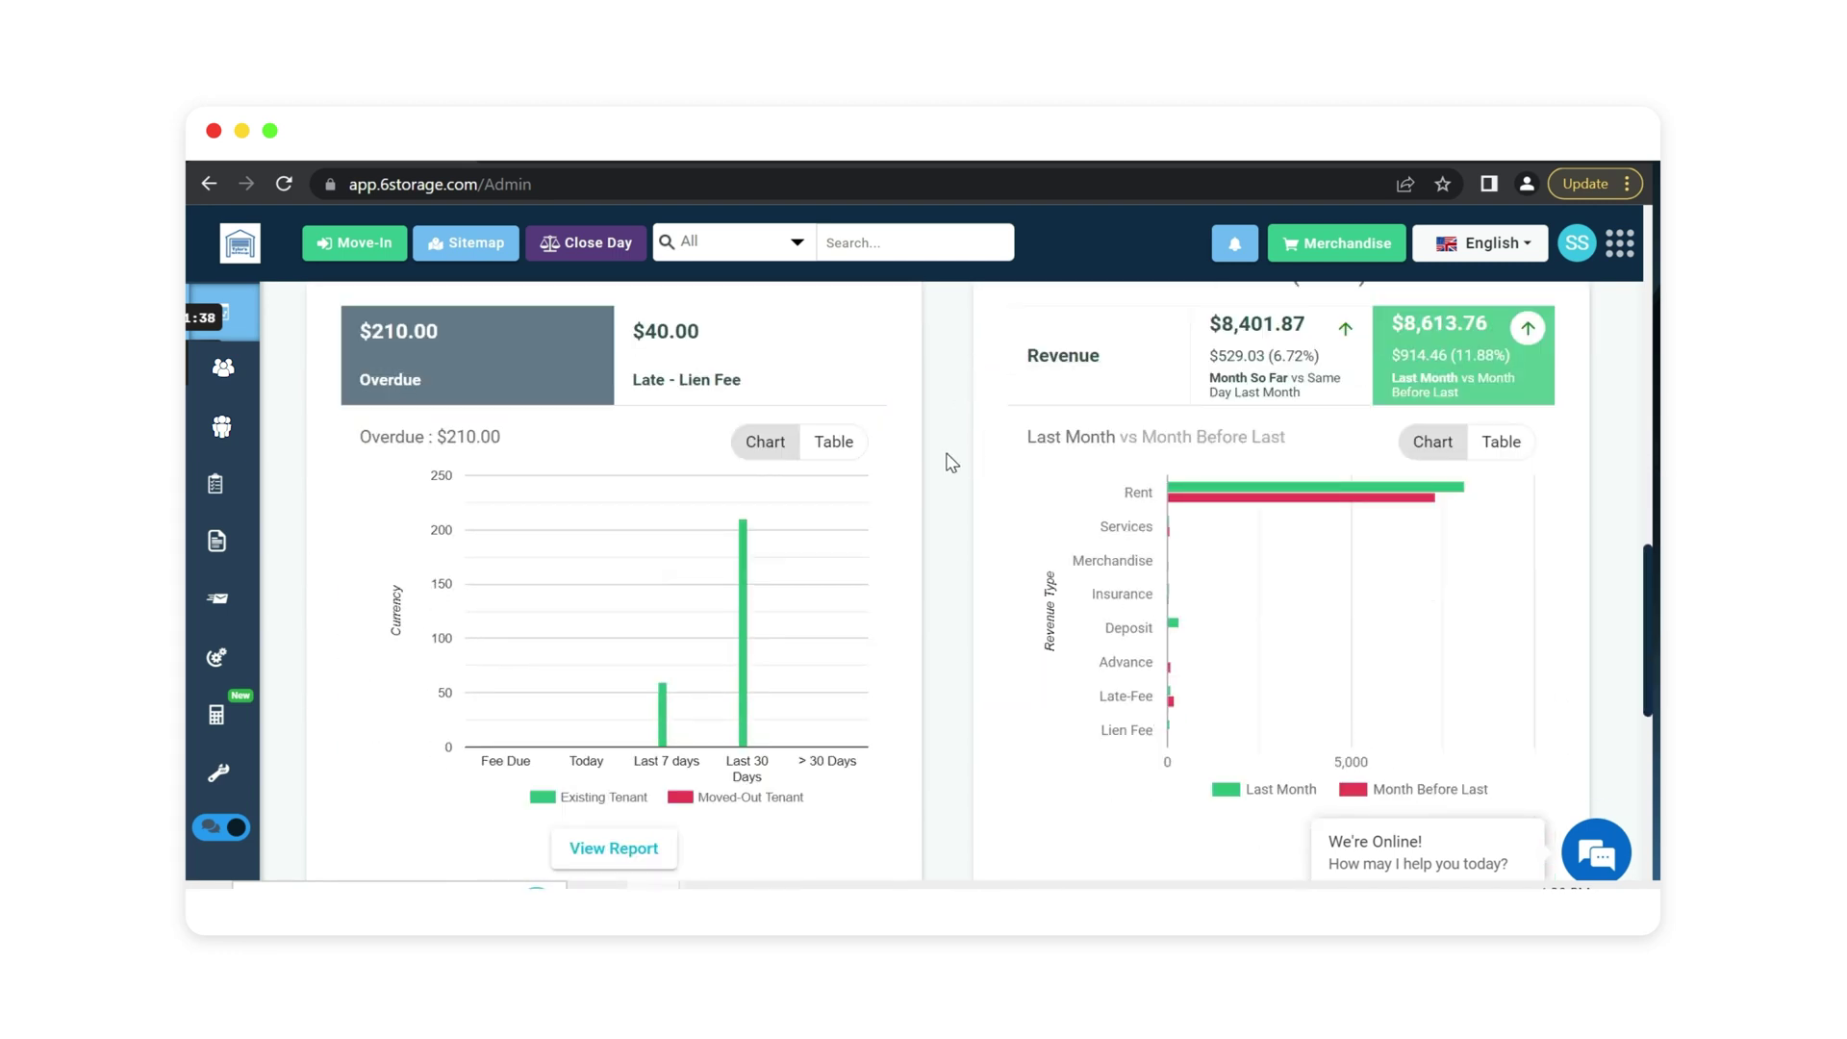
pyautogui.scroll(-3, 950, 463)
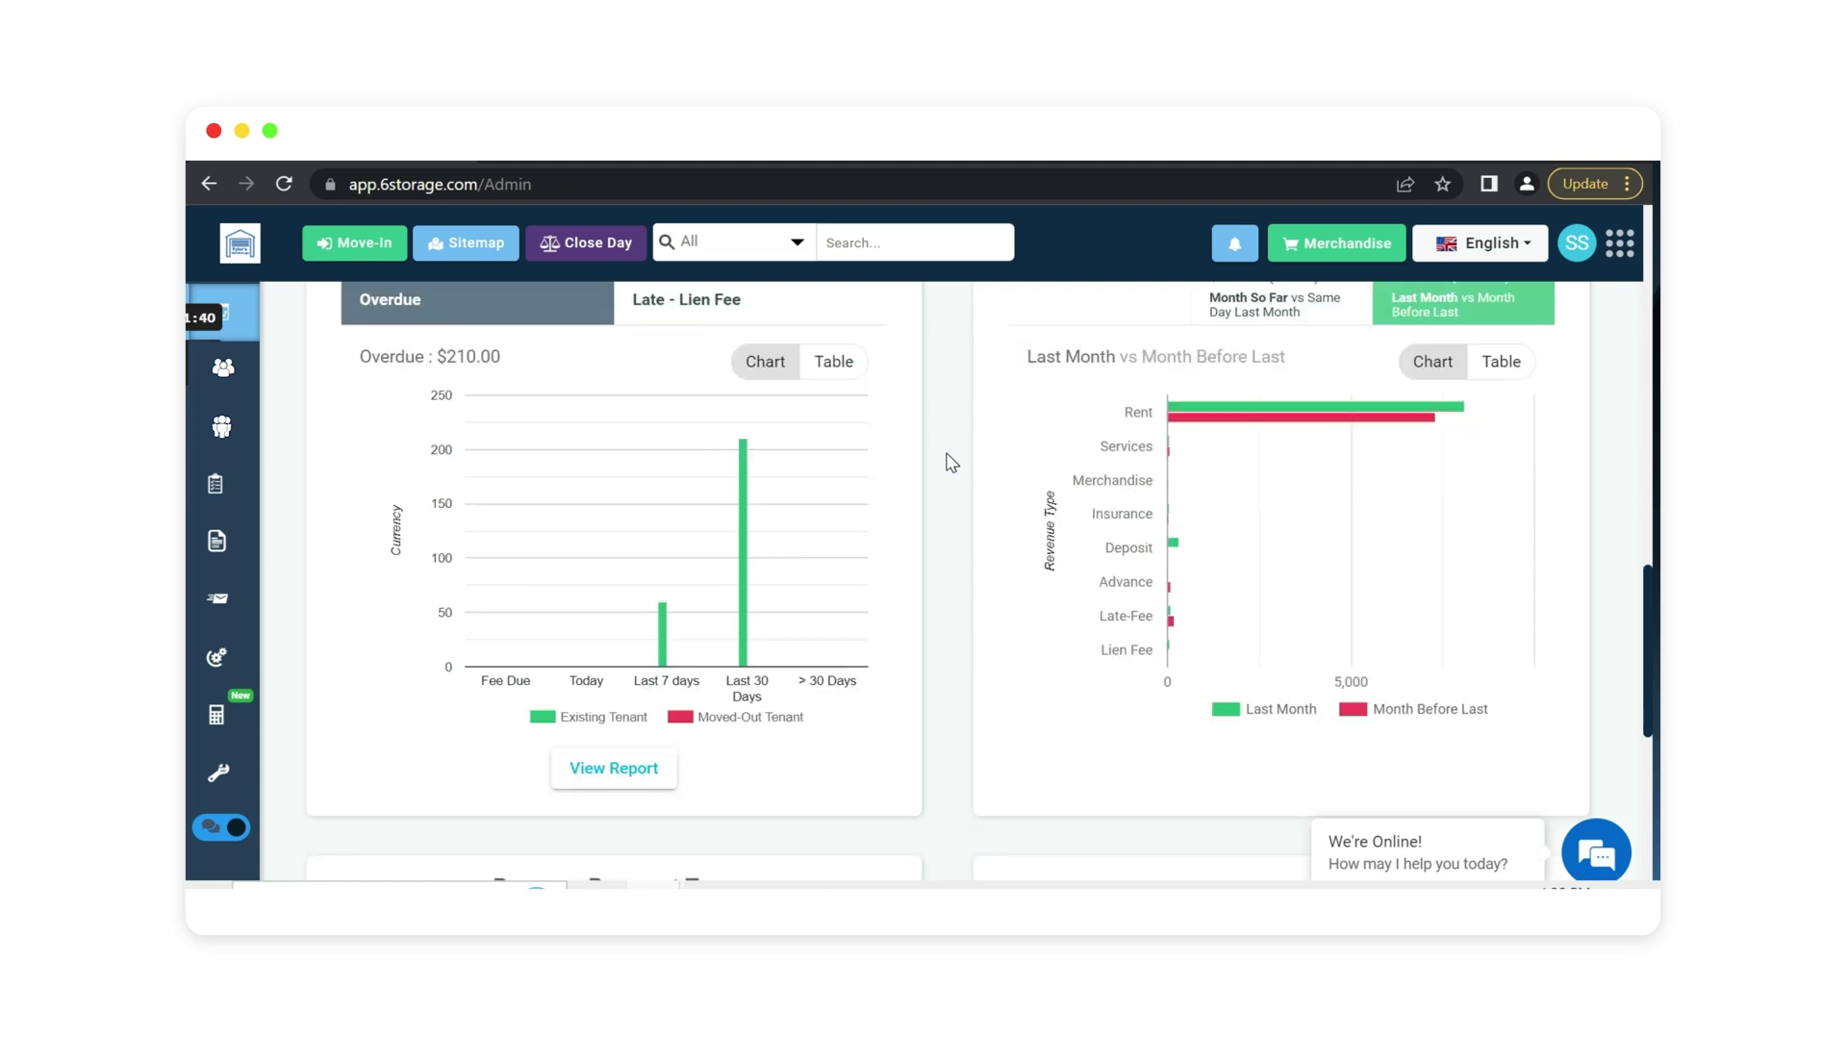
pyautogui.scroll(-5, 951, 462)
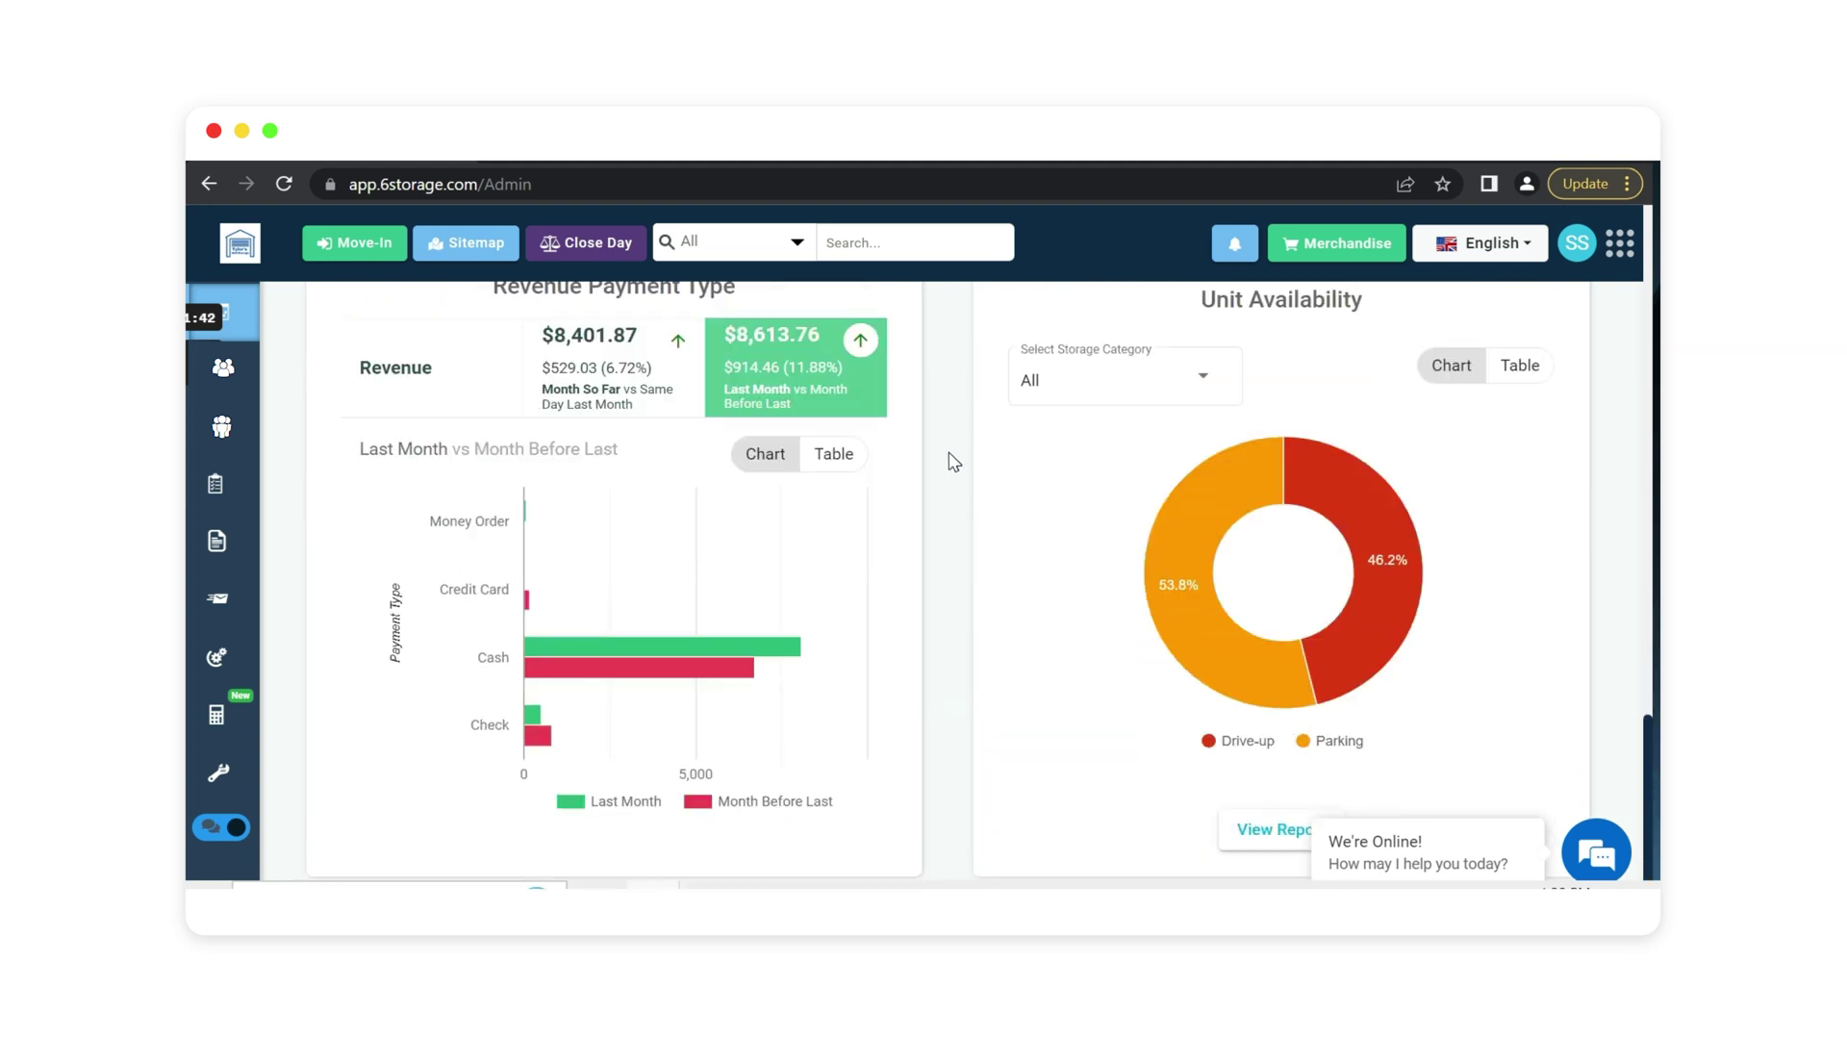
pyautogui.scroll(9, 949, 463)
pyautogui.scroll(5, 935, 490)
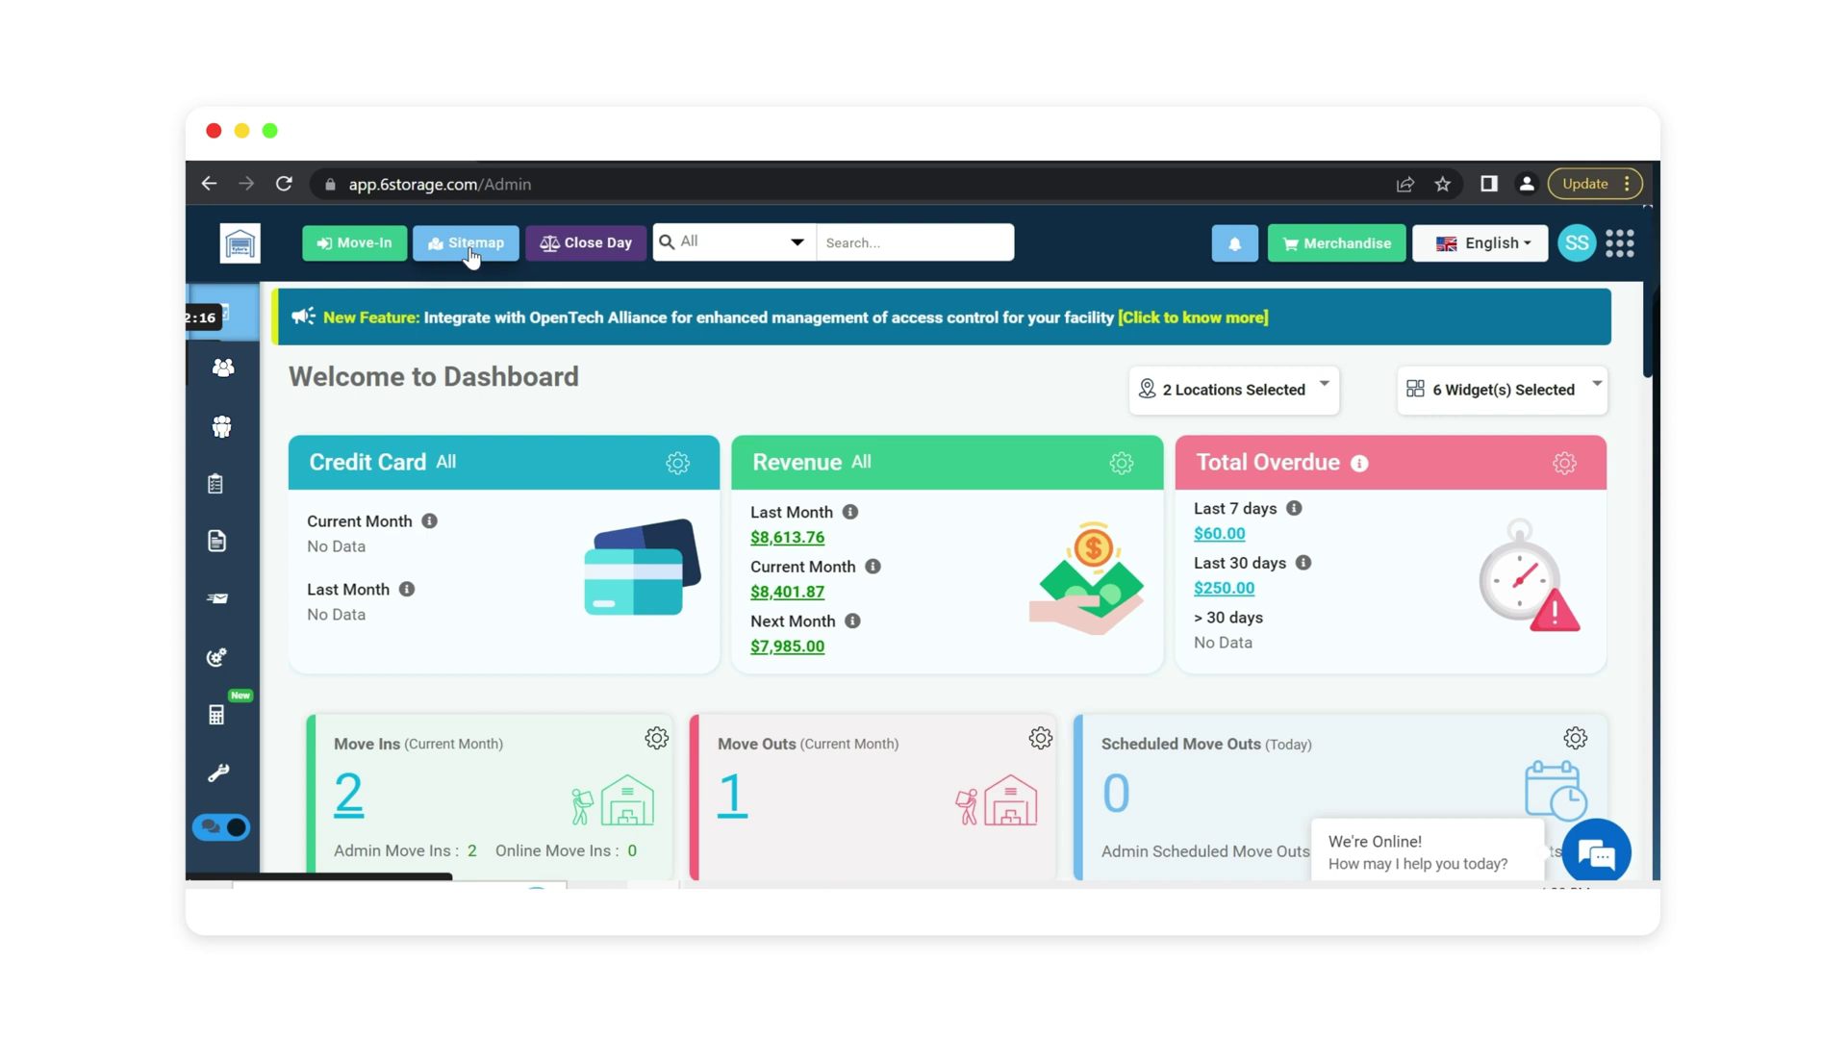
# Begin touring the pages in the sidebar navigation.
pyautogui.moveTo(248, 475)
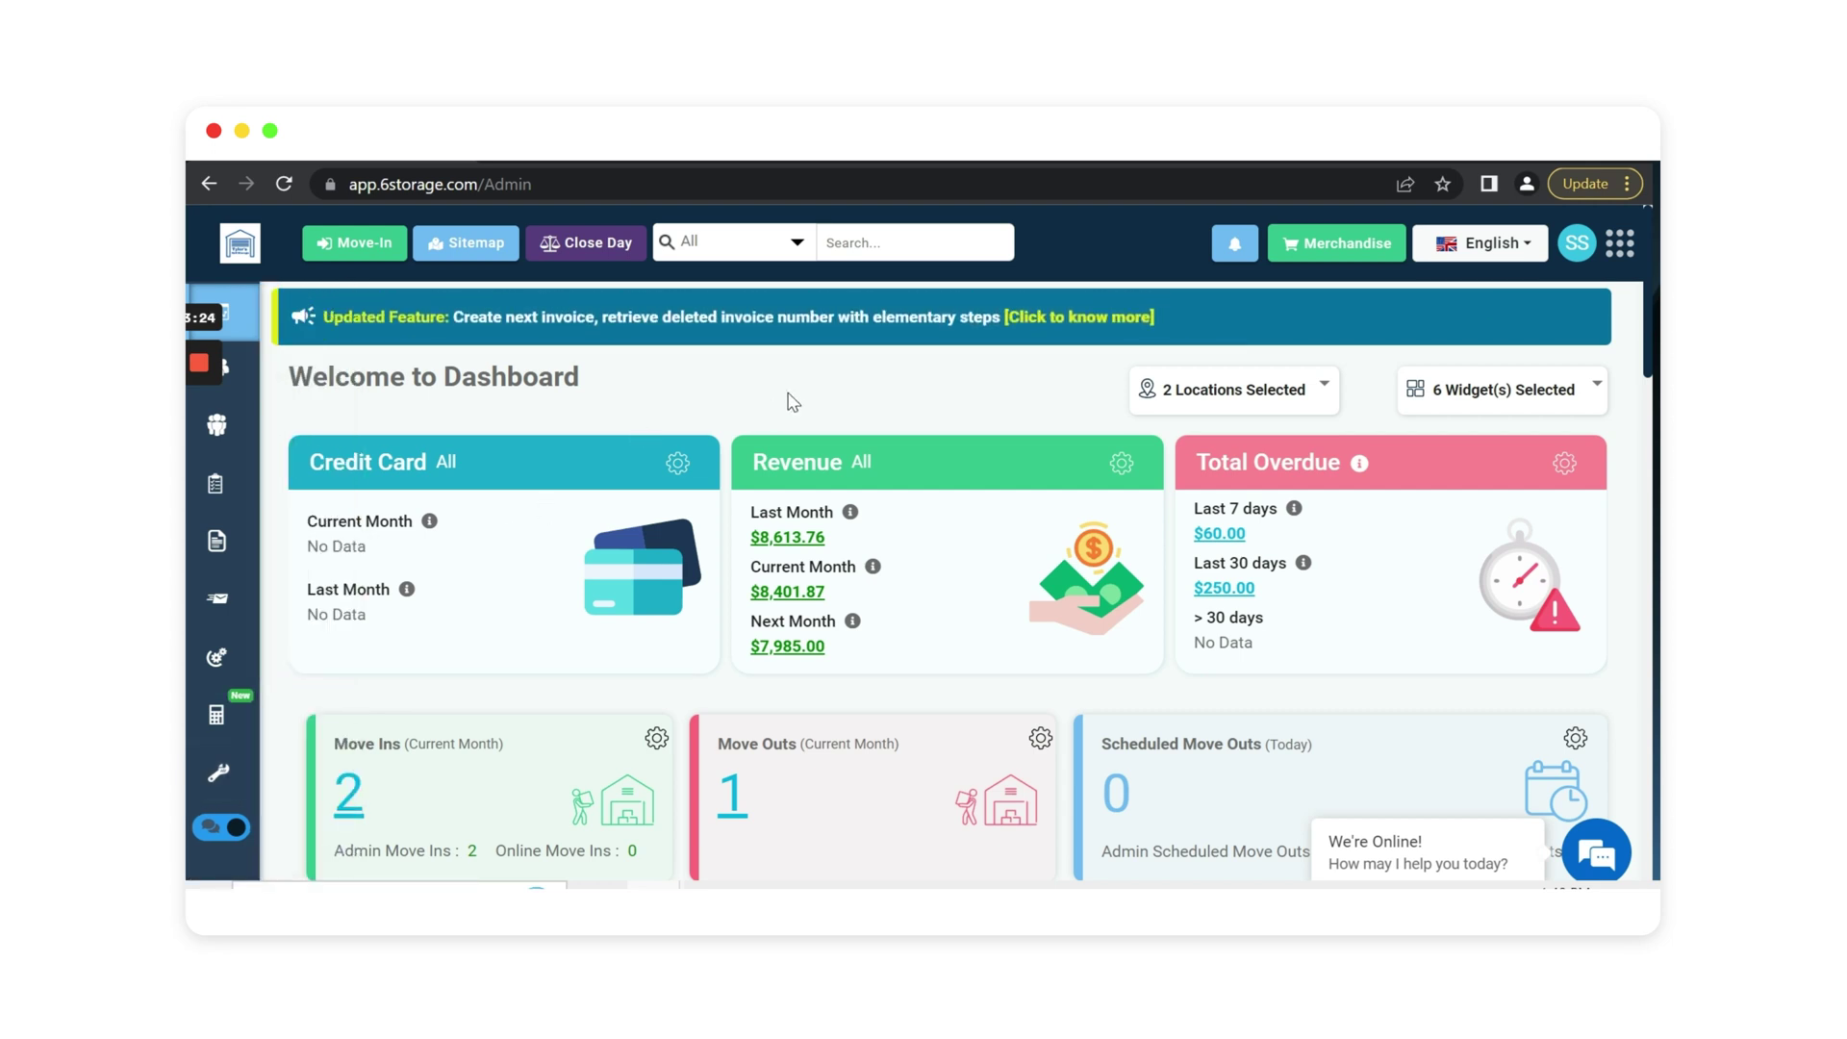
# Start a move-in for a brand-new tenant and enter their first name, last name and e-mail.
pyautogui.click(350, 251)
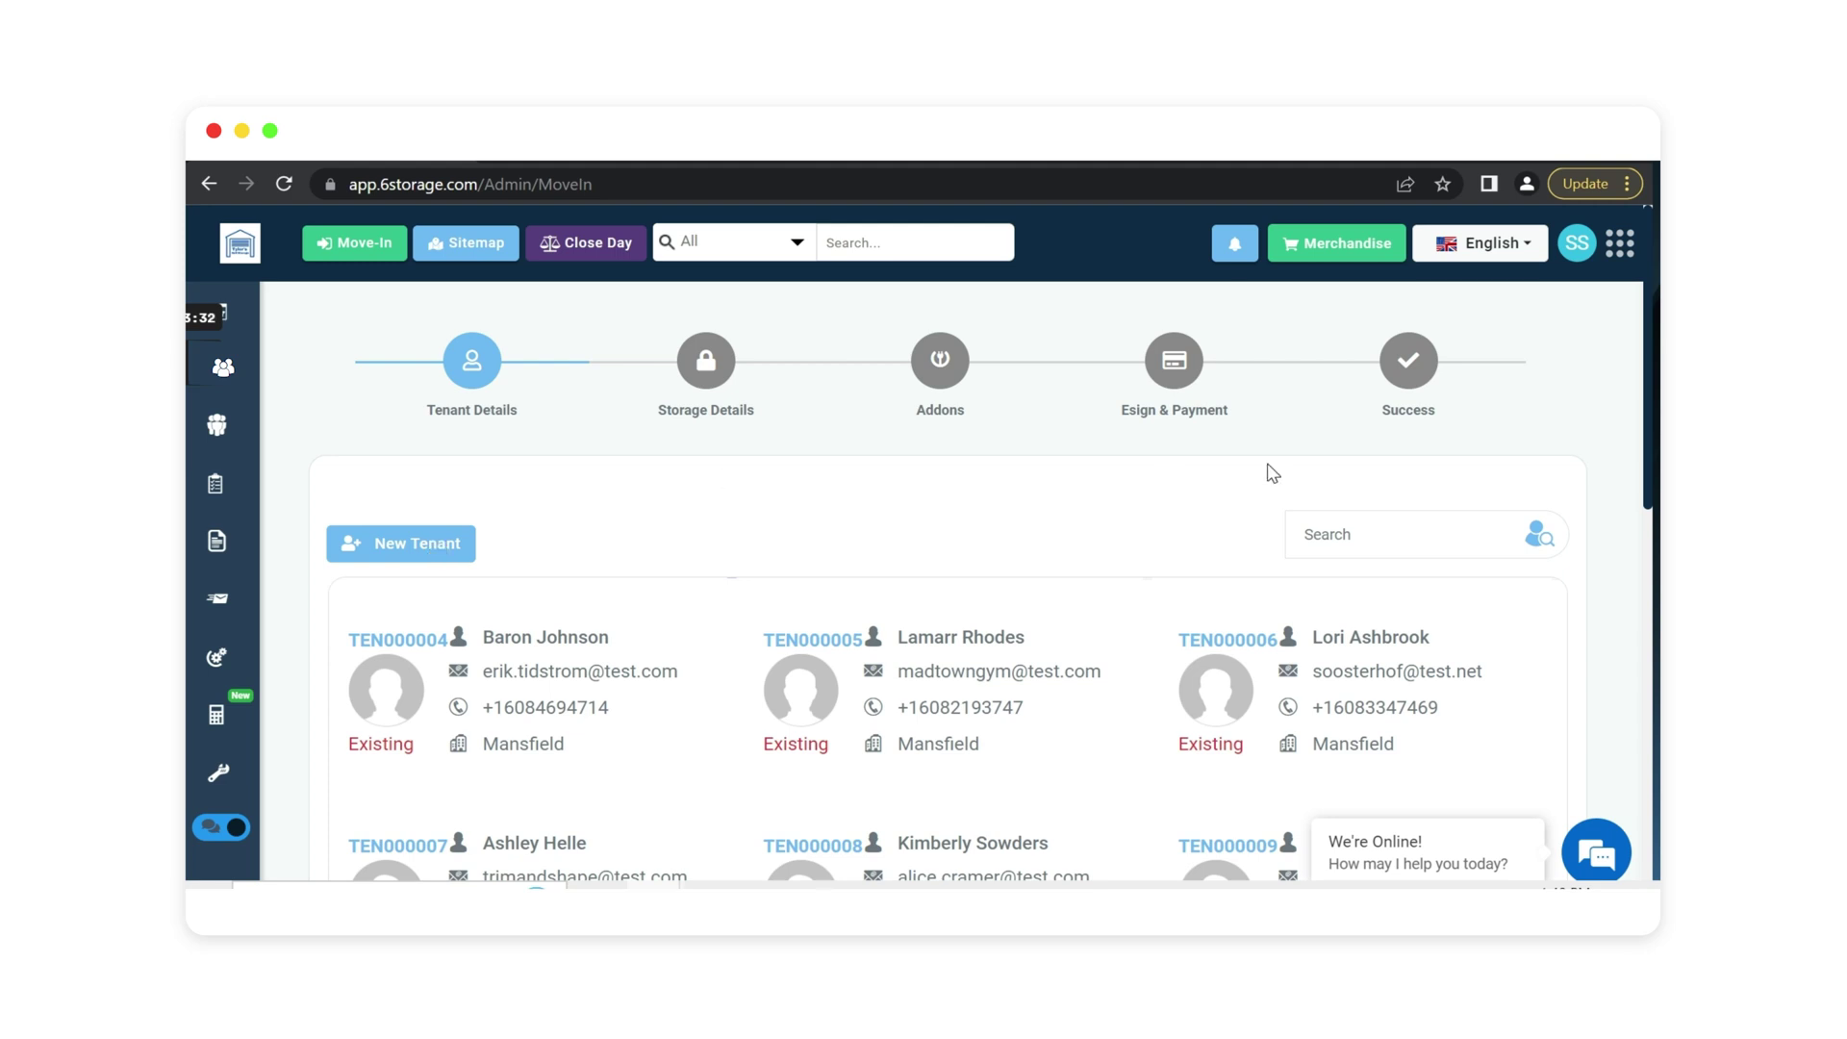
pyautogui.click(1306, 534)
pyautogui.click(387, 544)
pyautogui.scroll(-1, 892, 502)
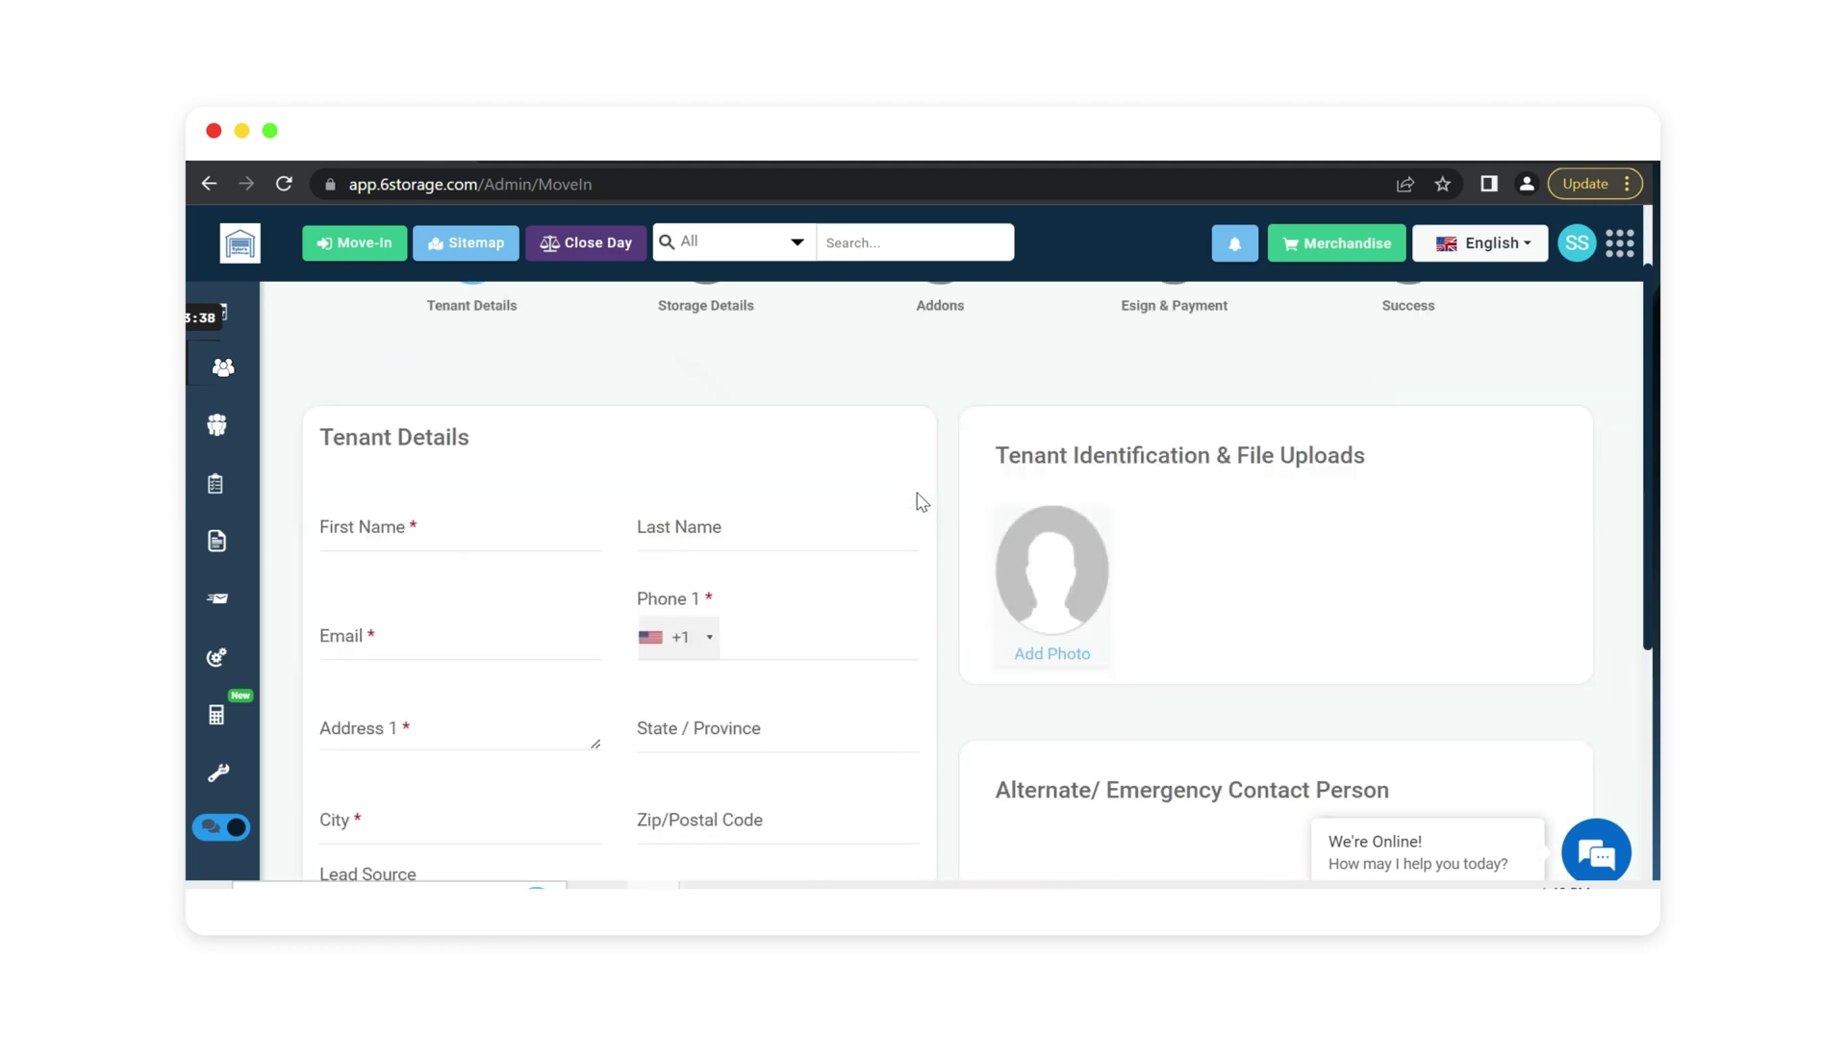
pyautogui.click(448, 527)
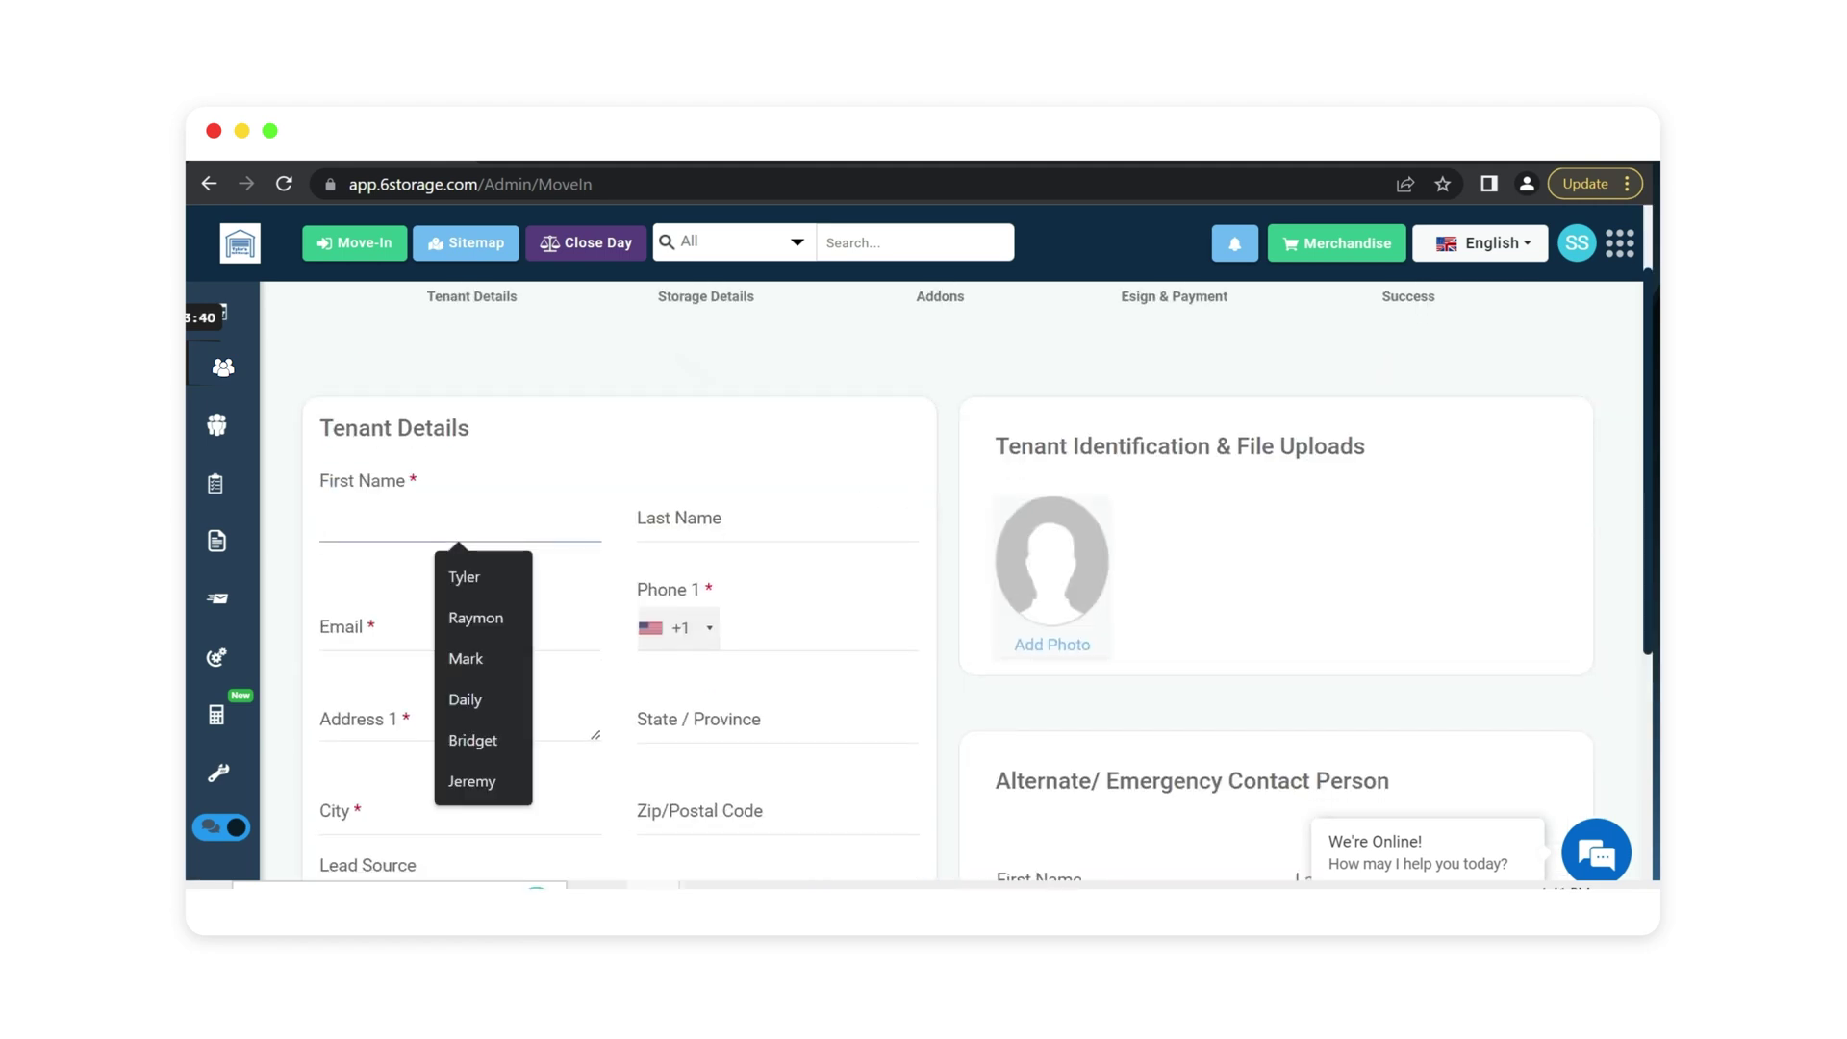
pyautogui.write('Storage')
pyautogui.press('Tab')
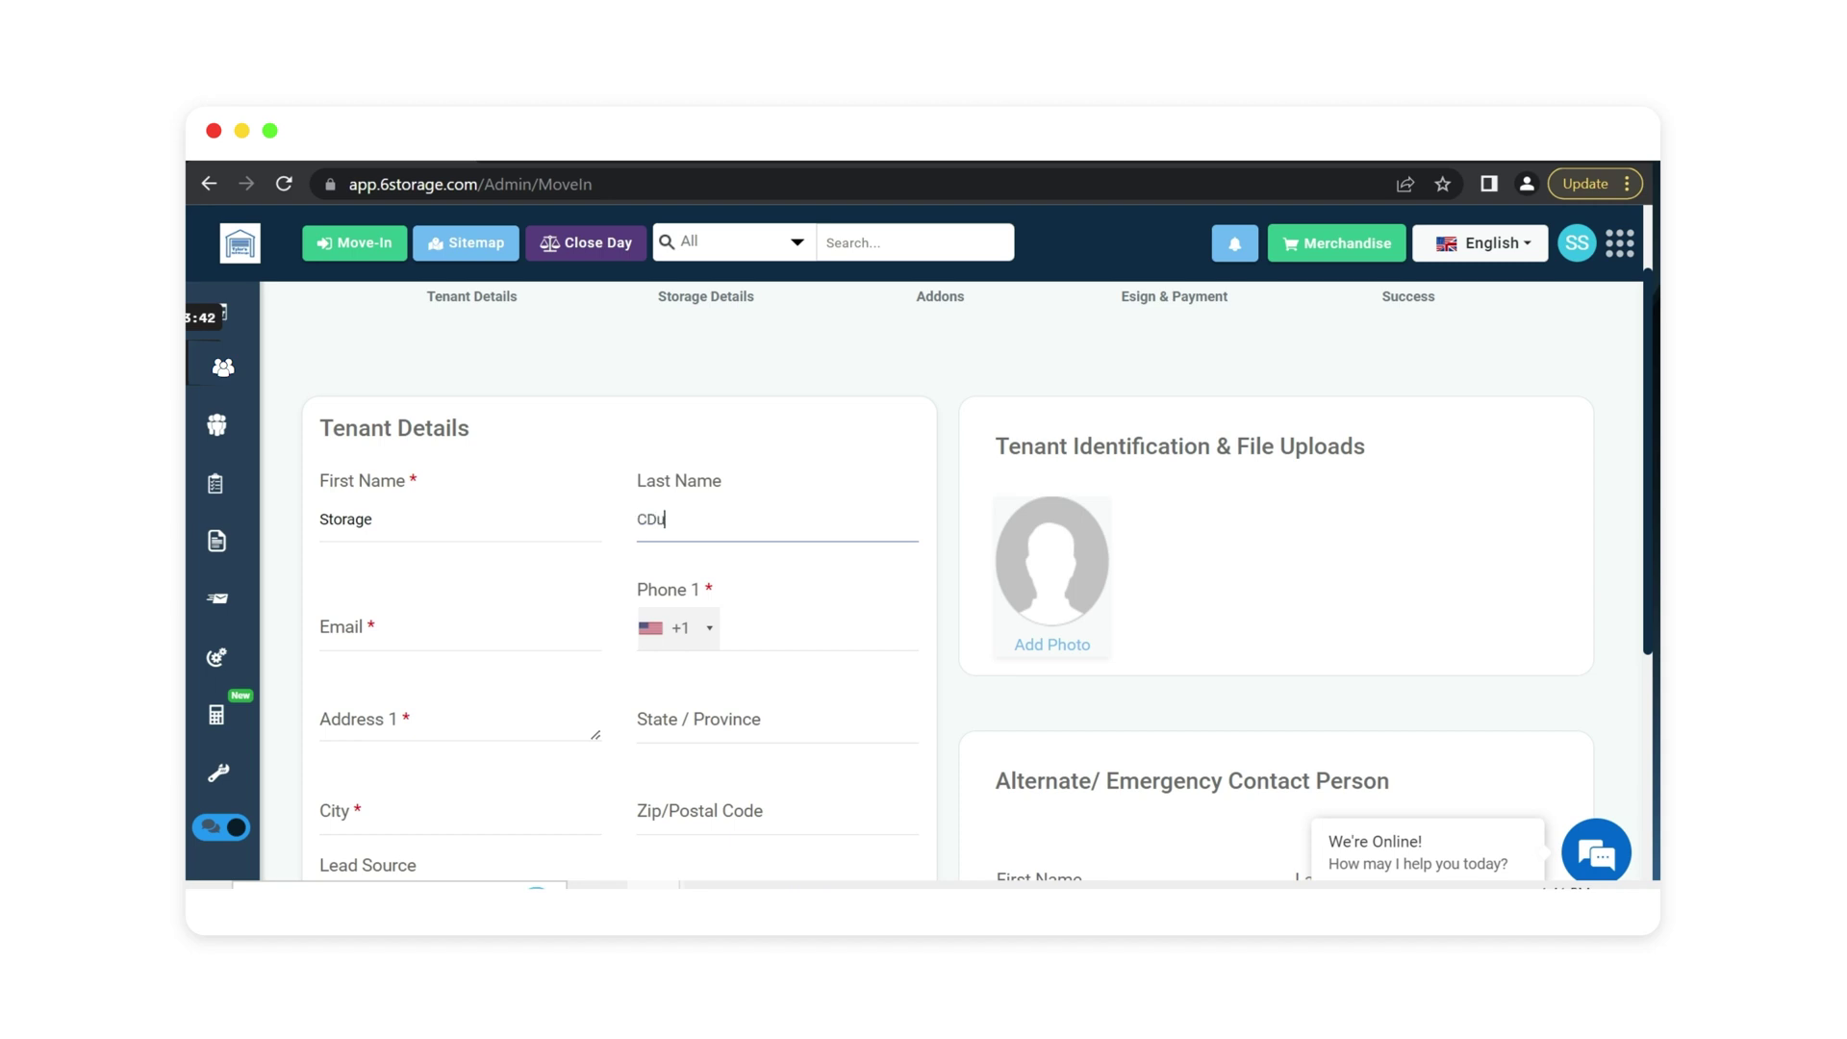
pyautogui.write('Customer')
pyautogui.press('Tab')
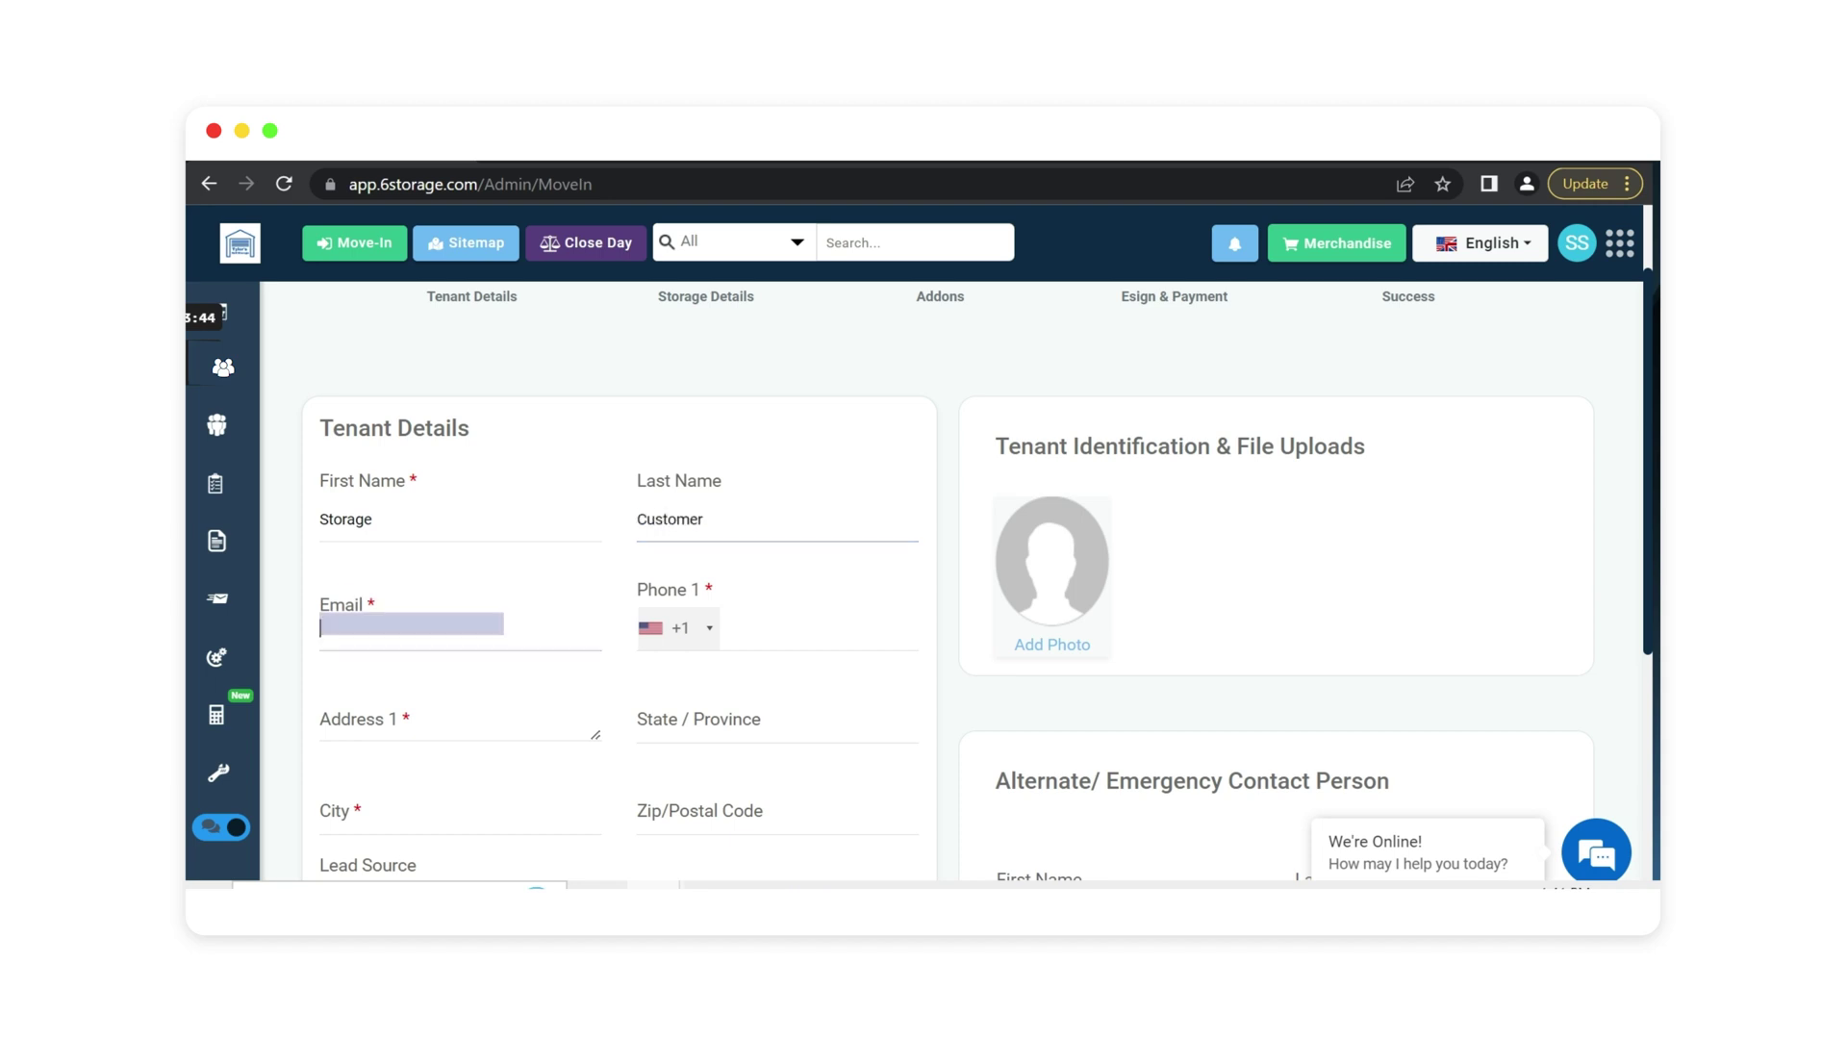
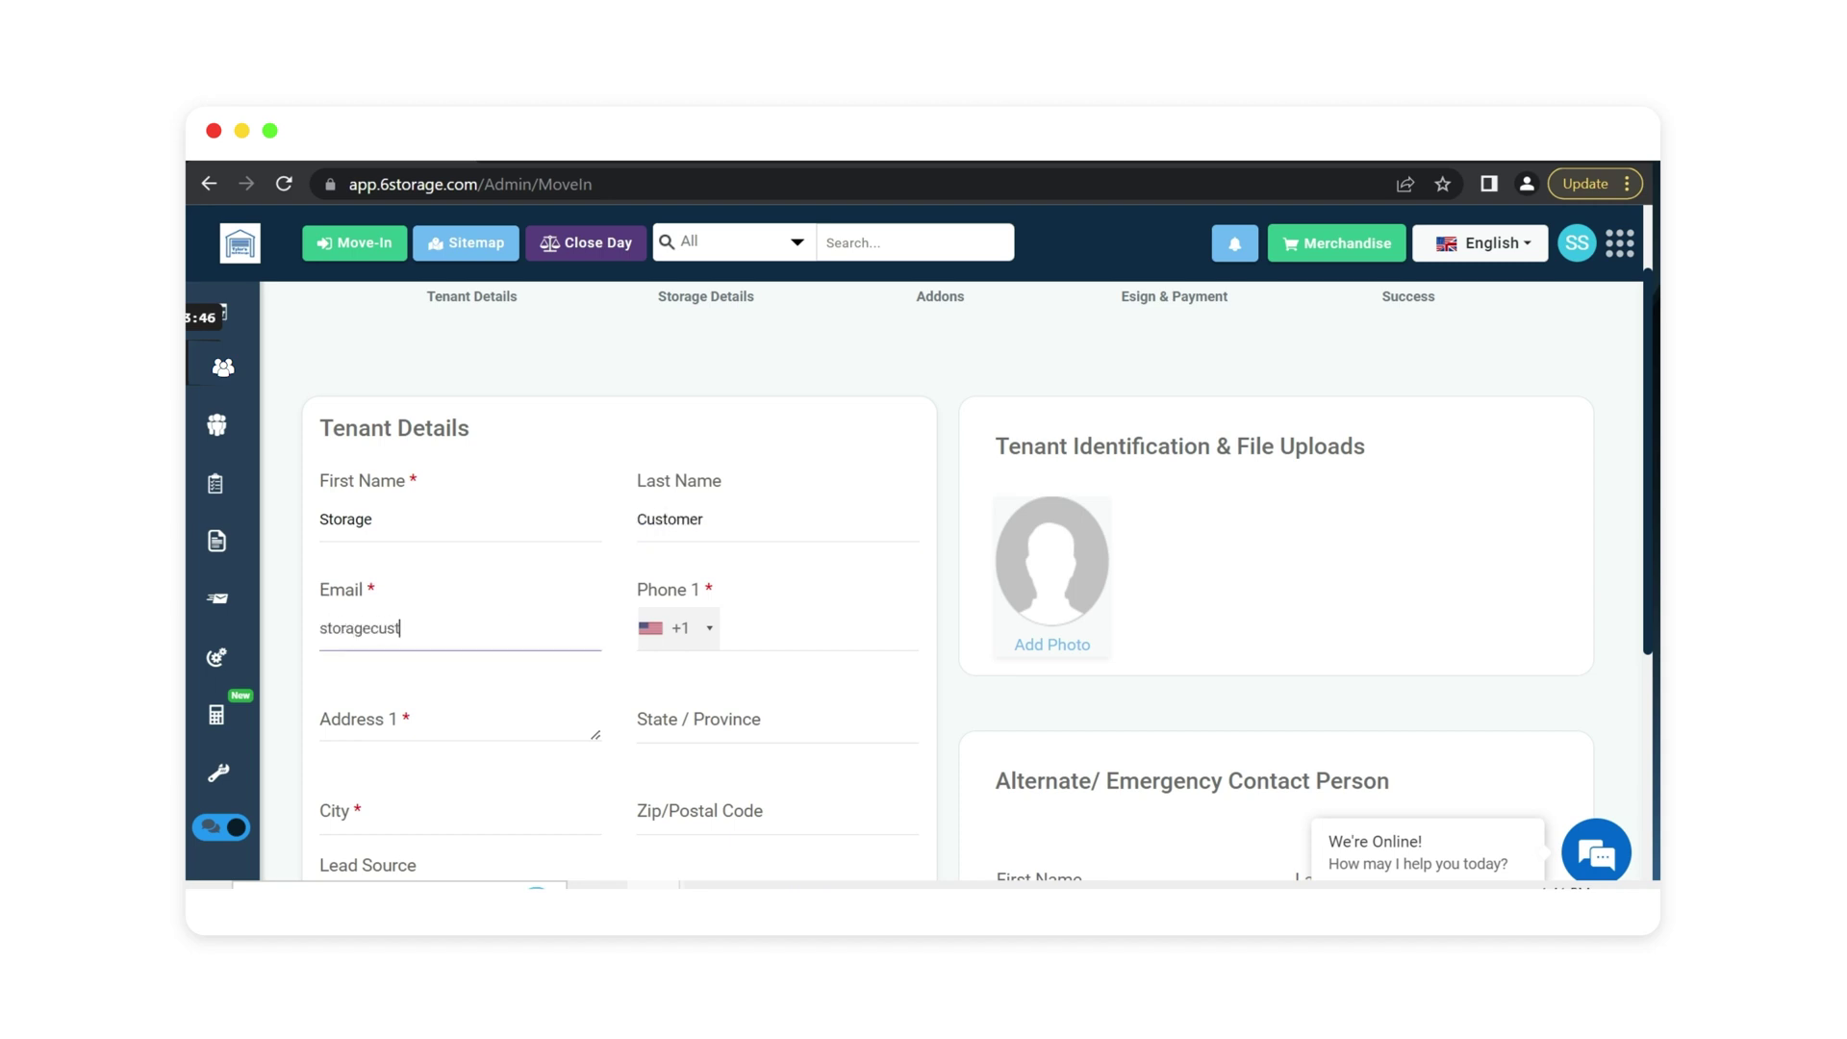
# Fill in the tenant's phone numbers and the first address line.
pyautogui.press('Tab')
pyautogui.press('Tab')
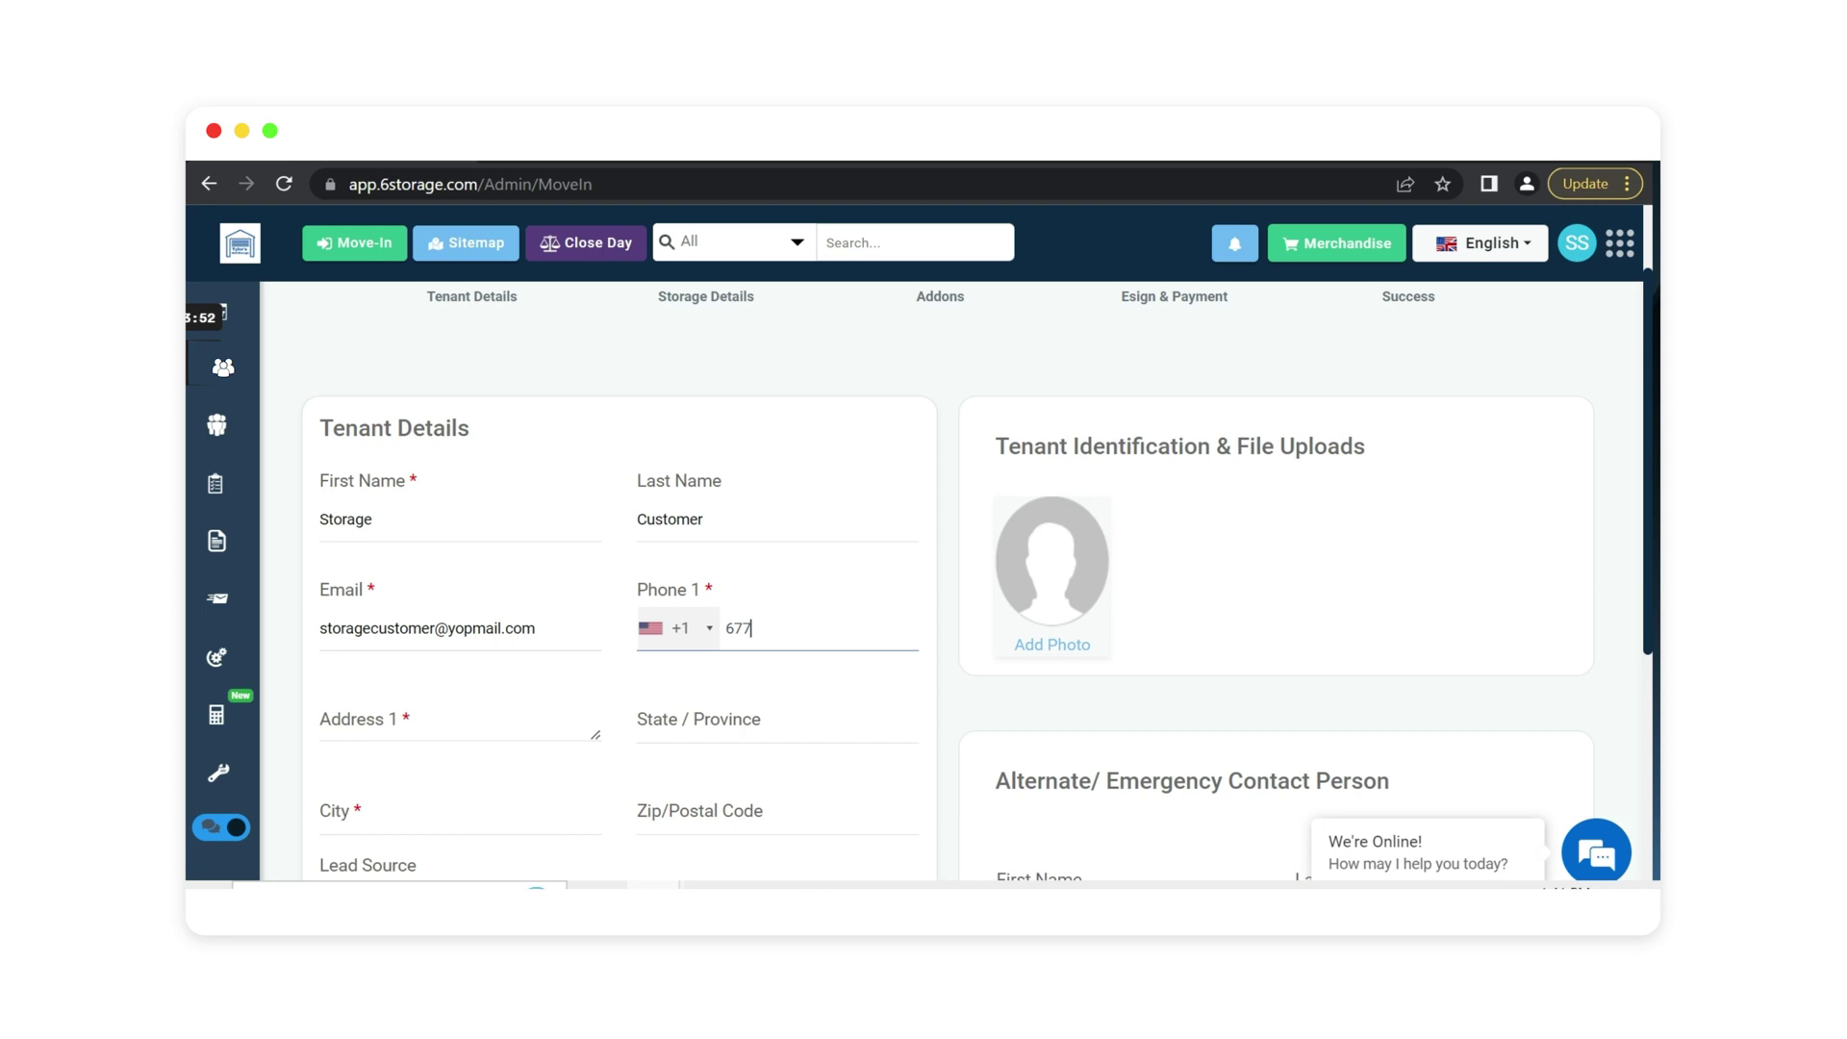
pyautogui.scroll(-2, 529, 755)
pyautogui.press('Tab')
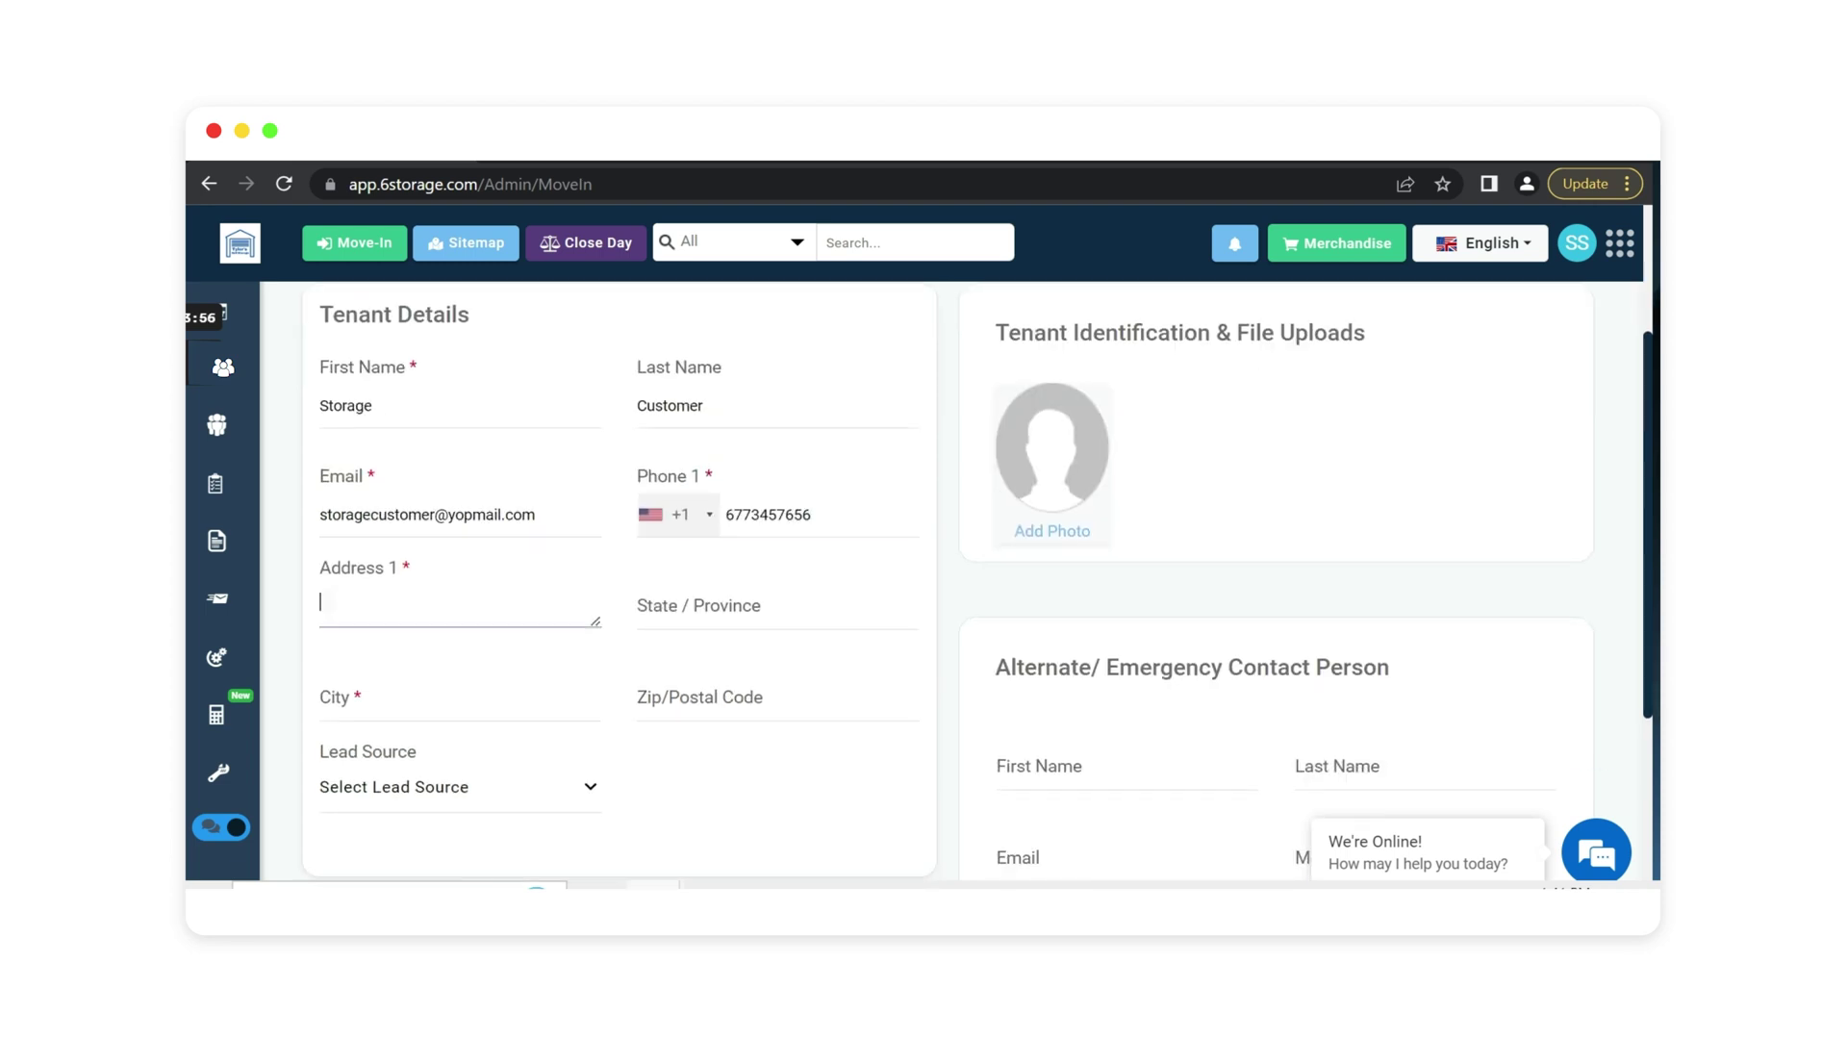
pyautogui.write('123354 Street')
pyautogui.press('Tab')
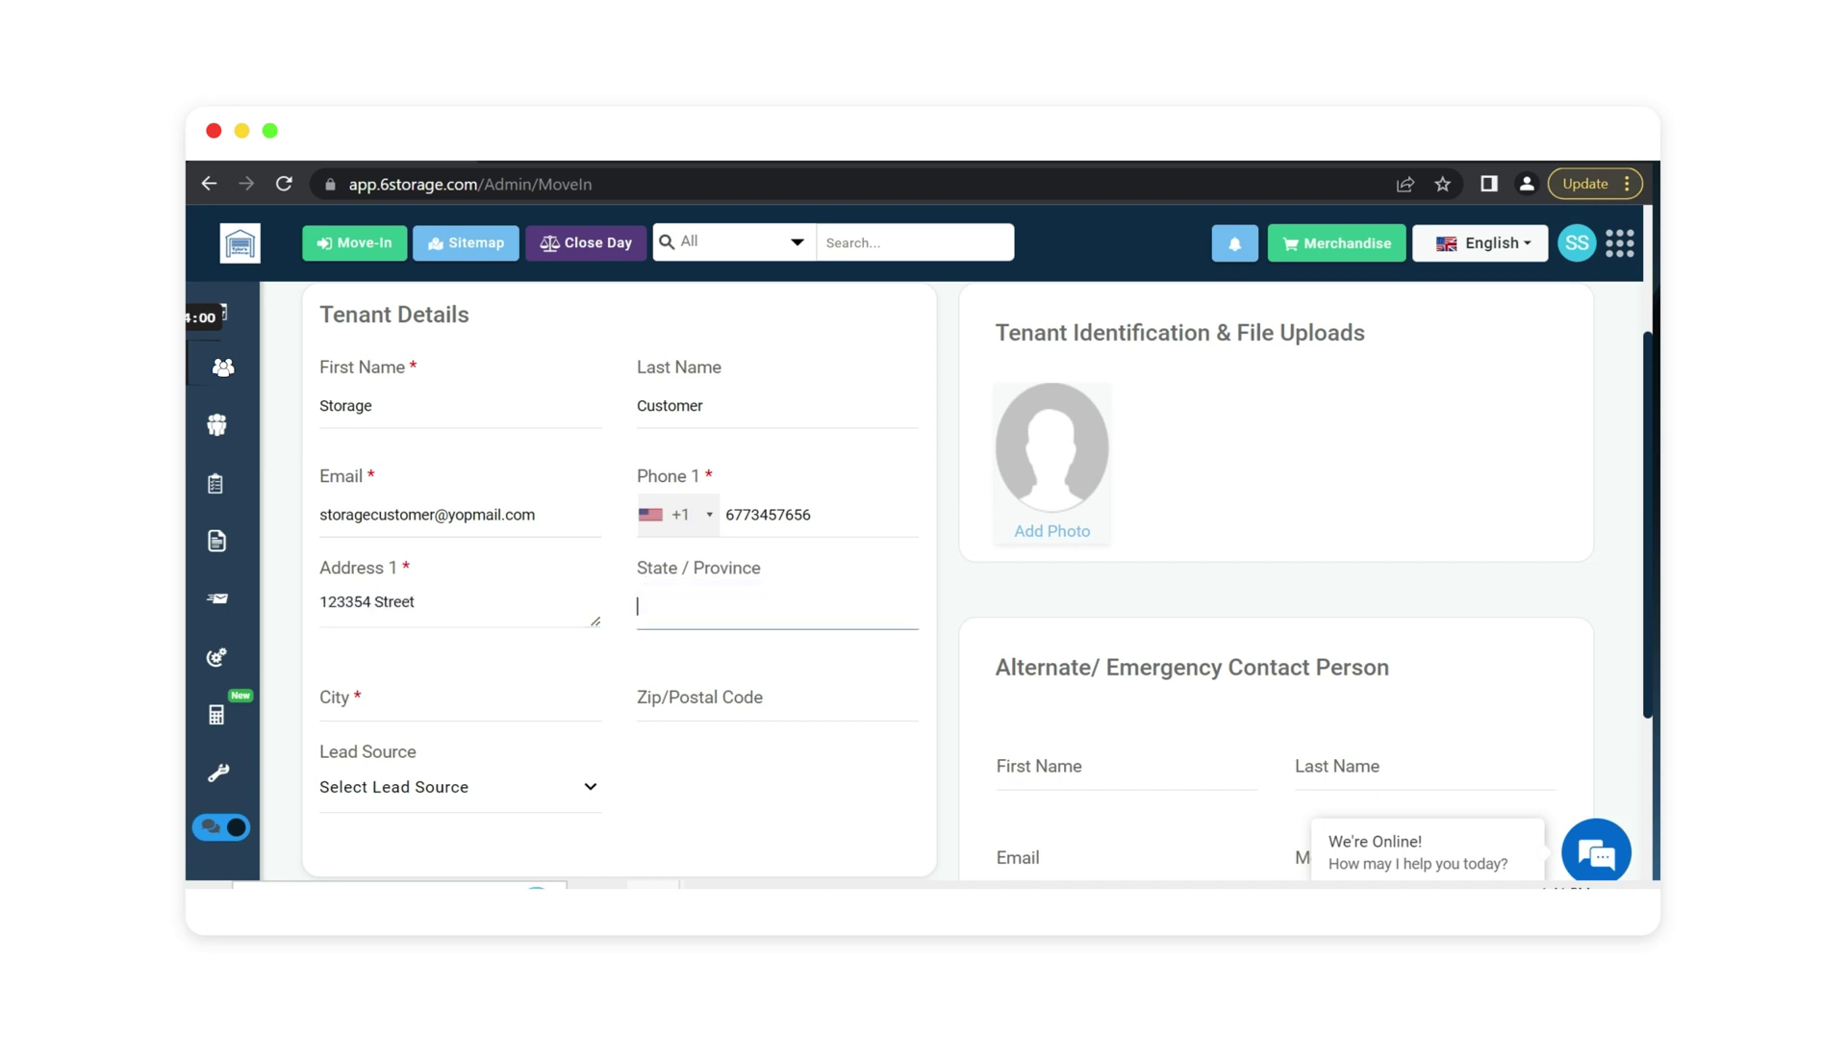
pyautogui.write('Missouri')
# Enter the tenant's city and postal code, and set Lead Source to SEO > Google.
pyautogui.click(385, 698)
pyautogui.write('Arnold')
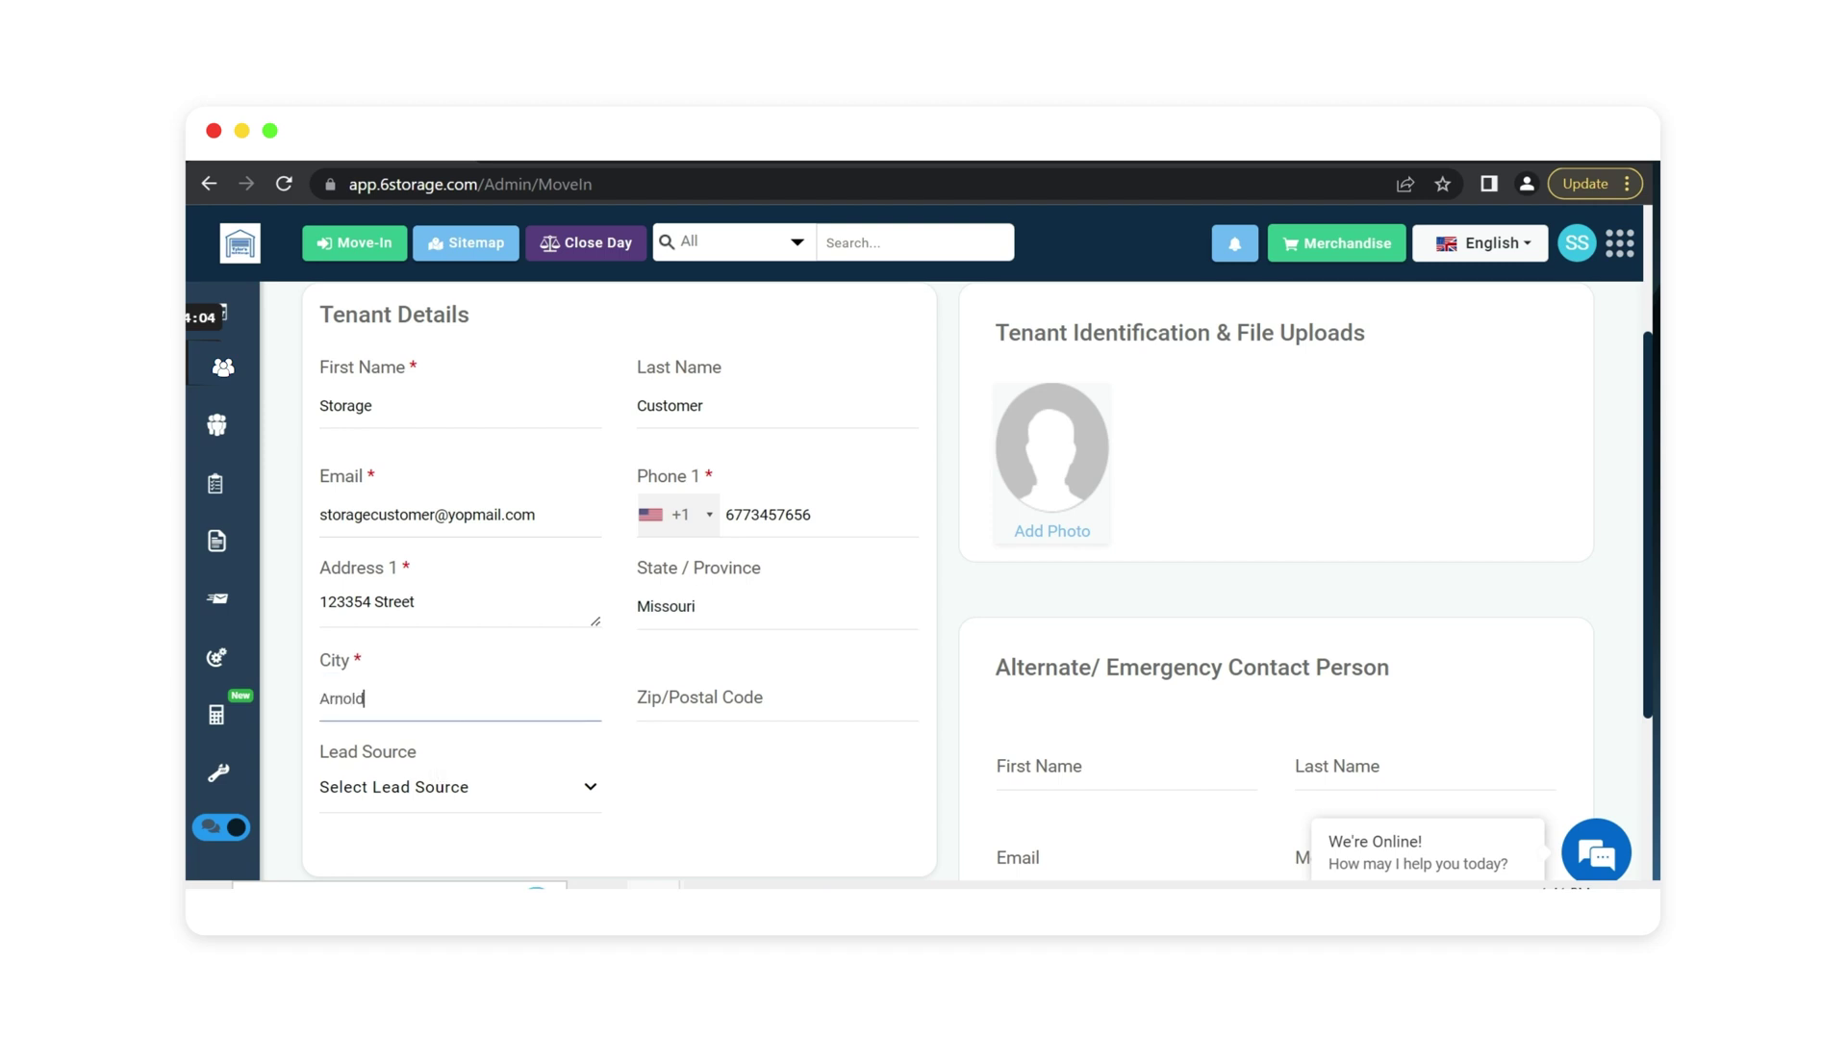
pyautogui.press('Tab')
pyautogui.write('602')
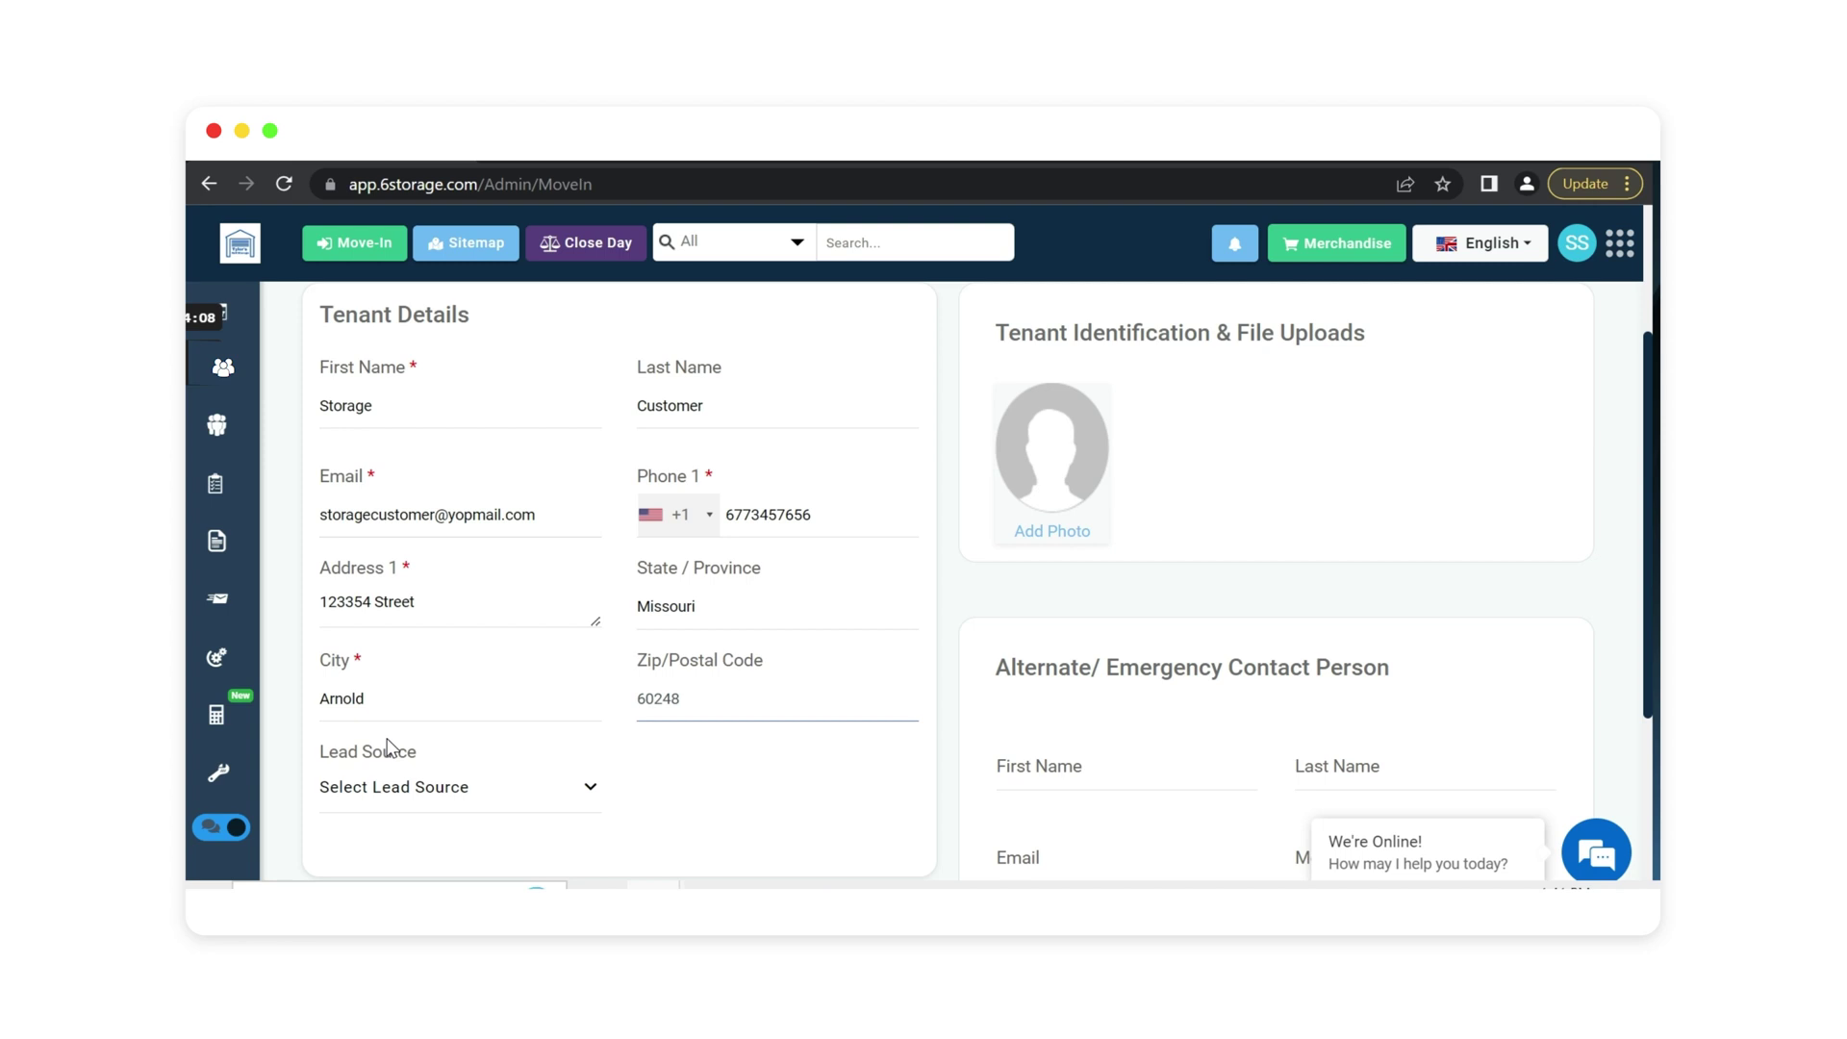
pyautogui.click(406, 788)
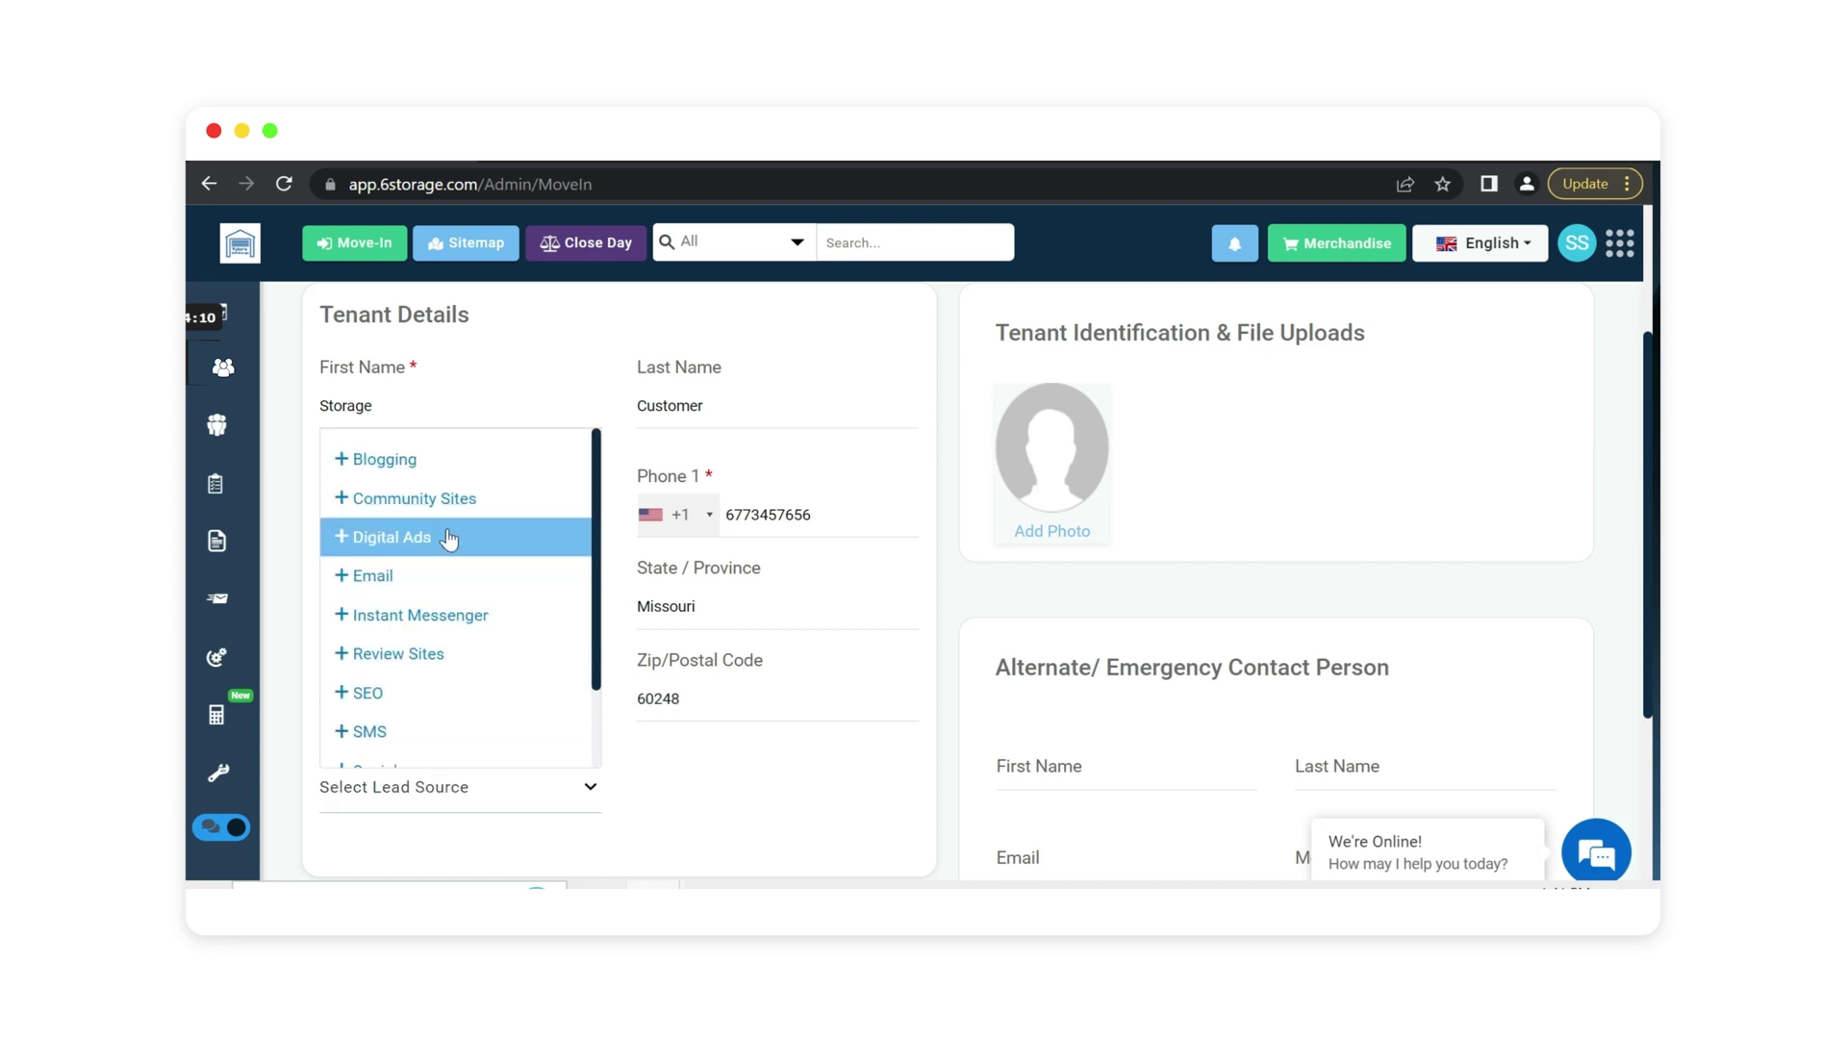
pyautogui.click(422, 694)
pyautogui.click(408, 736)
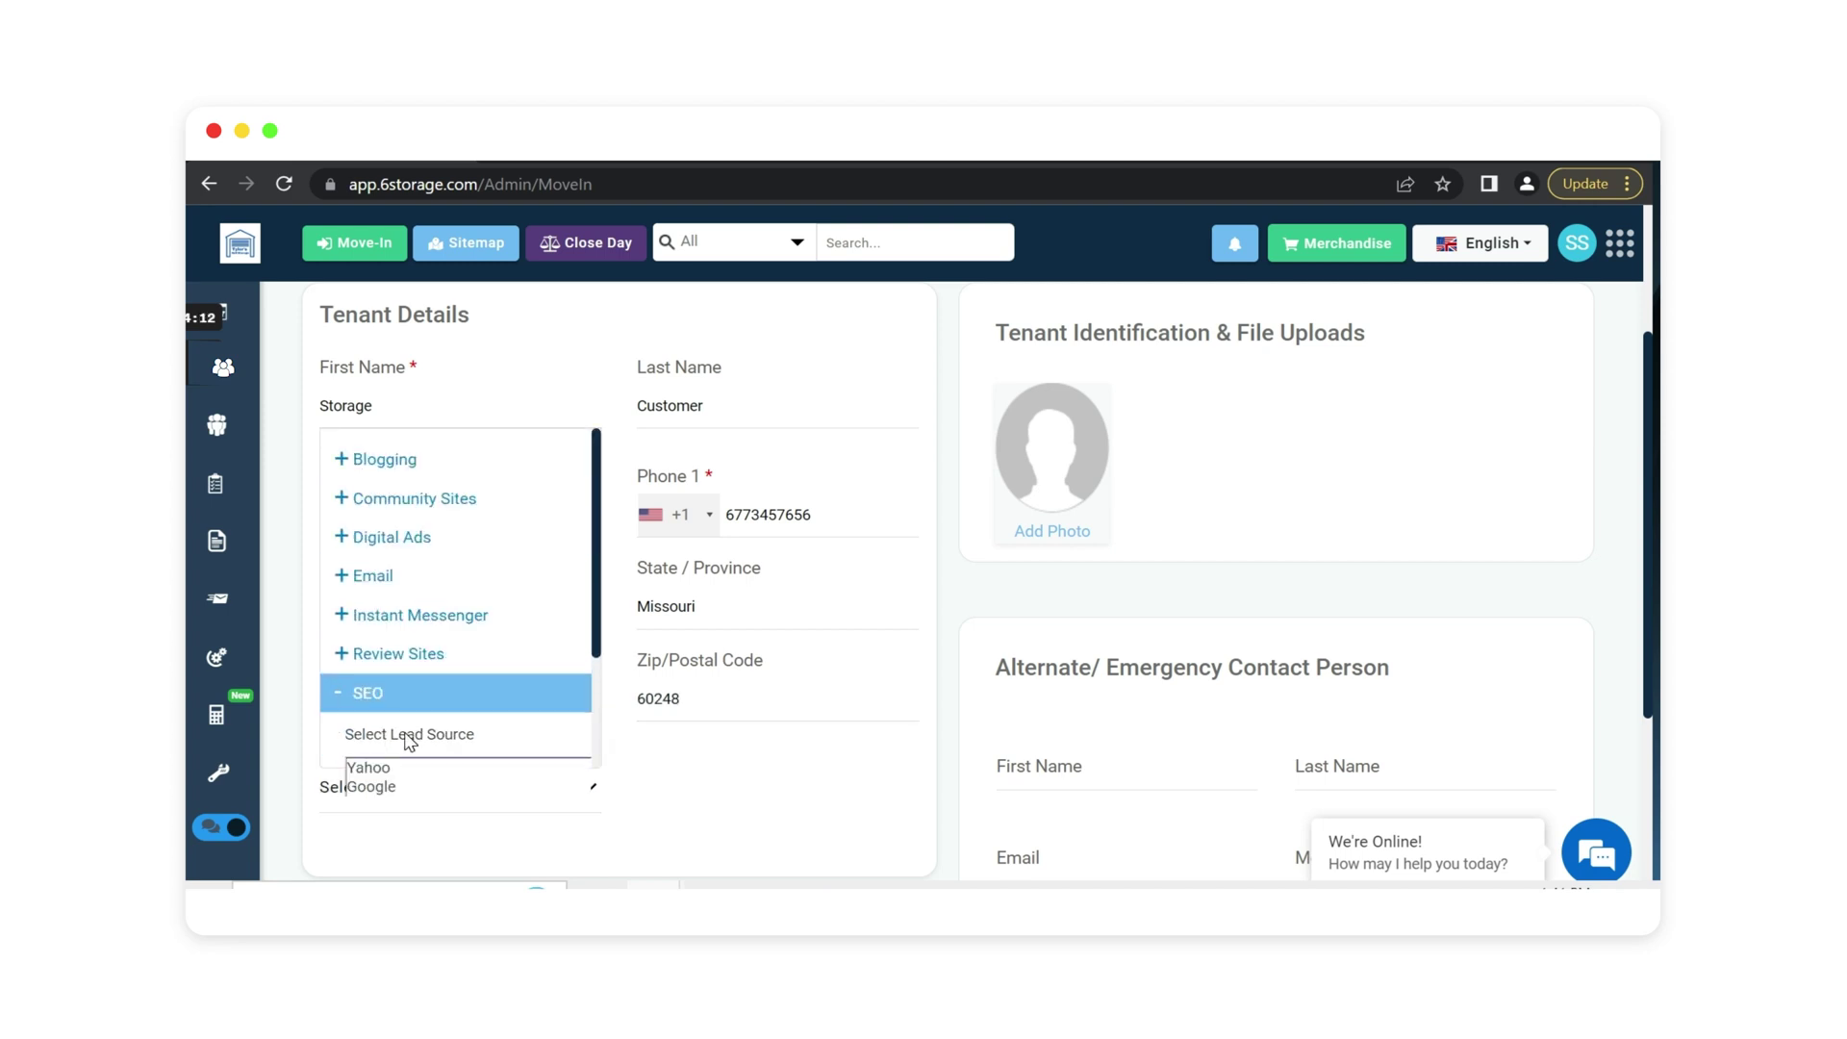
pyautogui.click(404, 787)
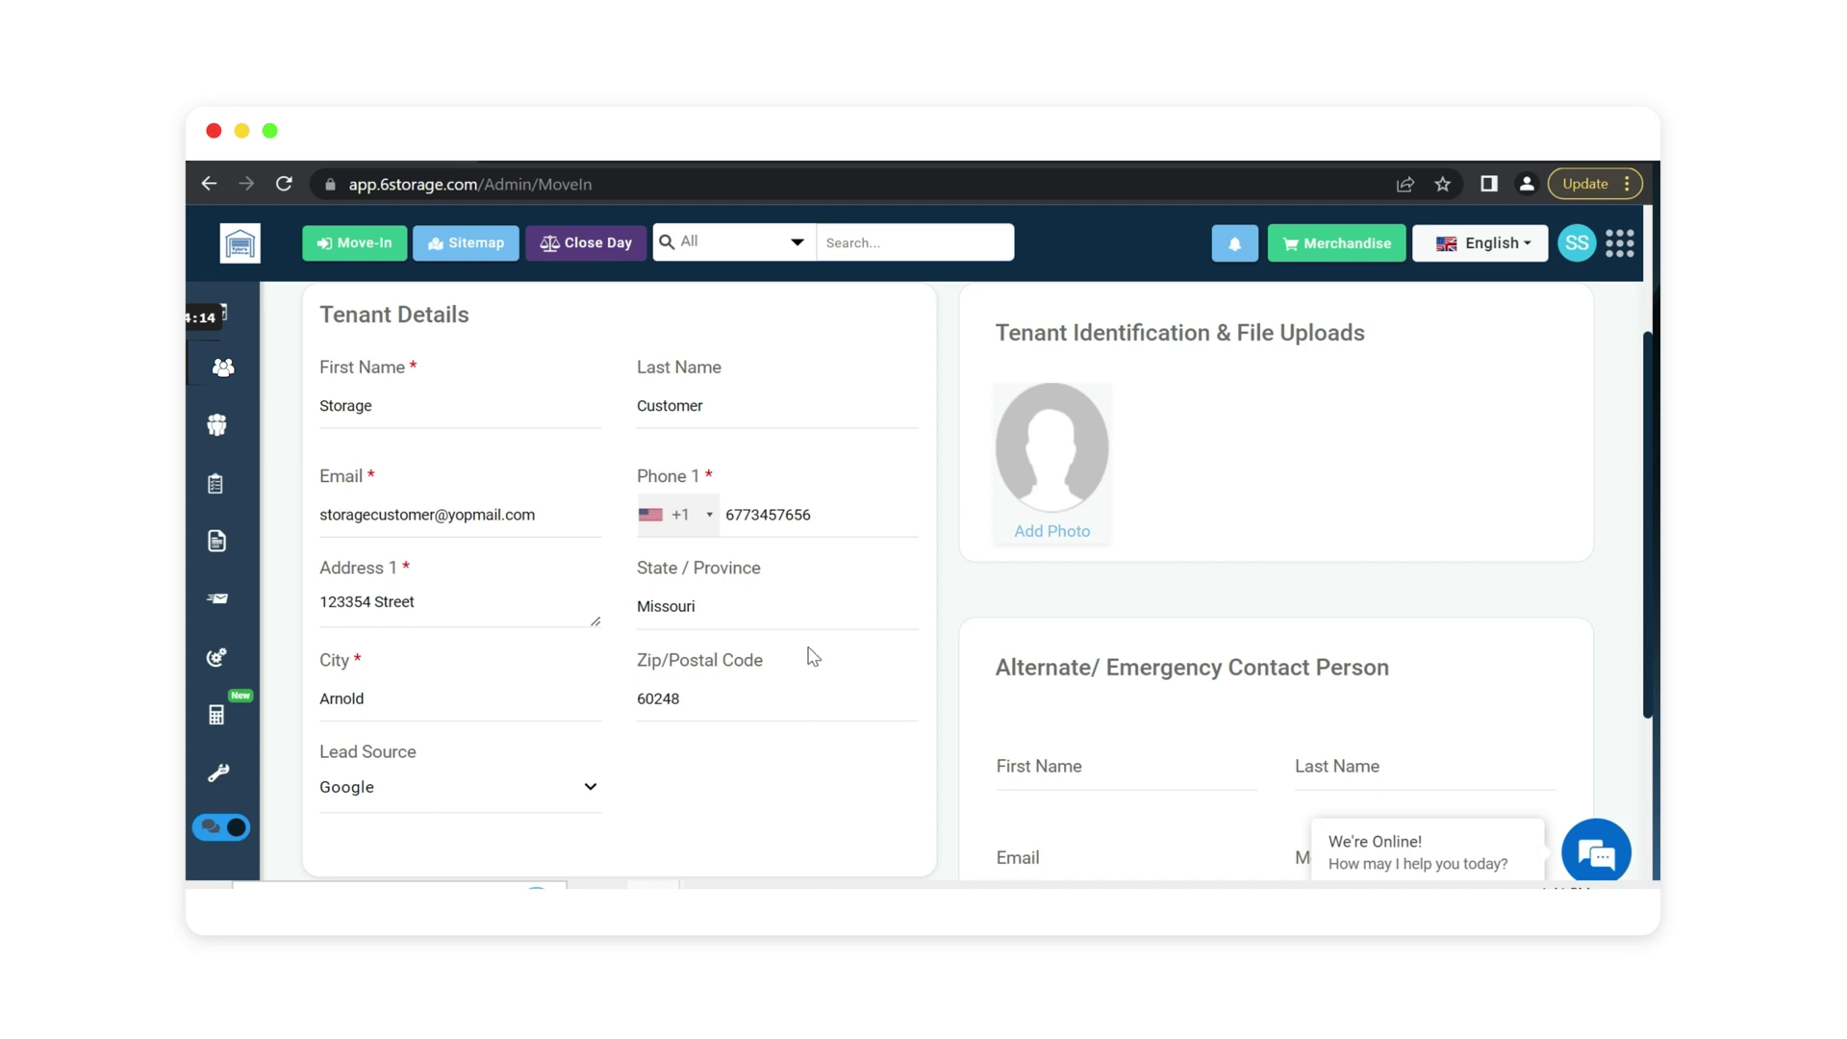
pyautogui.scroll(2, 808, 659)
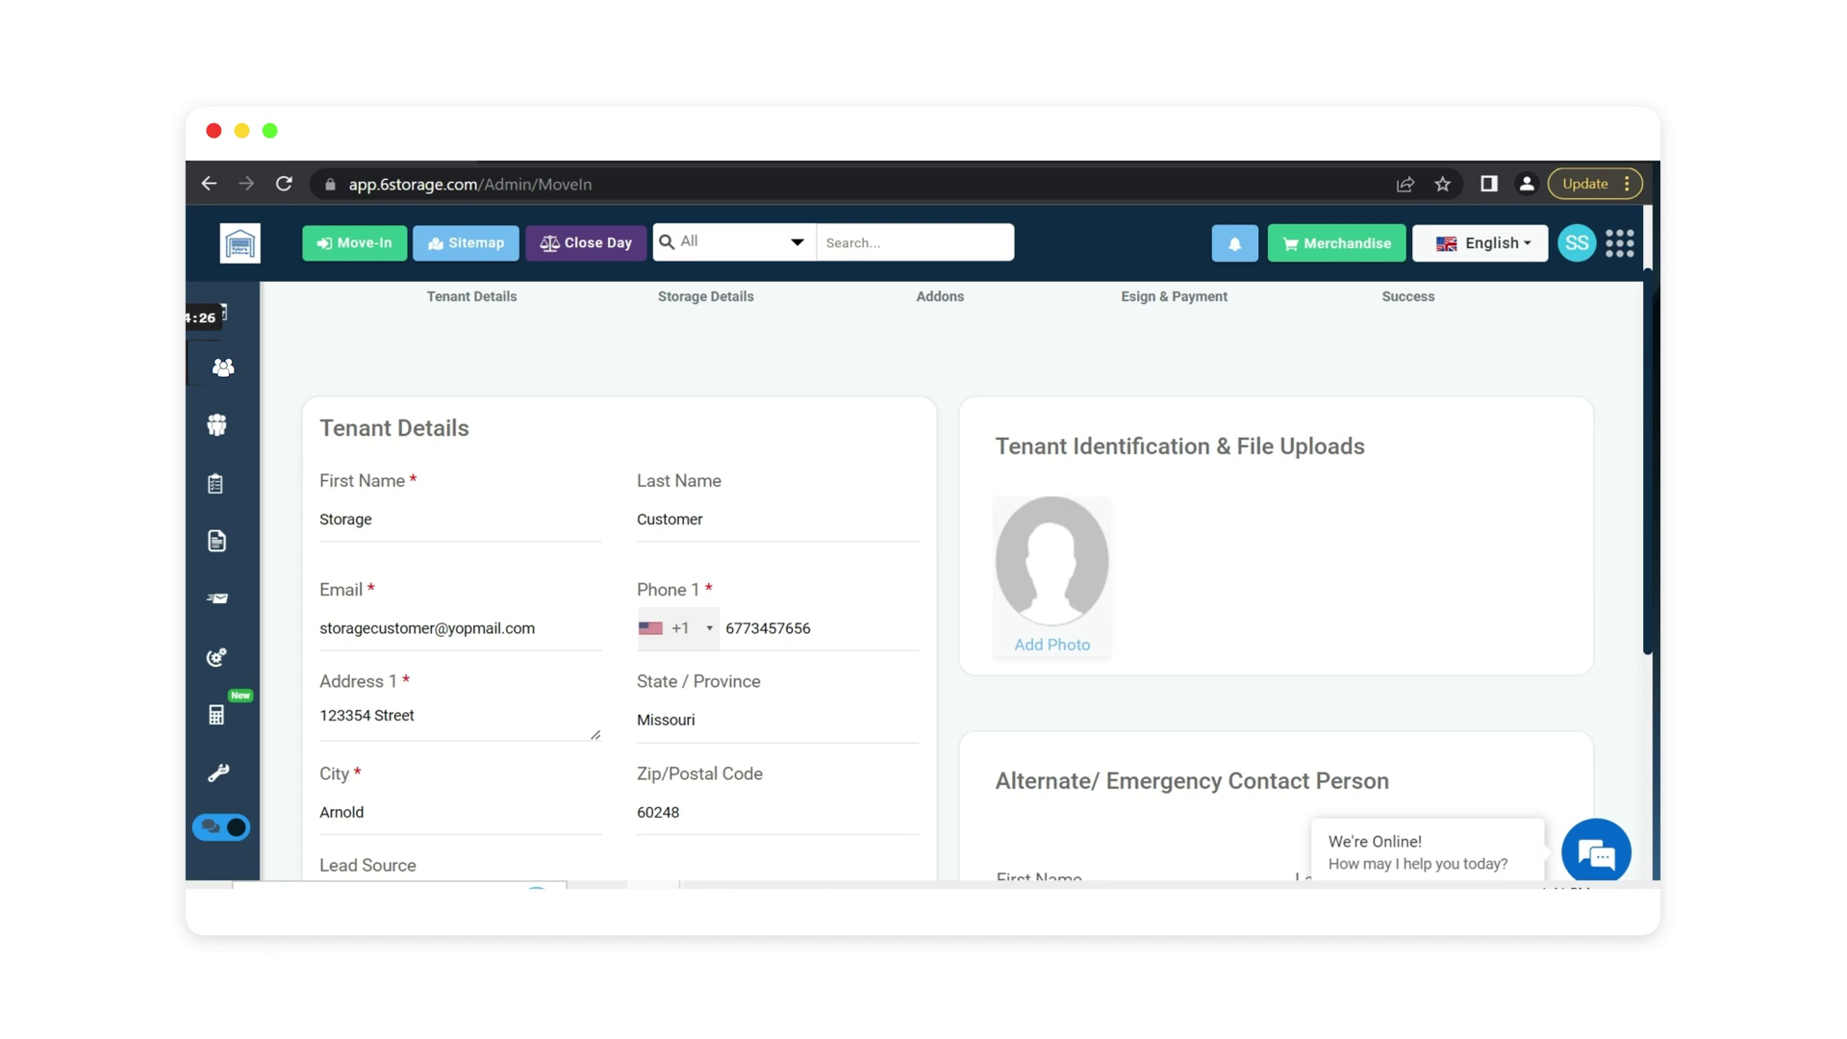
pyautogui.scroll(2, 877, 645)
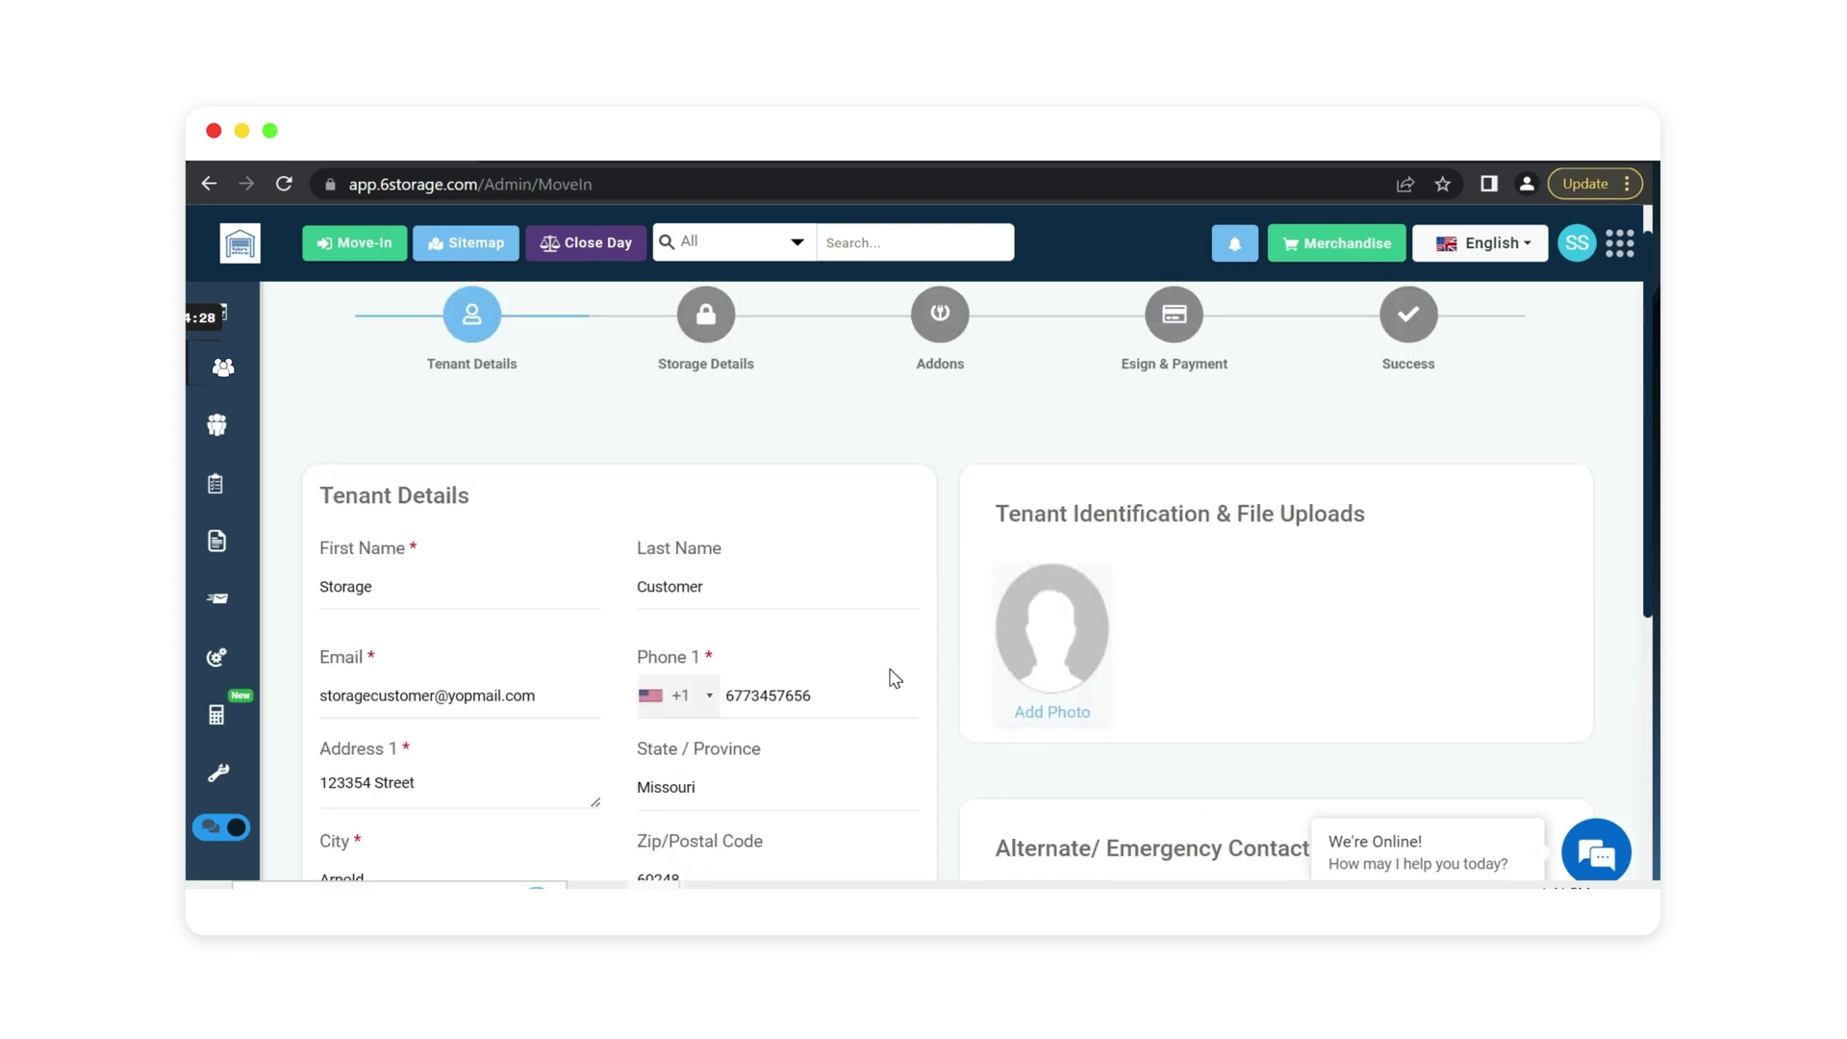
pyautogui.scroll(-2, 1159, 701)
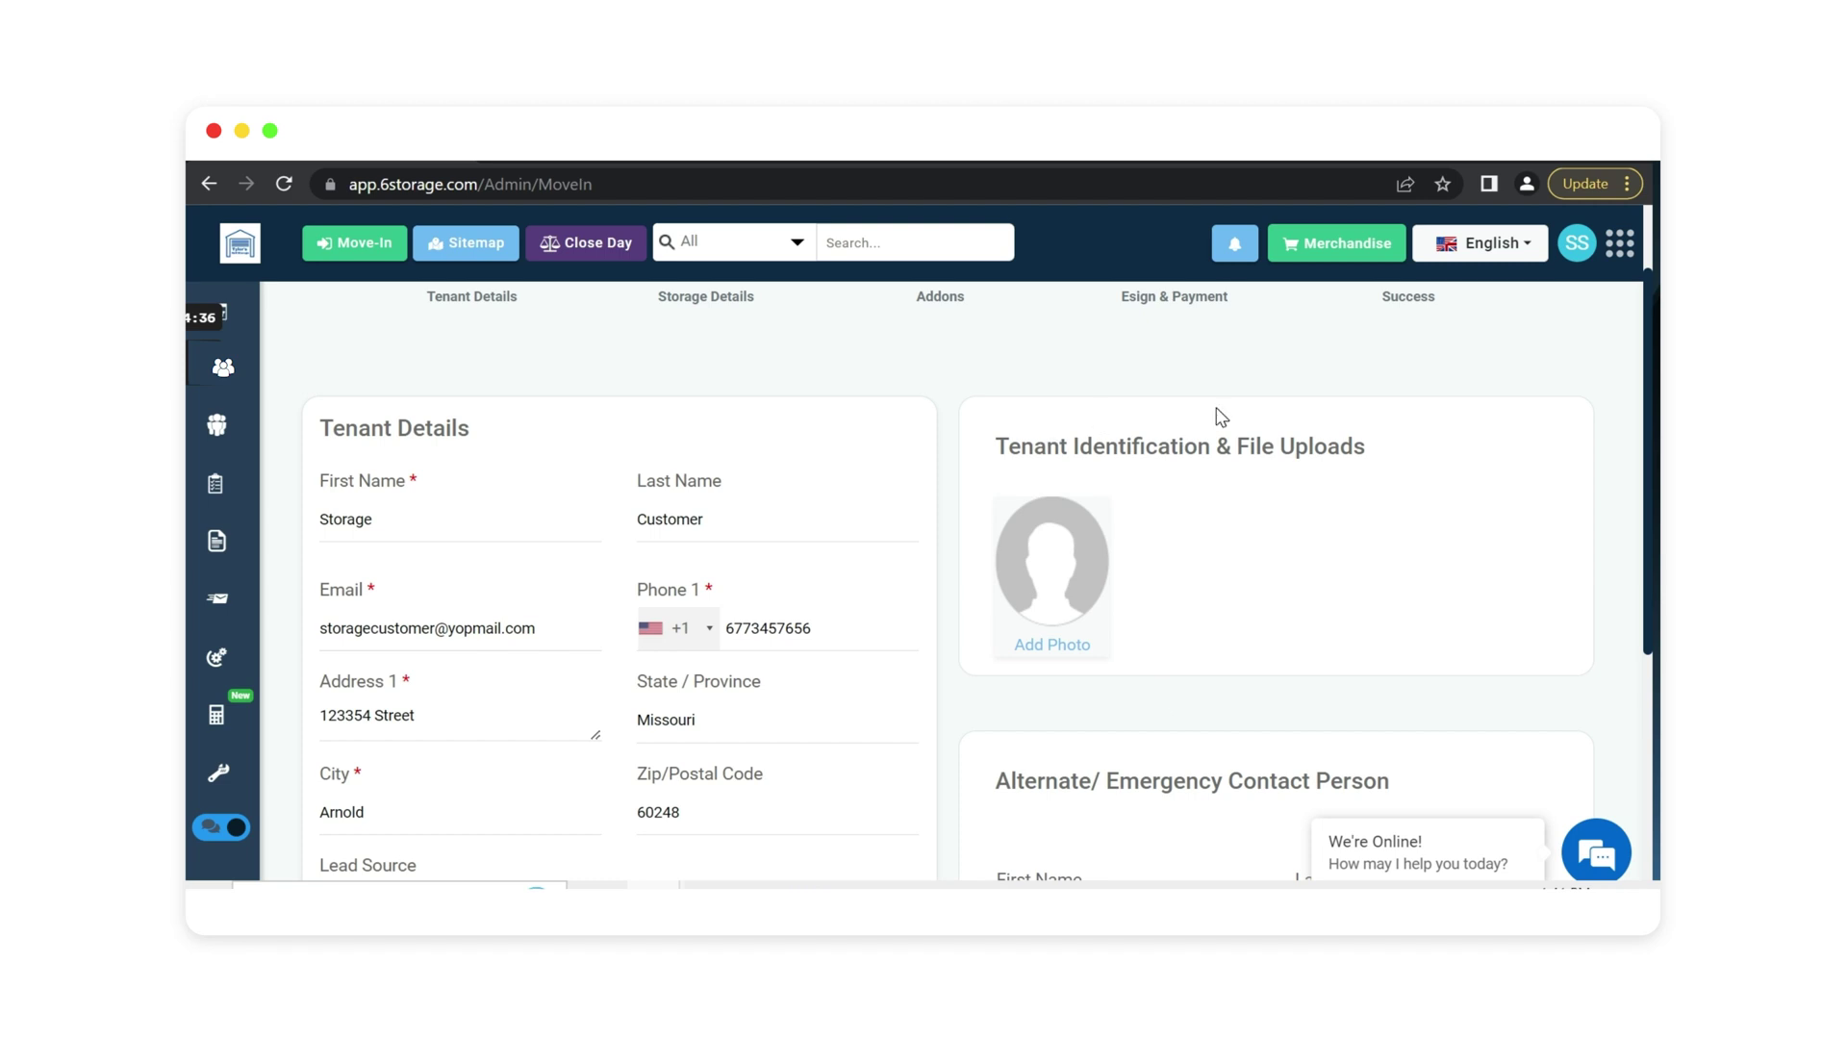
pyautogui.scroll(-5, 948, 518)
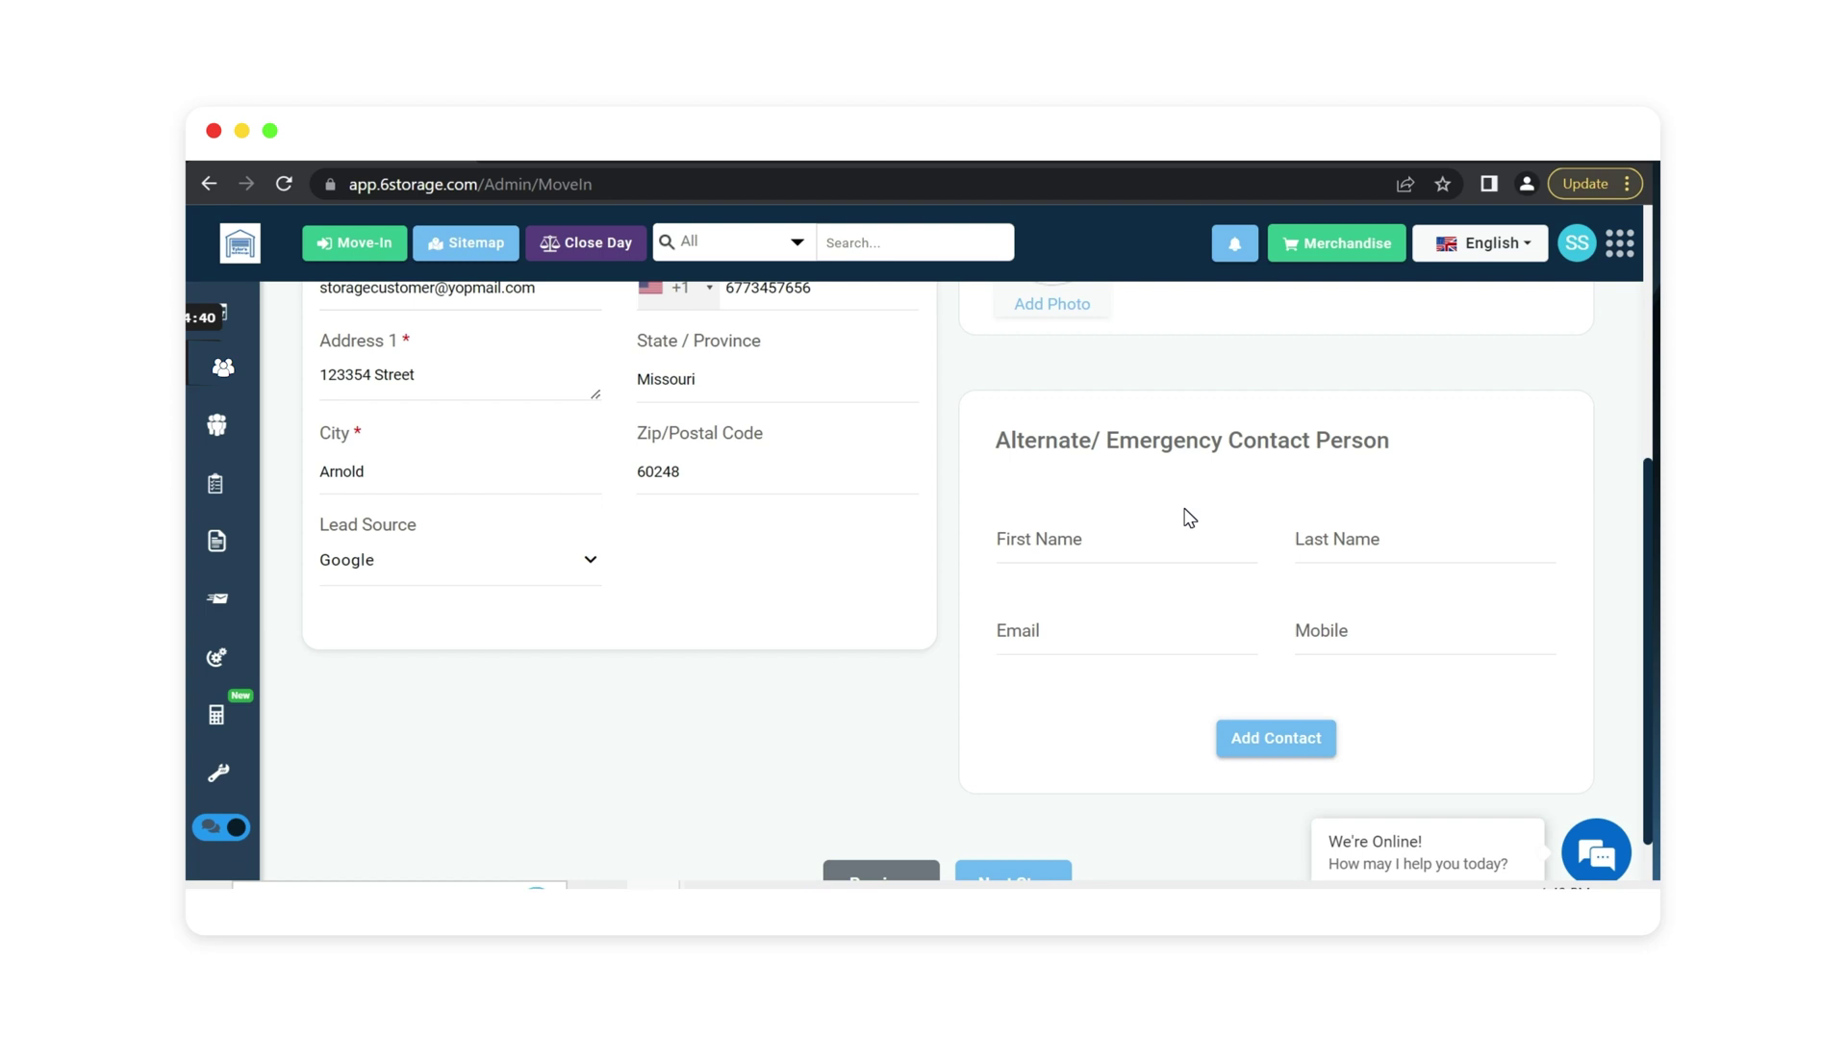
# Enter the emergency contact's first name, last name, e-mail and mobile number.
pyautogui.click(1059, 541)
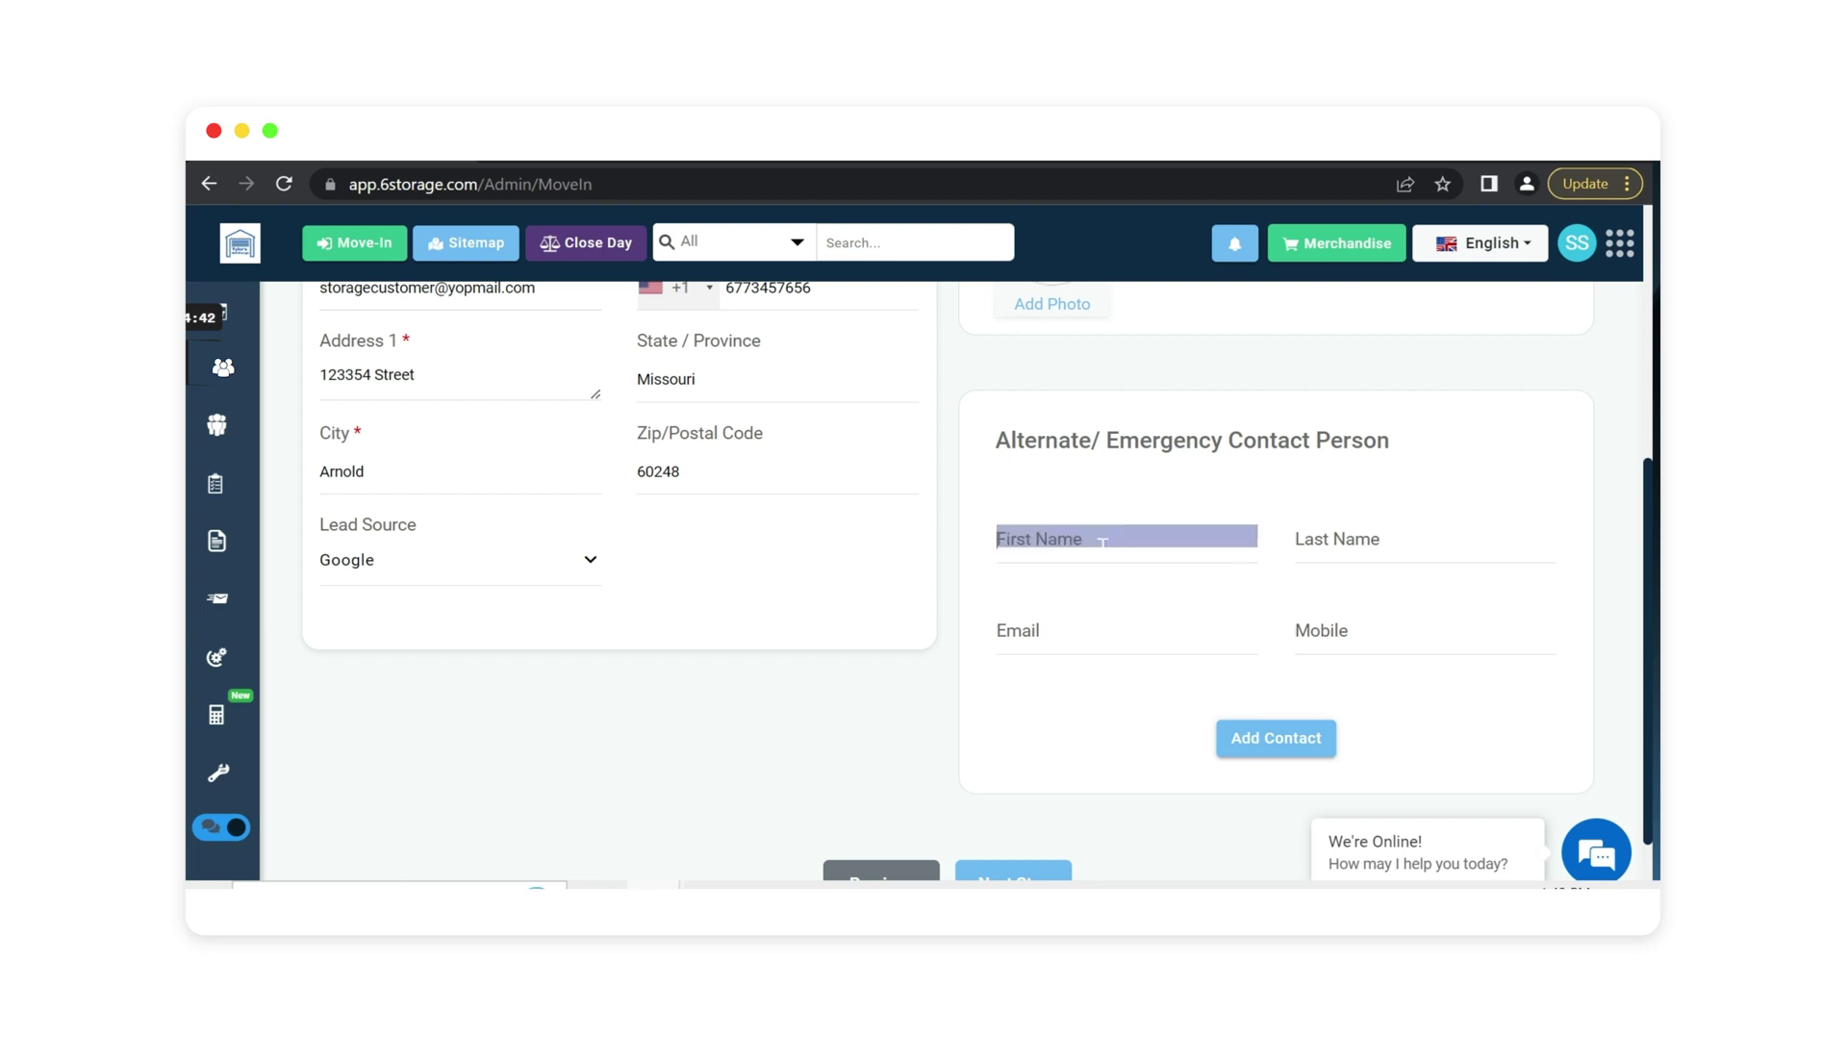
pyautogui.write('Tyler')
pyautogui.press('Tab')
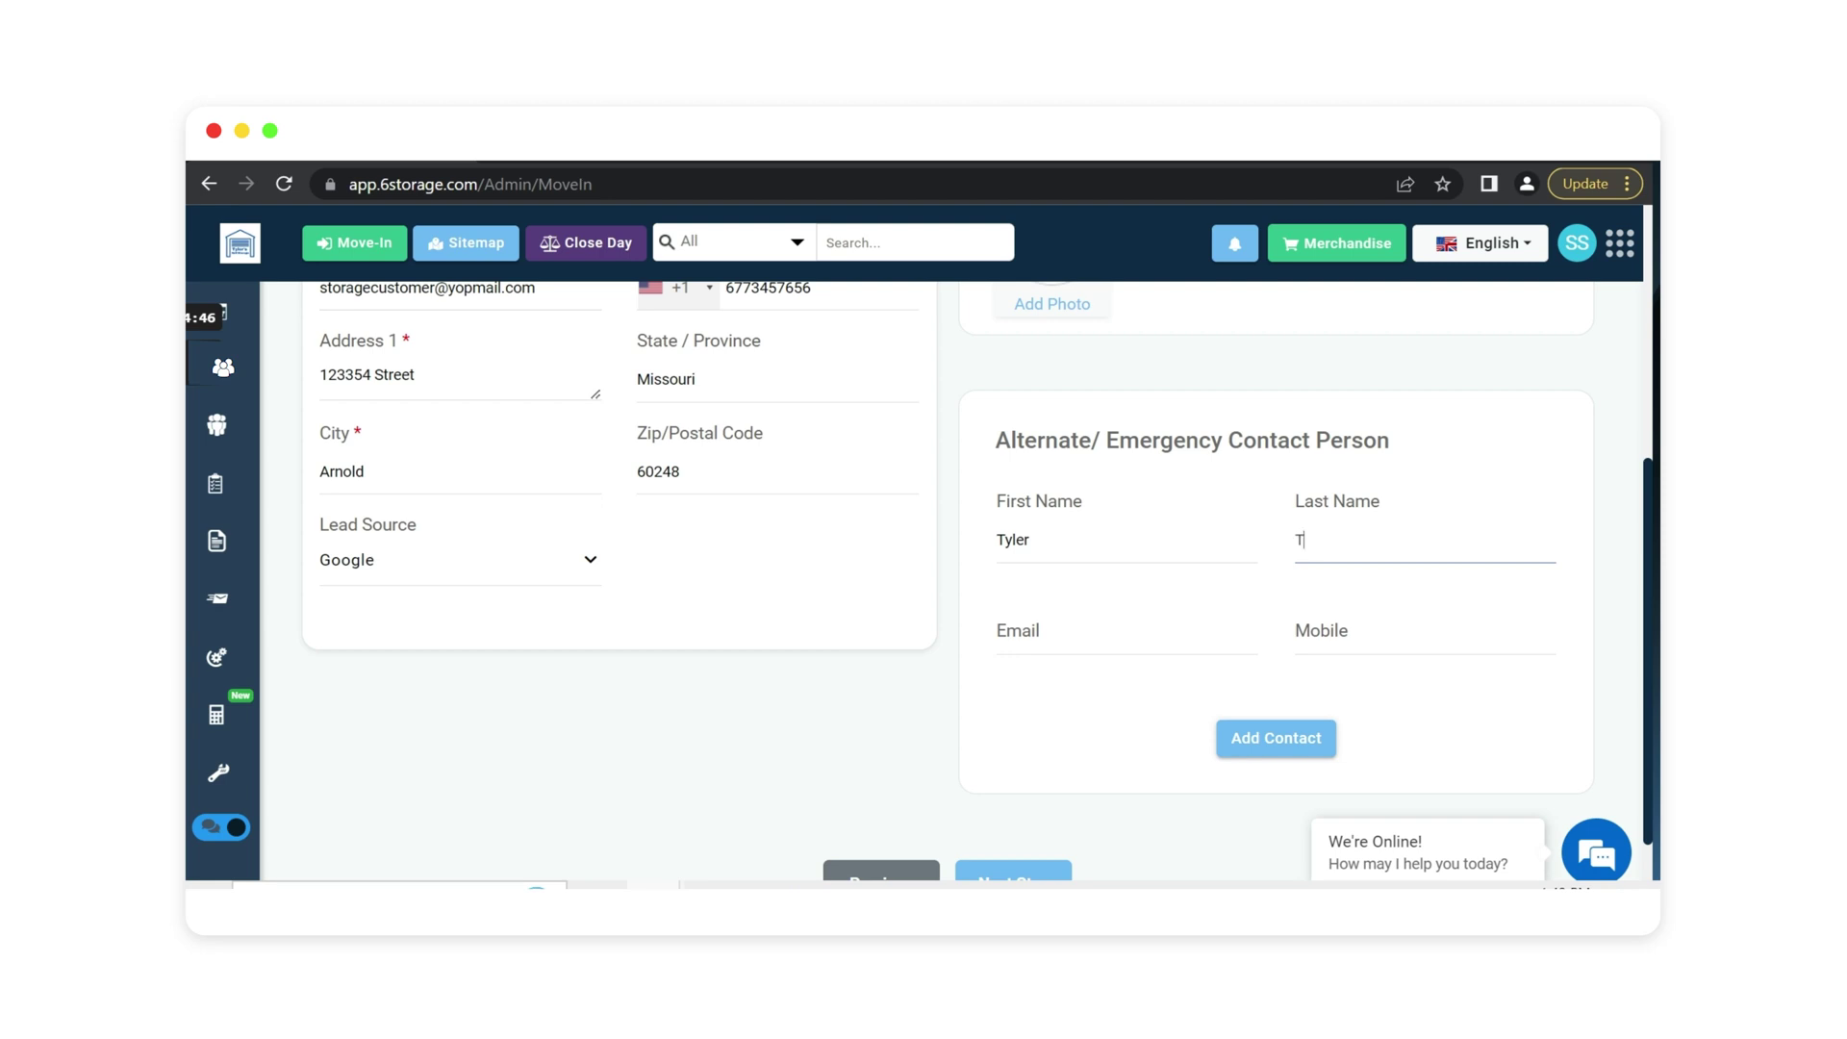
pyautogui.write('Test')
pyautogui.press('Tab')
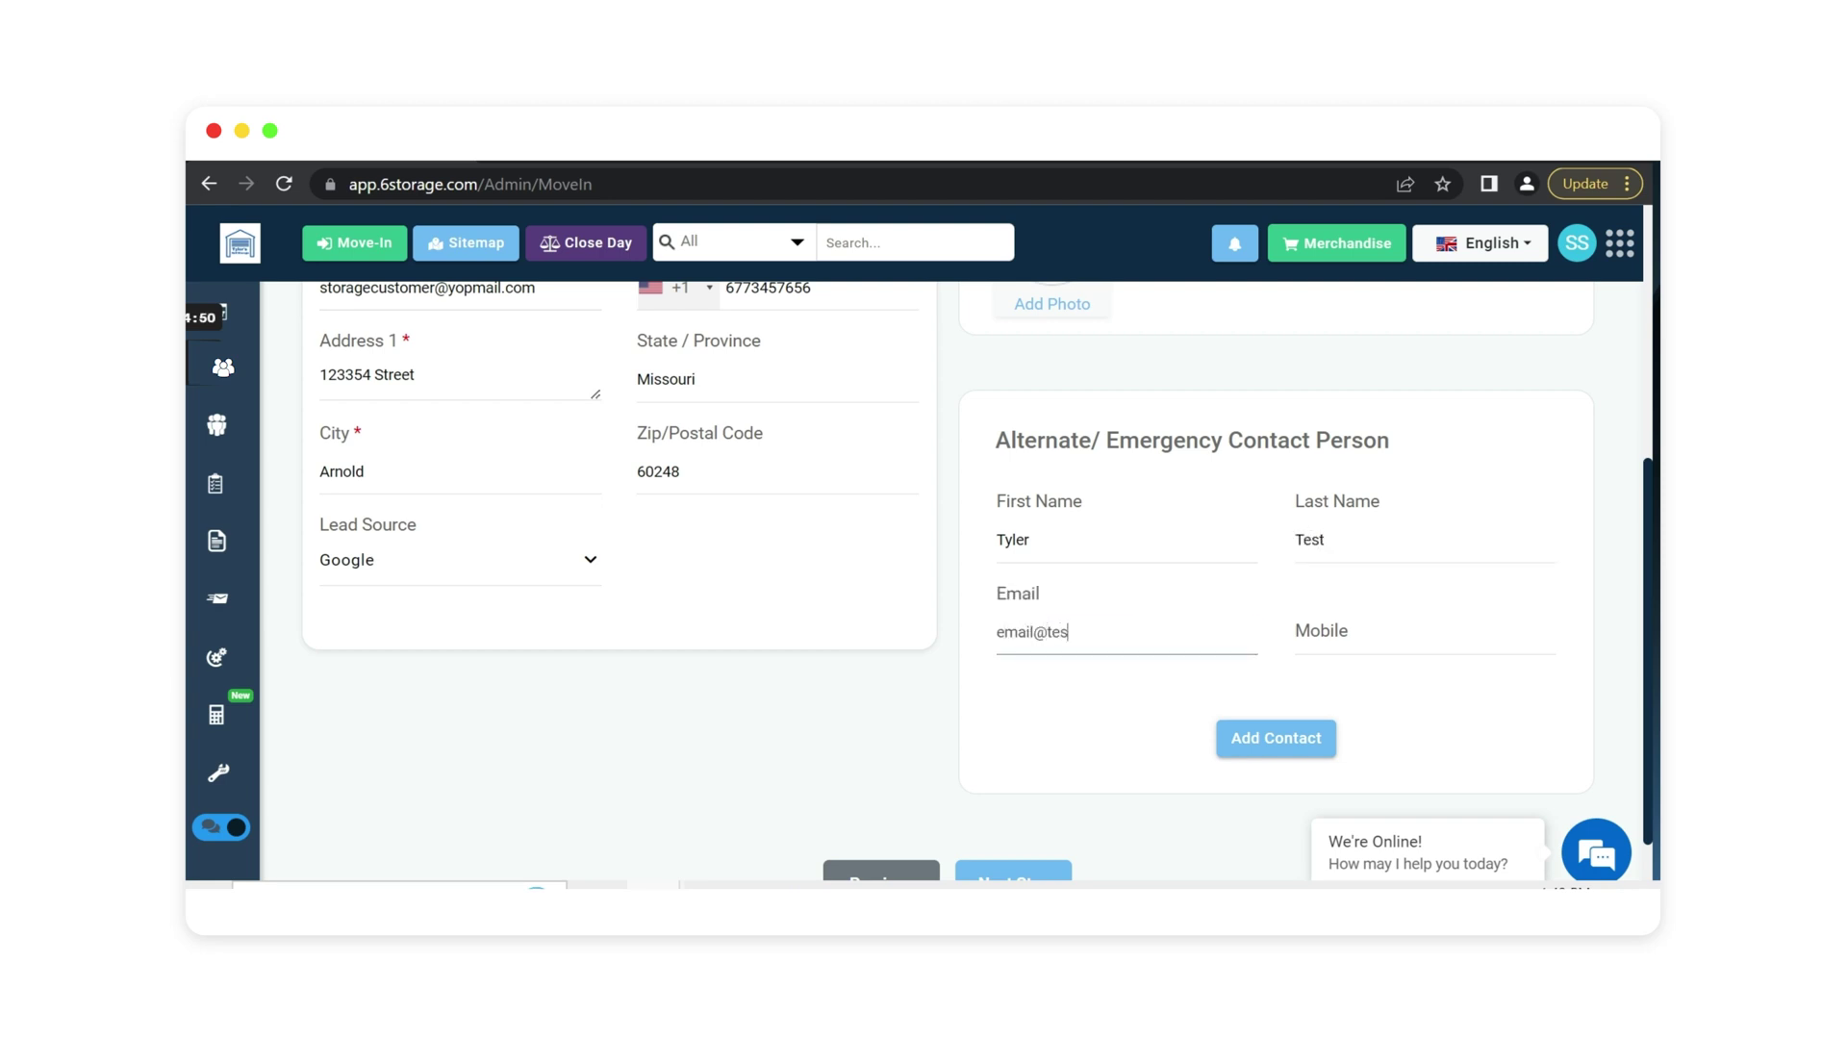
pyautogui.write('email@testcom')
pyautogui.press('Tab')
pyautogui.write('5784638')
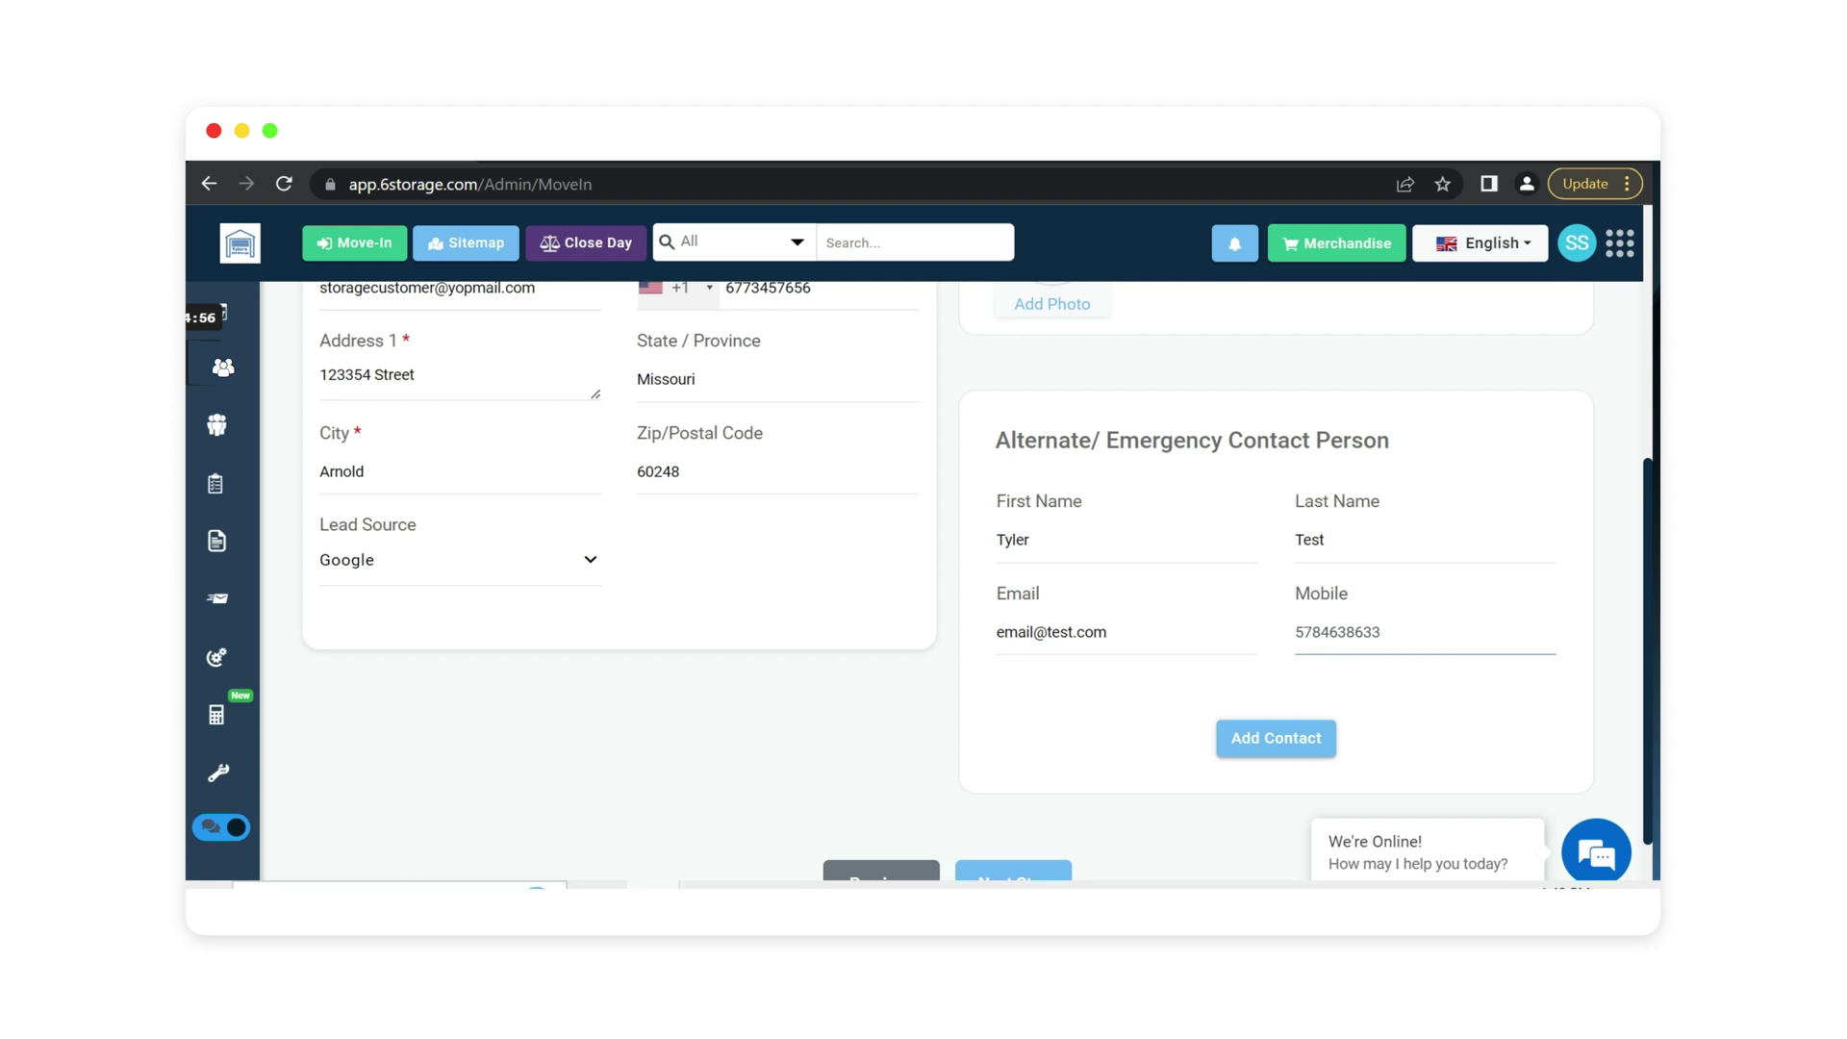
# Add the emergency contact to the tenant and continue to Storage Details.
pyautogui.click(1272, 738)
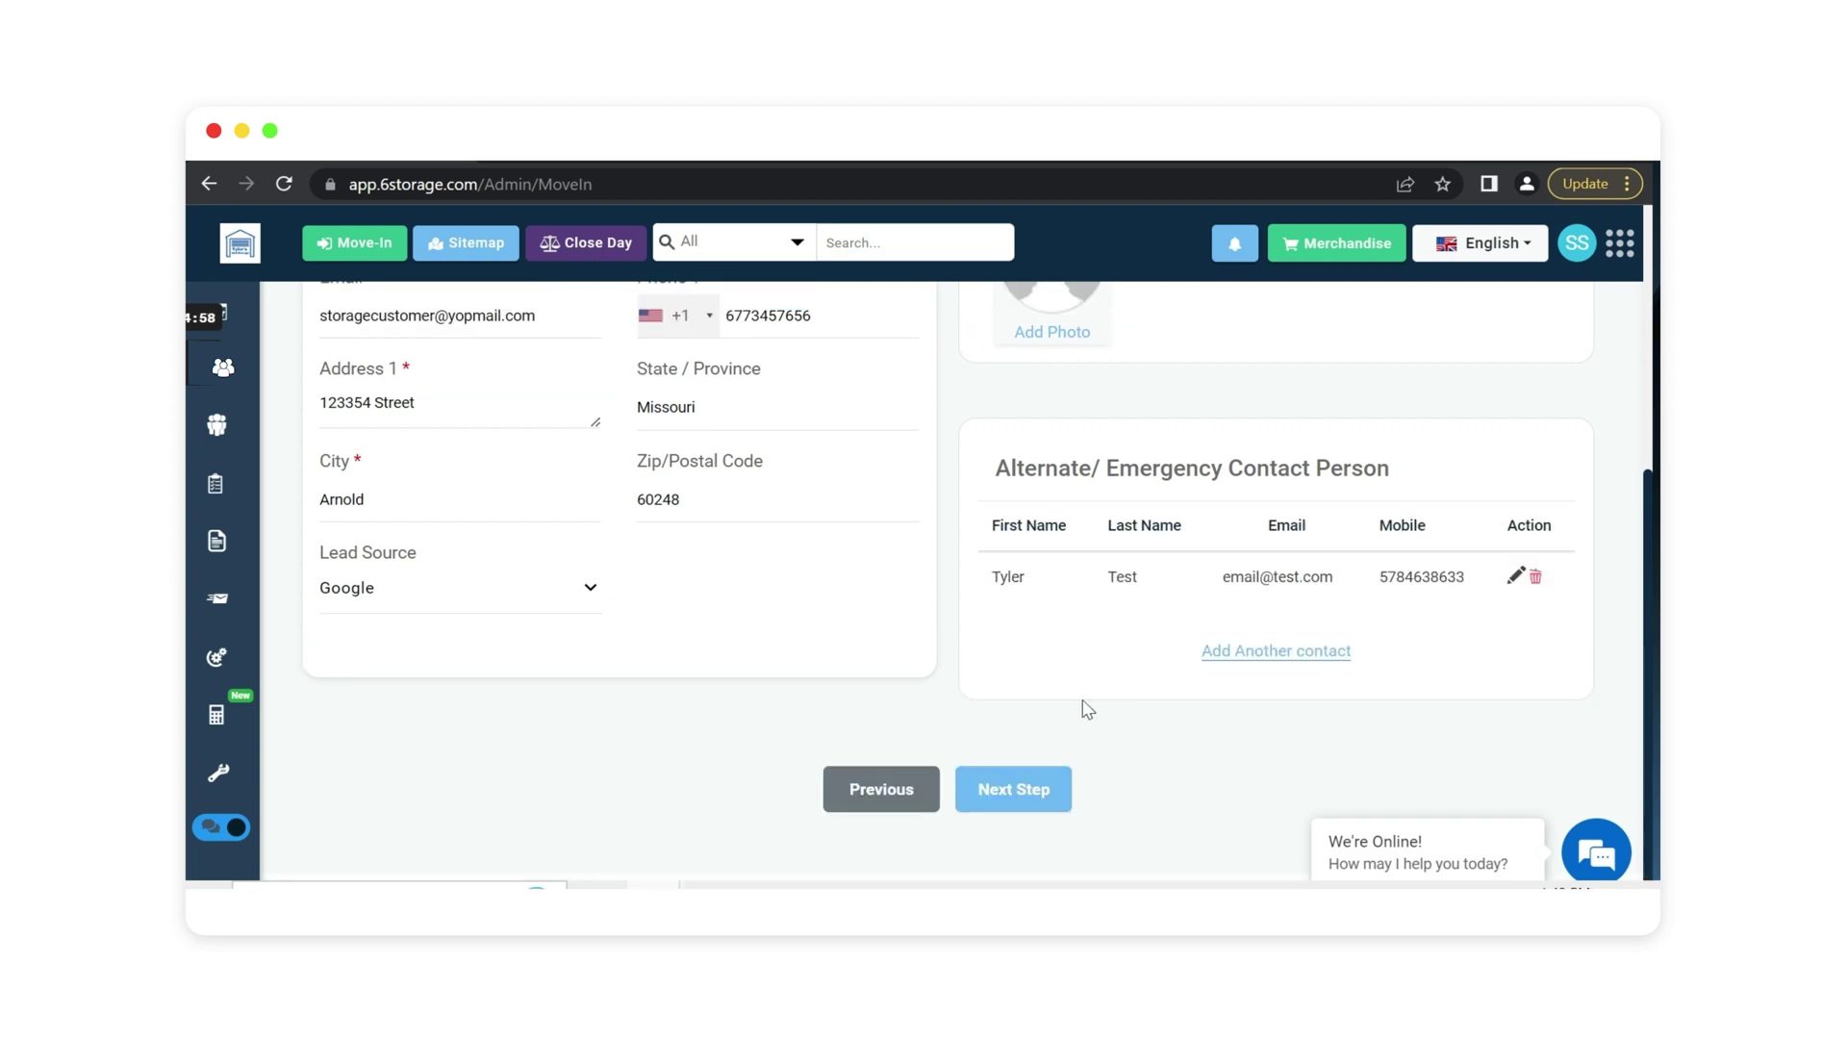
pyautogui.scroll(5, 976, 646)
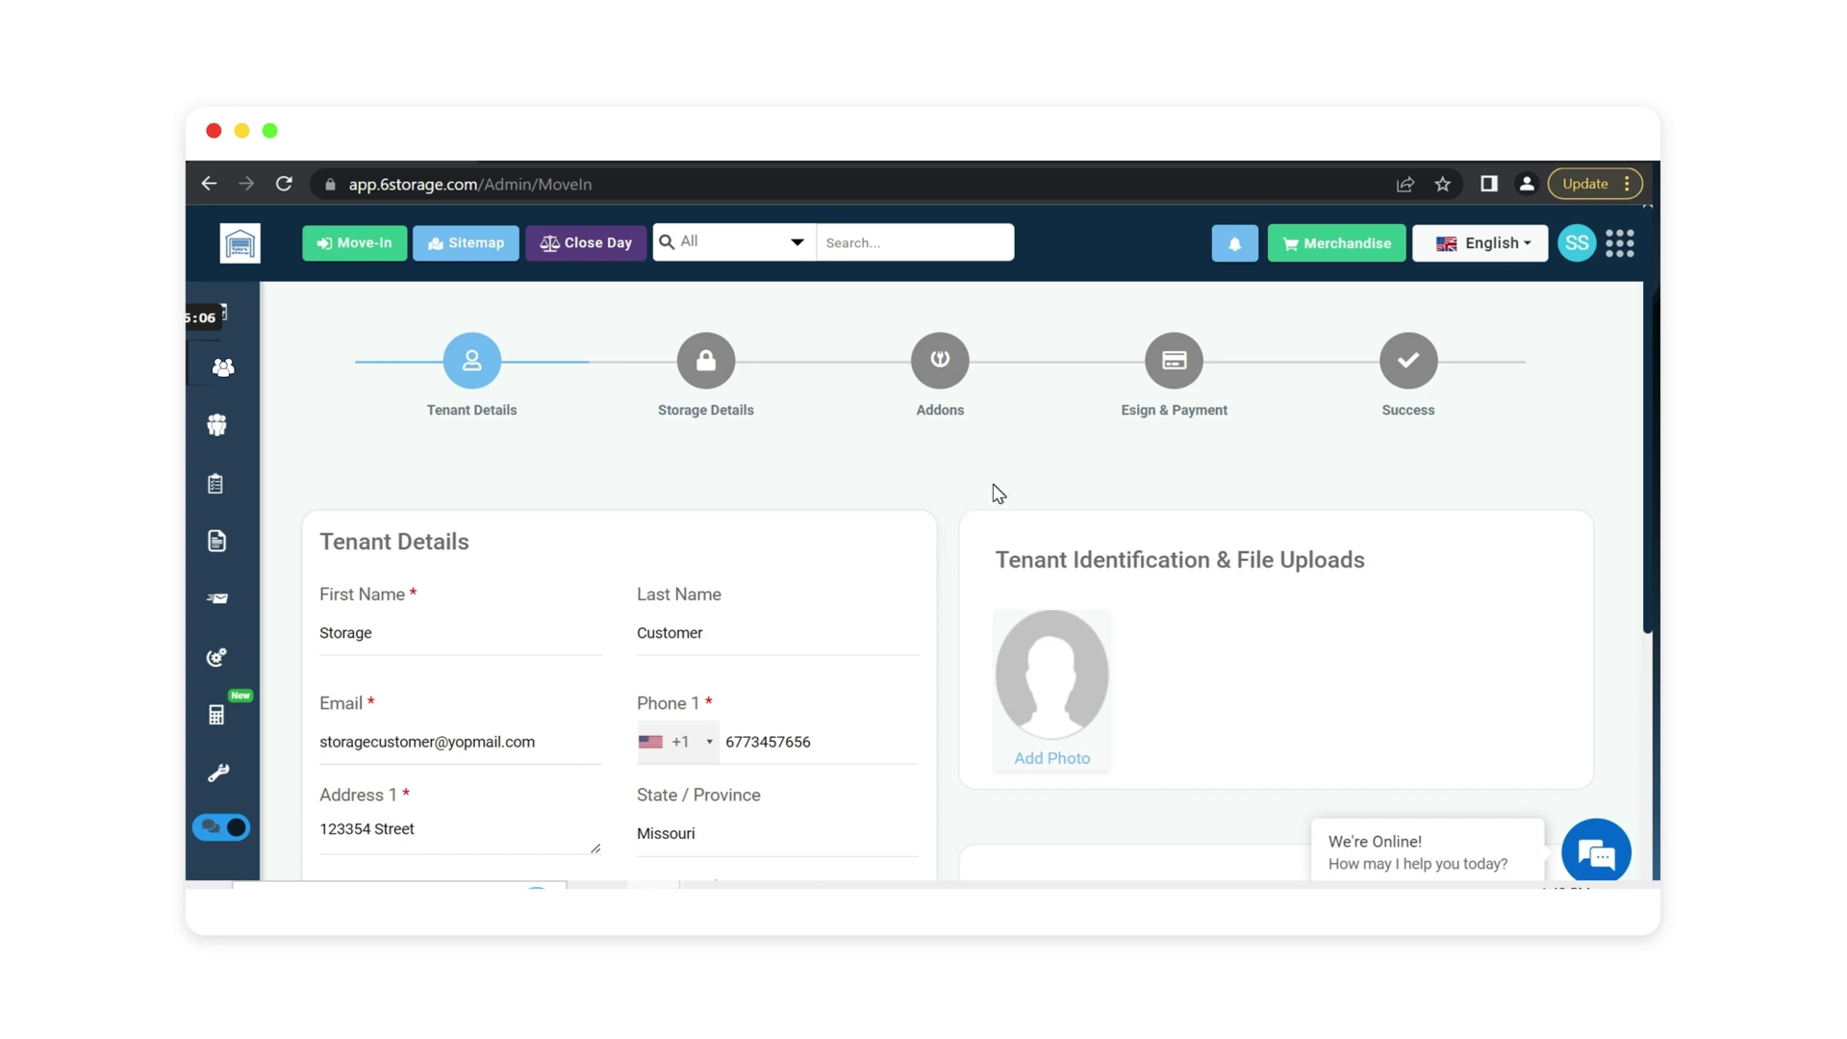
pyautogui.scroll(-5, 919, 539)
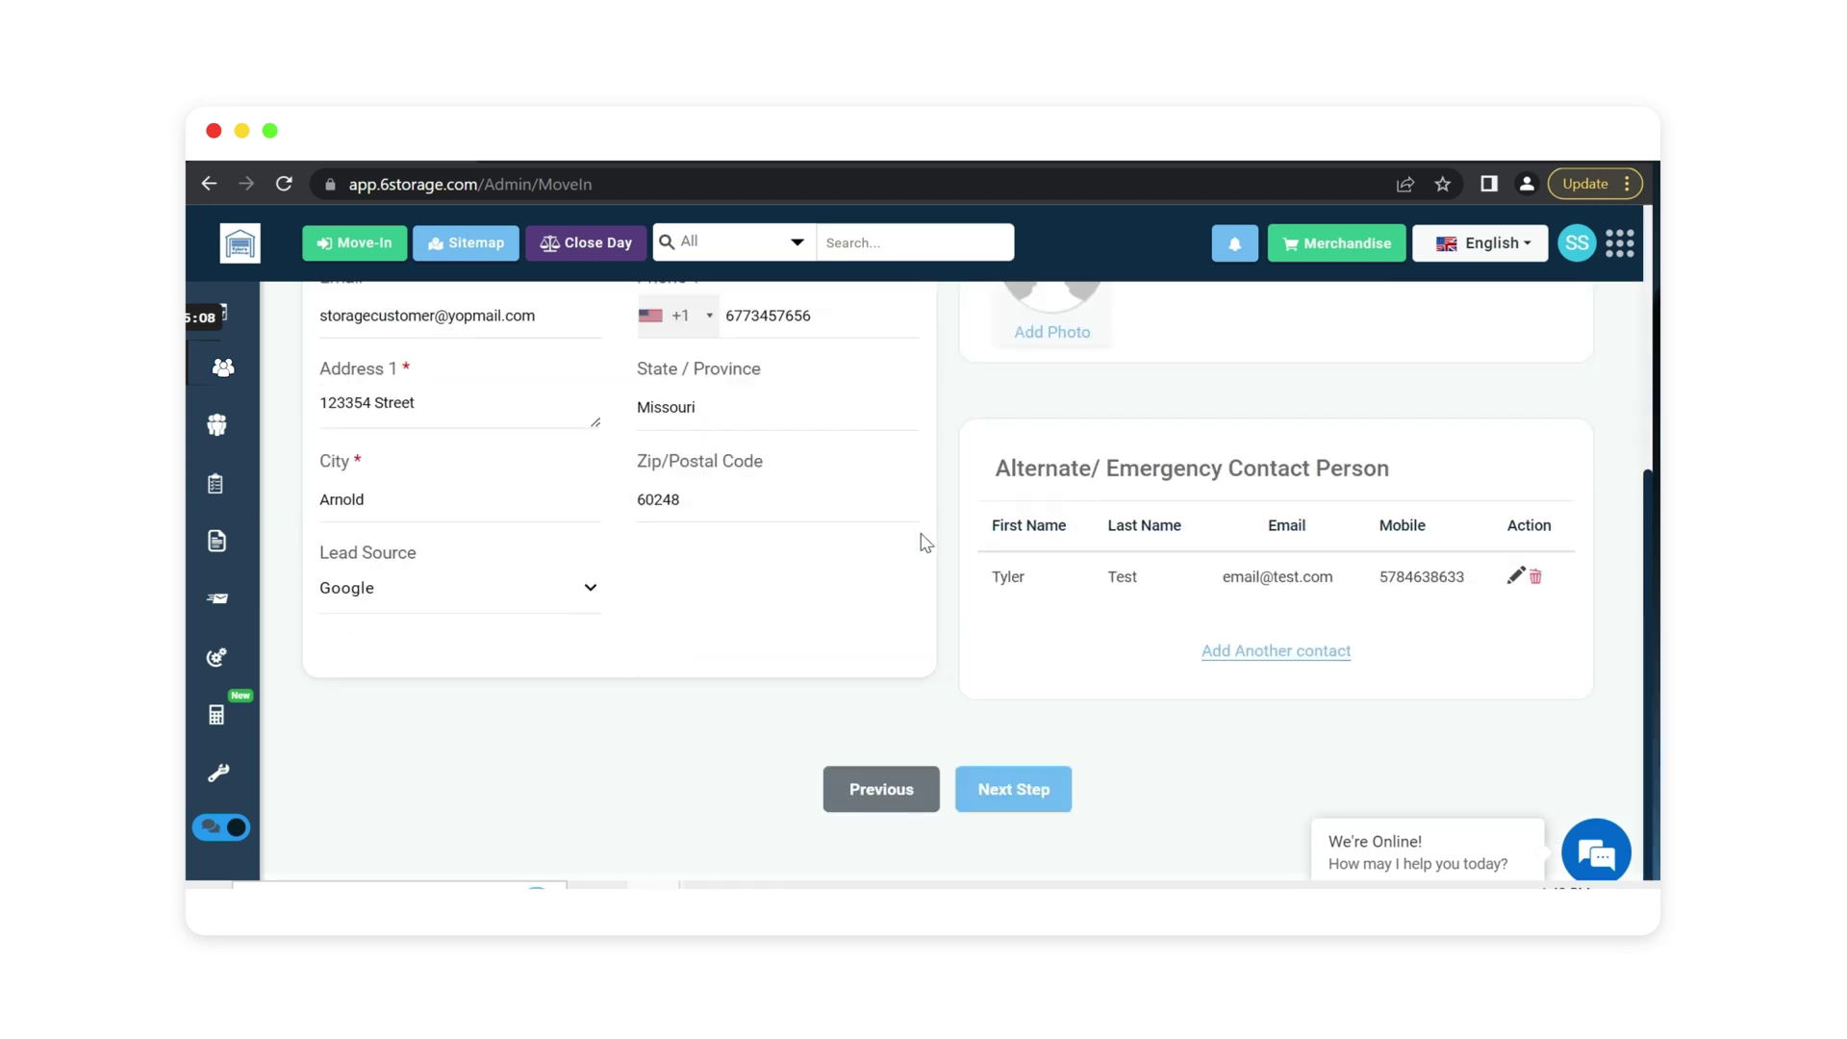
pyautogui.click(1008, 796)
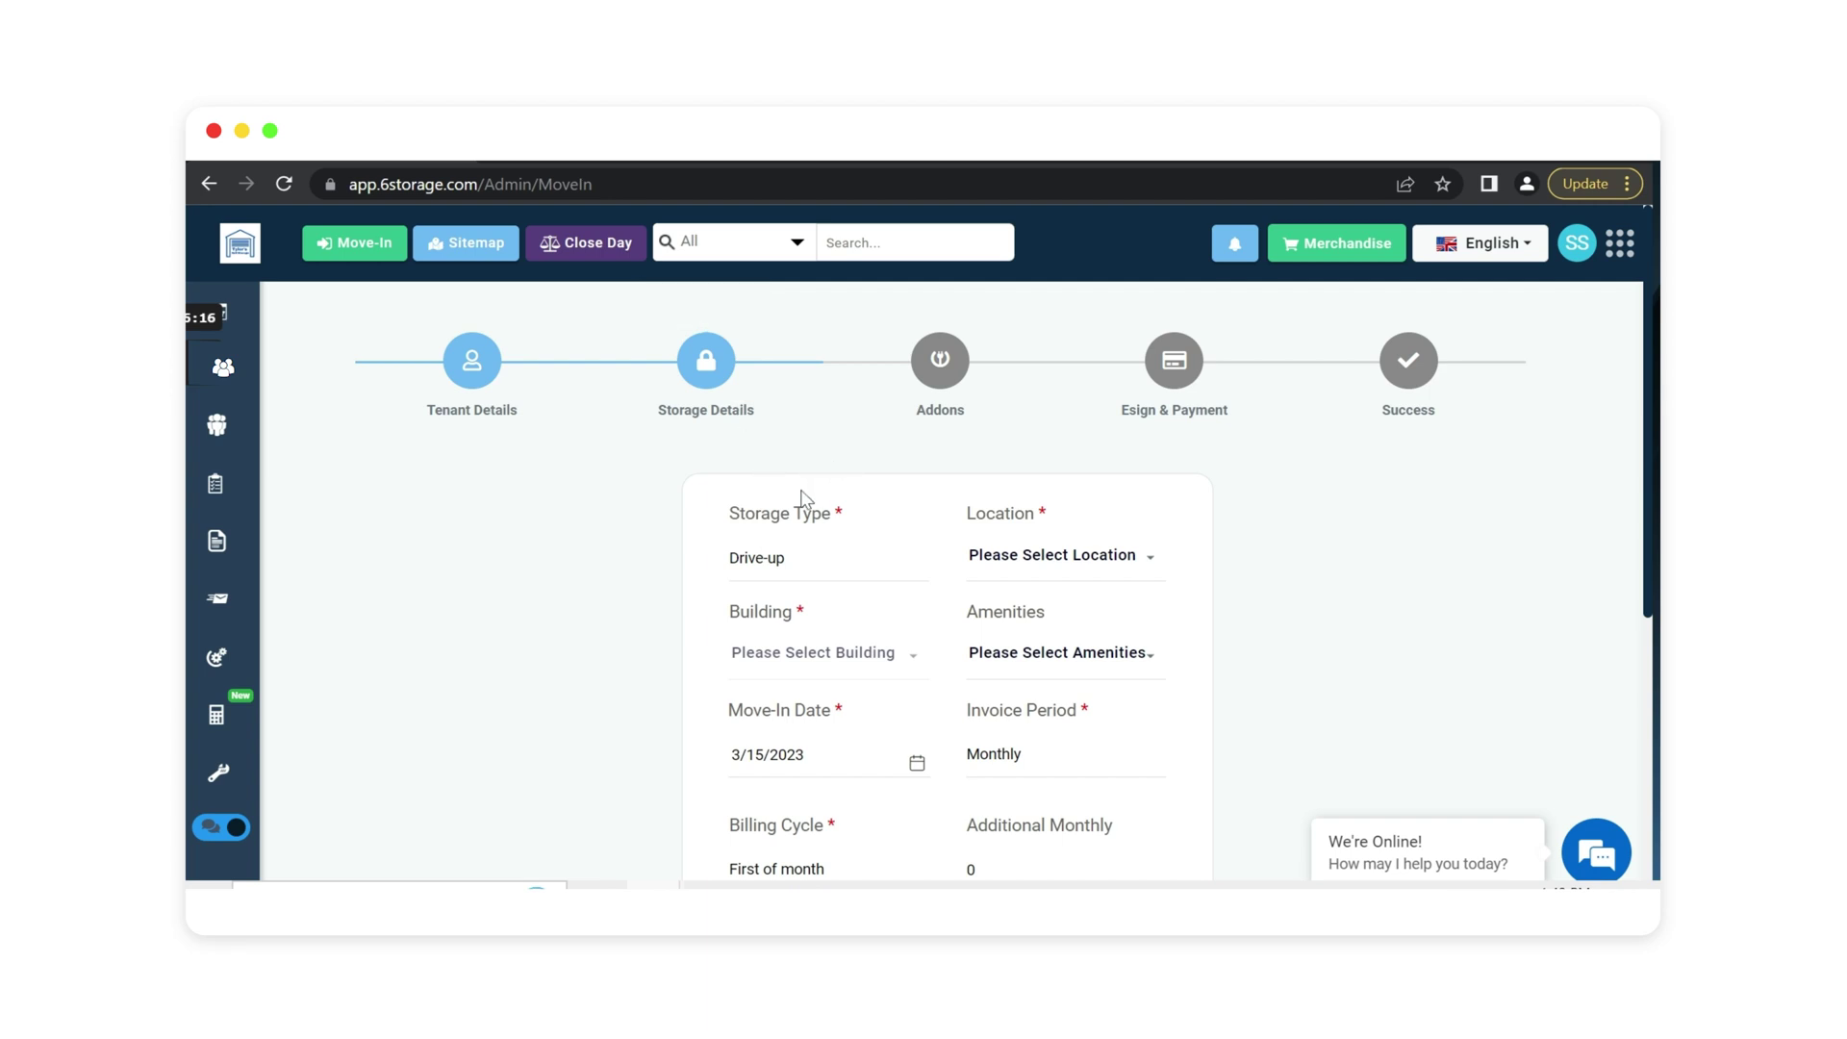
# Keep Drive-up storage type and select all locations and all buildings.
pyautogui.scroll(-1, 618, 530)
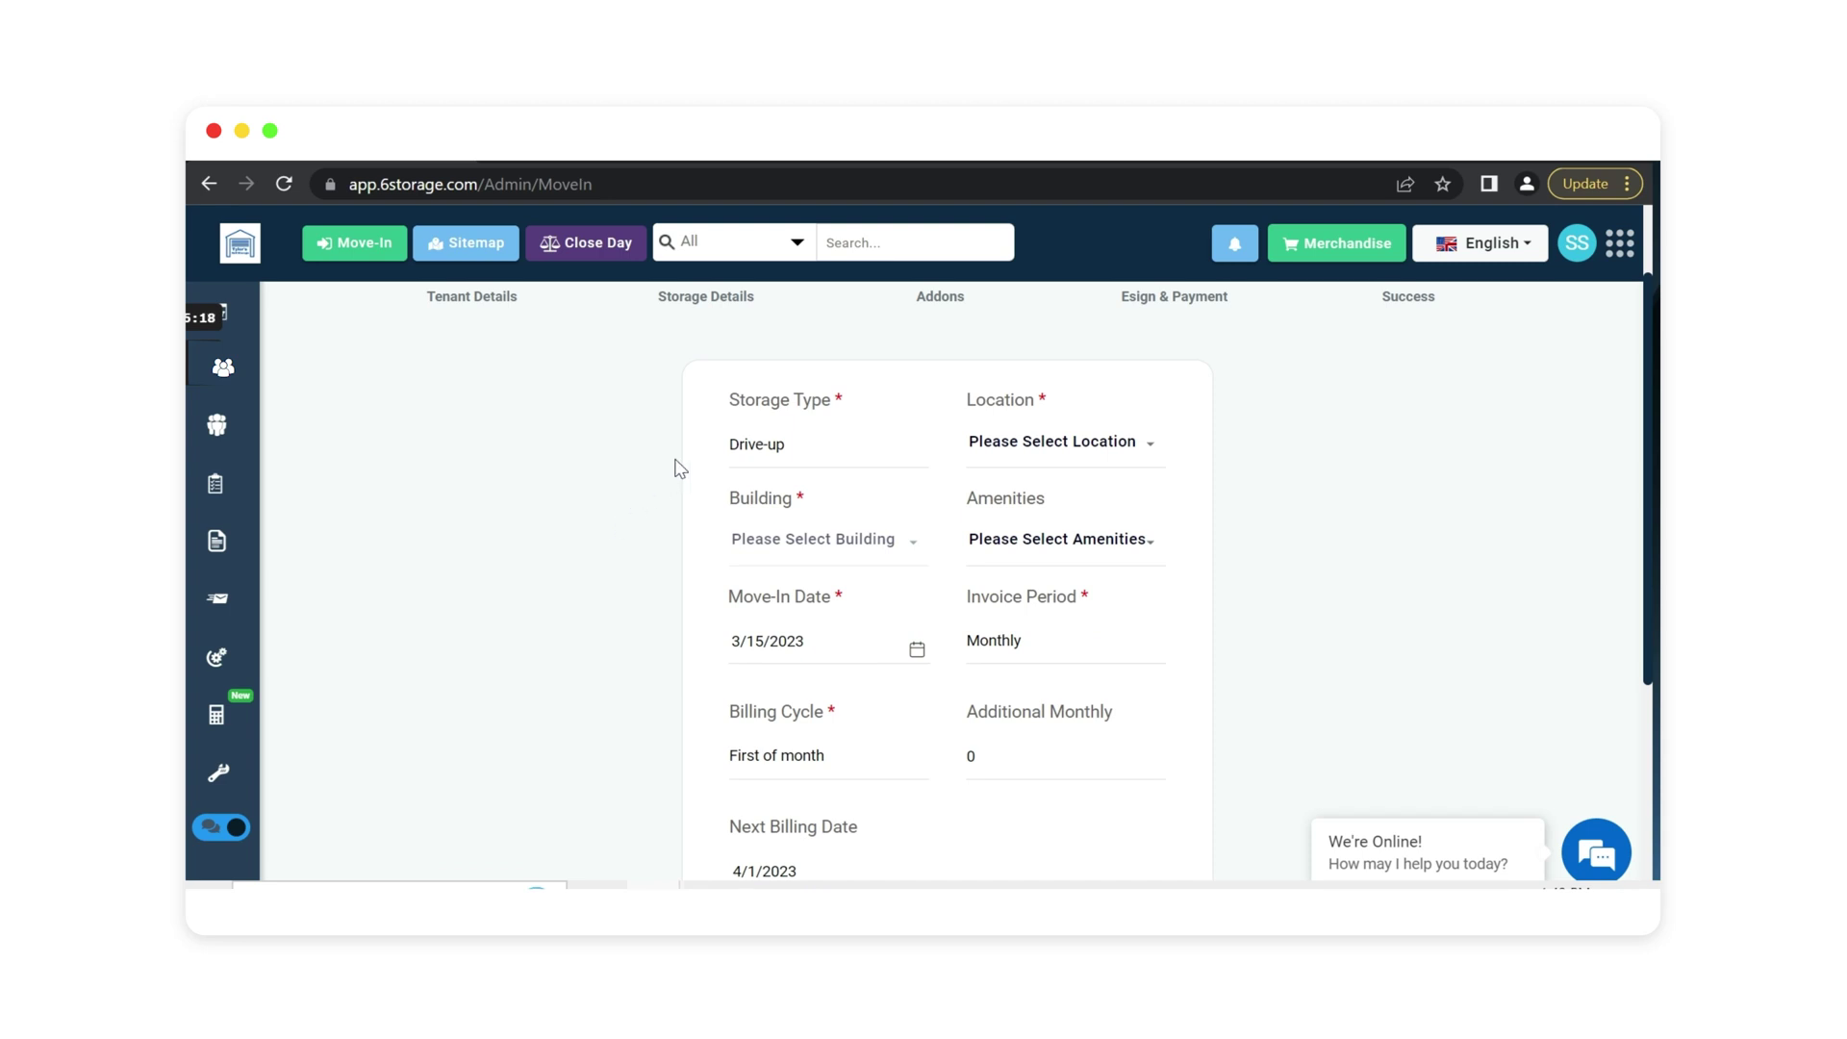
pyautogui.click(791, 449)
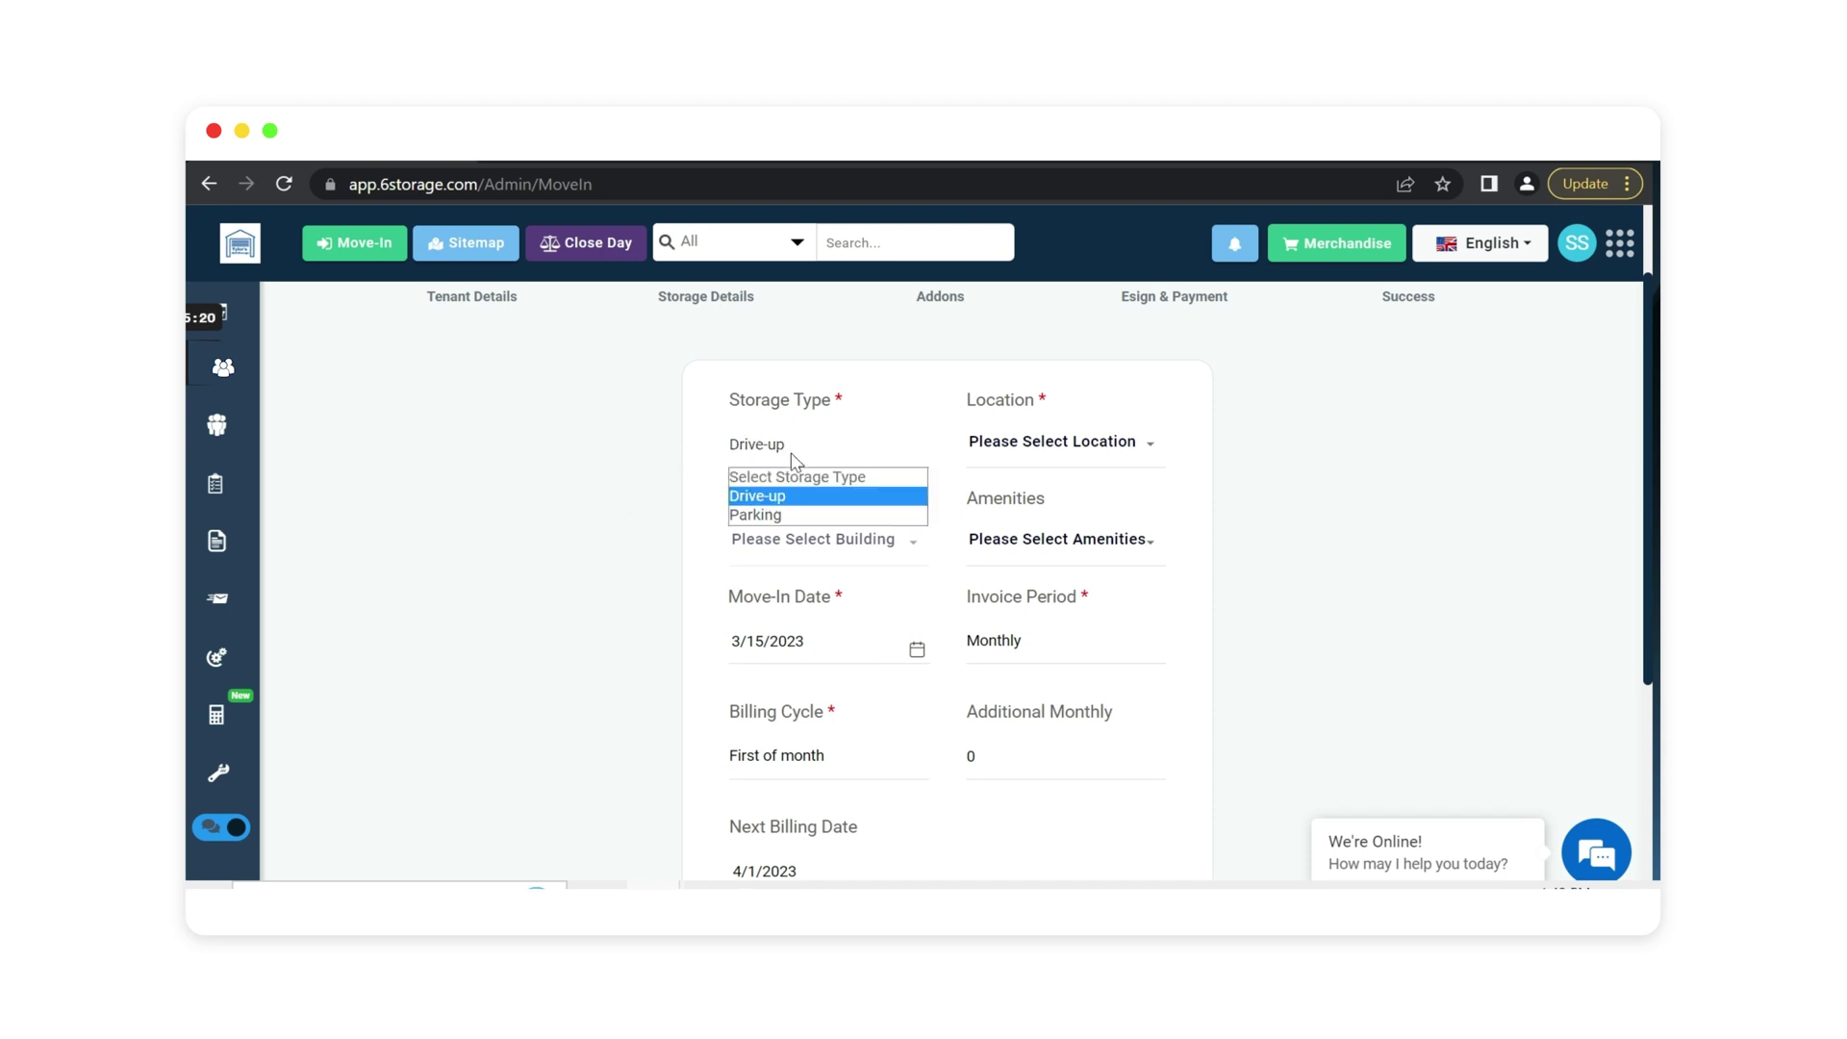
pyautogui.click(1027, 446)
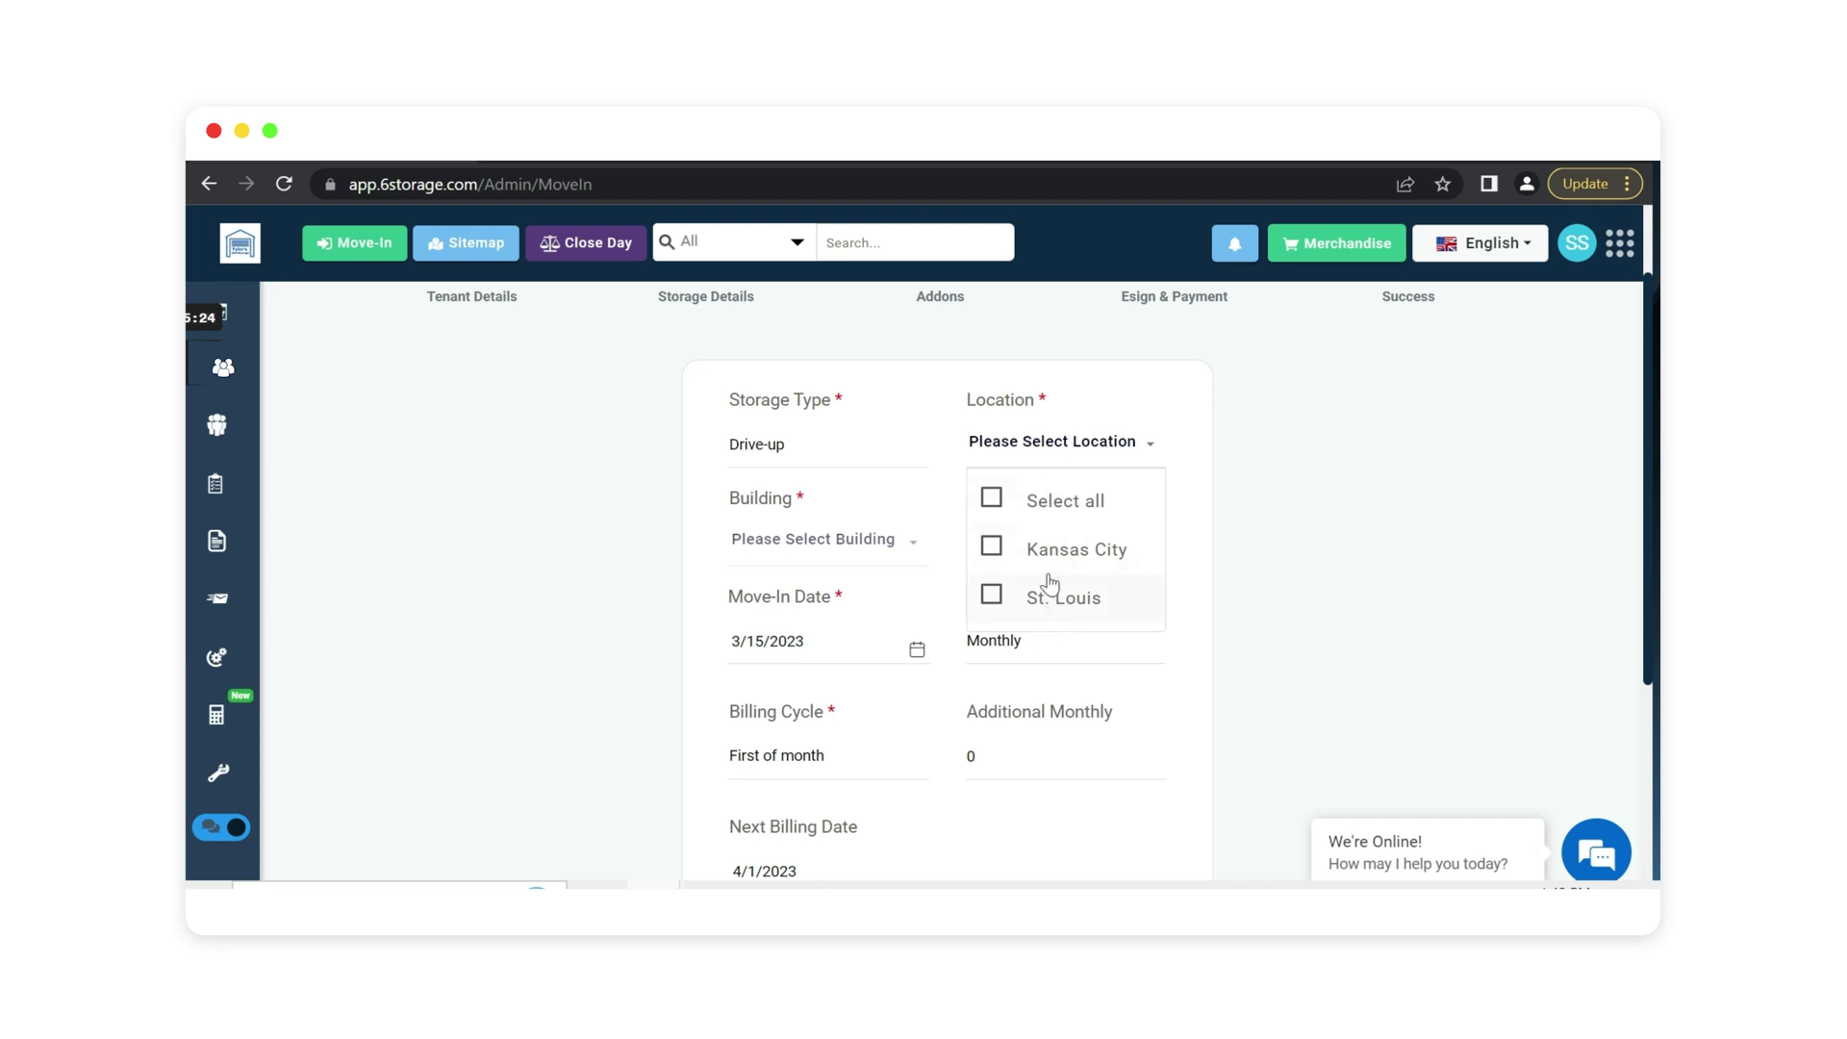
pyautogui.click(991, 498)
pyautogui.scroll(1, 804, 625)
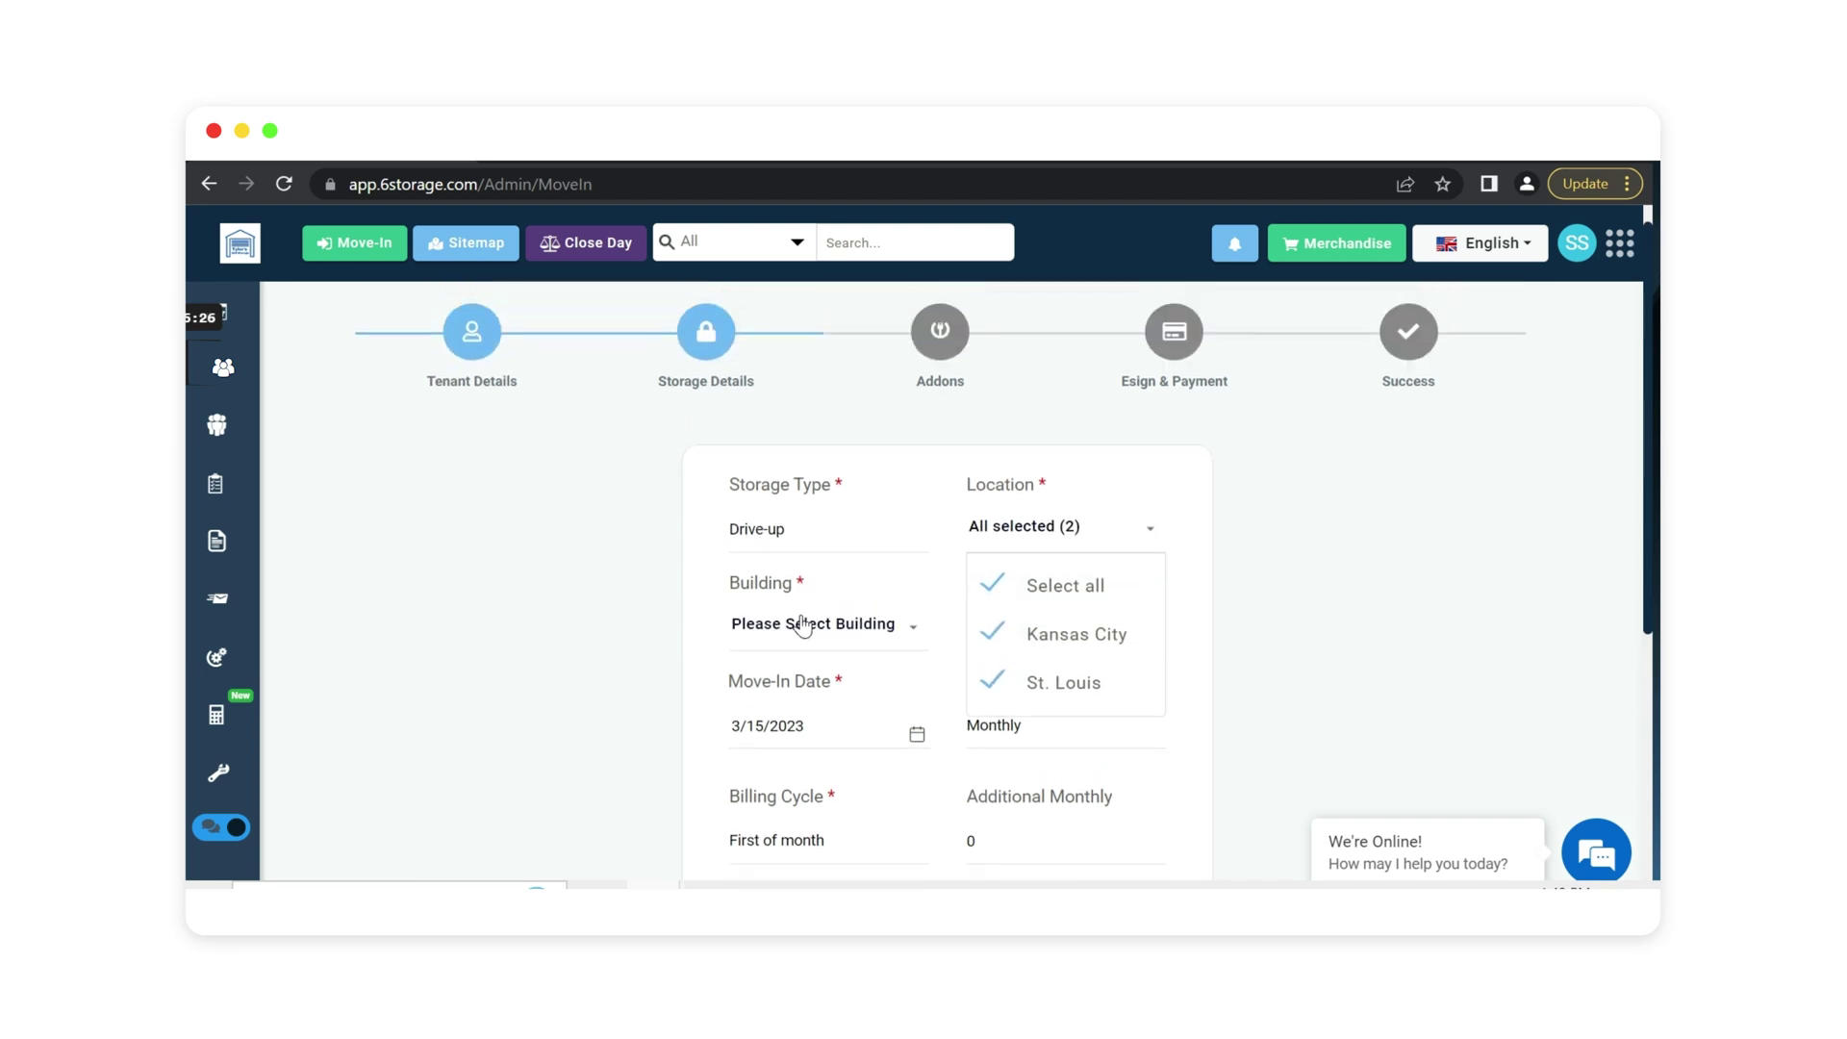
pyautogui.click(803, 625)
pyautogui.scroll(-2, 825, 648)
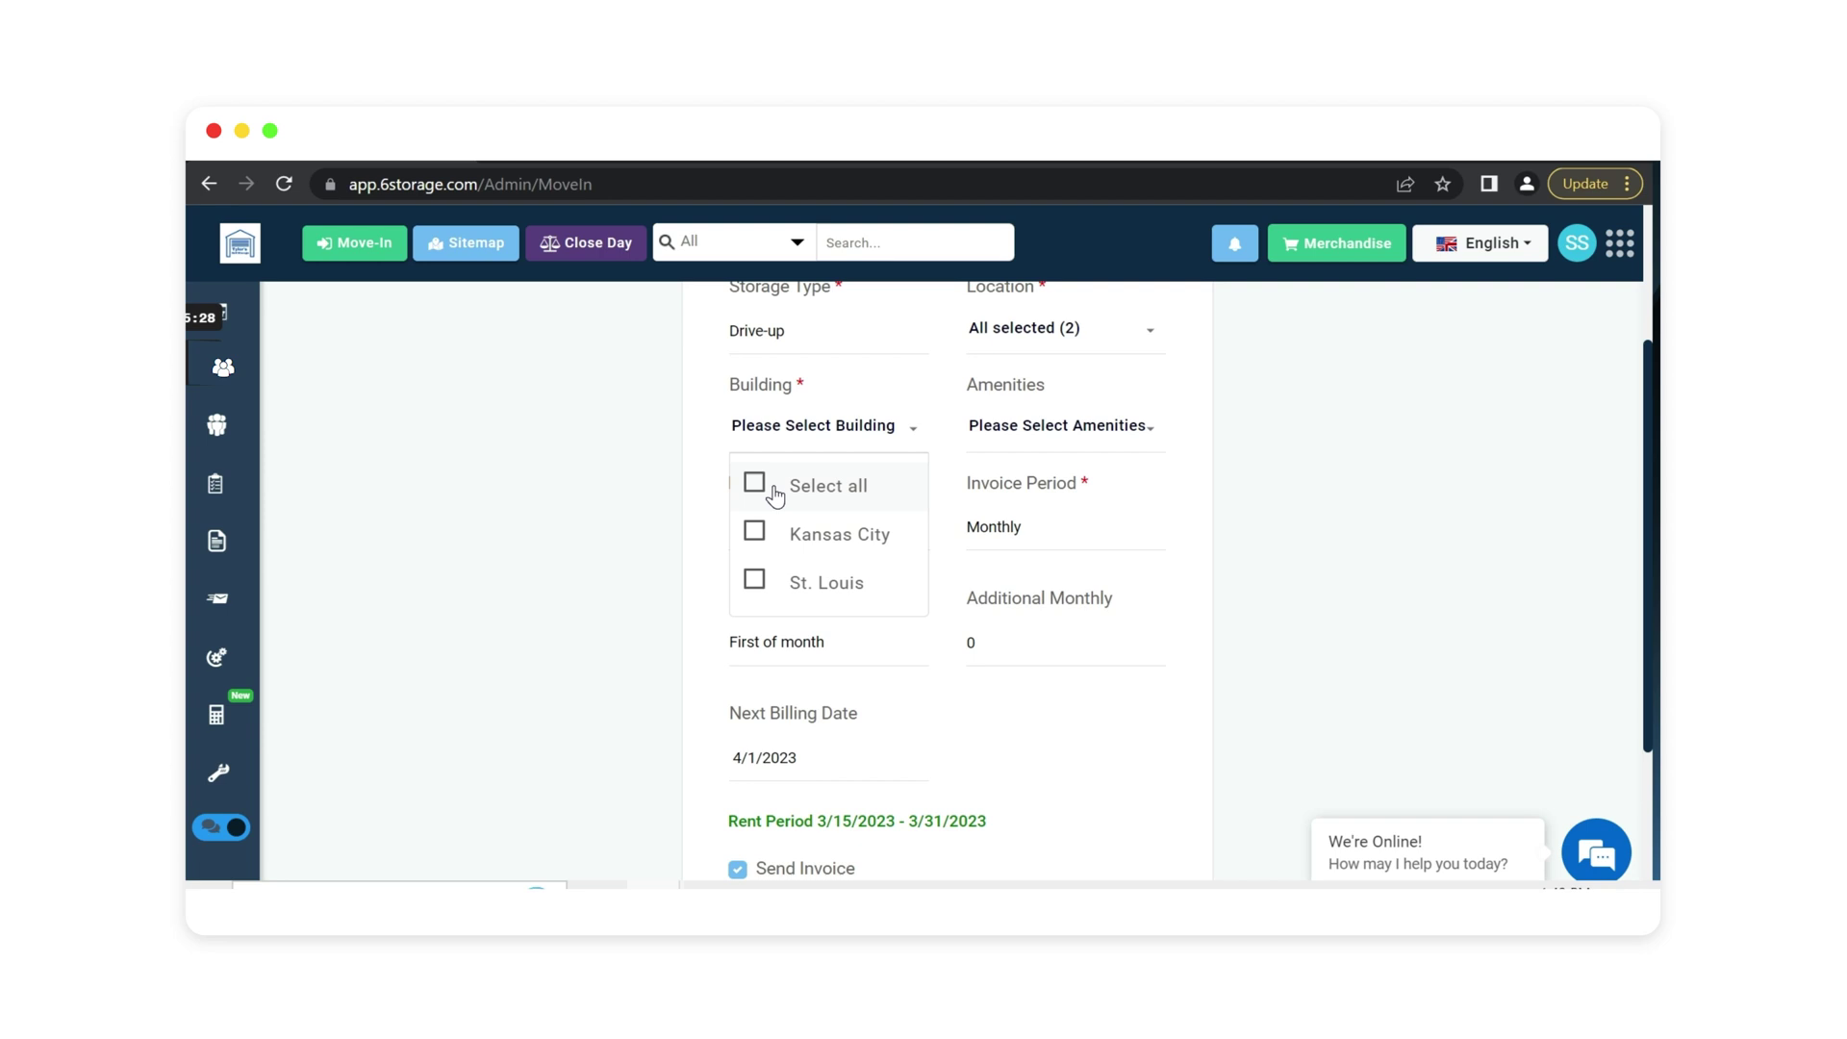
pyautogui.click(775, 495)
pyautogui.click(842, 537)
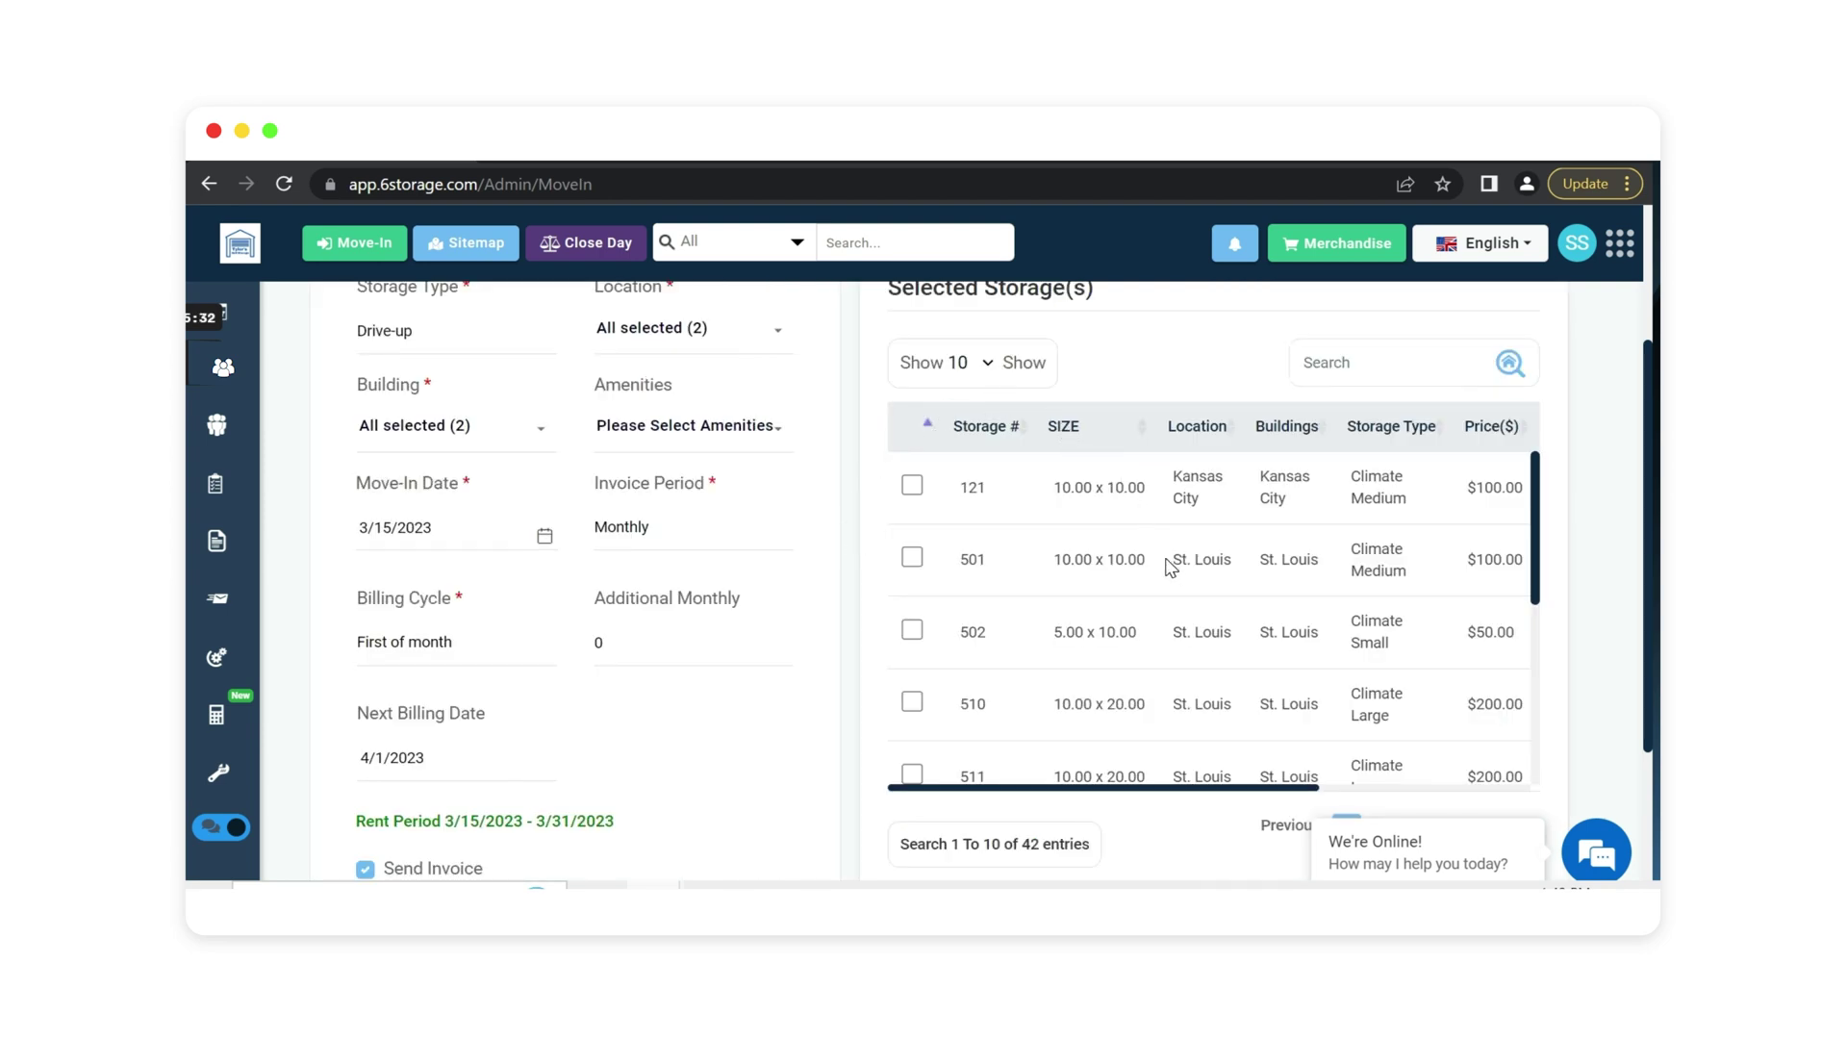
# Tick unit 121 and review the Monthly invoice period and billing cycle options.
pyautogui.click(912, 486)
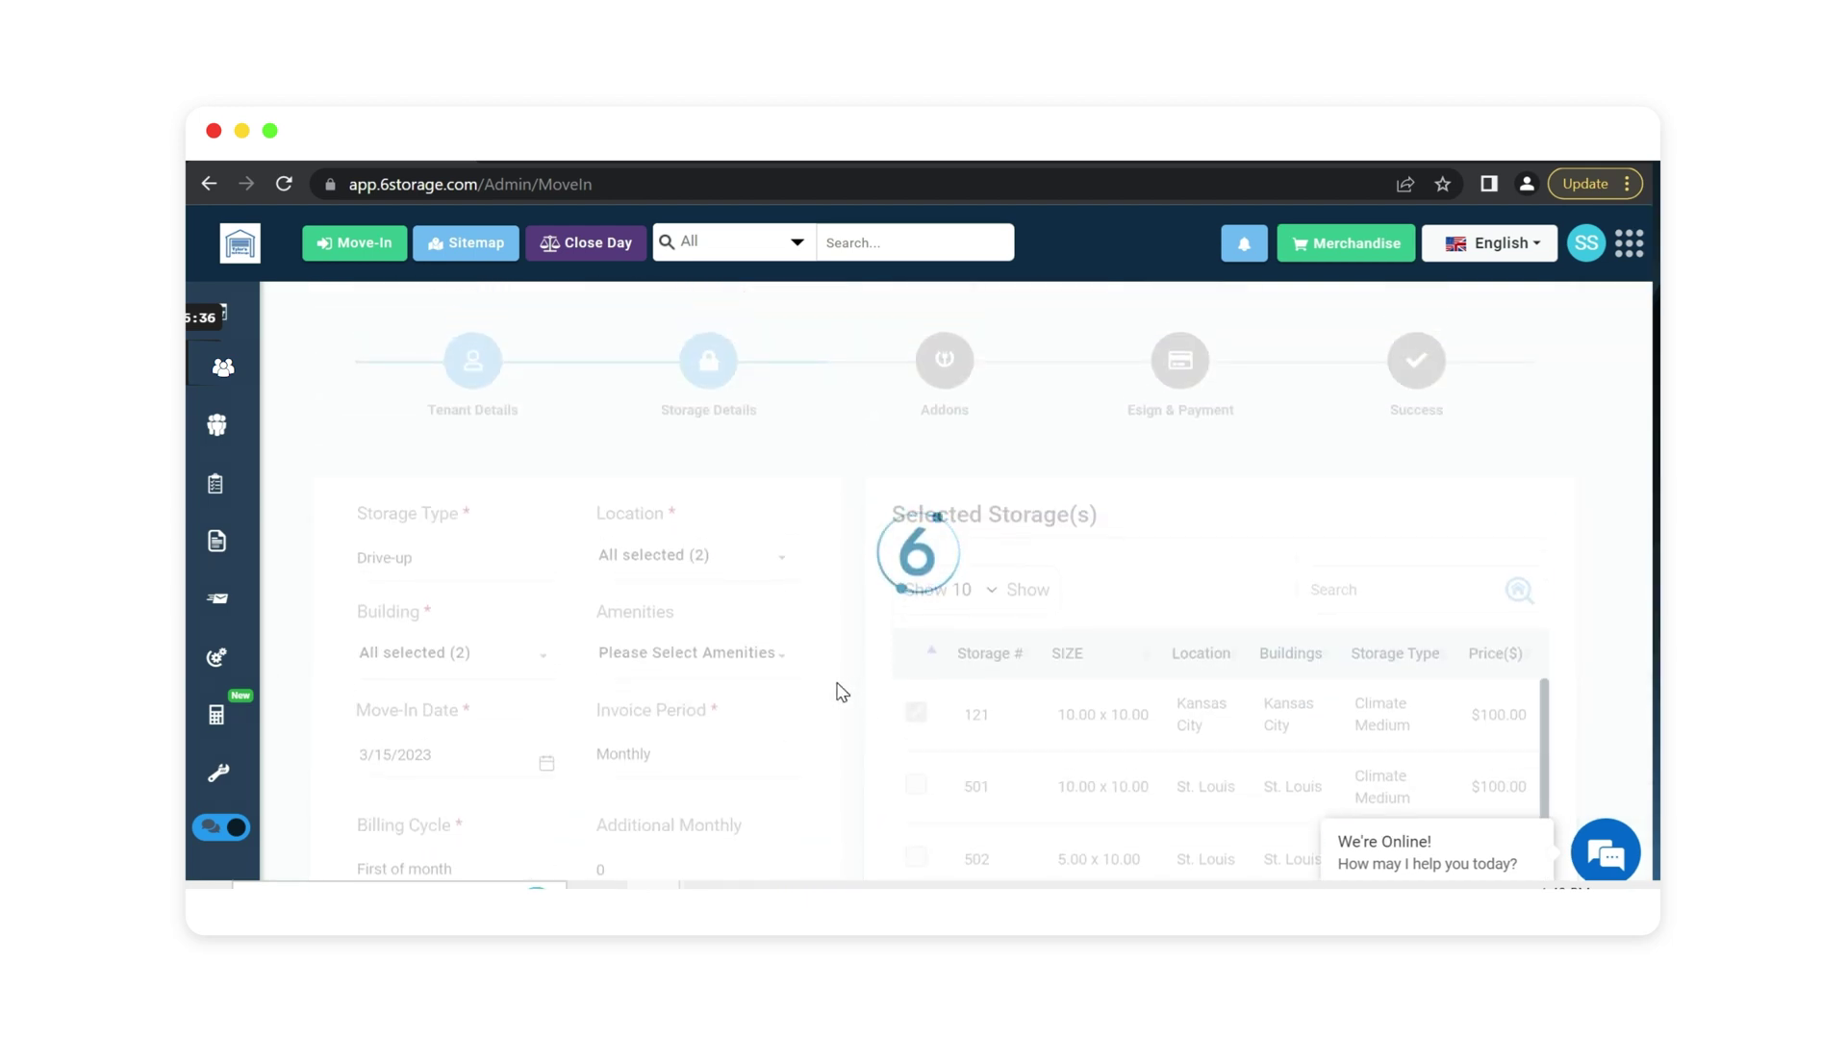
pyautogui.scroll(-1, 842, 693)
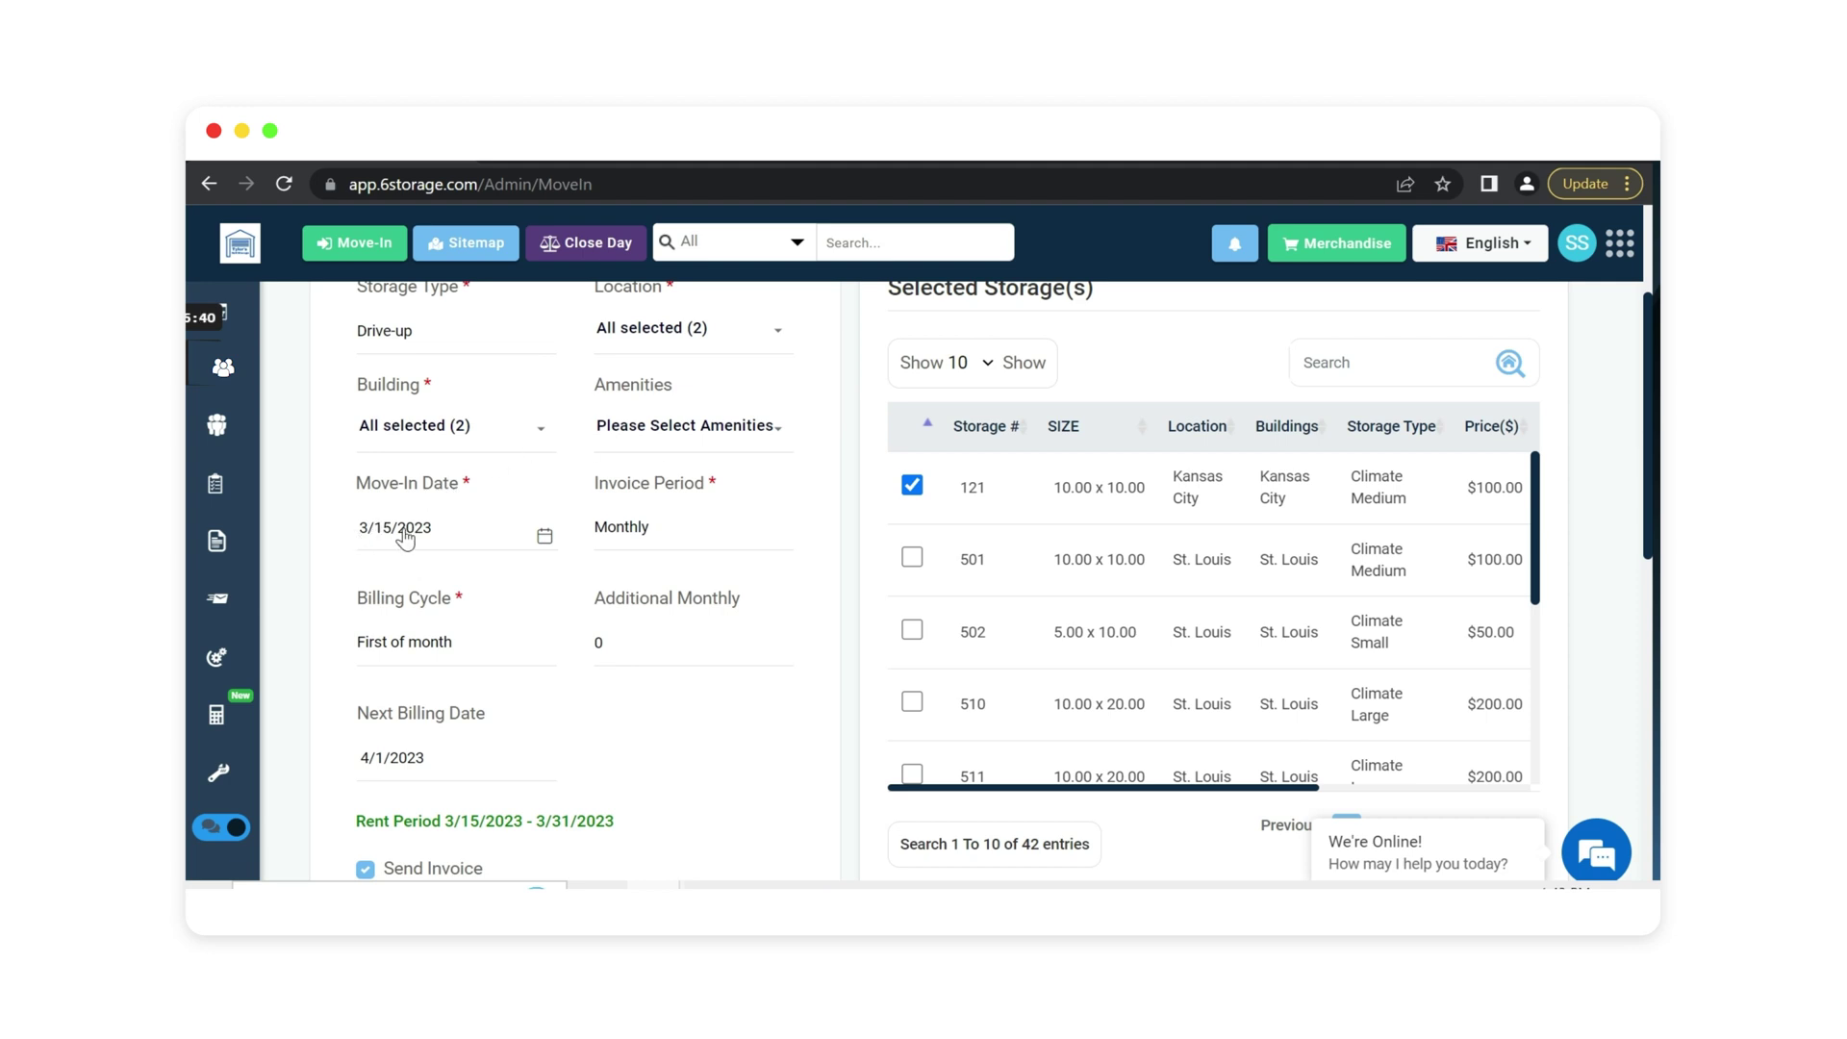
pyautogui.click(691, 535)
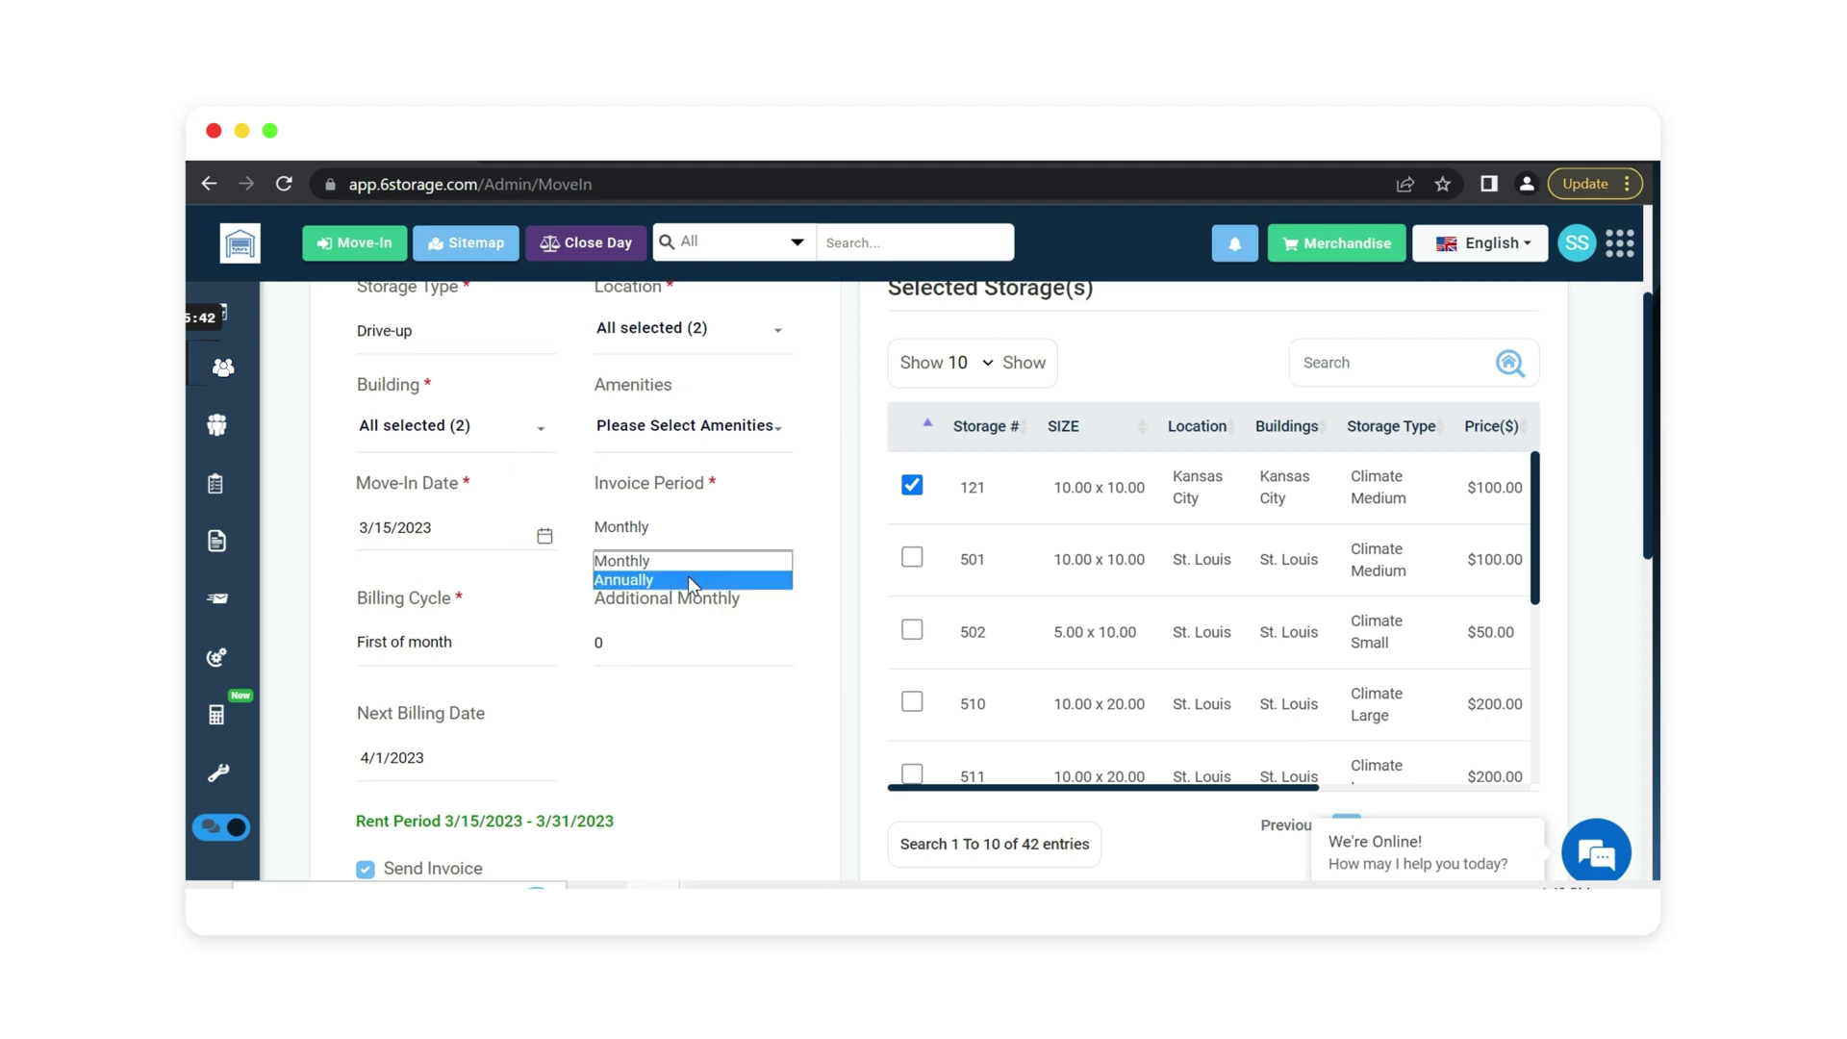
pyautogui.click(429, 647)
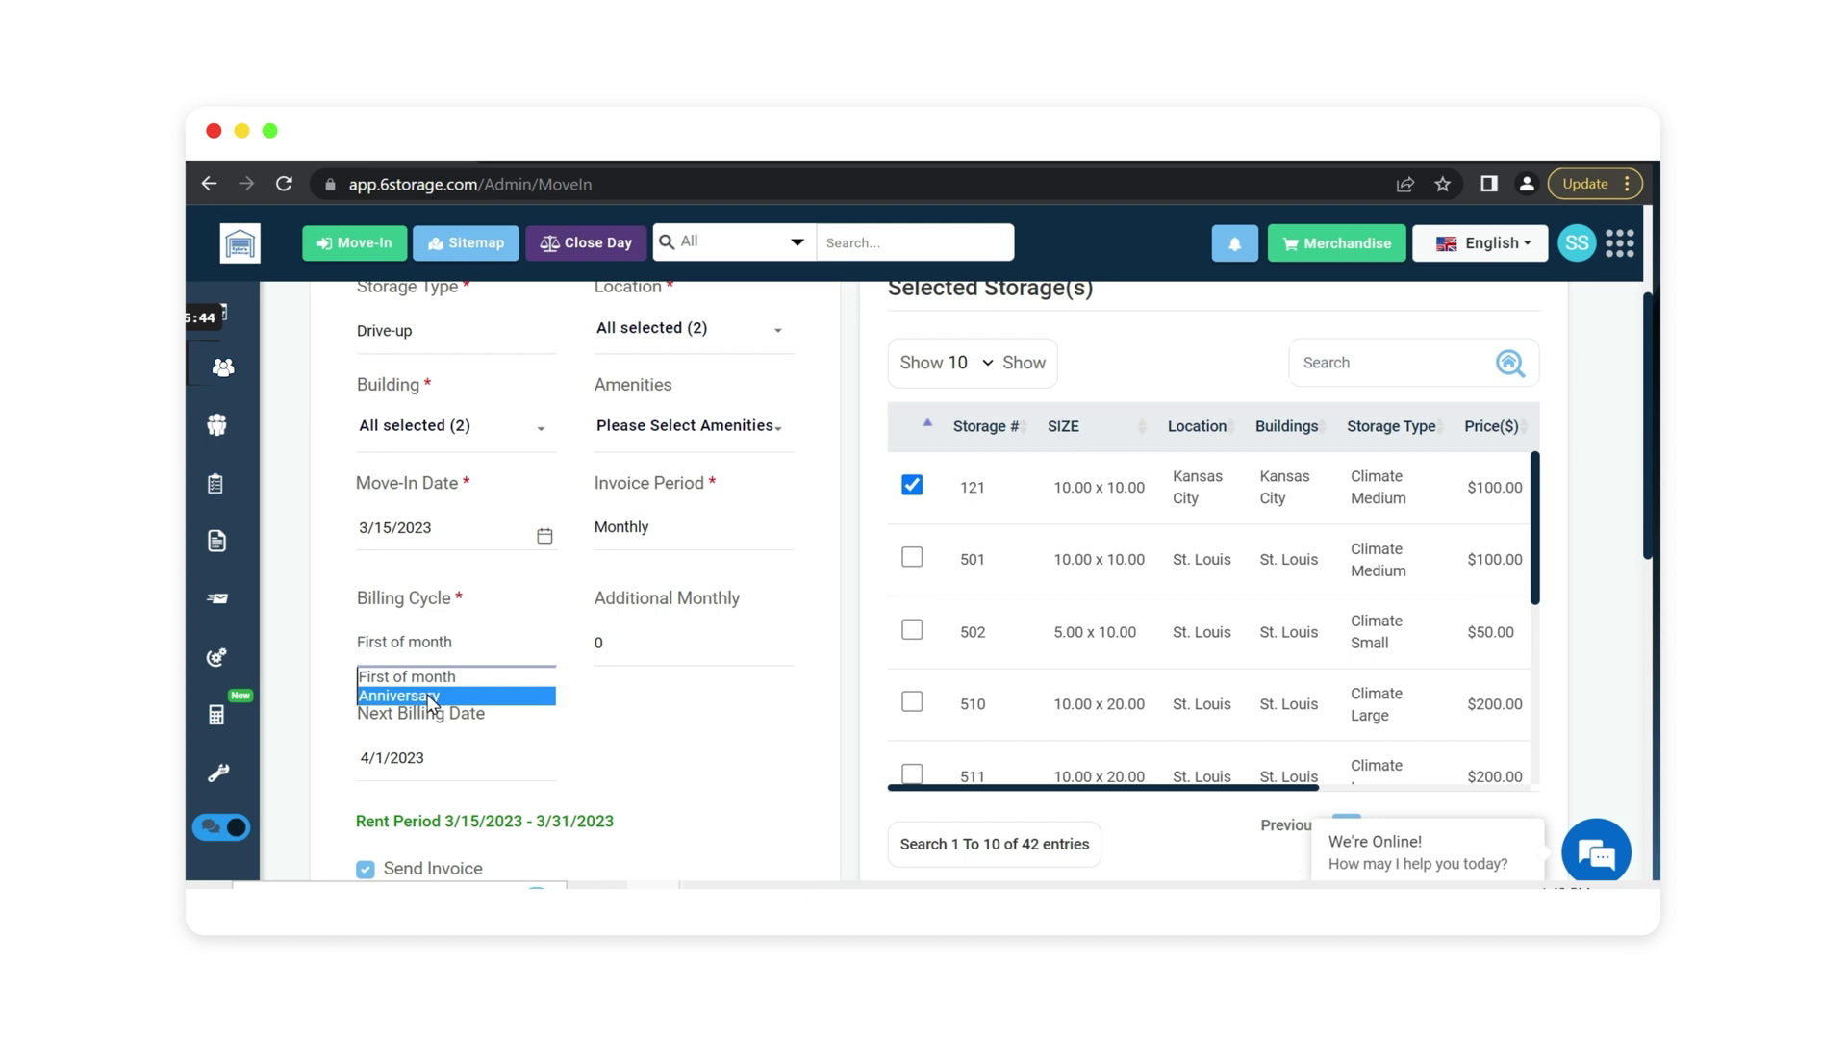
# Keep First of month billing, enter the gate access code, and advance to Addons.
pyautogui.click(712, 742)
pyautogui.scroll(-1, 842, 640)
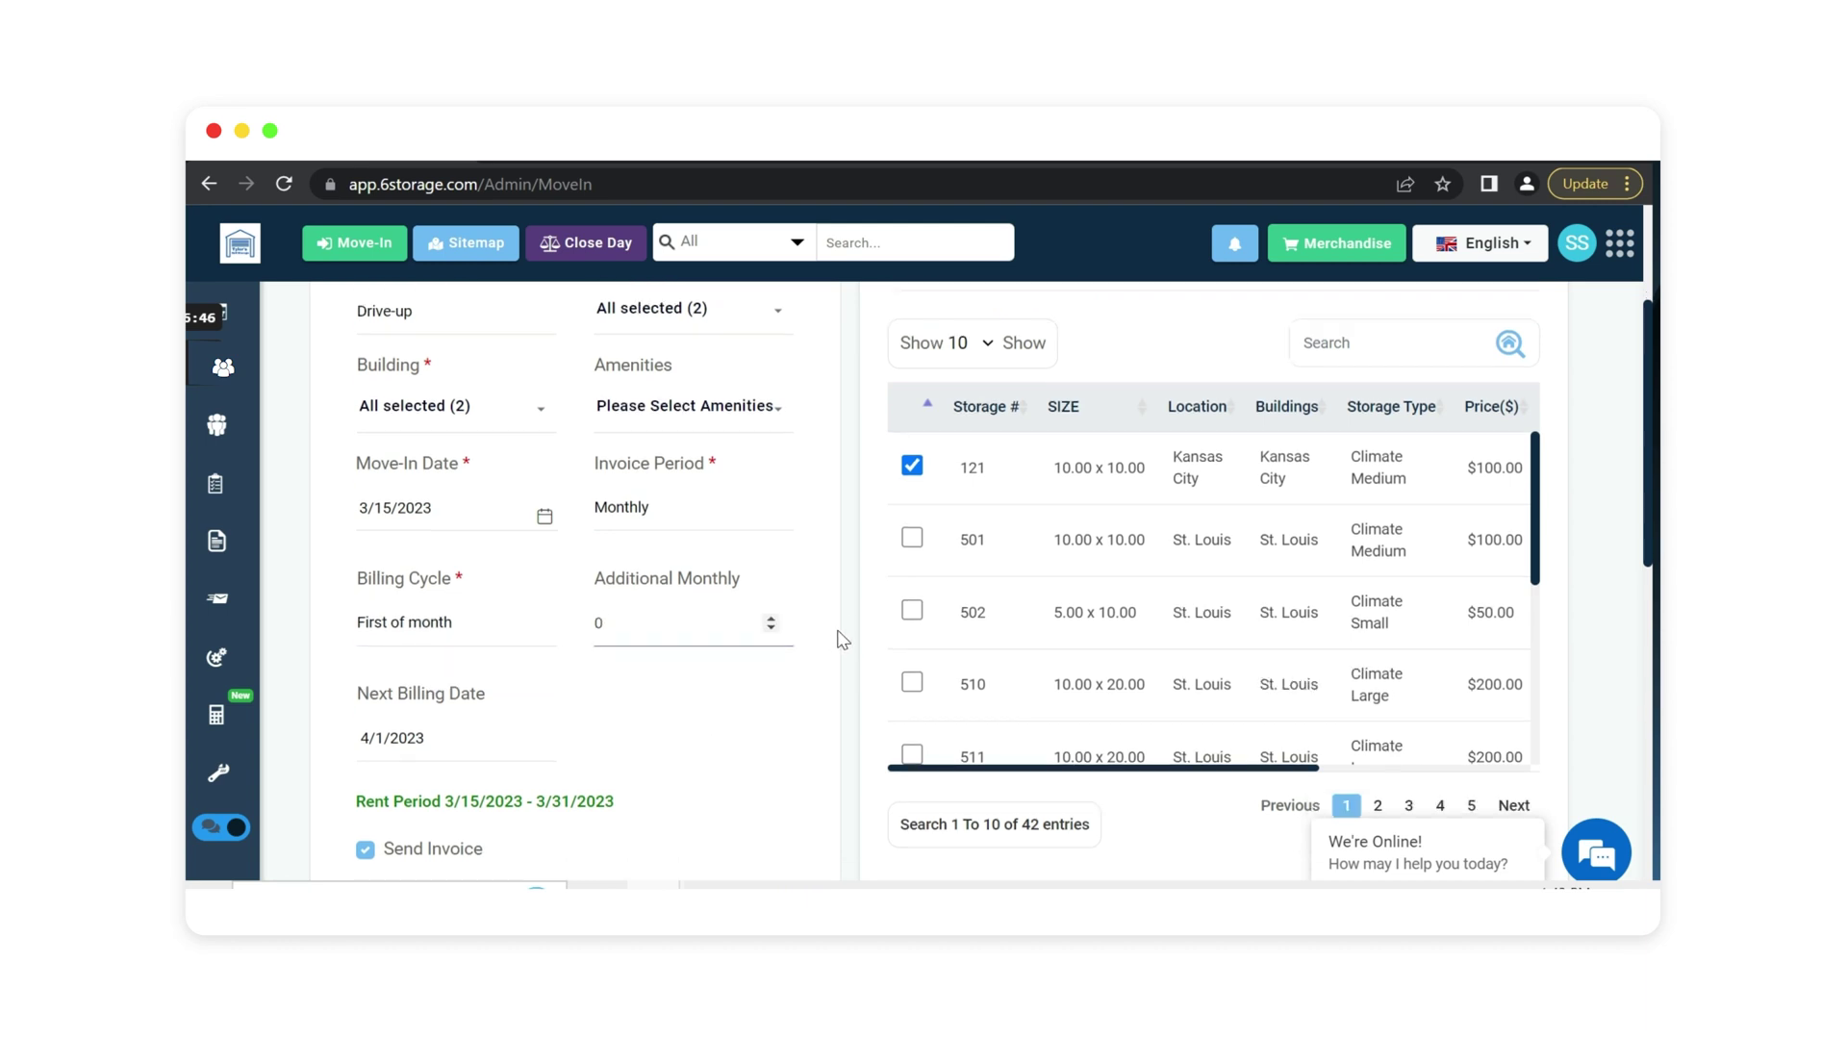
pyautogui.scroll(-6, 842, 639)
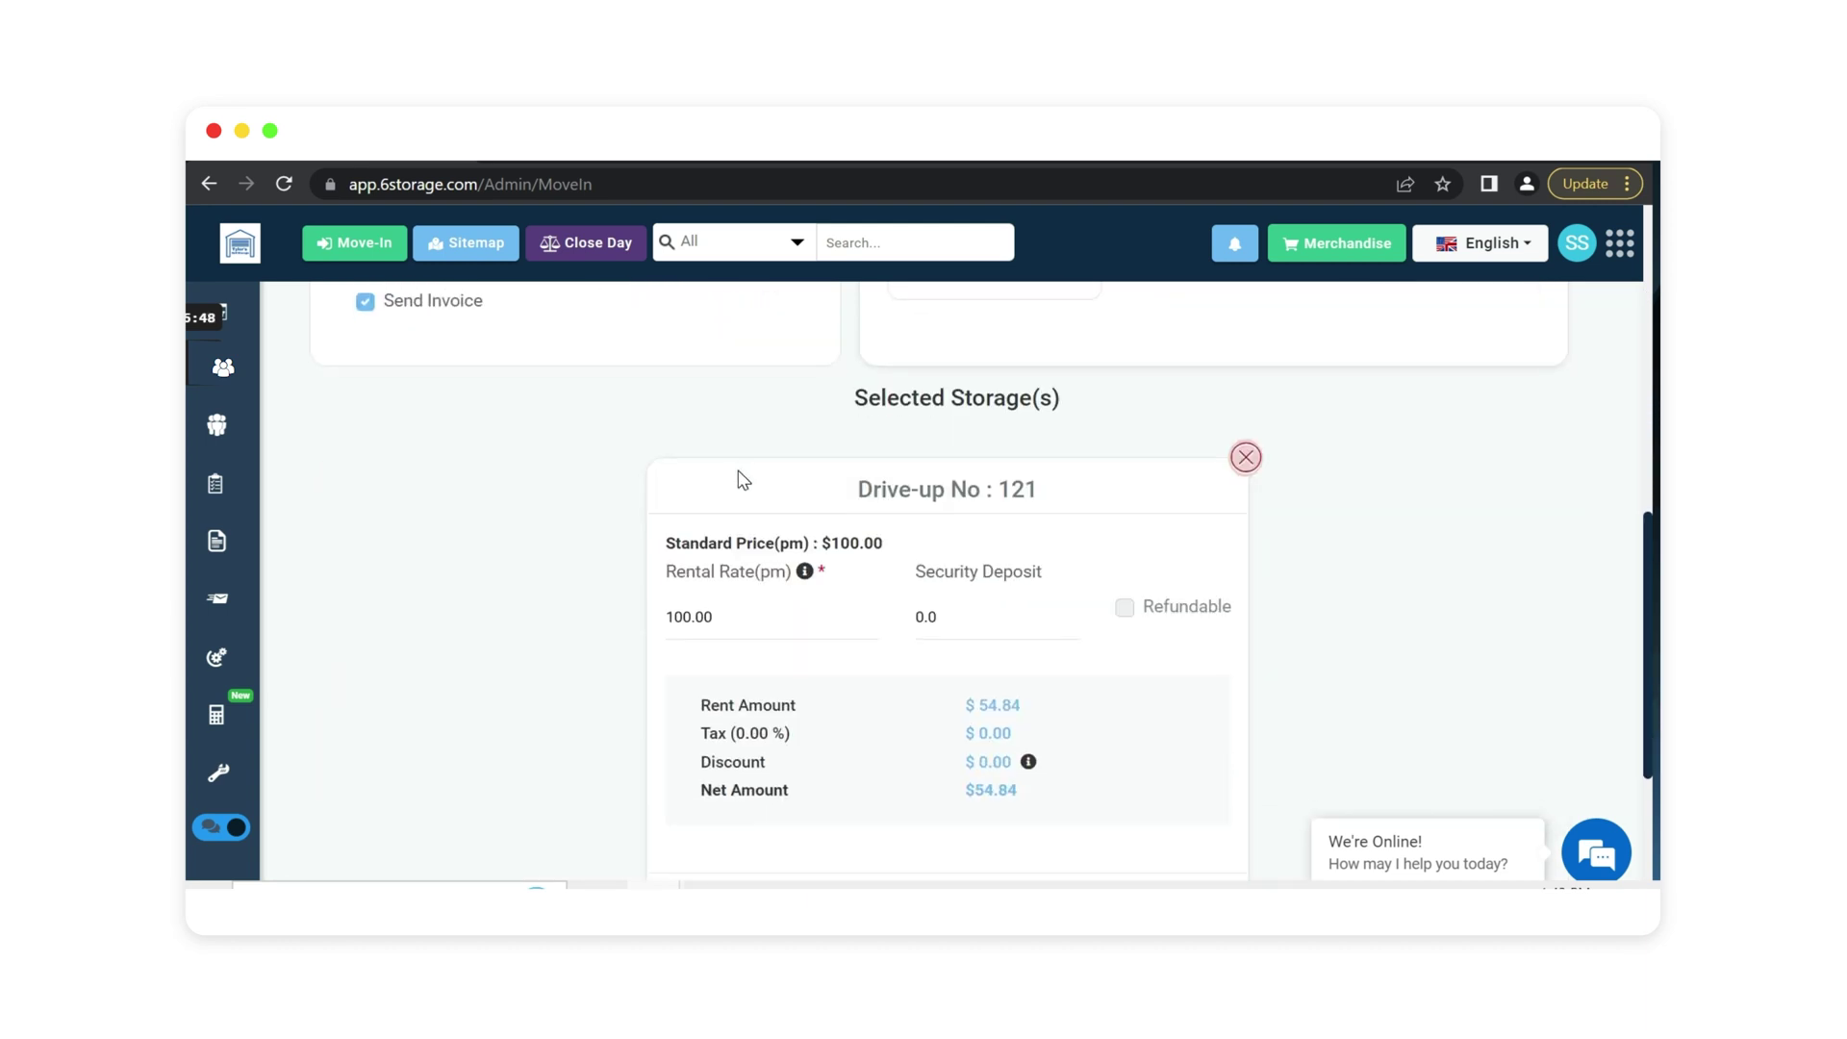
pyautogui.scroll(-3, 743, 479)
pyautogui.scroll(1, 561, 465)
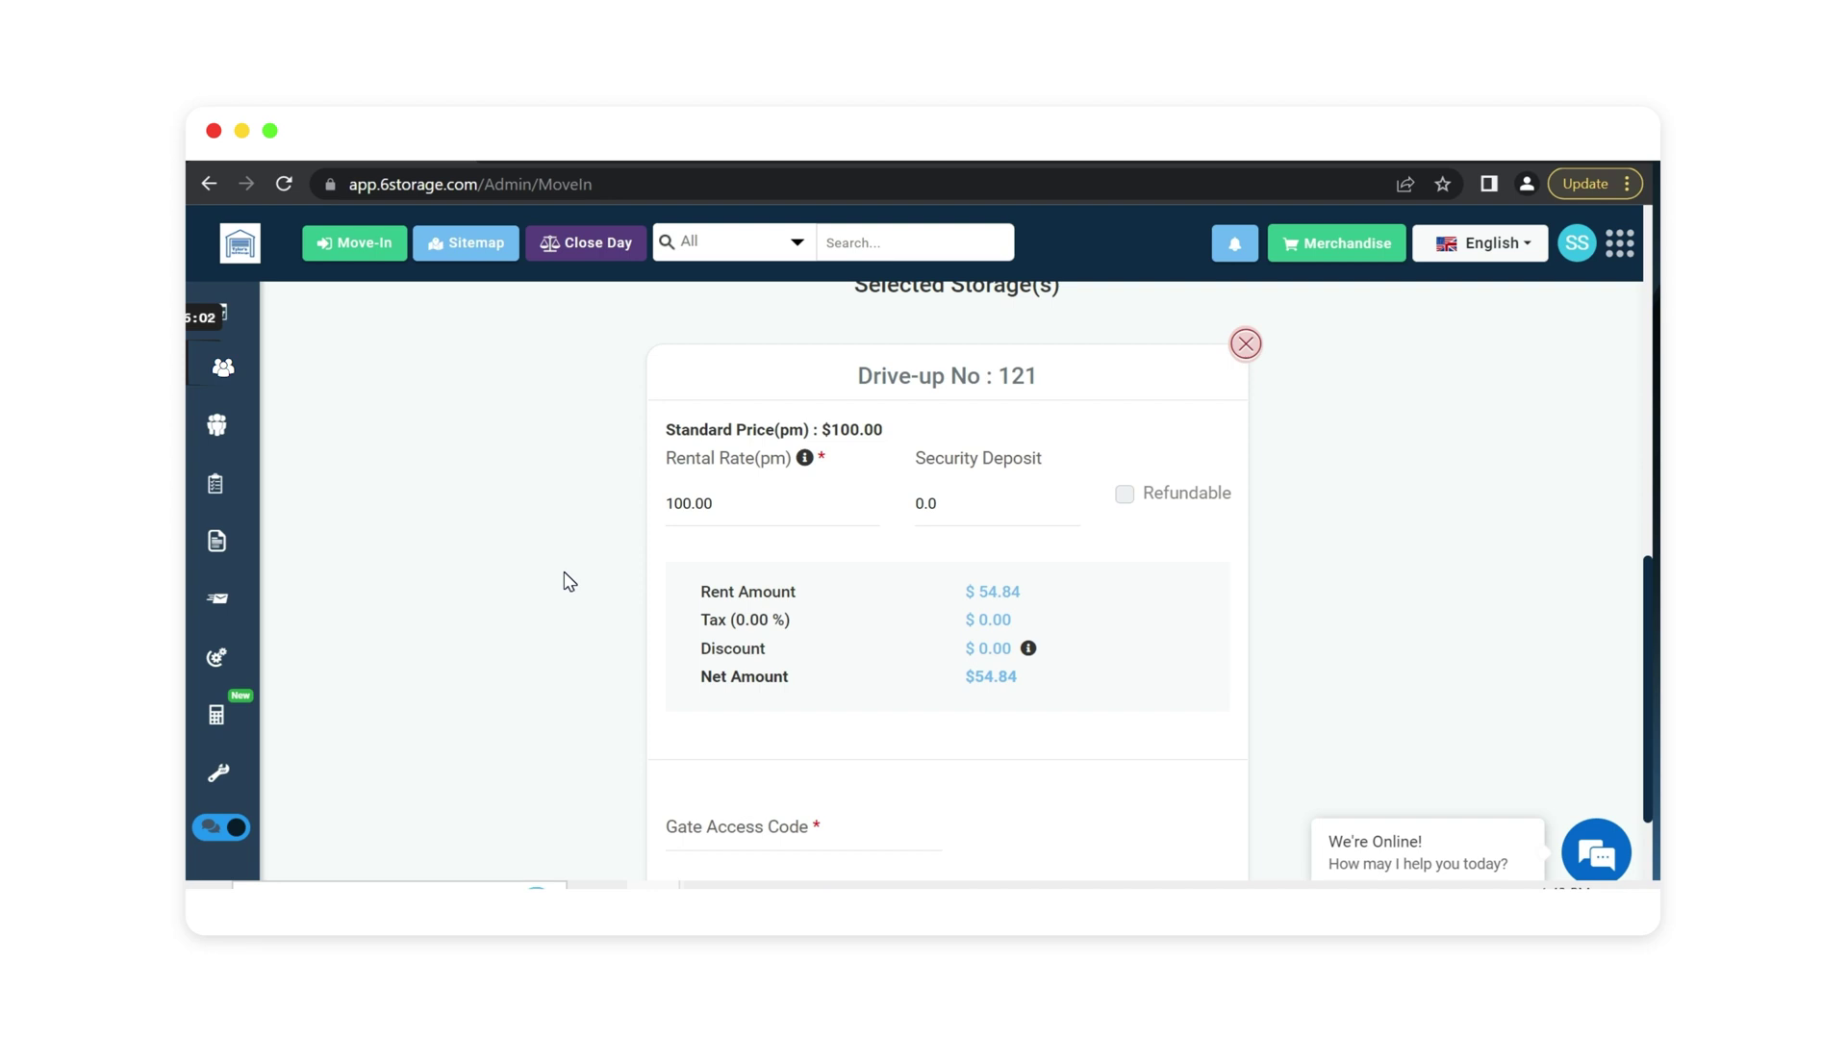
pyautogui.scroll(-2, 563, 584)
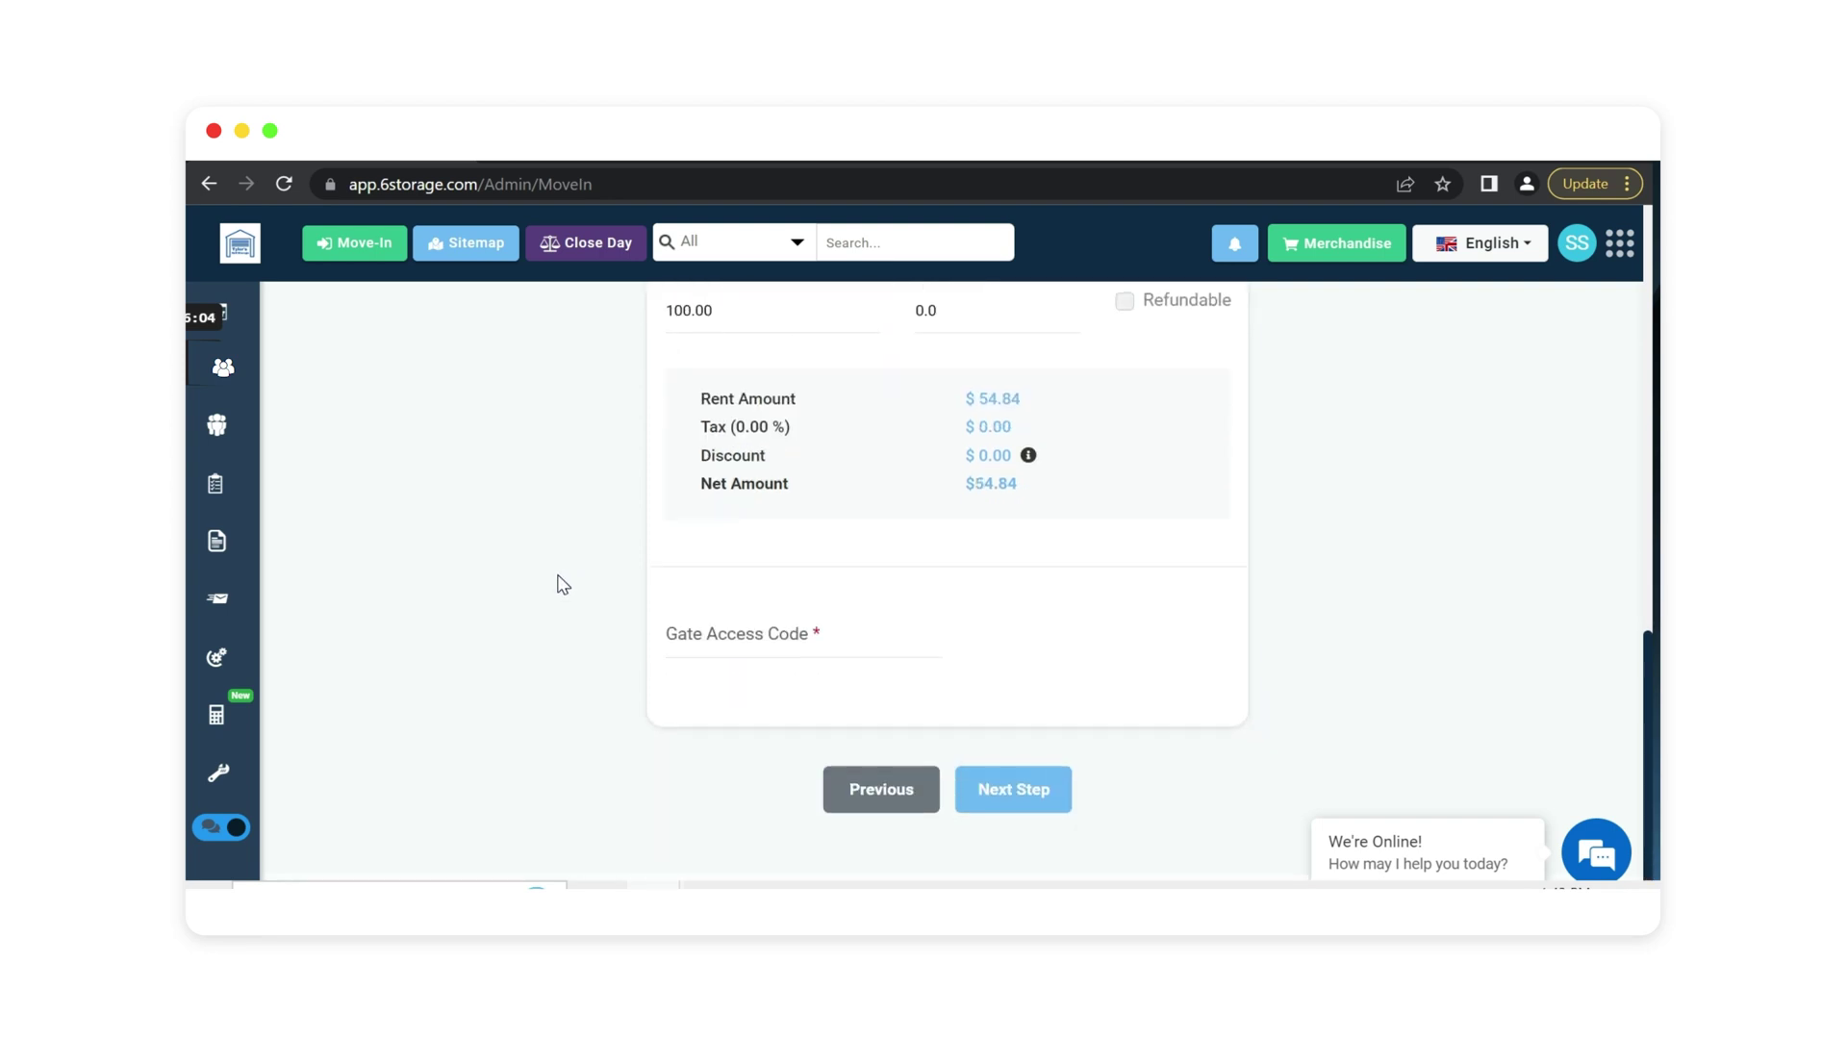
pyautogui.click(769, 637)
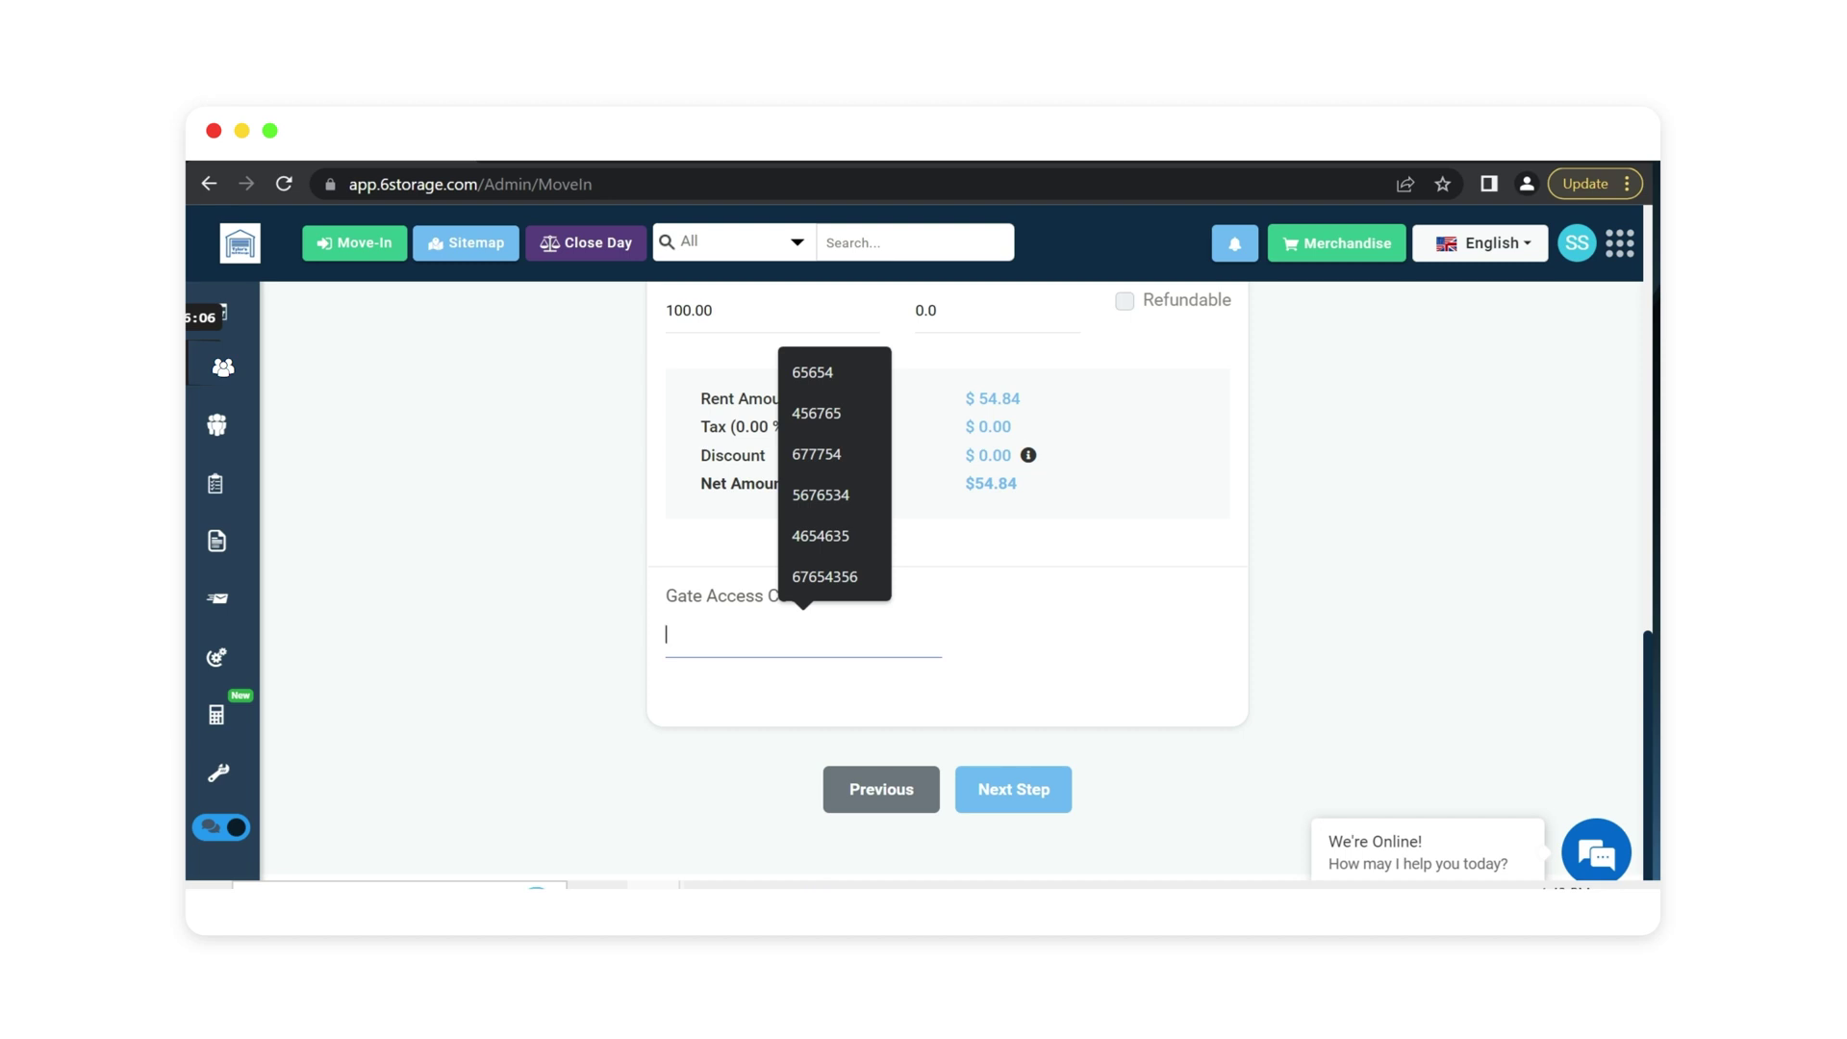
pyautogui.write('56487398')
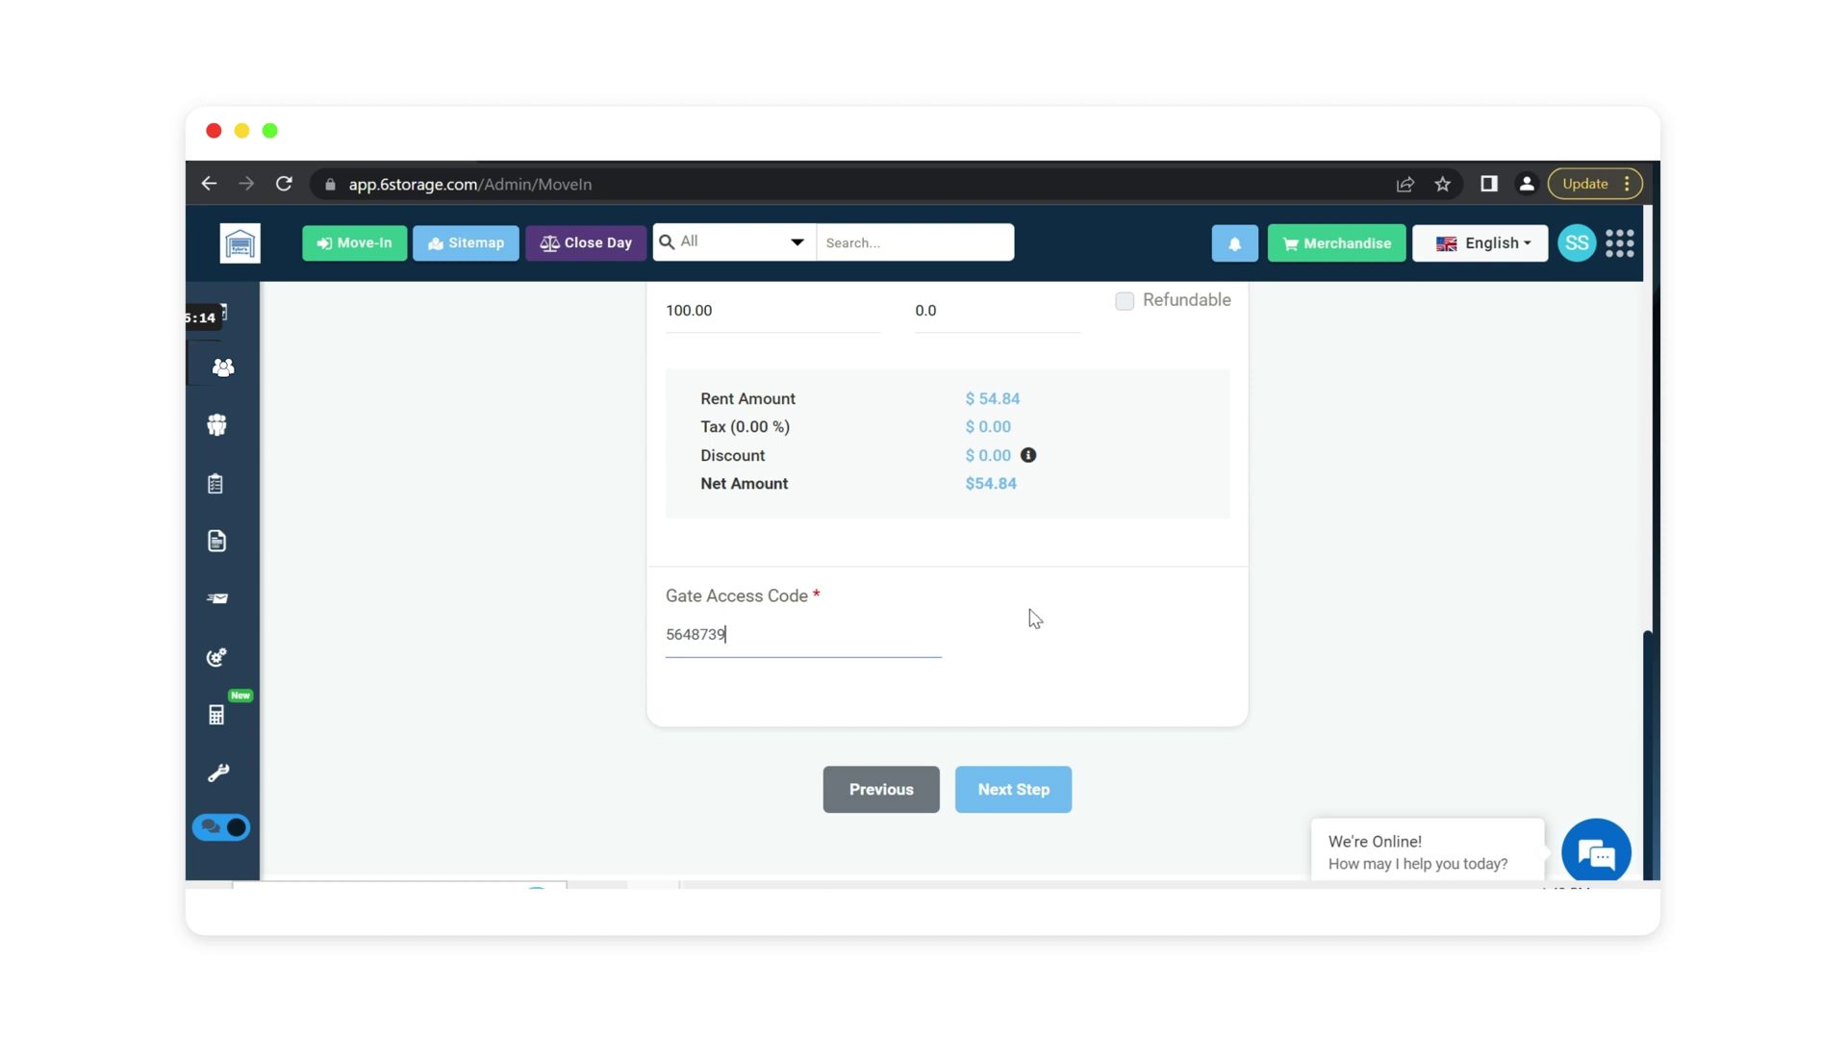
pyautogui.click(1027, 791)
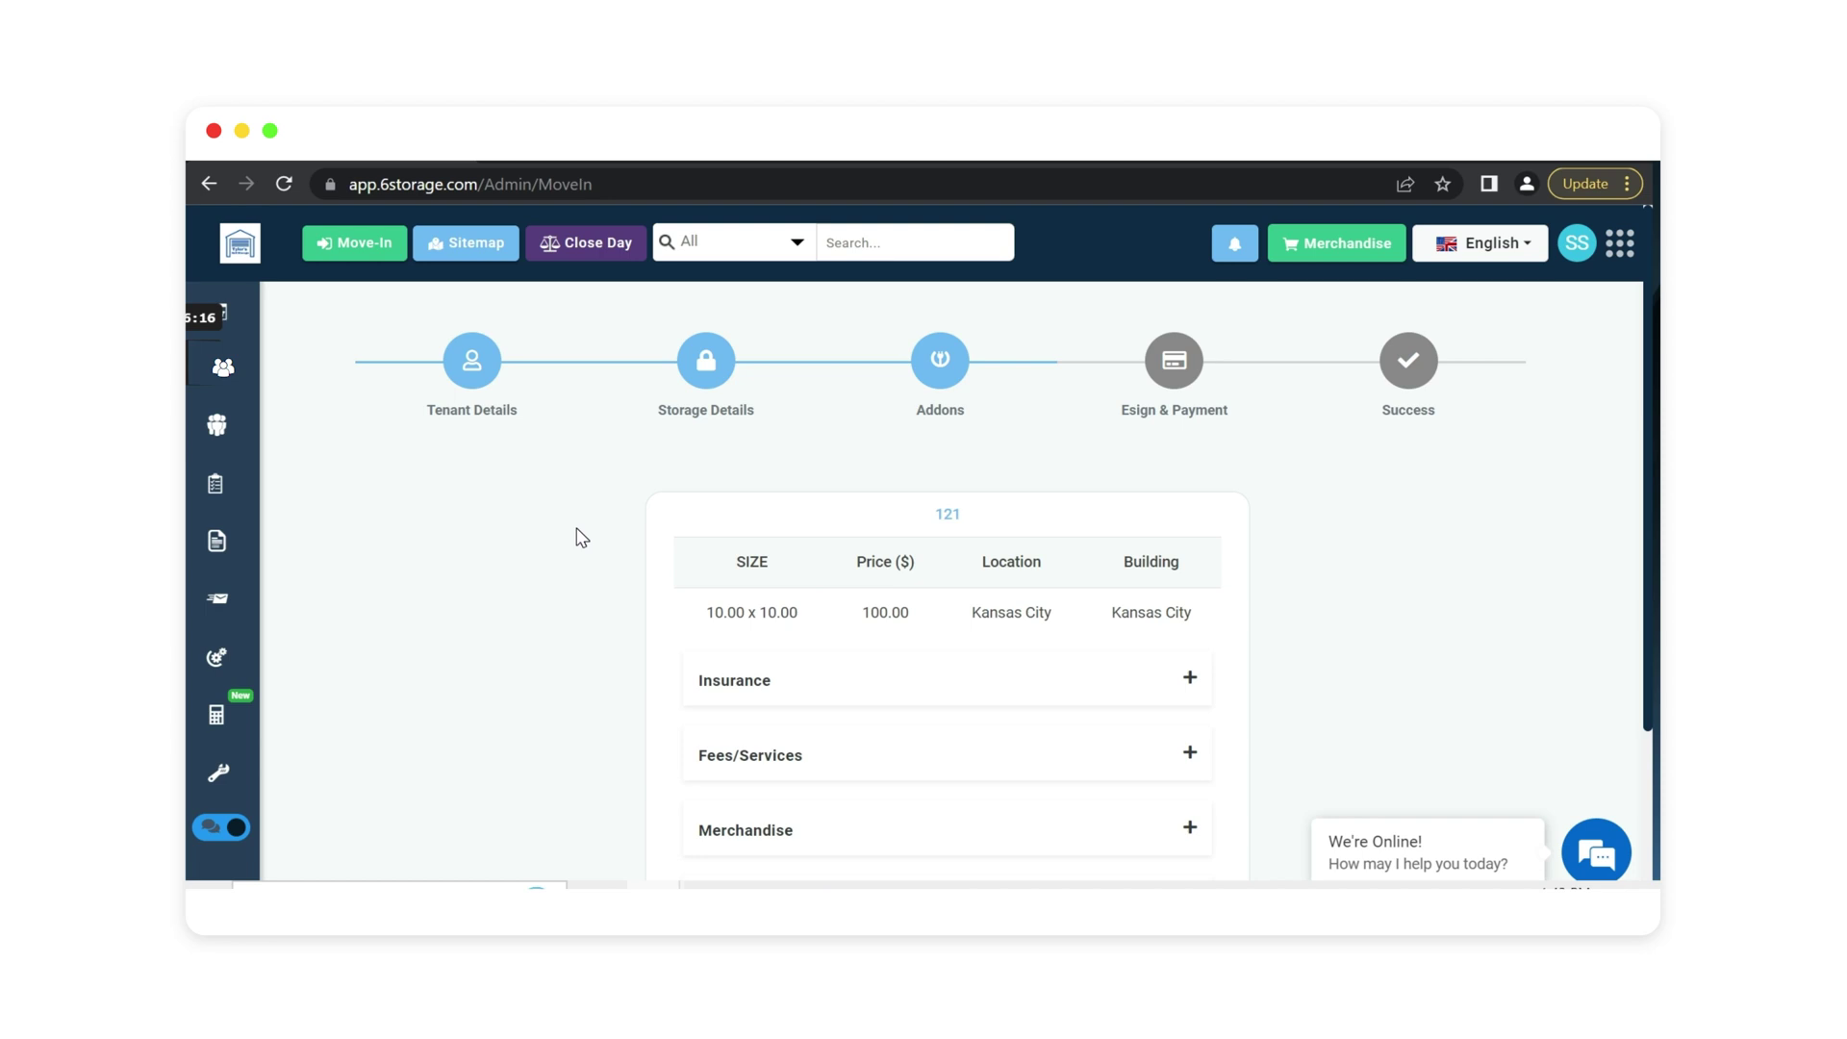
# Skip the addons without adding any and proceed to Esign & Payment.
pyautogui.scroll(-1, 529, 550)
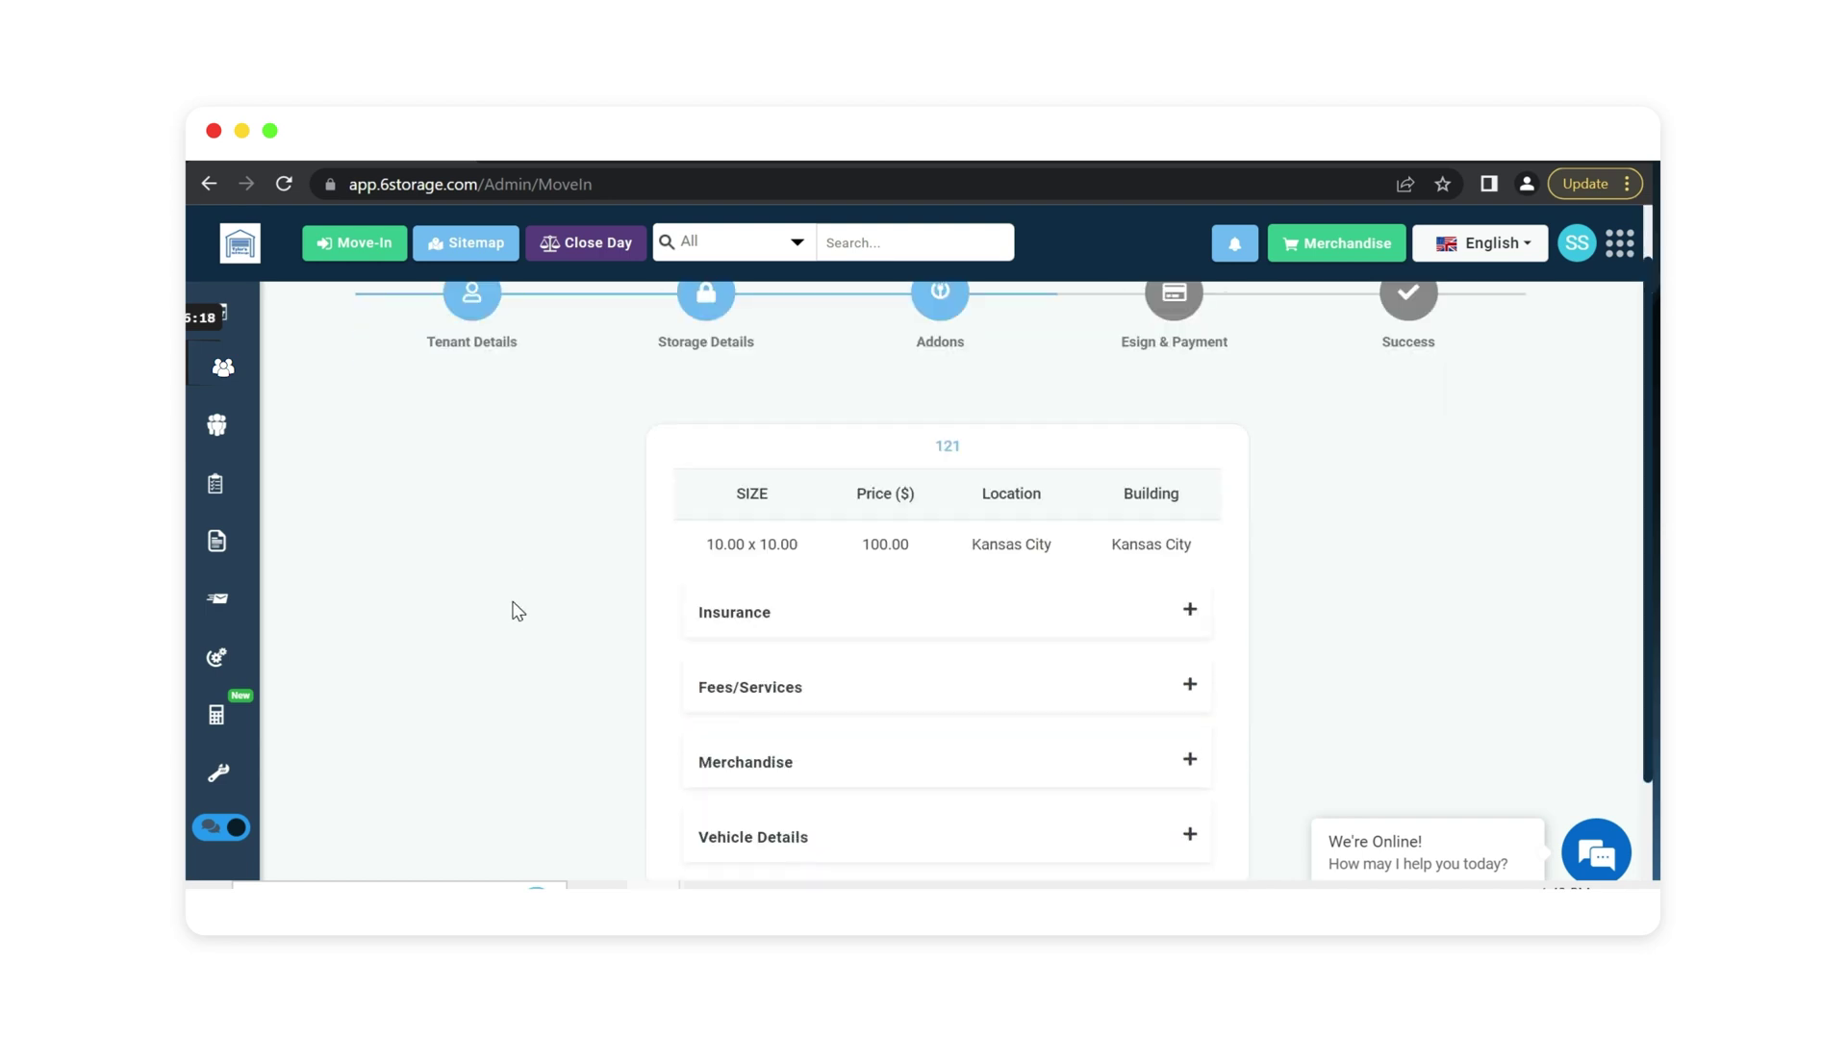
pyautogui.scroll(-2, 516, 611)
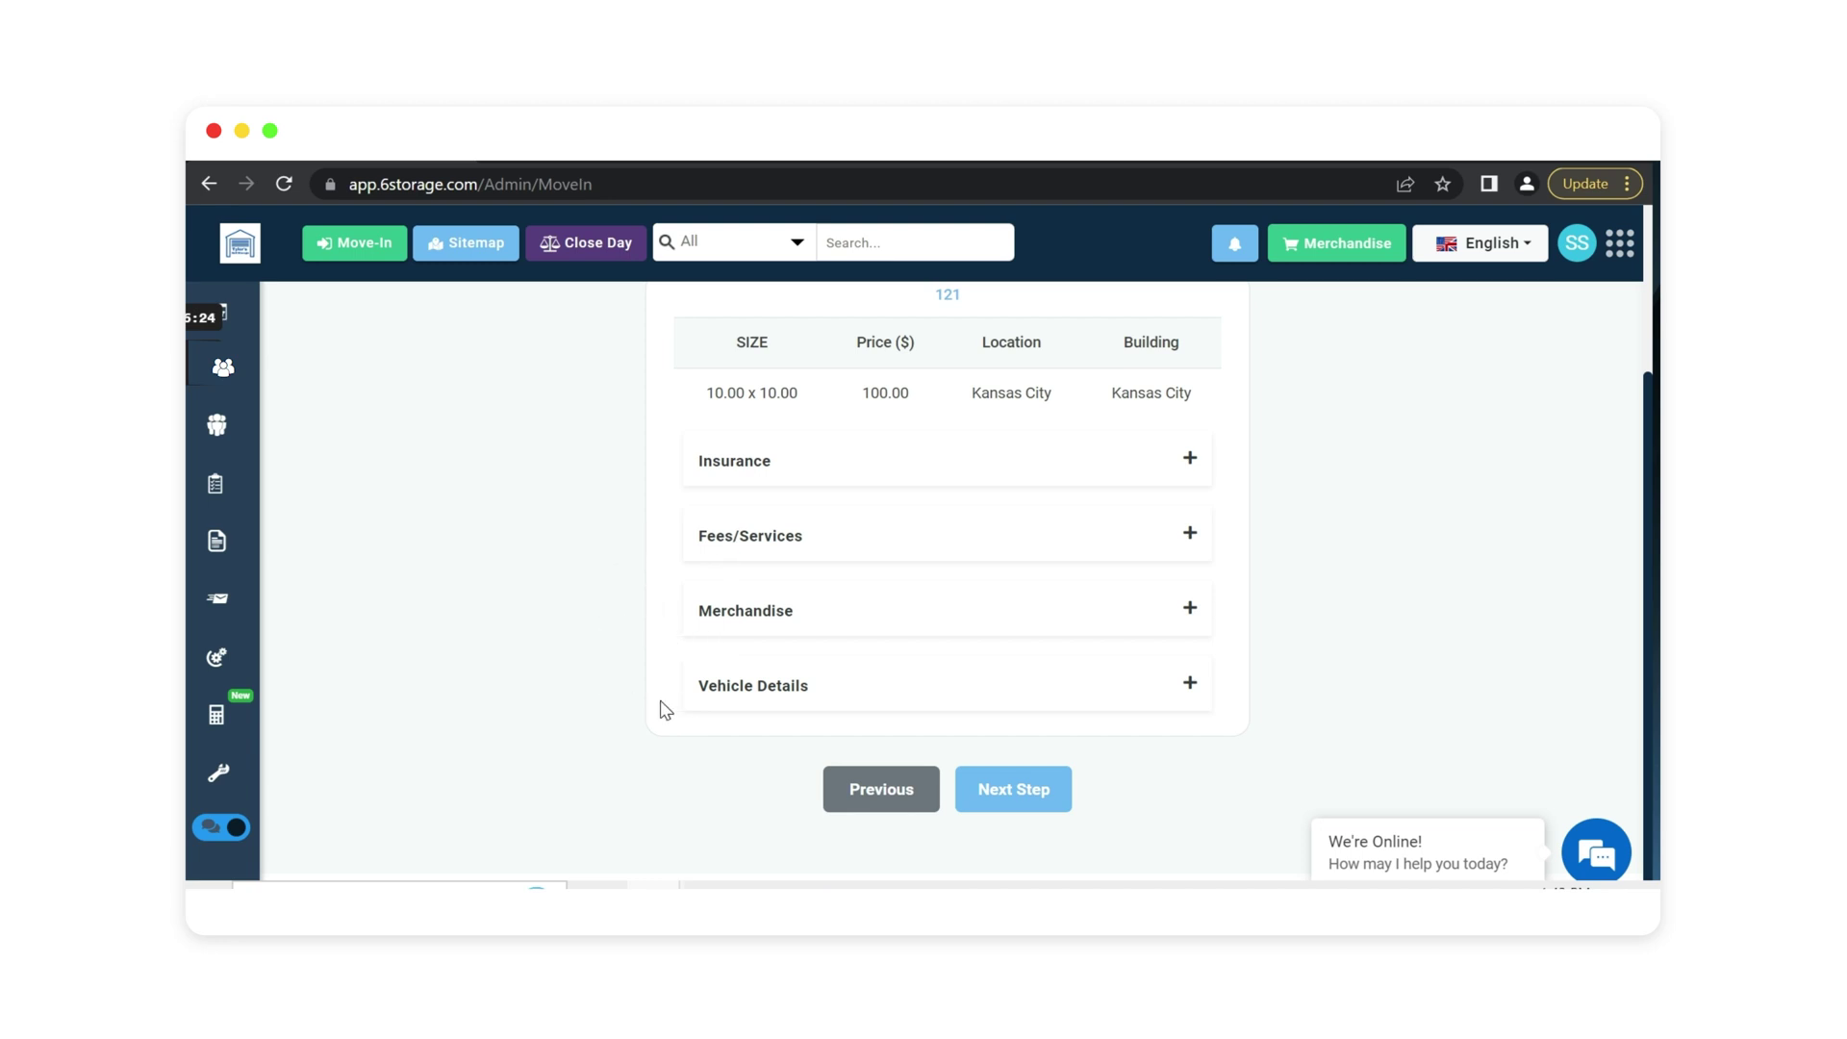
pyautogui.scroll(1, 577, 714)
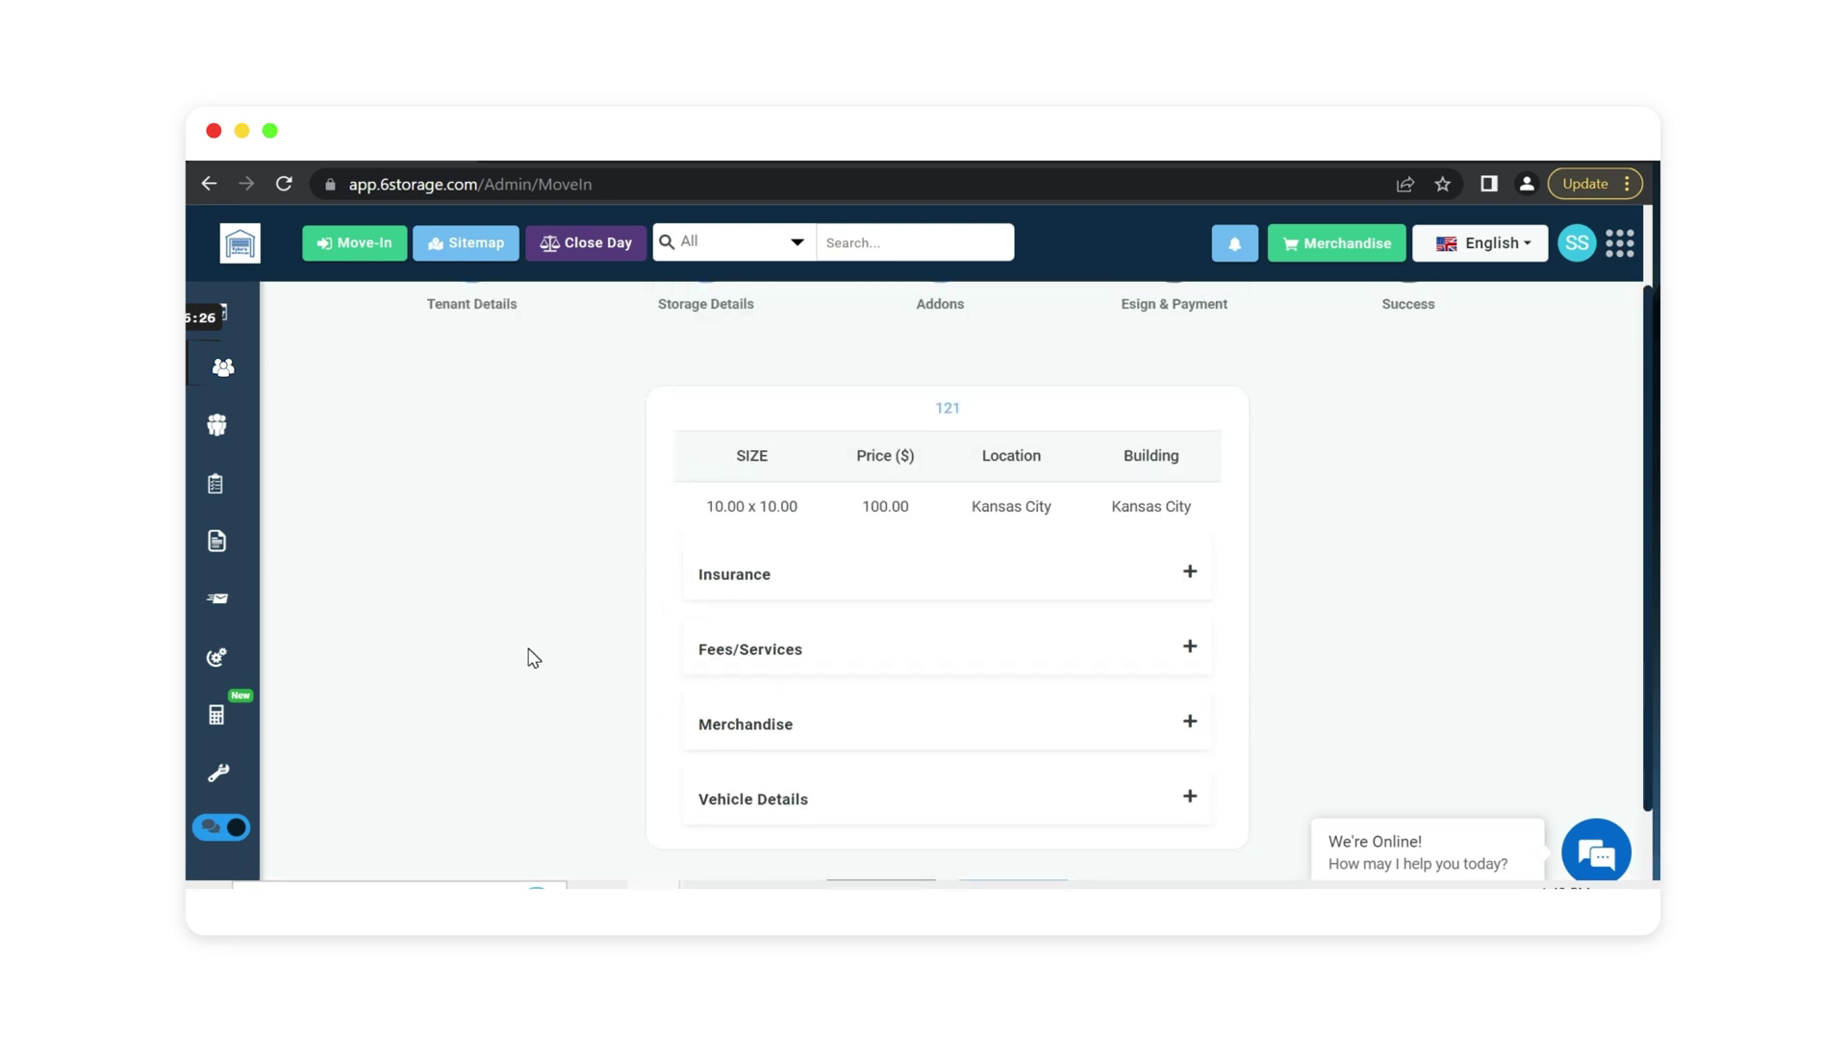
pyautogui.scroll(1, 529, 655)
pyautogui.scroll(-2, 529, 655)
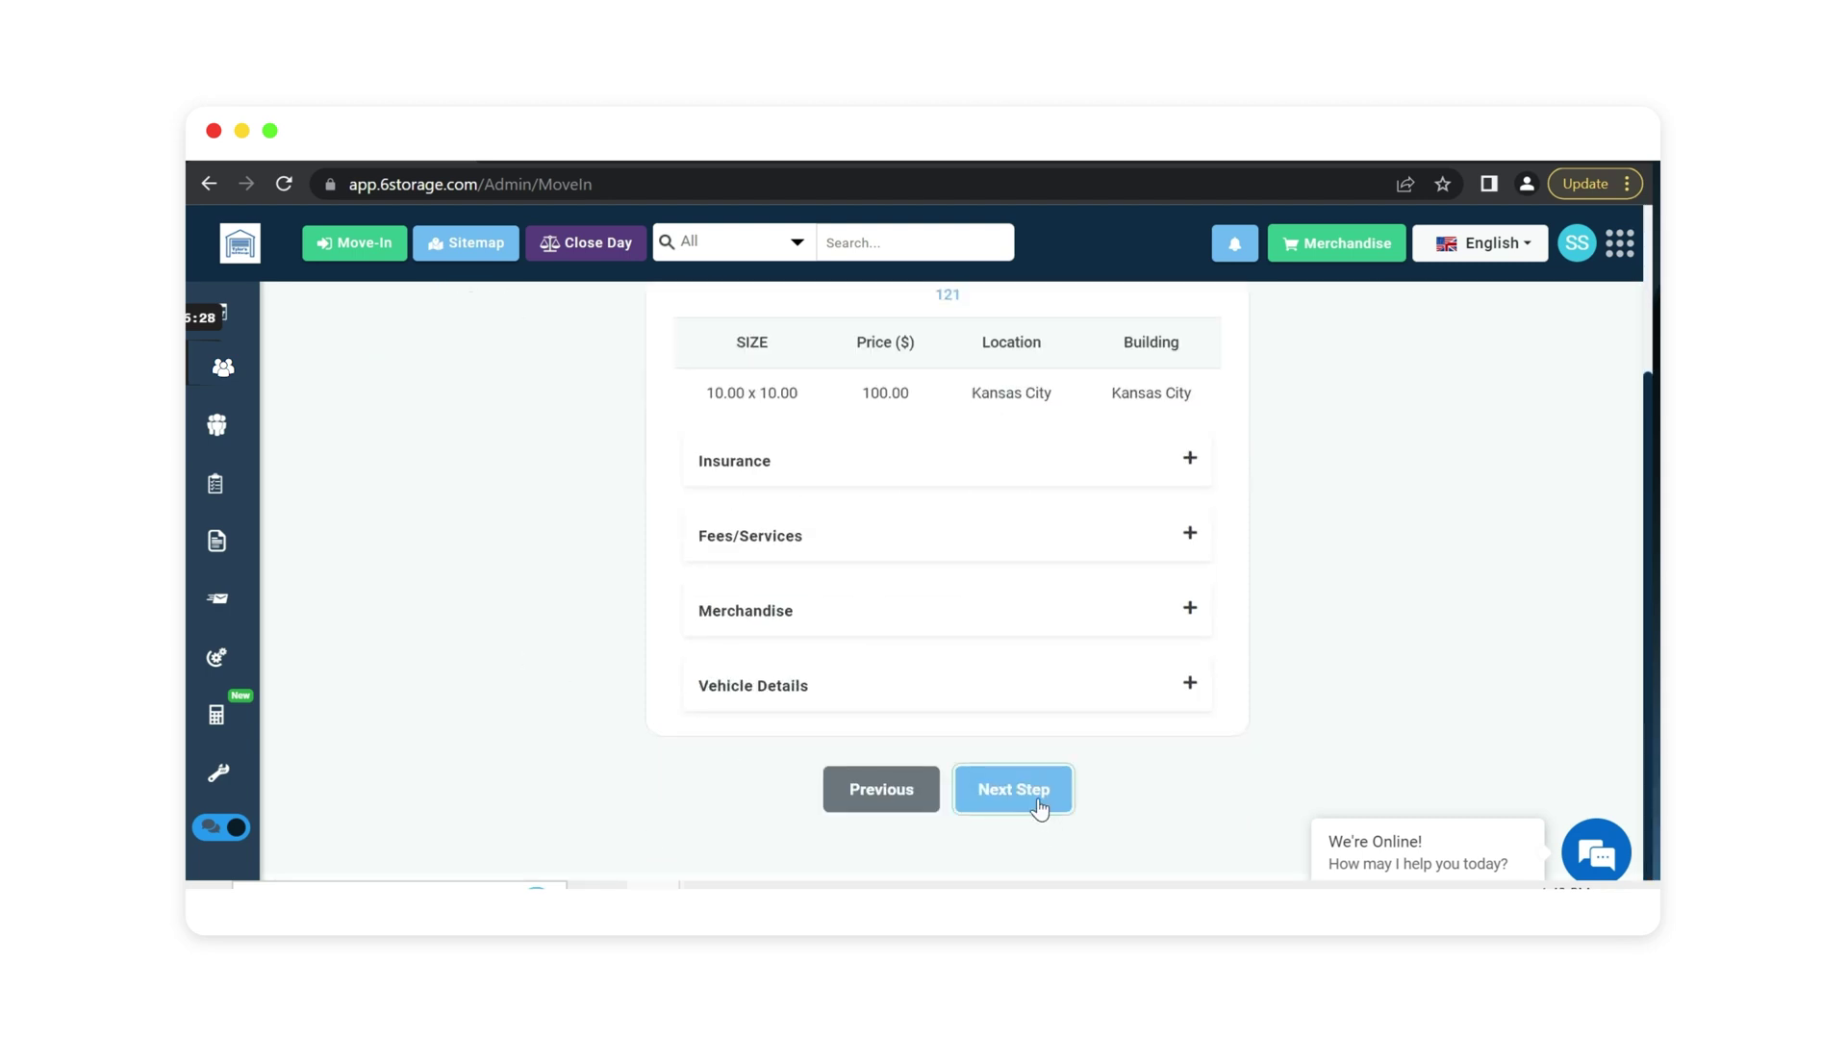
pyautogui.click(1039, 808)
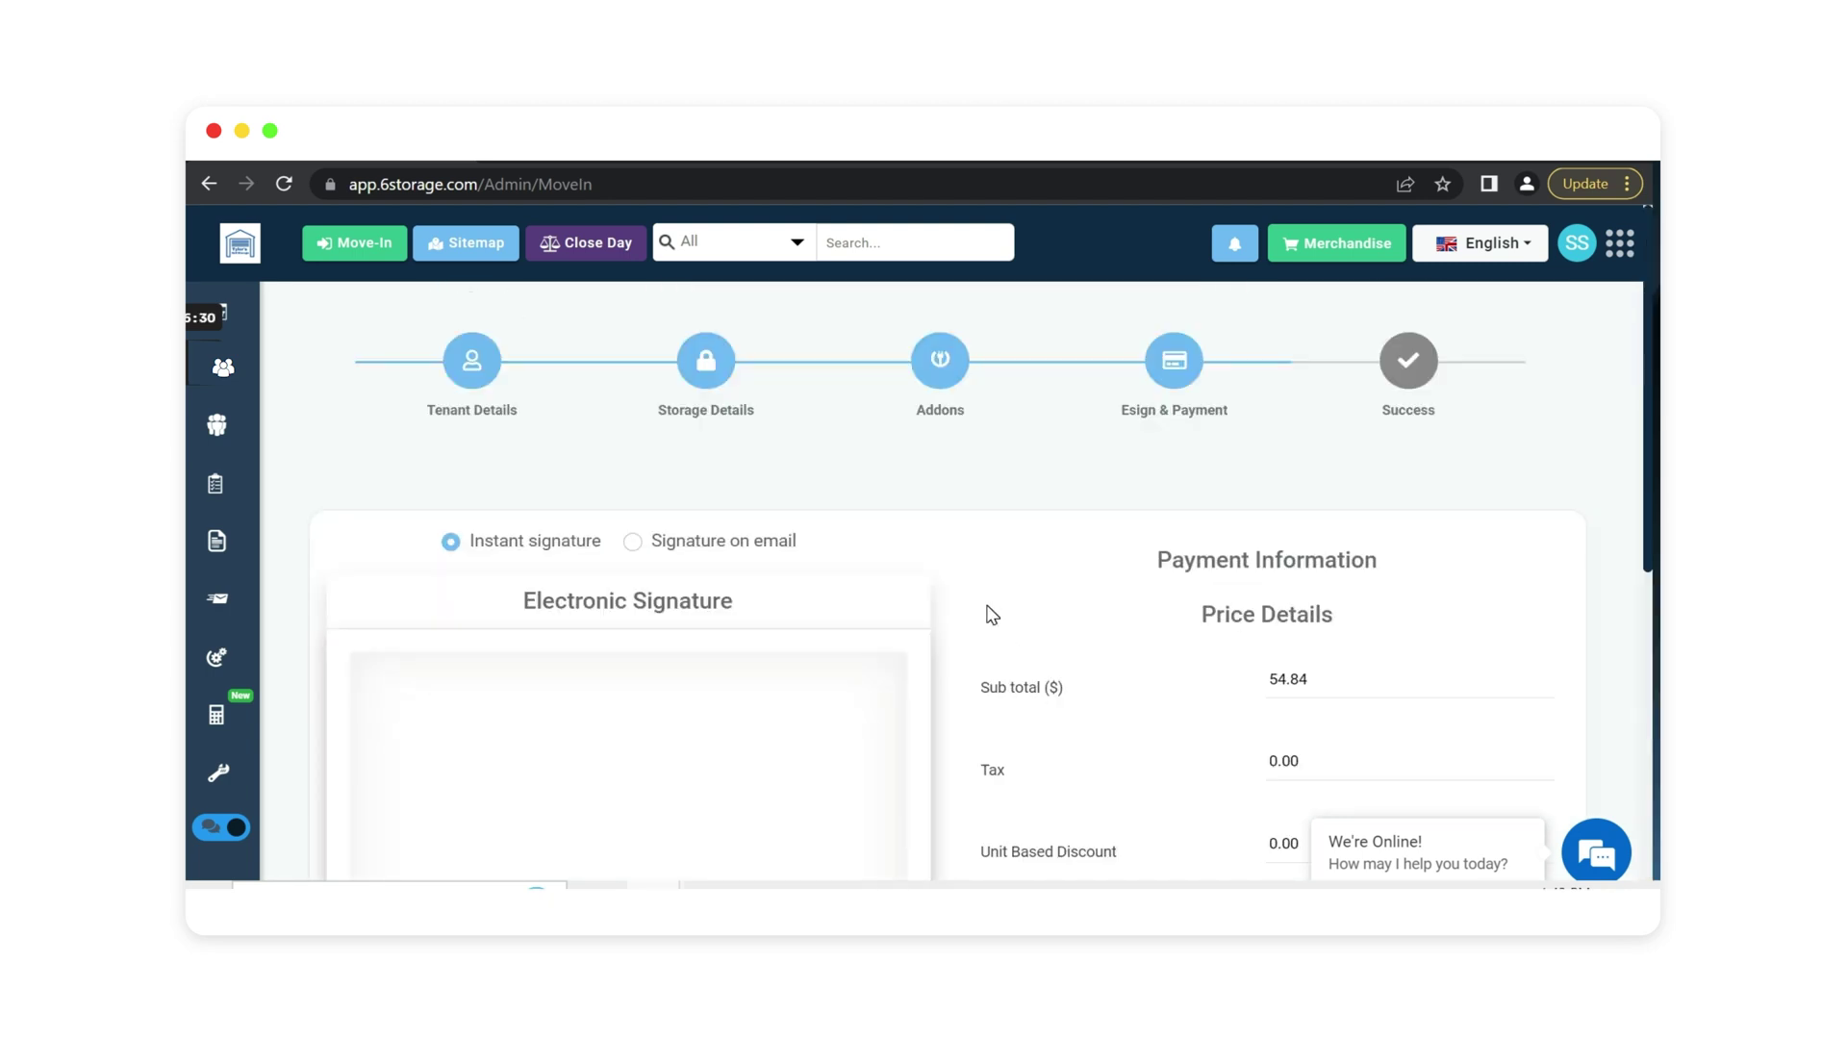
# Draw the tenant's handwritten signature on the electronic signature pad.
pyautogui.scroll(-2, 991, 614)
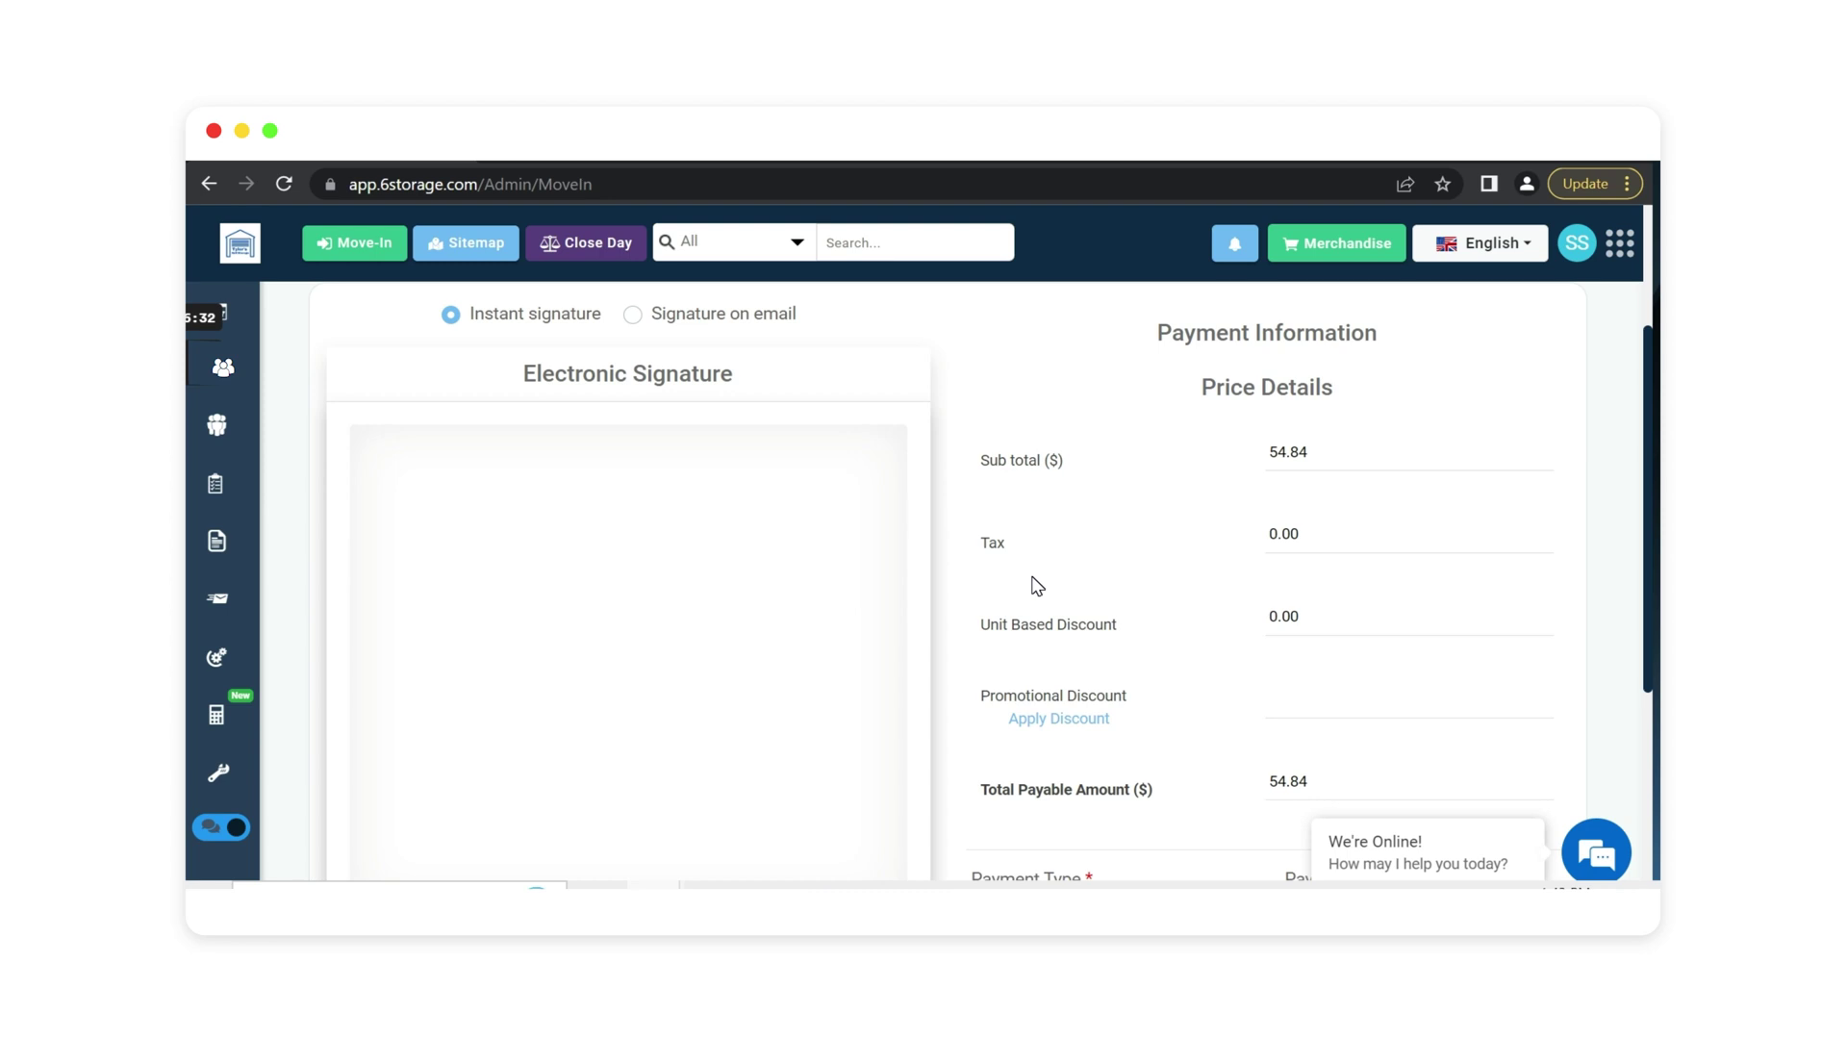
pyautogui.scroll(-2, 1036, 586)
pyautogui.moveTo(476, 484); pyautogui.dragTo(488, 578)
pyautogui.moveTo(422, 501); pyautogui.dragTo(528, 438)
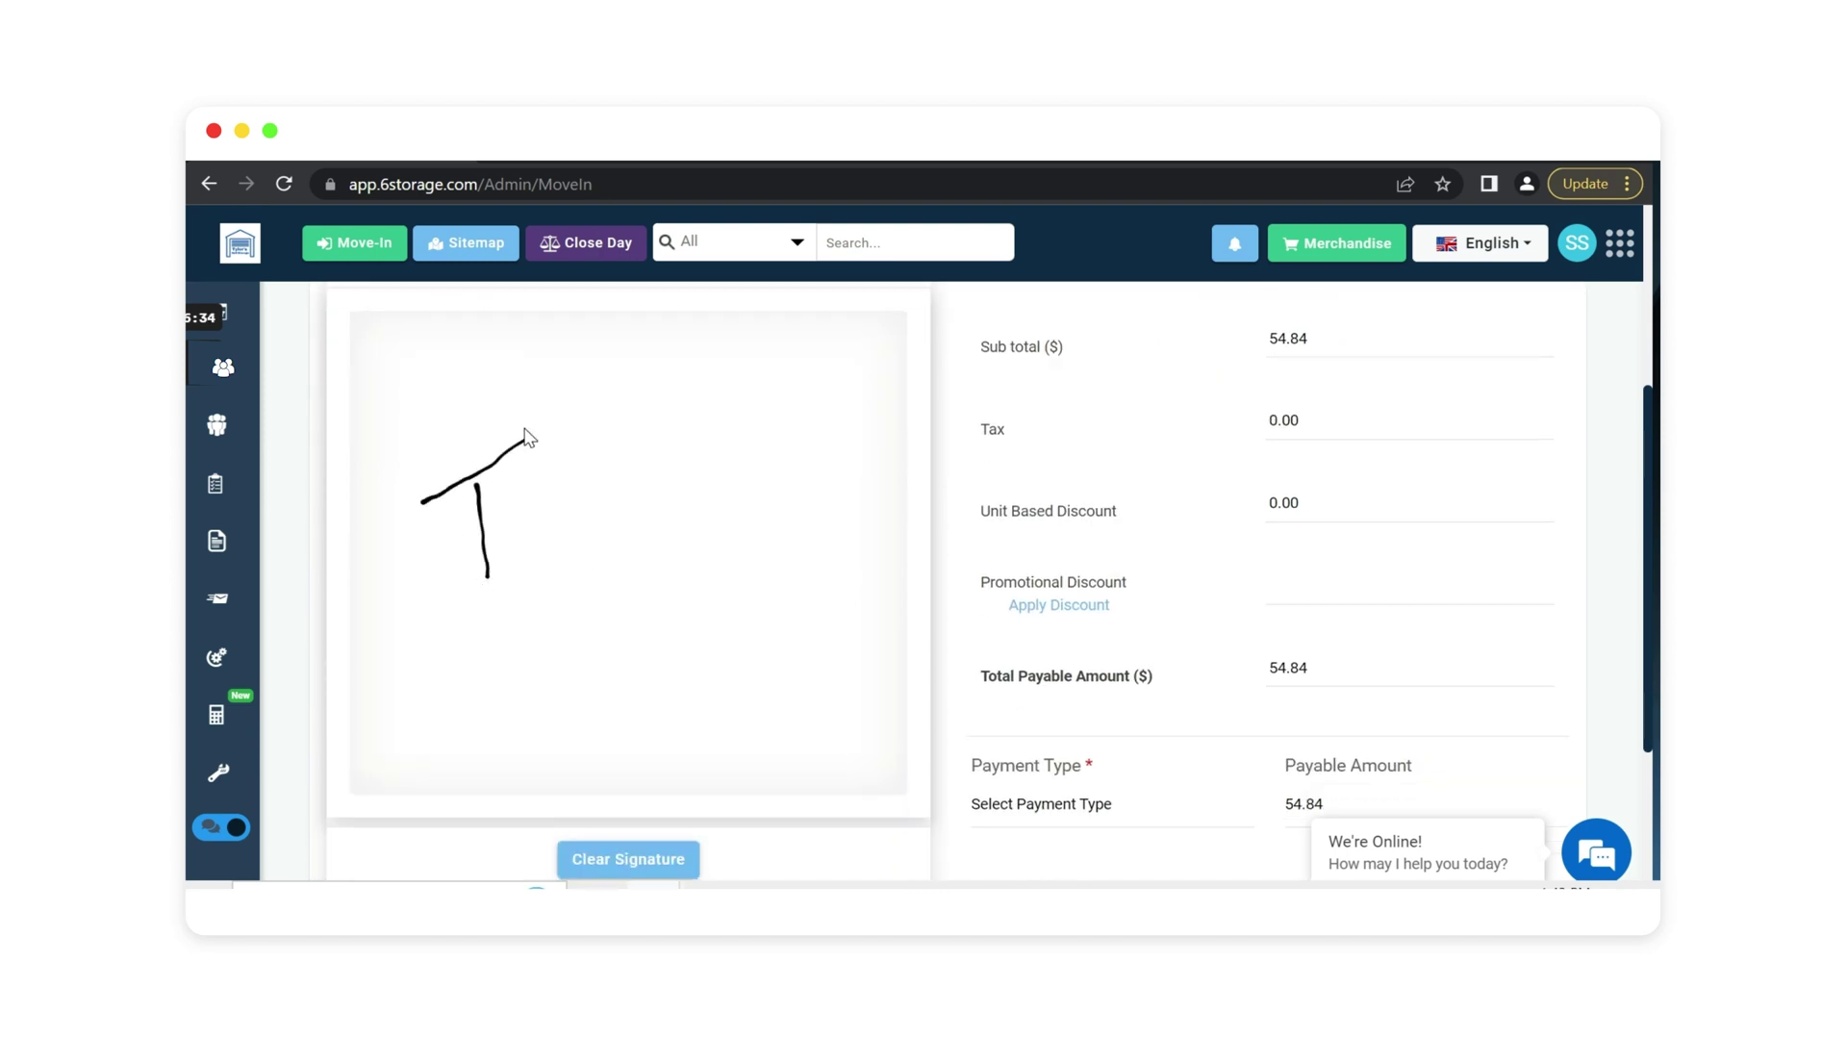
pyautogui.moveTo(508, 555)
pyautogui.mouseDown()
pyautogui.moveTo(607, 495)
pyautogui.moveTo(668, 417)
pyautogui.moveTo(710, 586)
pyautogui.moveTo(777, 577)
pyautogui.moveTo(820, 615)
pyautogui.mouseUp()
# Try Signature on email, then switch back to Instant signature.
pyautogui.scroll(2, 852, 685)
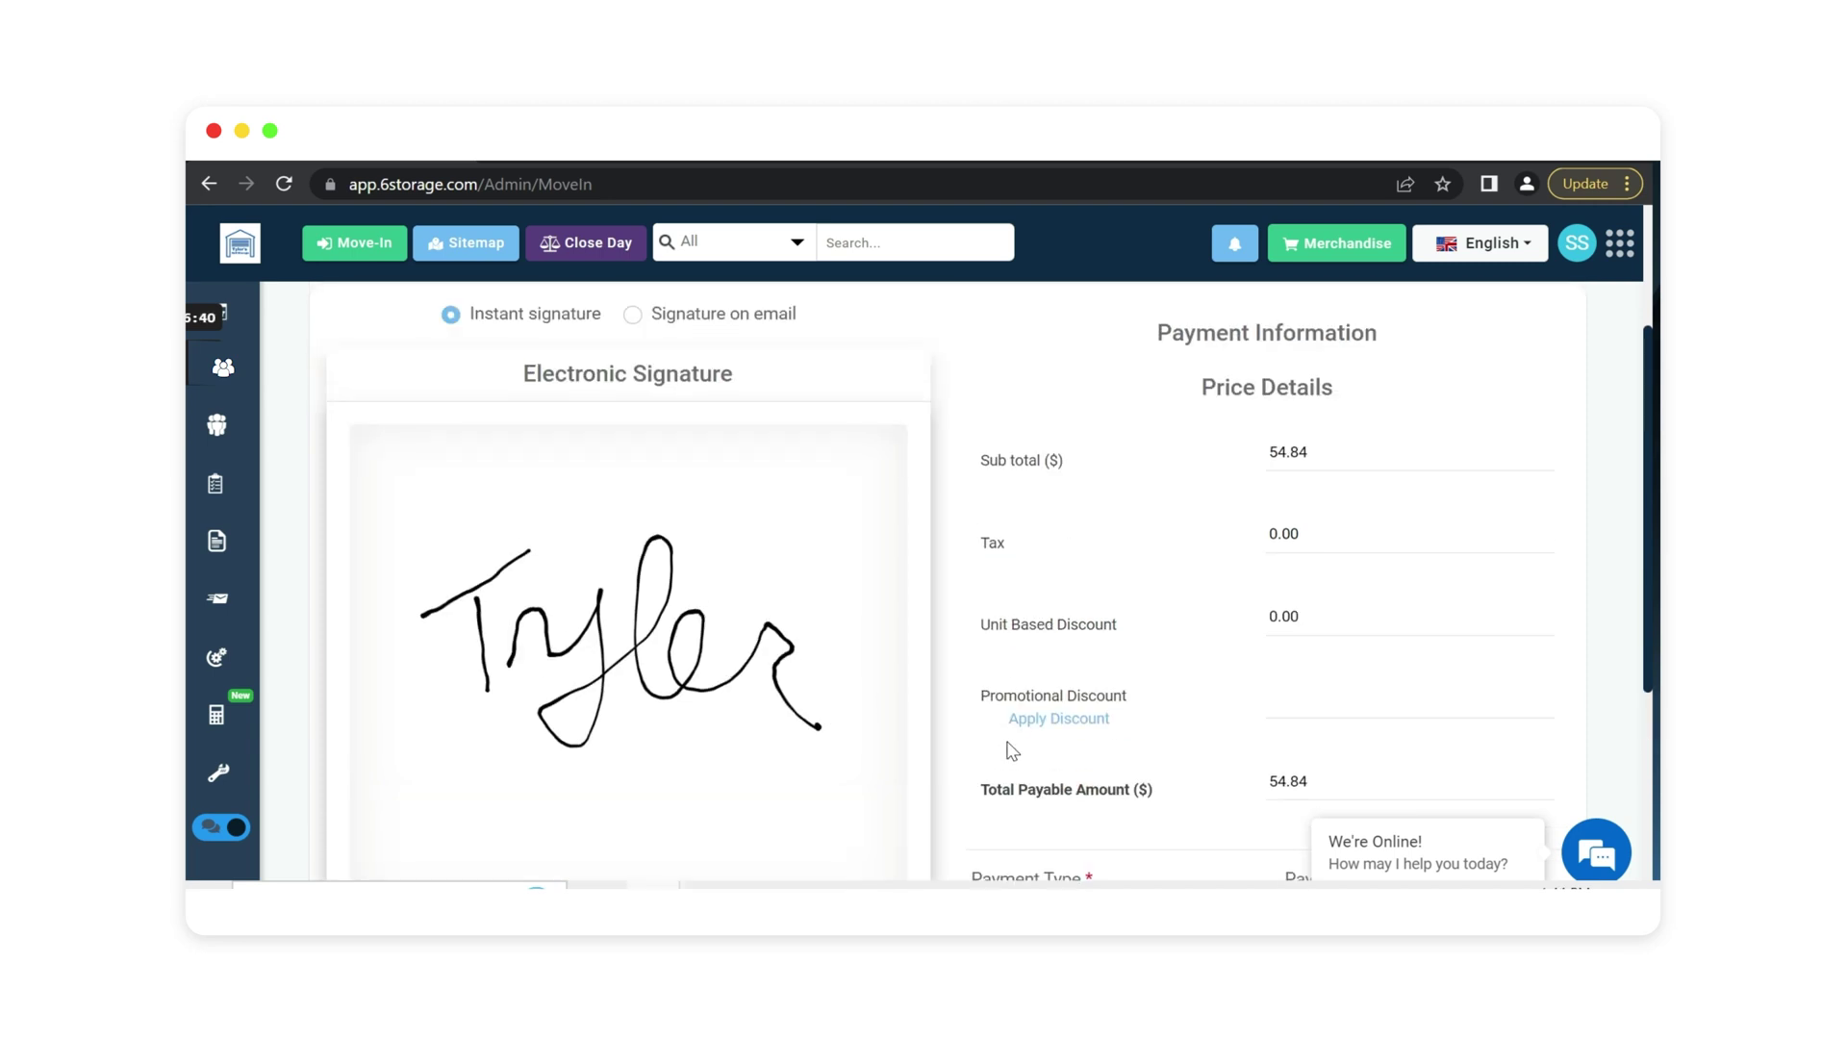
pyautogui.scroll(2, 1012, 751)
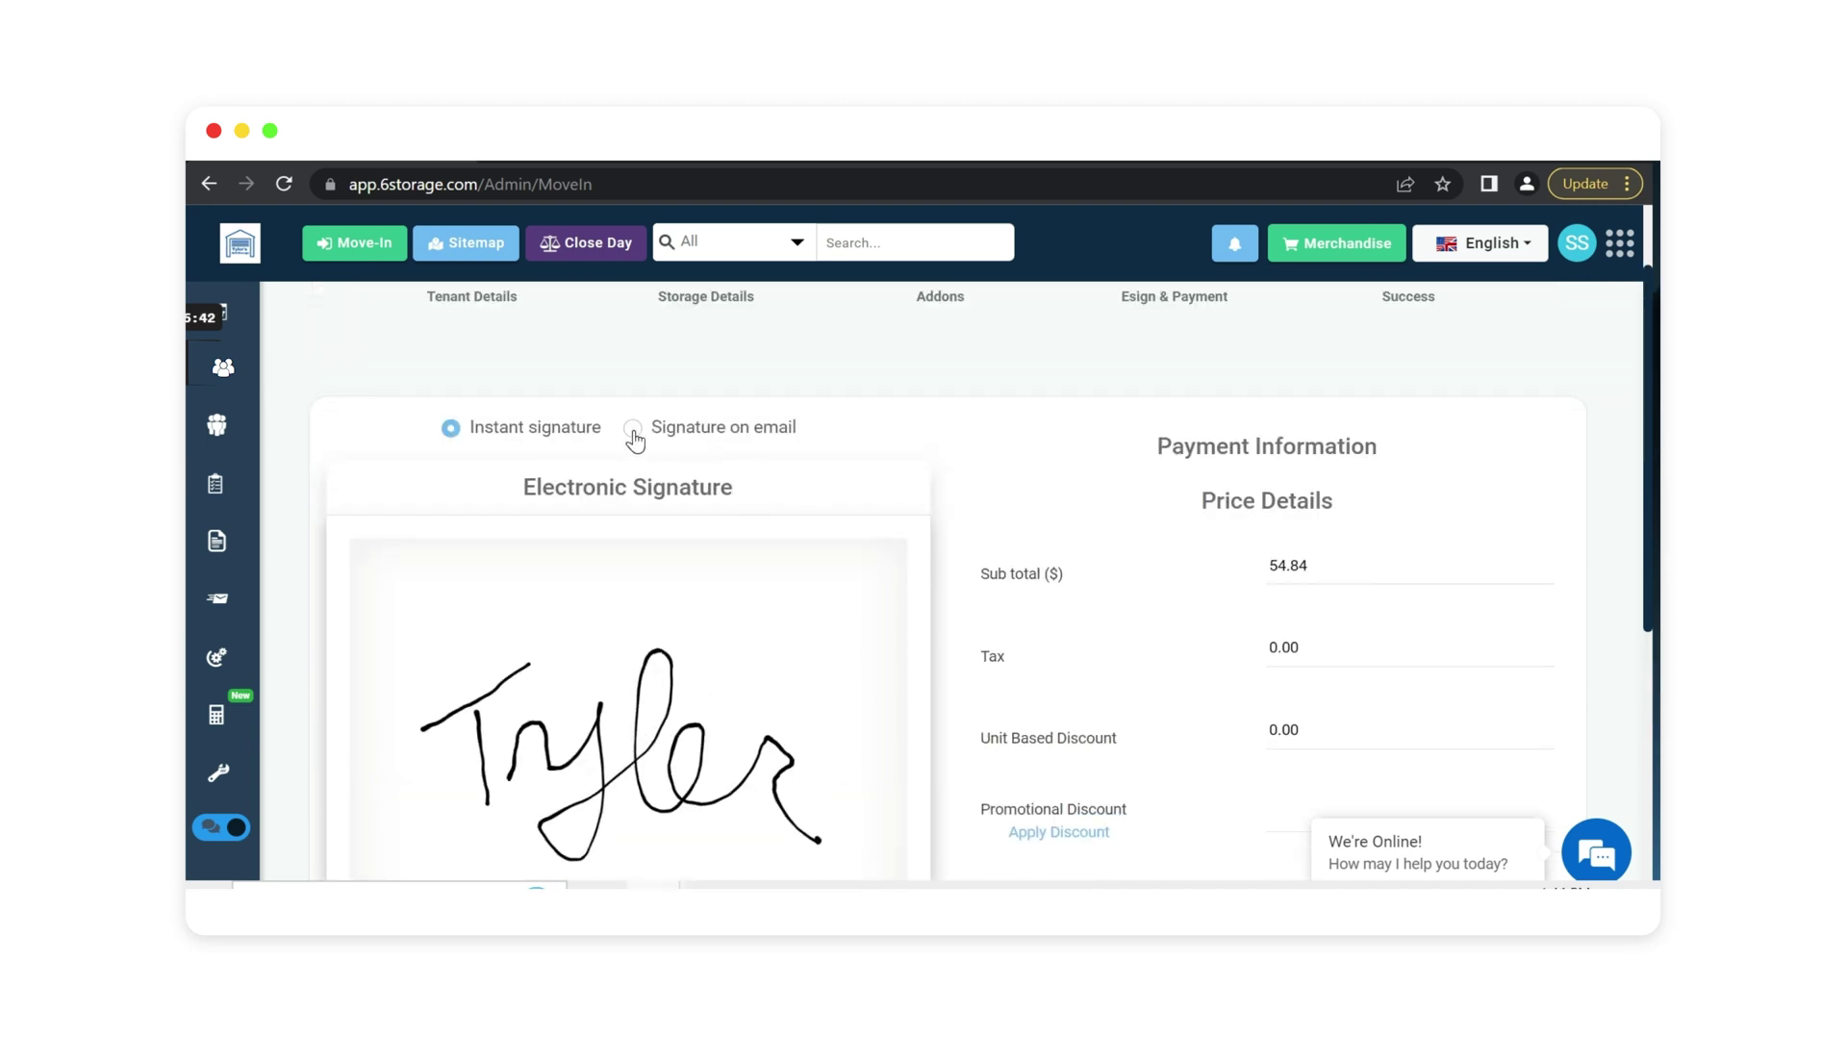
pyautogui.click(634, 430)
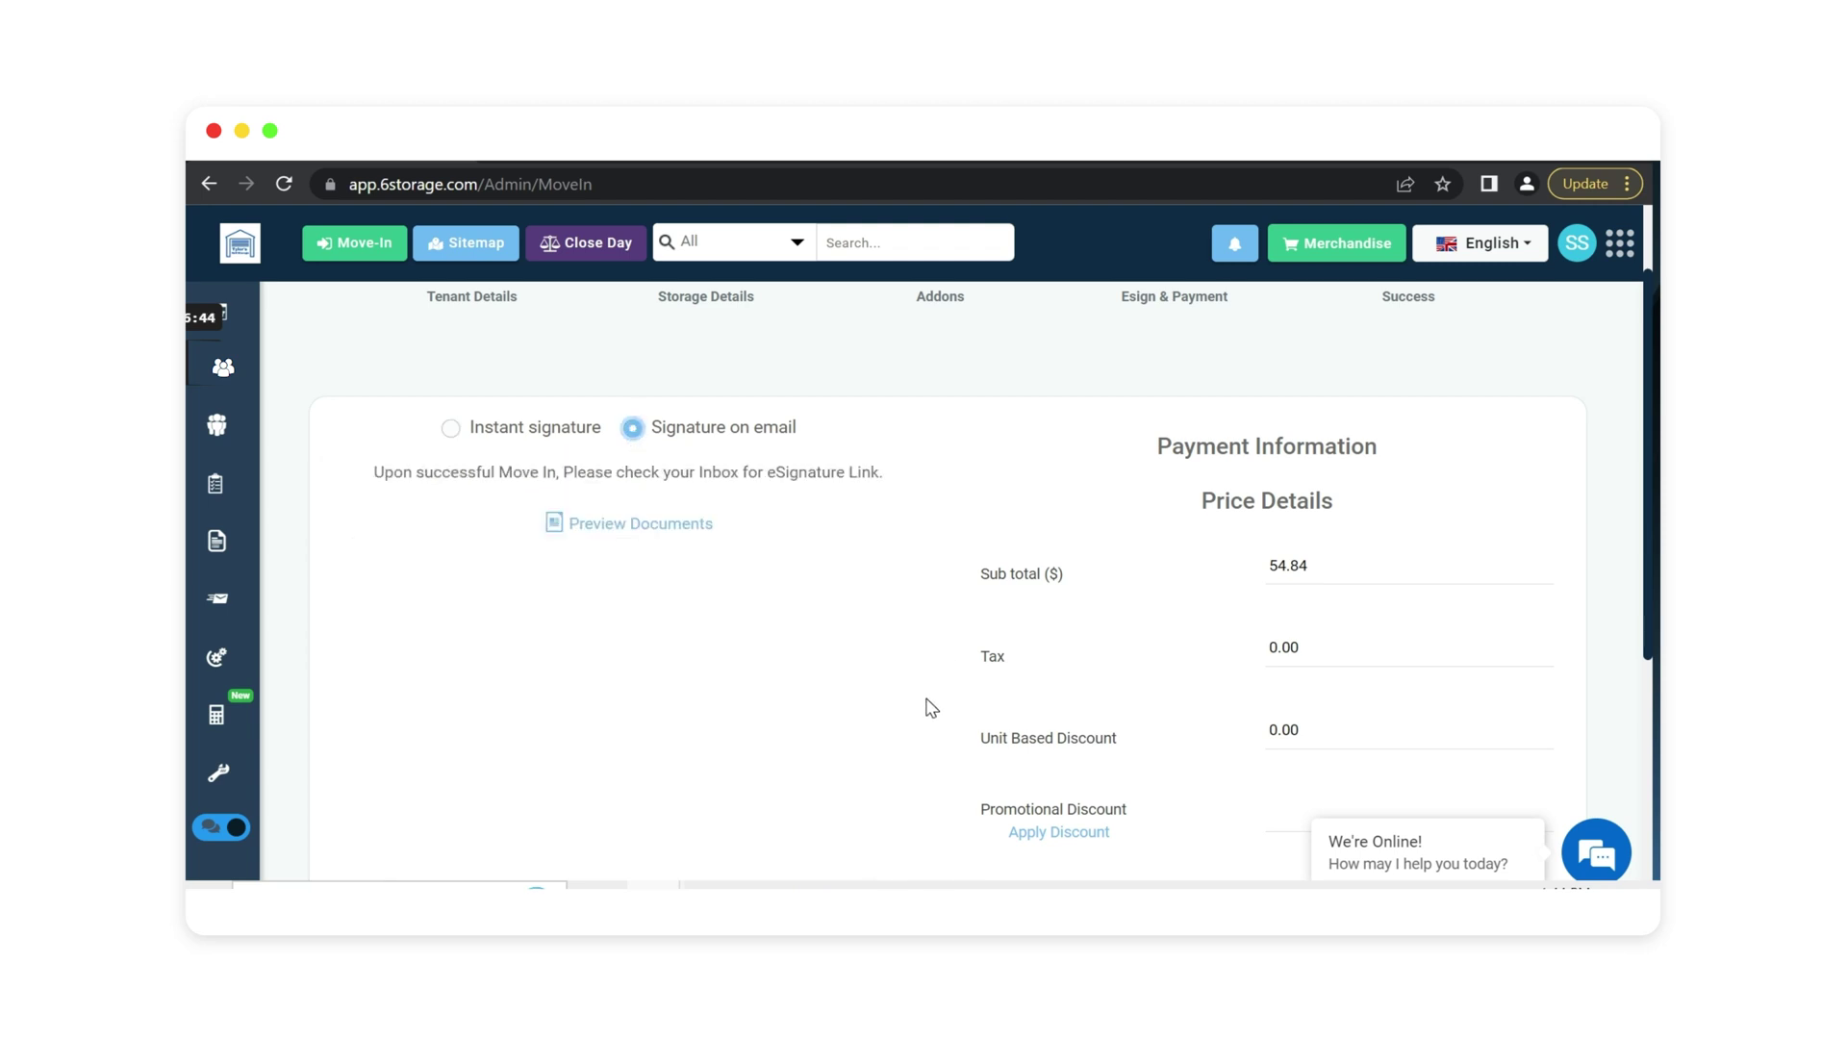
pyautogui.scroll(-2, 932, 709)
pyautogui.scroll(-2, 931, 709)
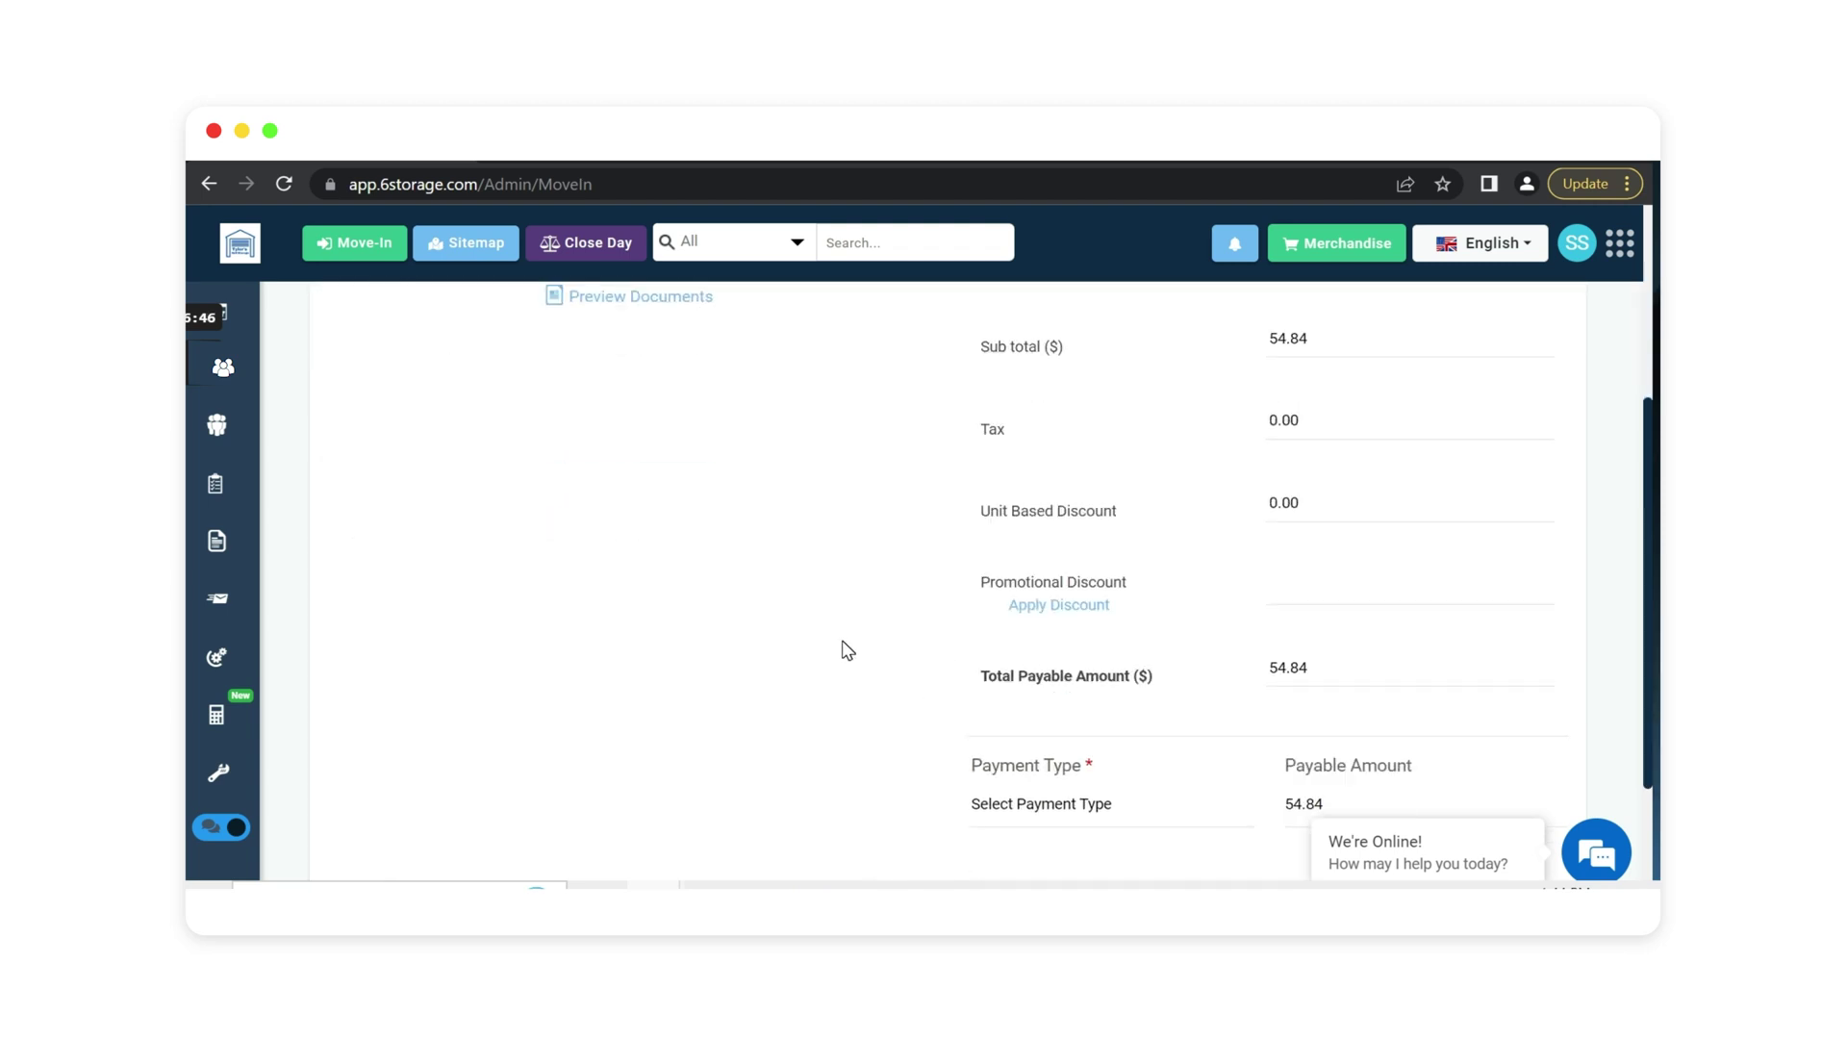
pyautogui.scroll(4, 847, 650)
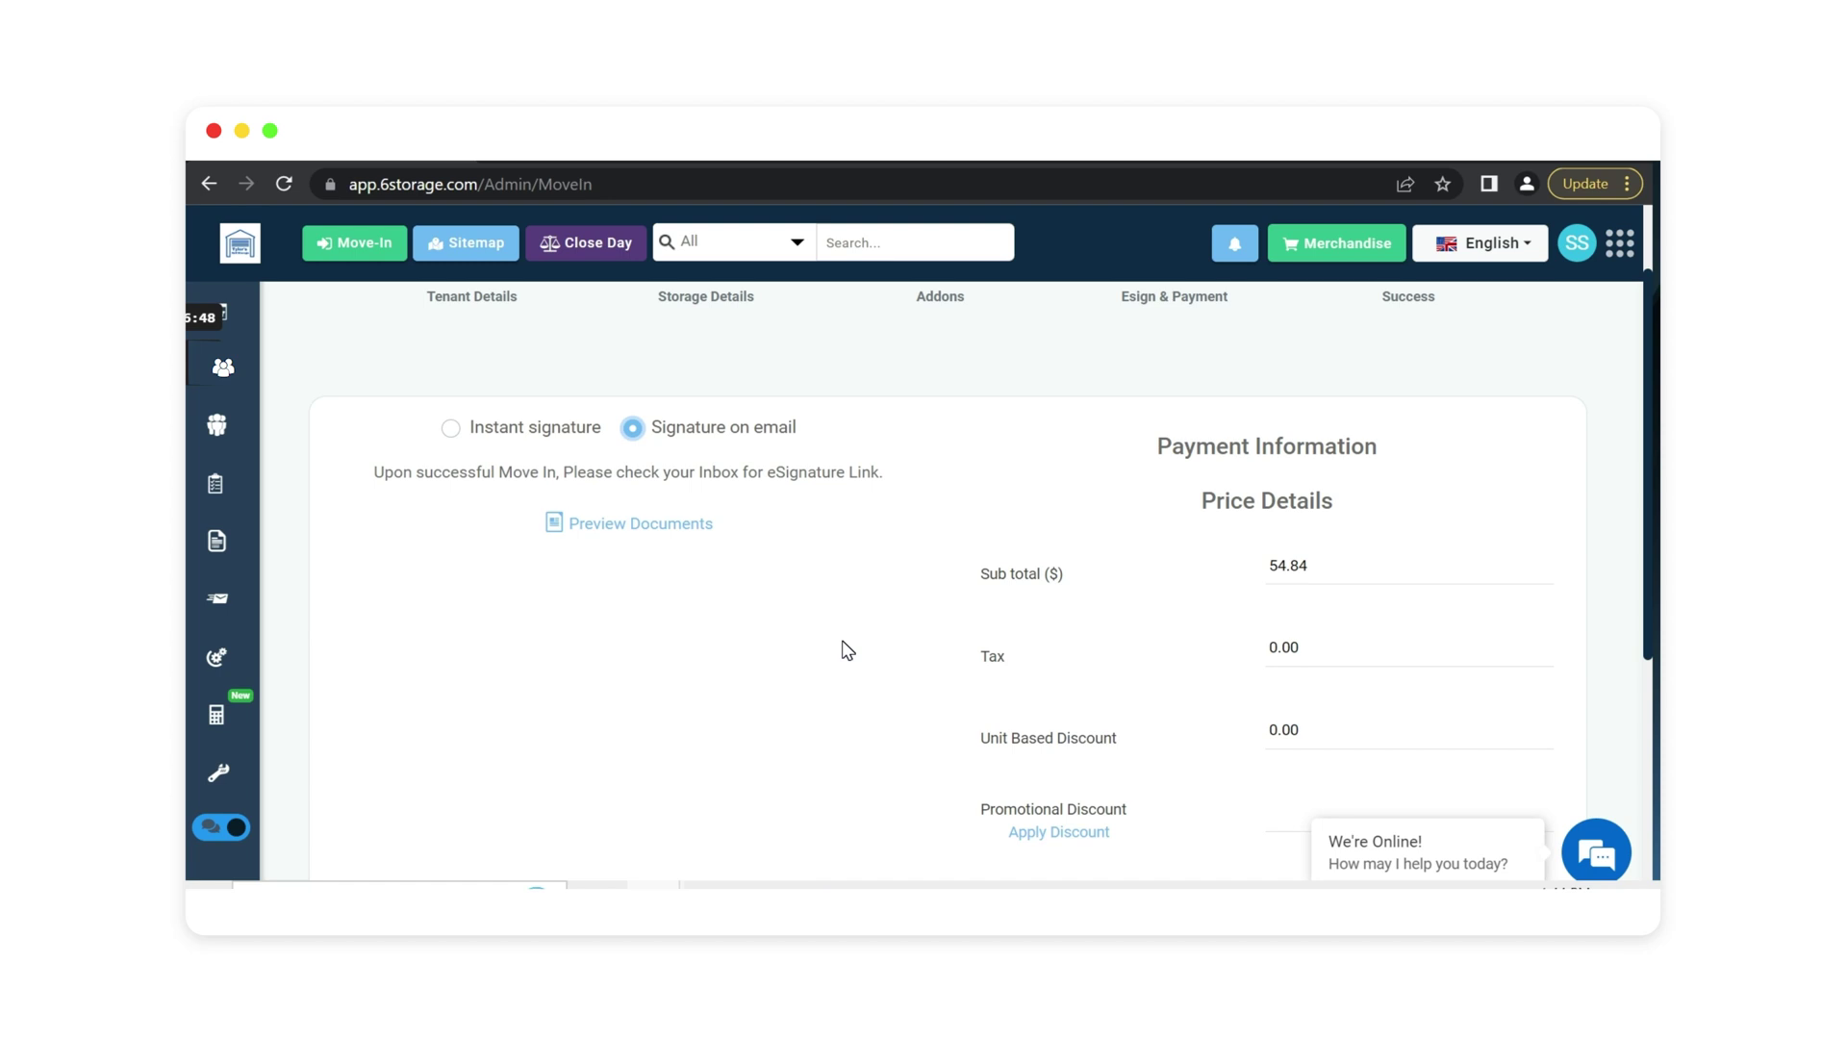
pyautogui.click(450, 428)
pyautogui.scroll(-6, 791, 600)
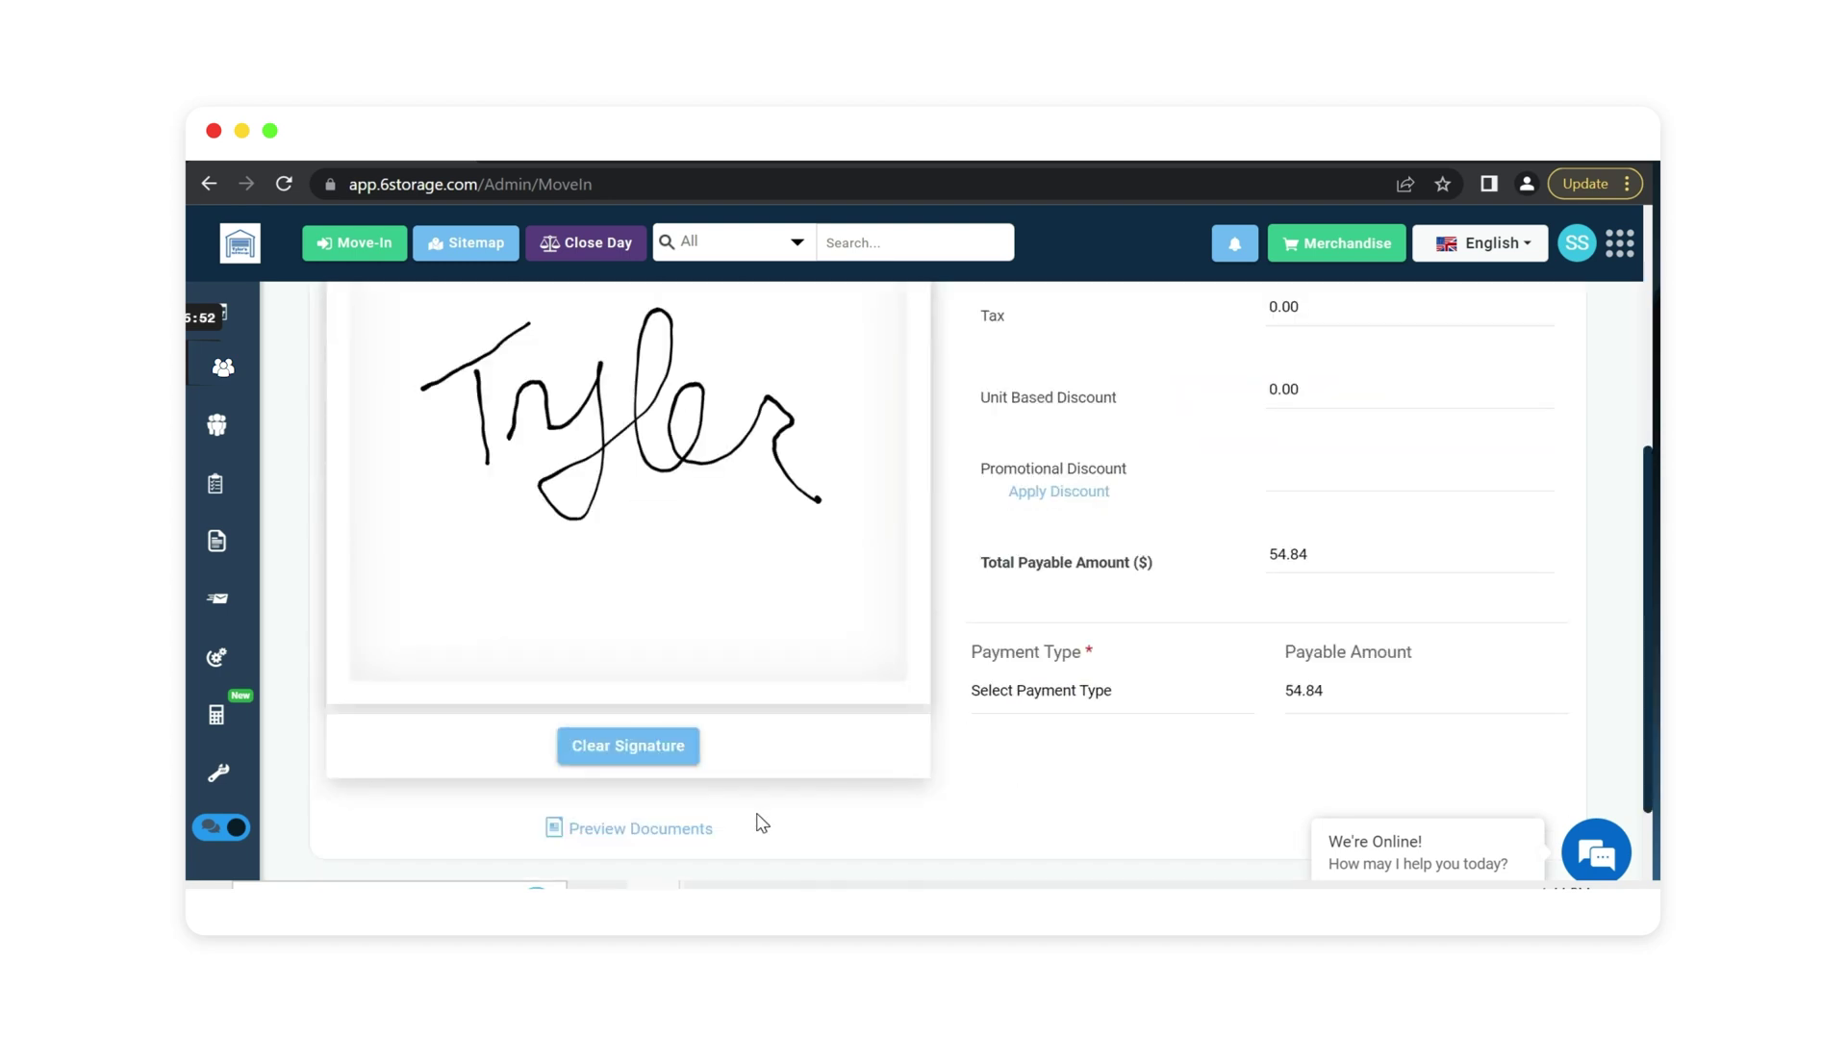
# Preview the move-in documents and scroll through the invoice PDF.
pyautogui.click(660, 837)
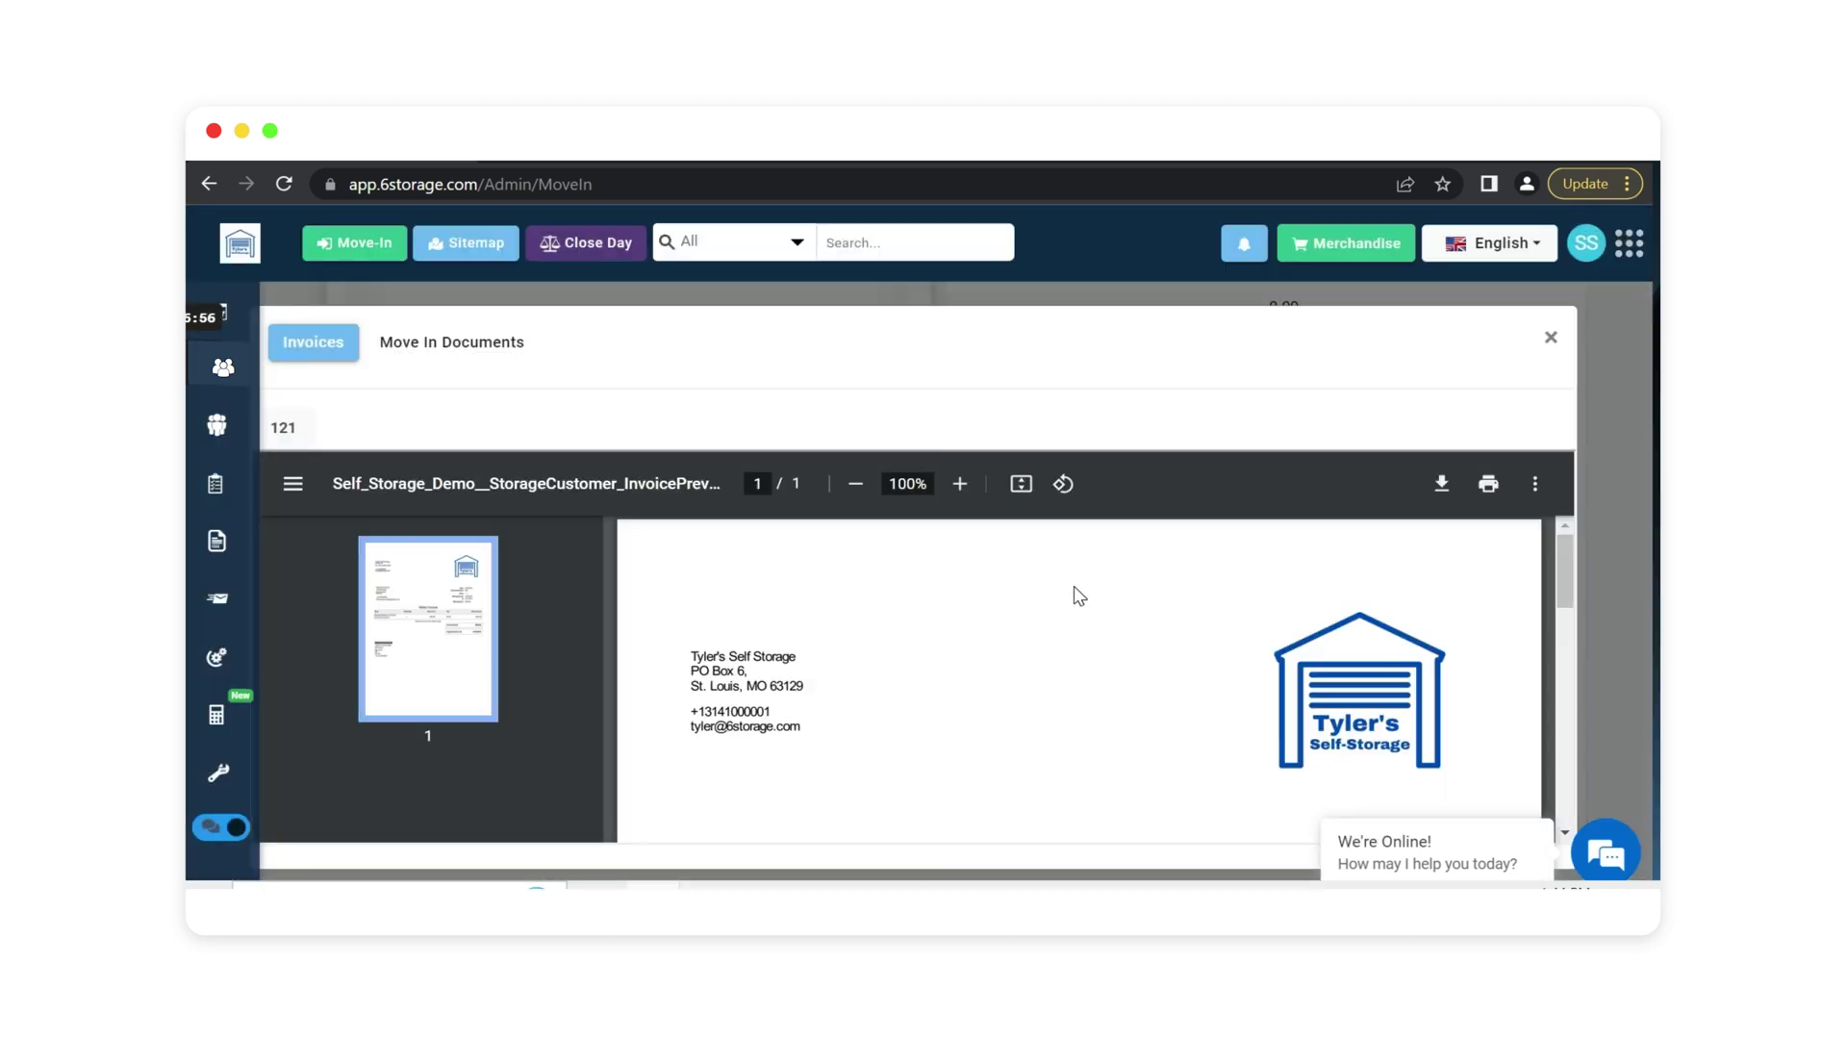
pyautogui.scroll(-5, 1079, 597)
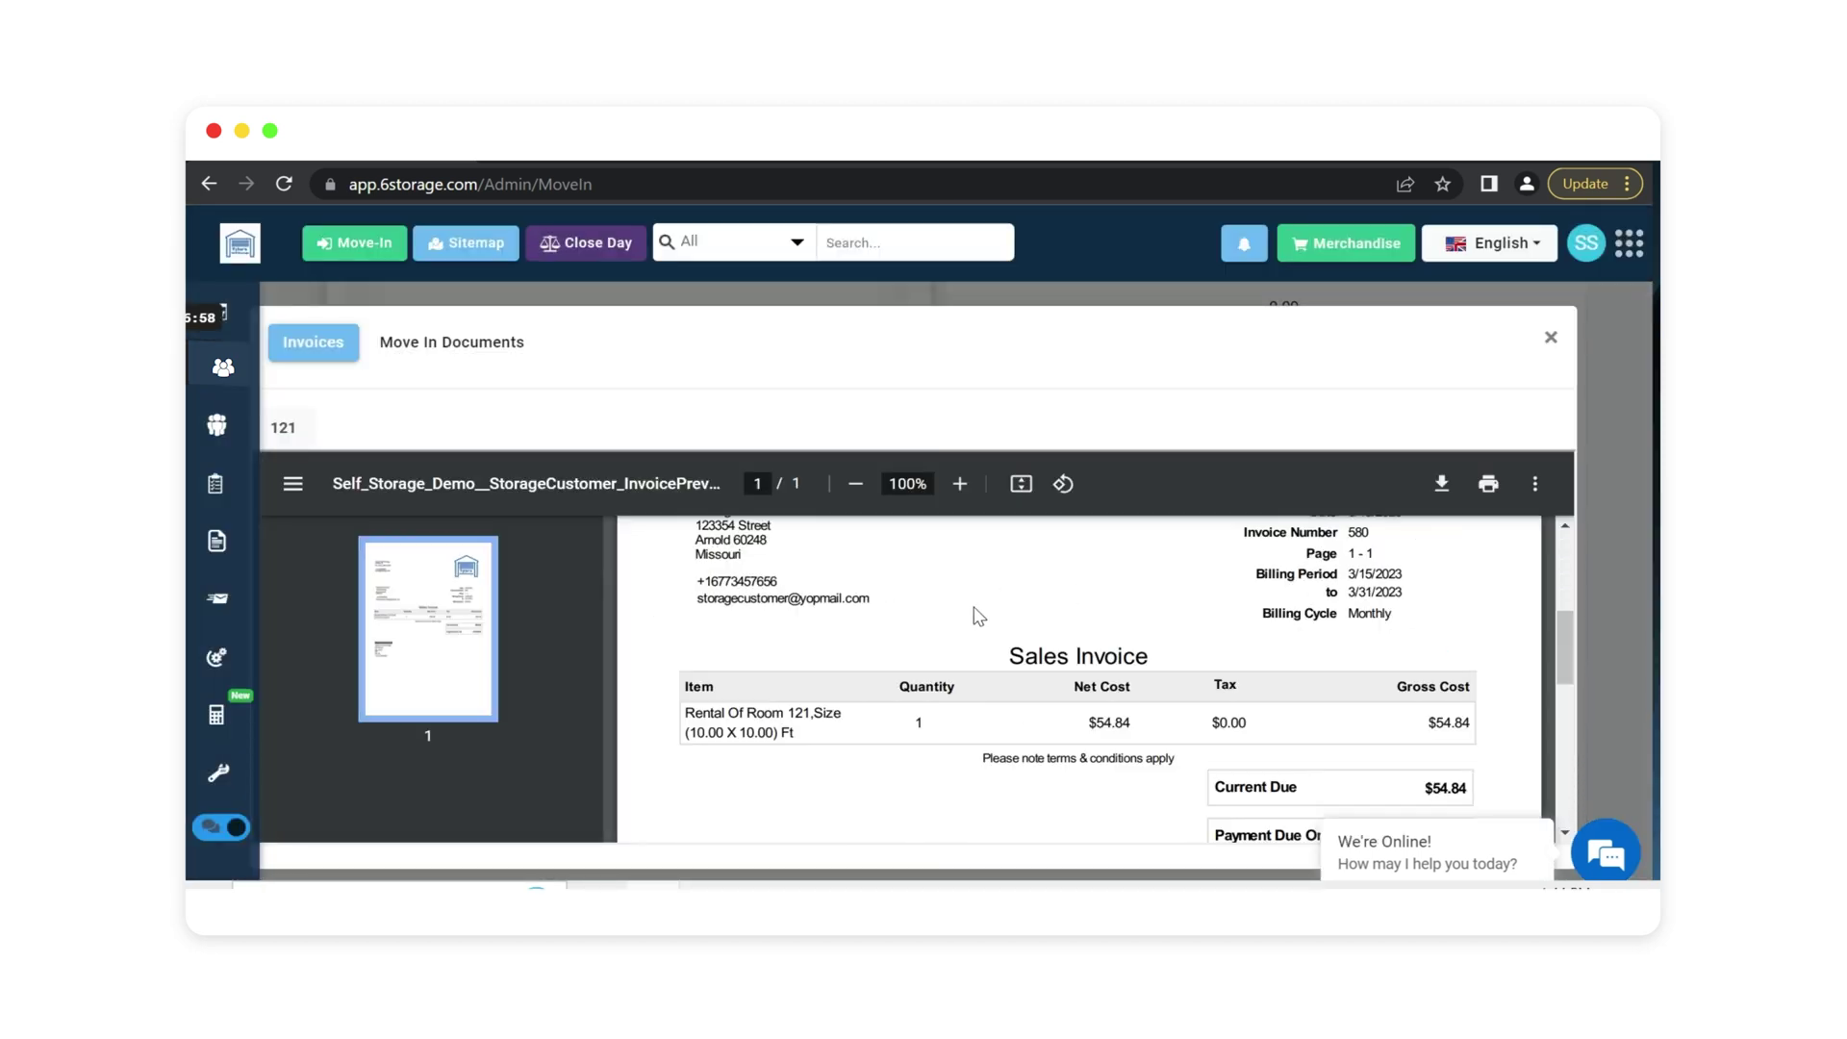
pyautogui.scroll(-4, 979, 620)
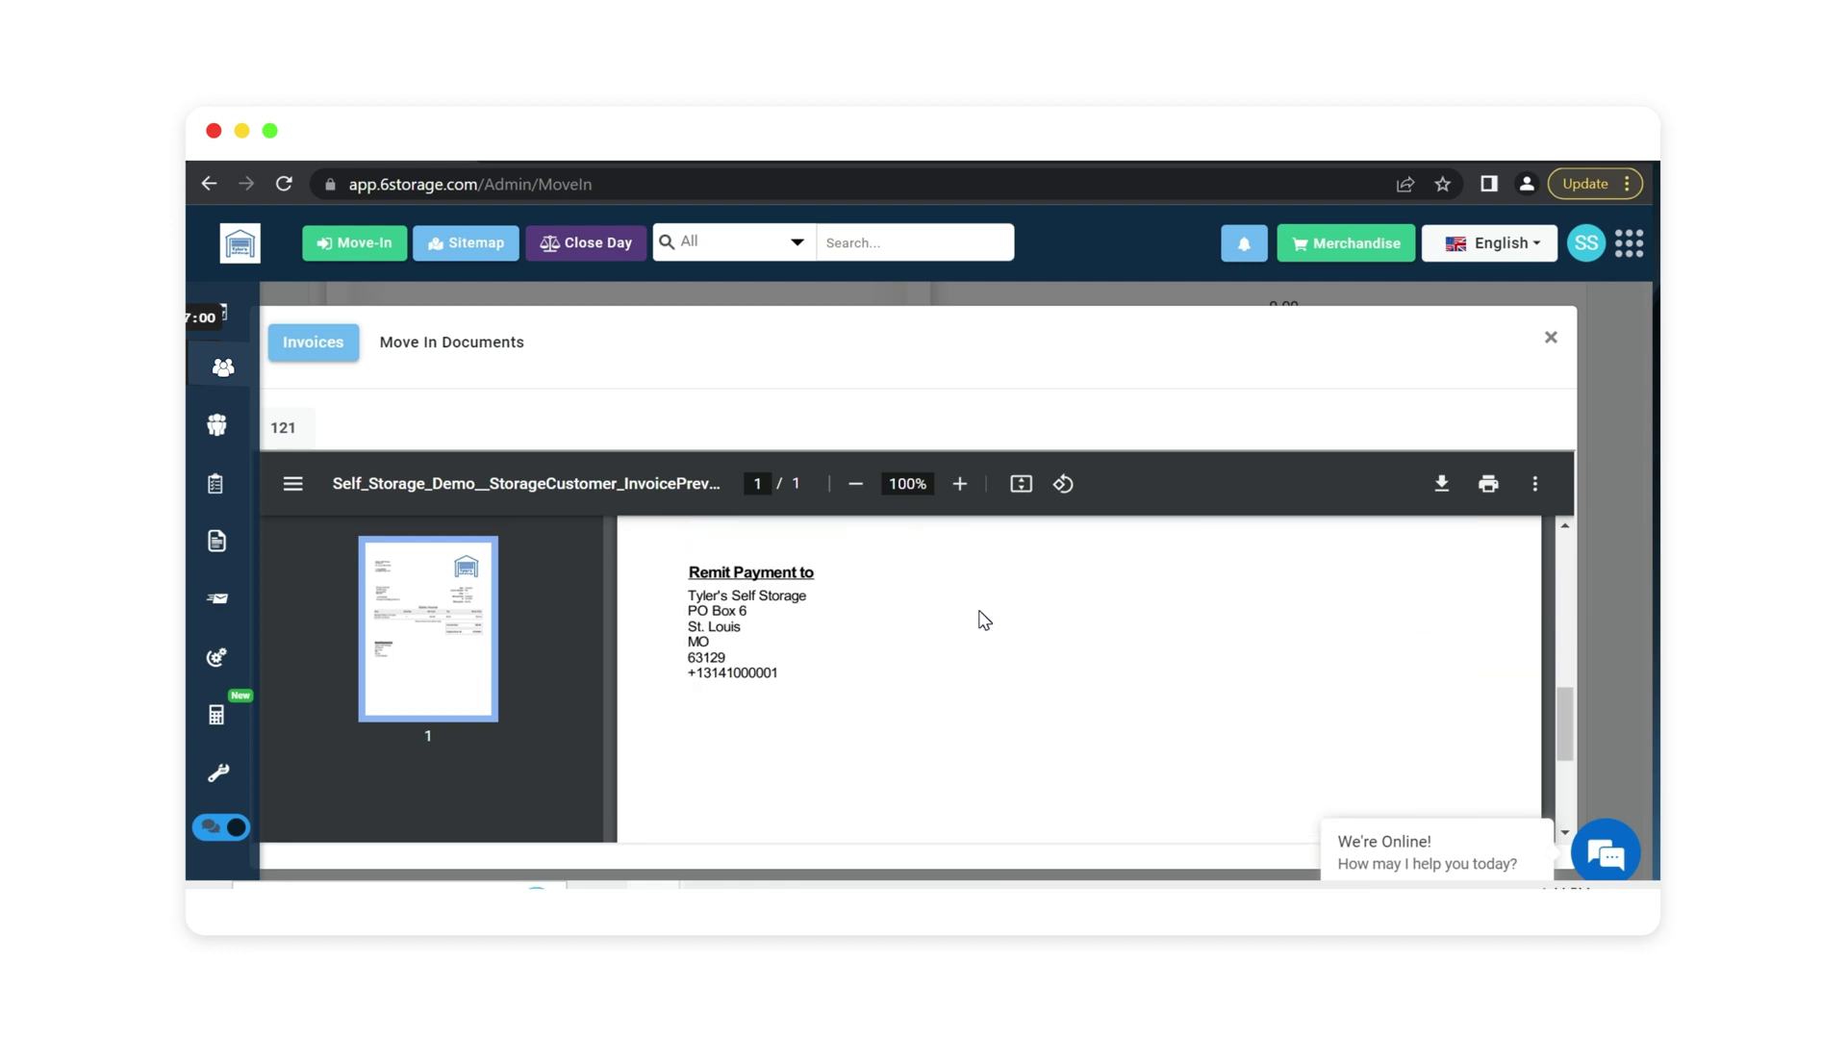
pyautogui.scroll(4, 991, 621)
pyautogui.scroll(5, 997, 621)
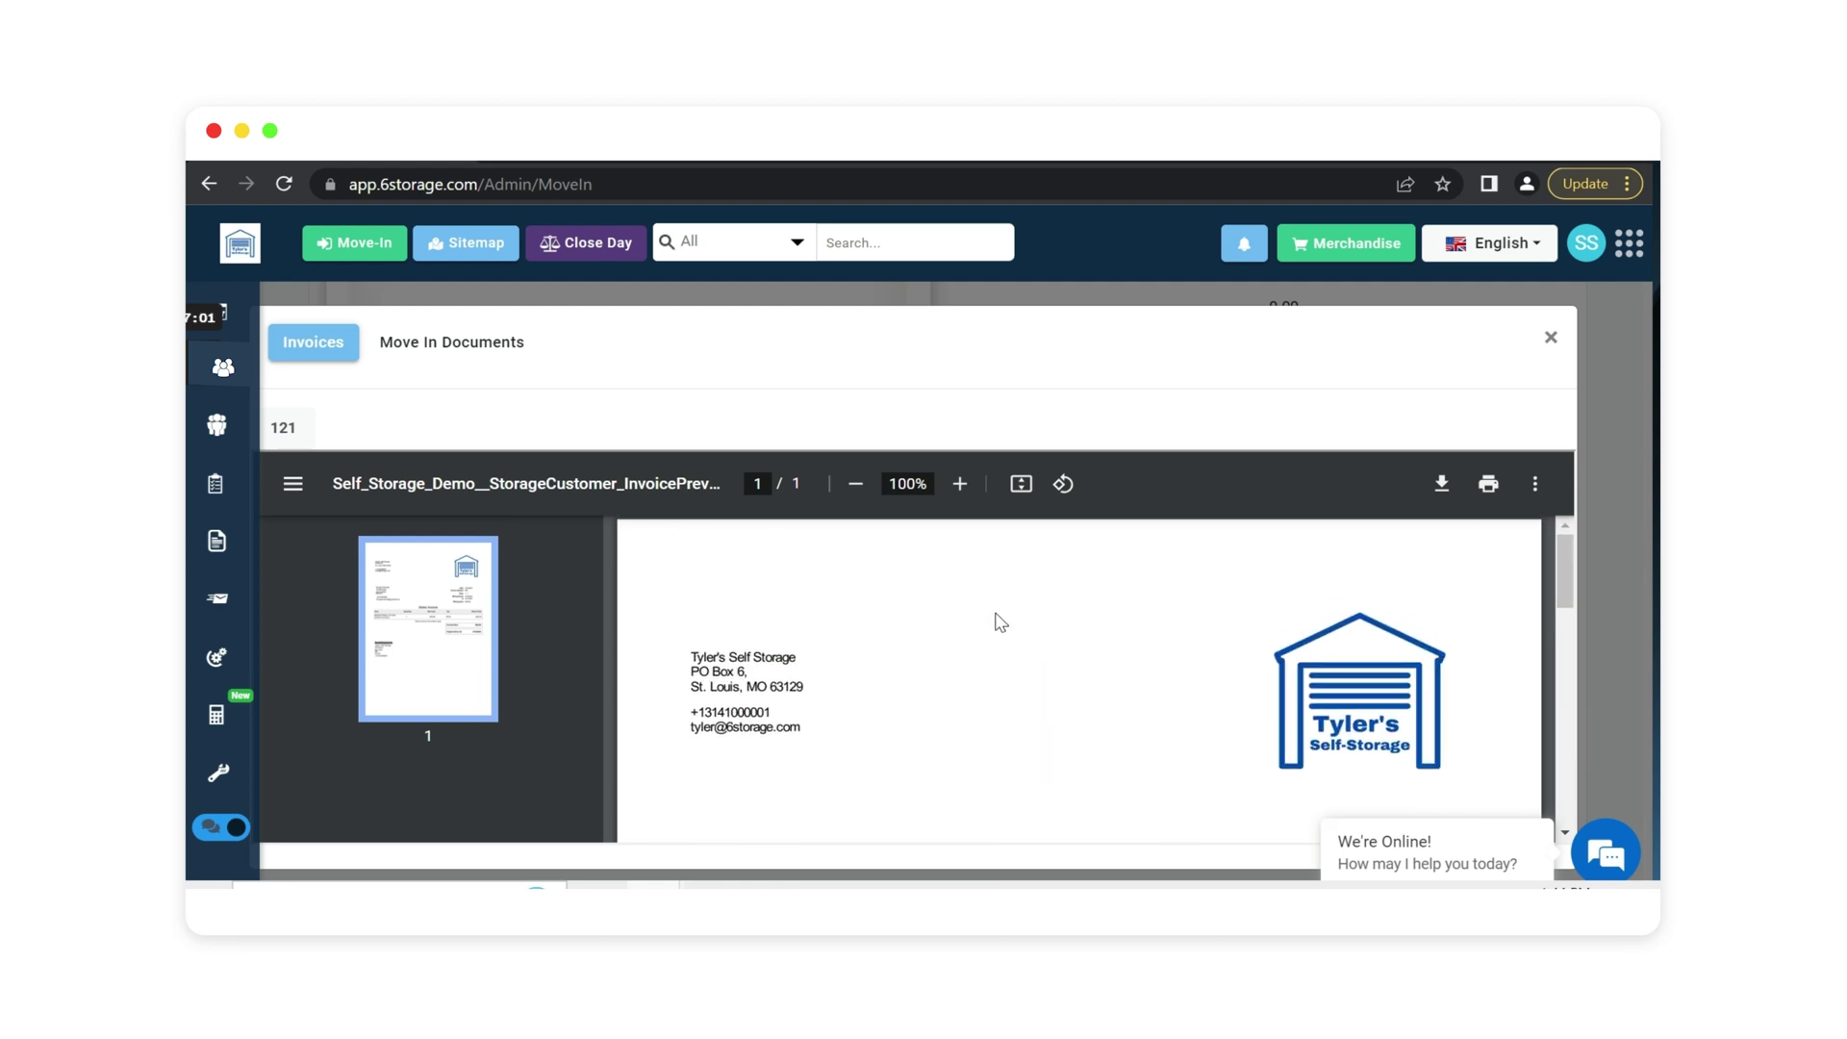
# Read through the 3-page lease agreement for unit 121 under Move In Documents.
pyautogui.click(435, 343)
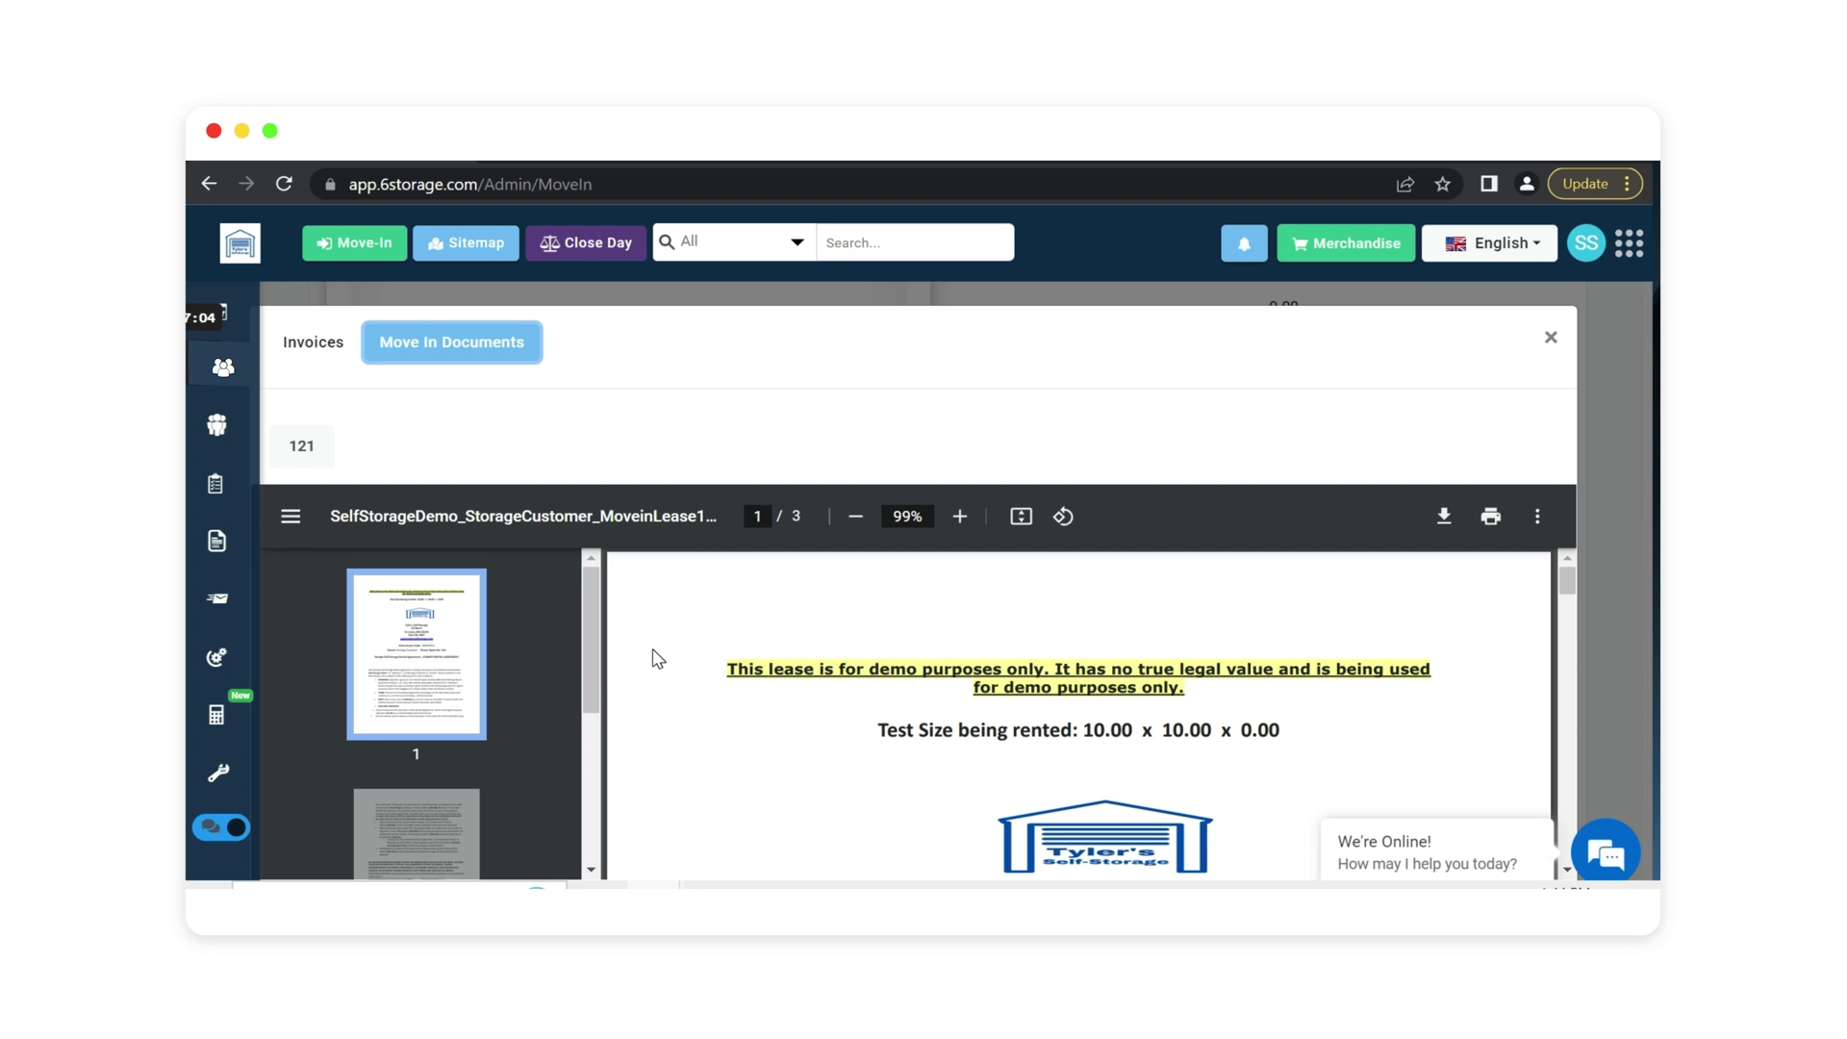
pyautogui.scroll(-4, 664, 657)
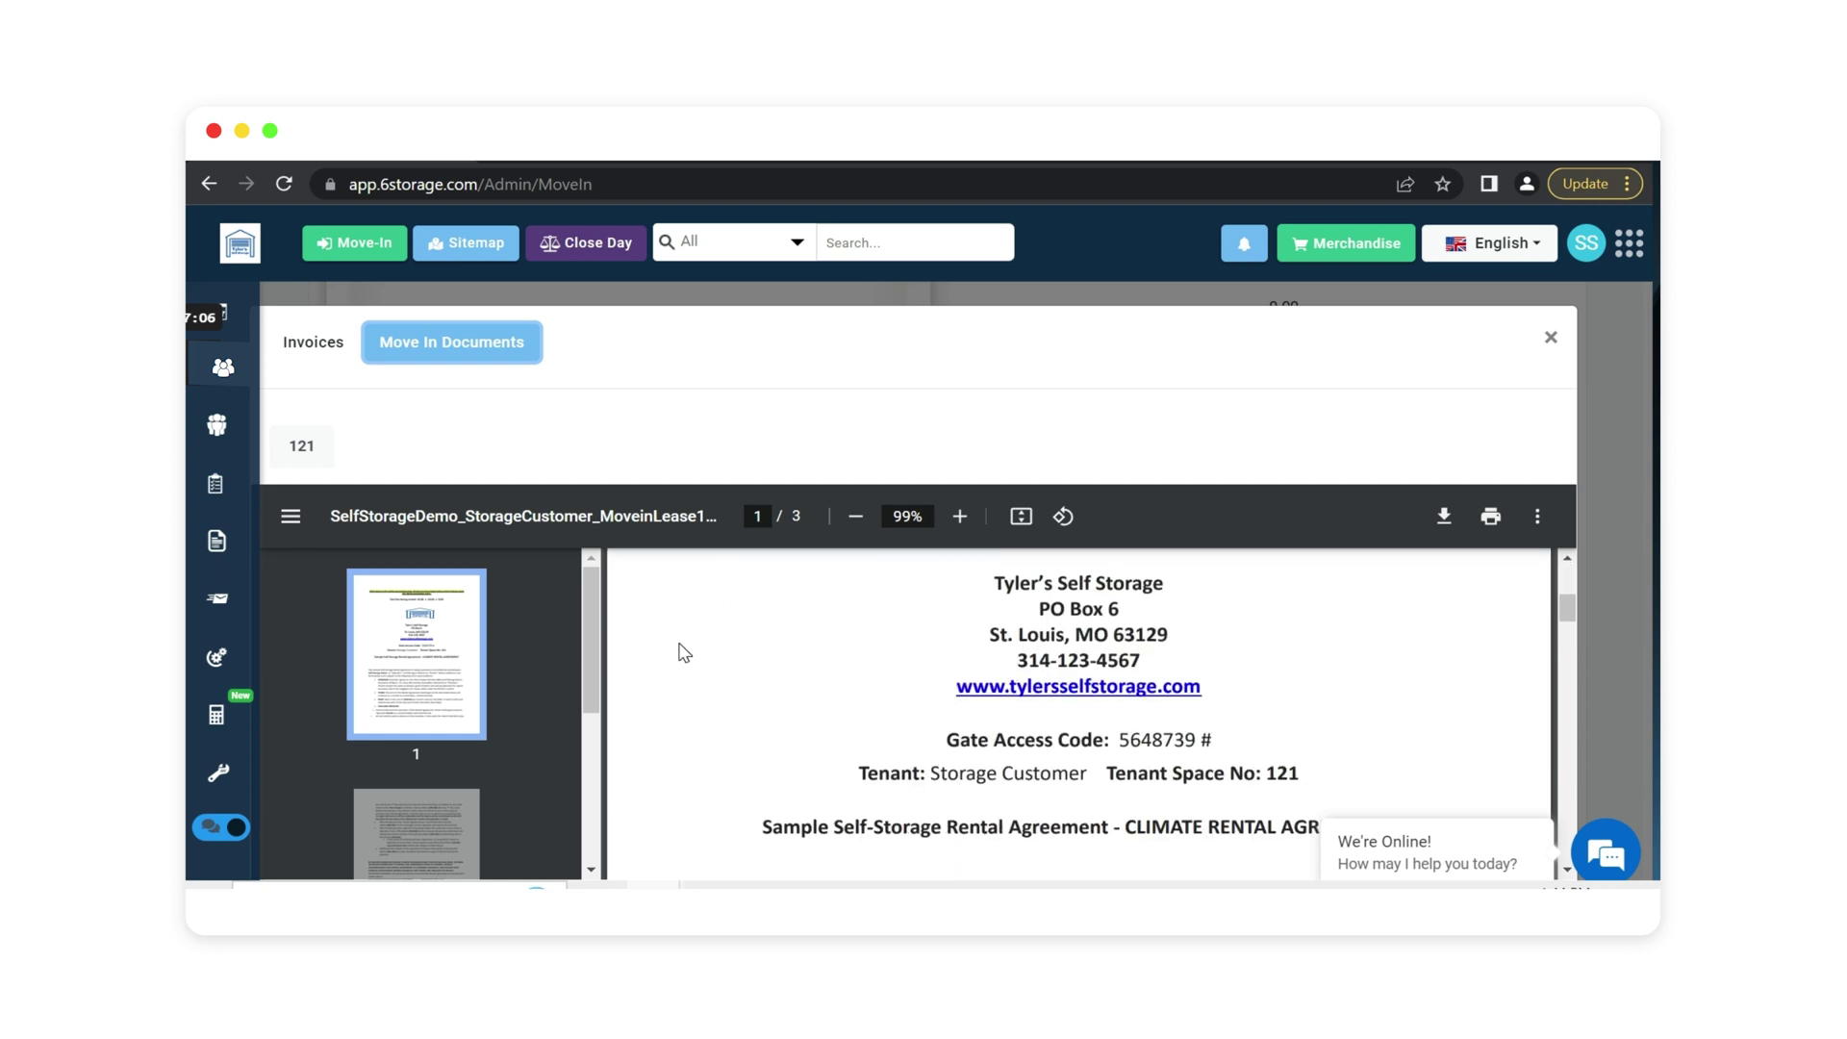
pyautogui.moveTo(928, 773); pyautogui.dragTo(1285, 774)
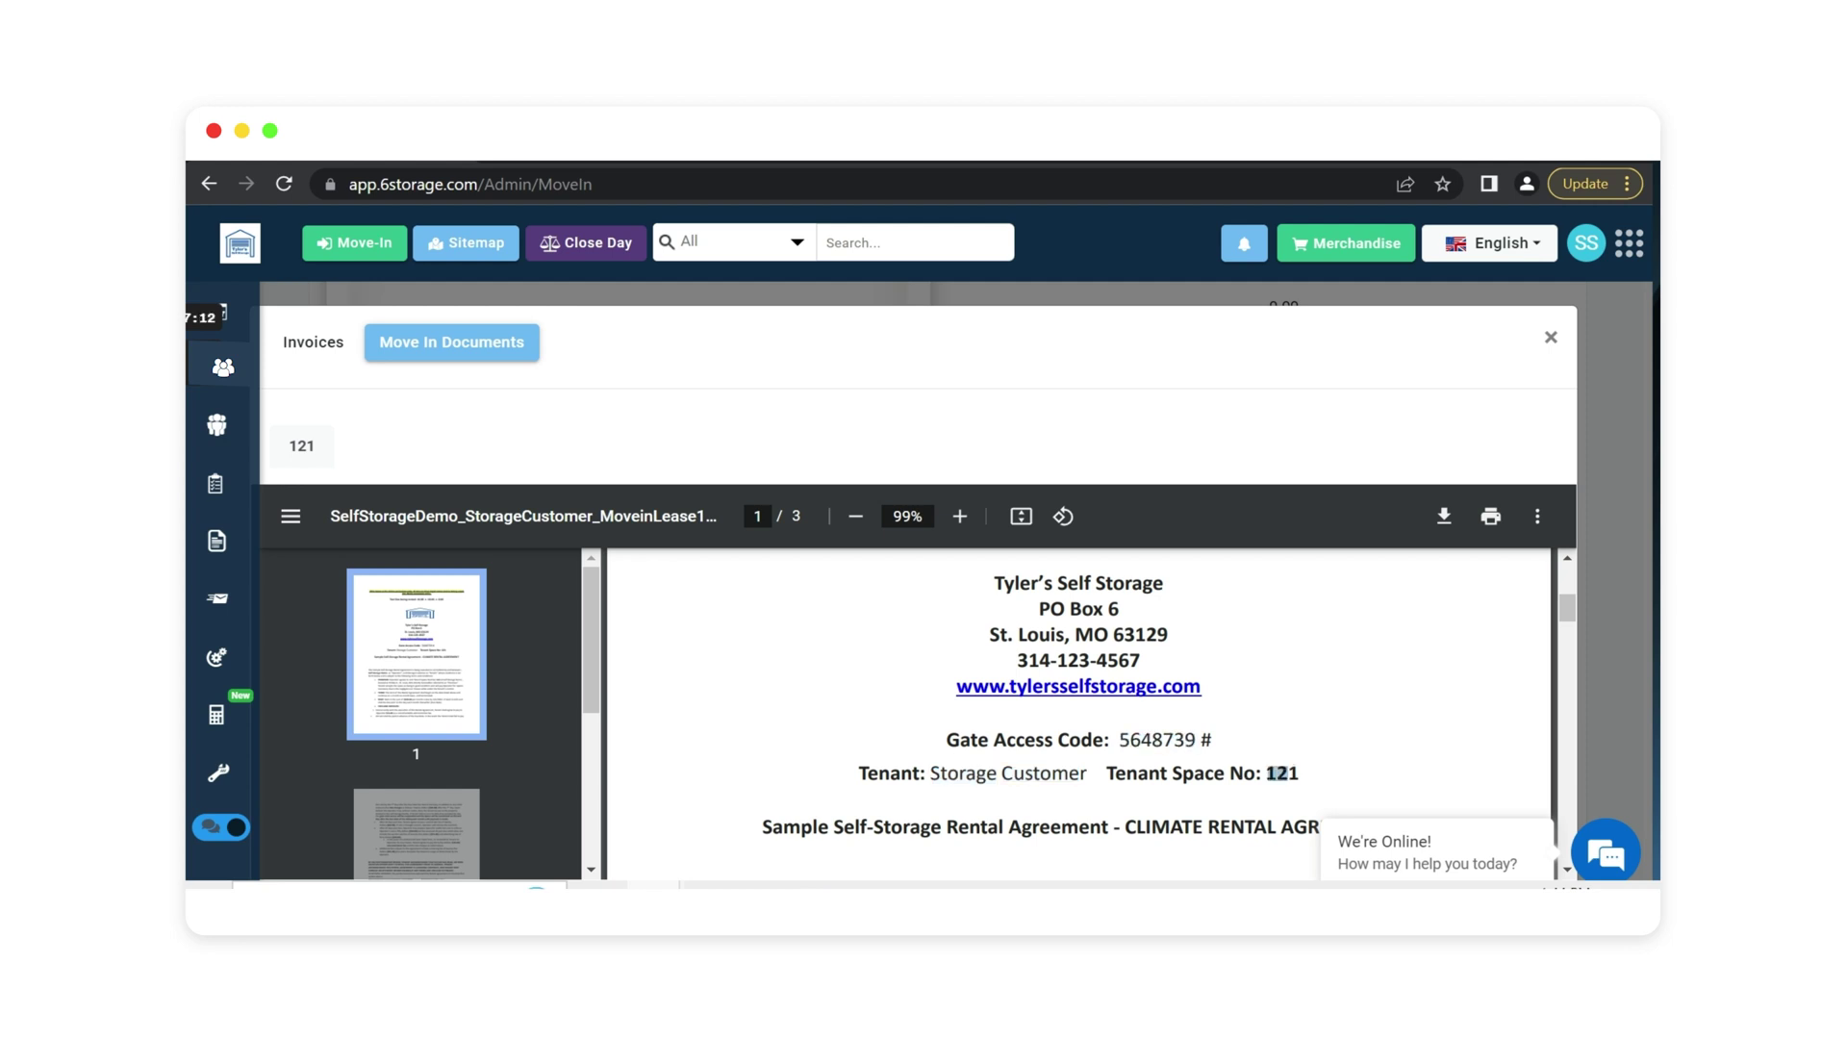
pyautogui.scroll(-10, 955, 725)
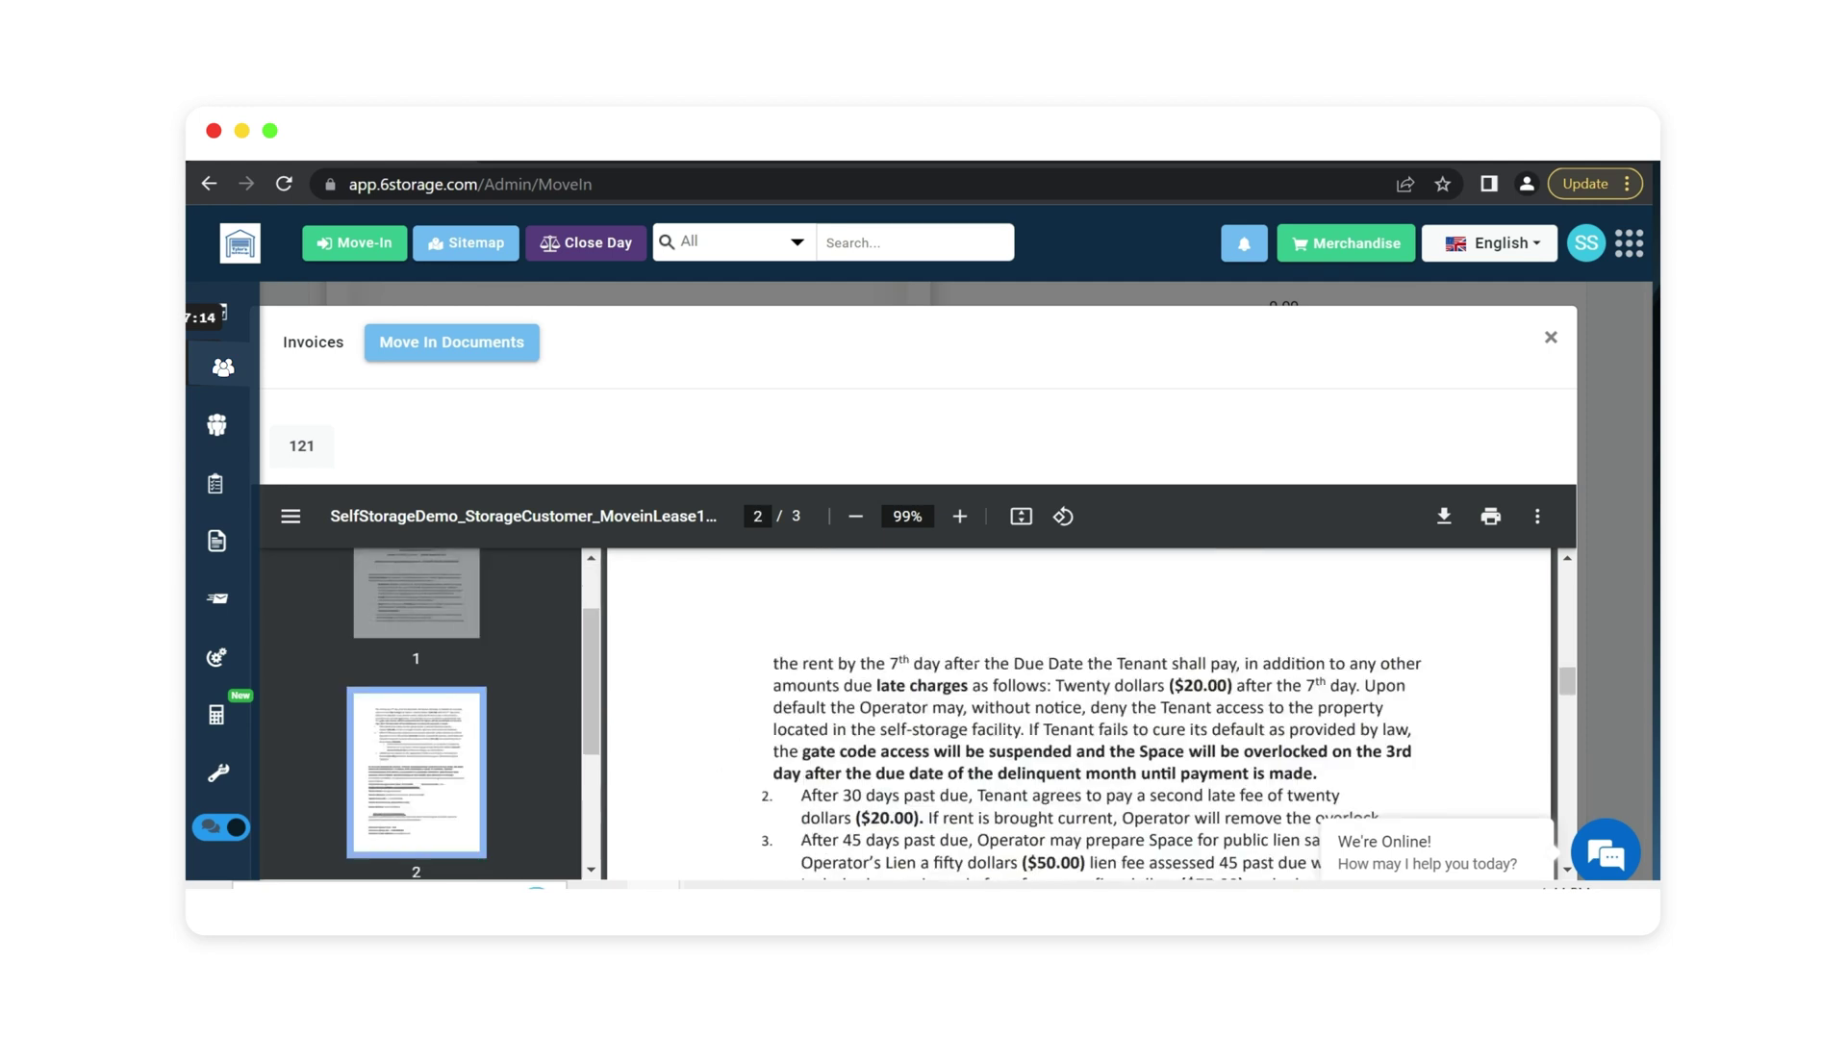
pyautogui.scroll(-8, 999, 678)
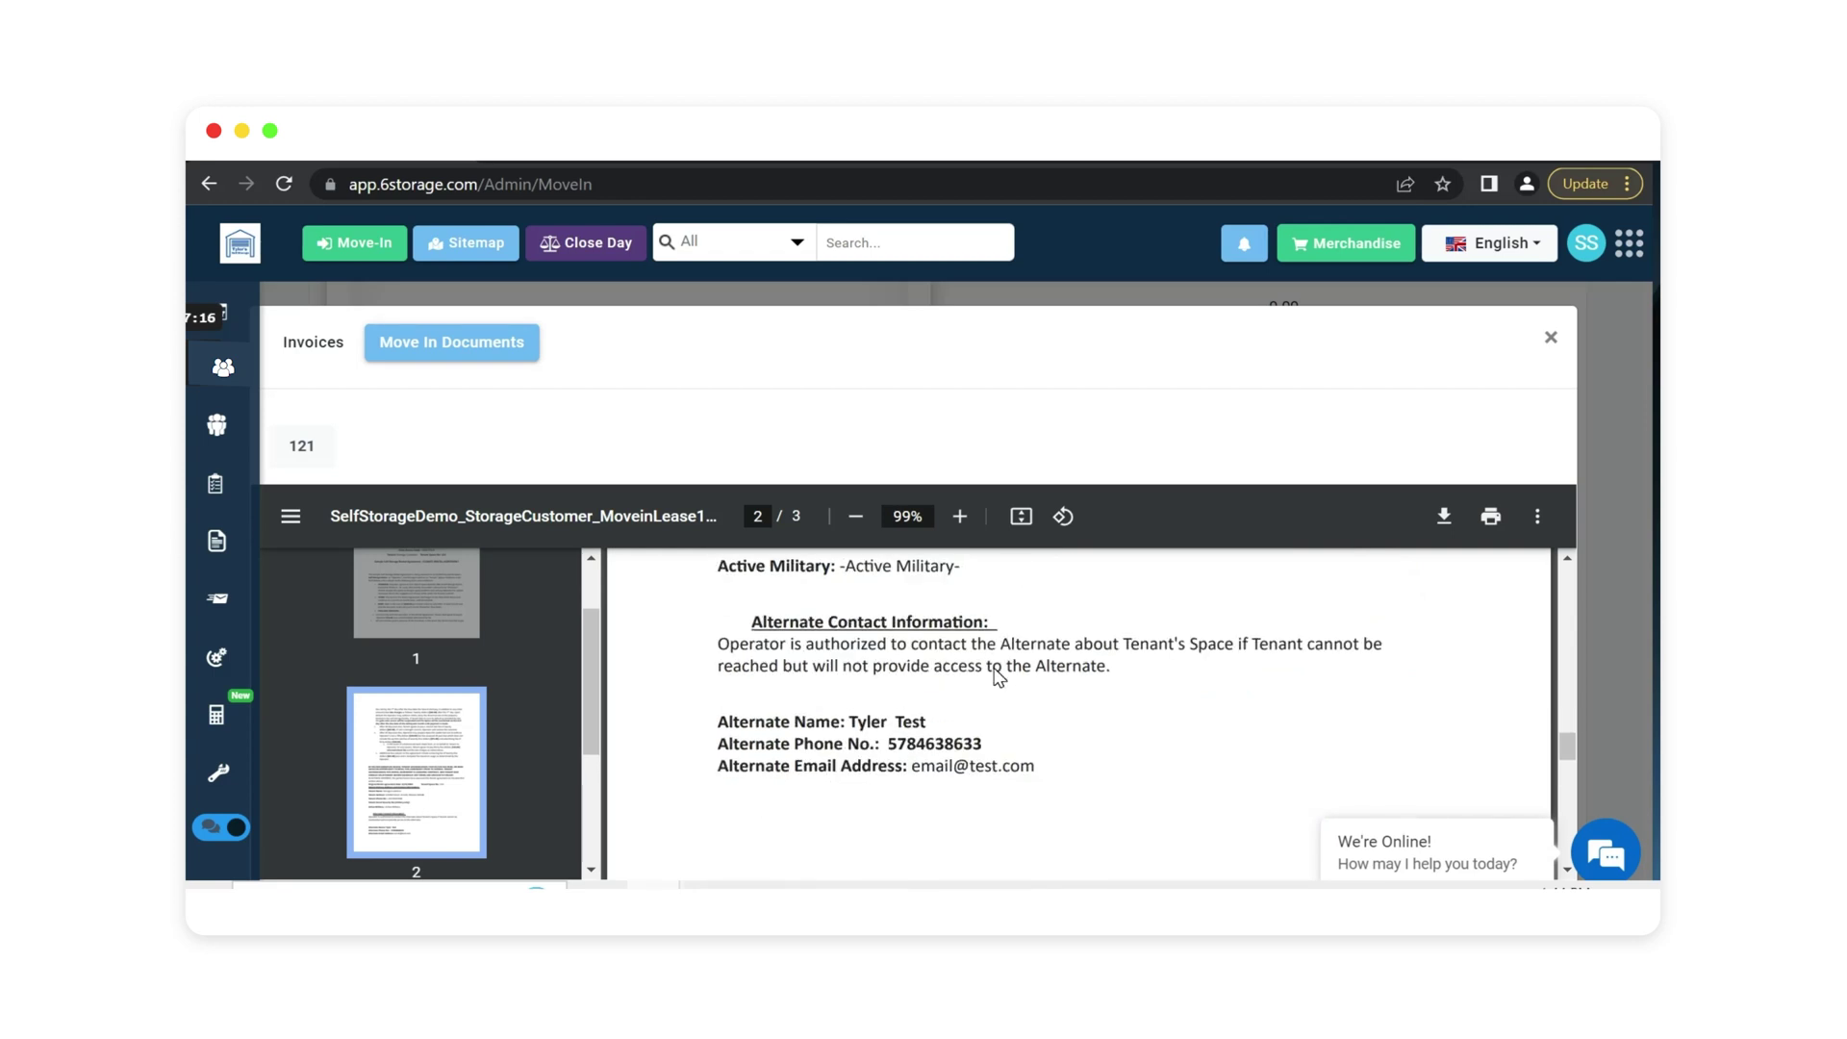
pyautogui.scroll(-8, 999, 679)
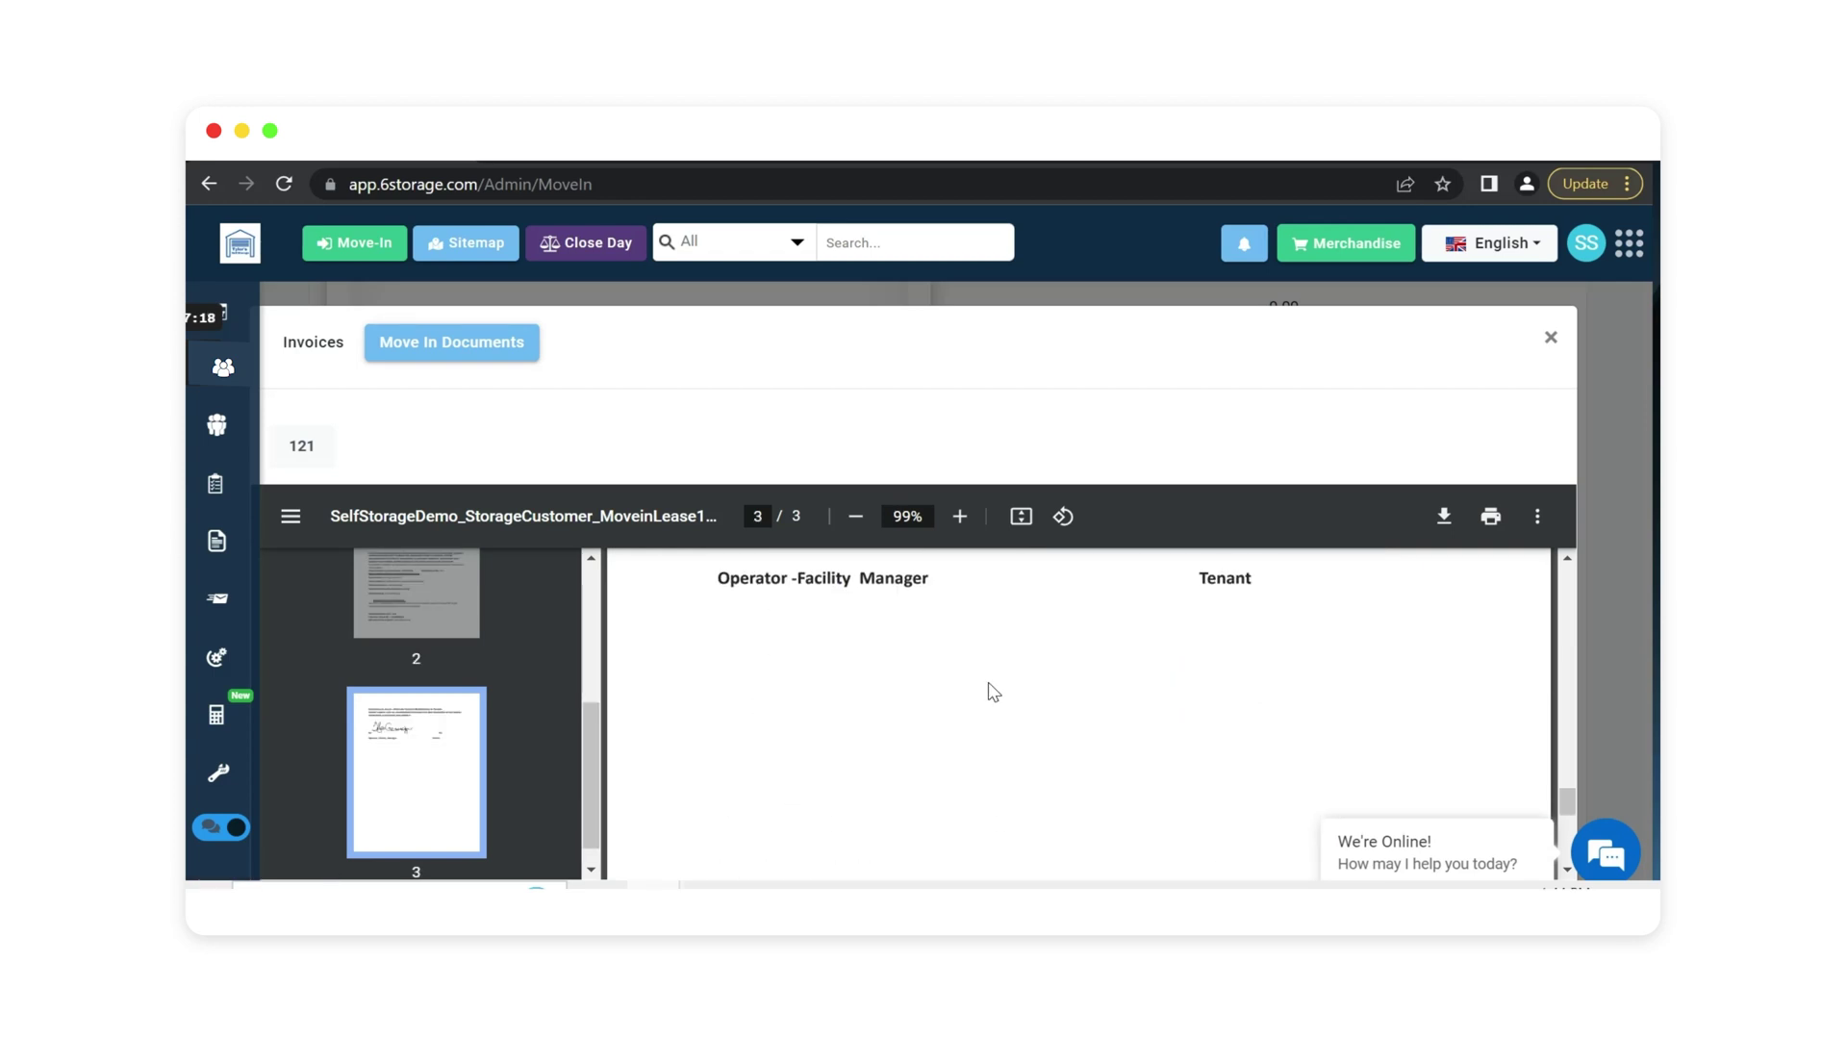
# Close the documents preview and pay the $54.84 move-in charge in Cash.
pyautogui.click(1553, 340)
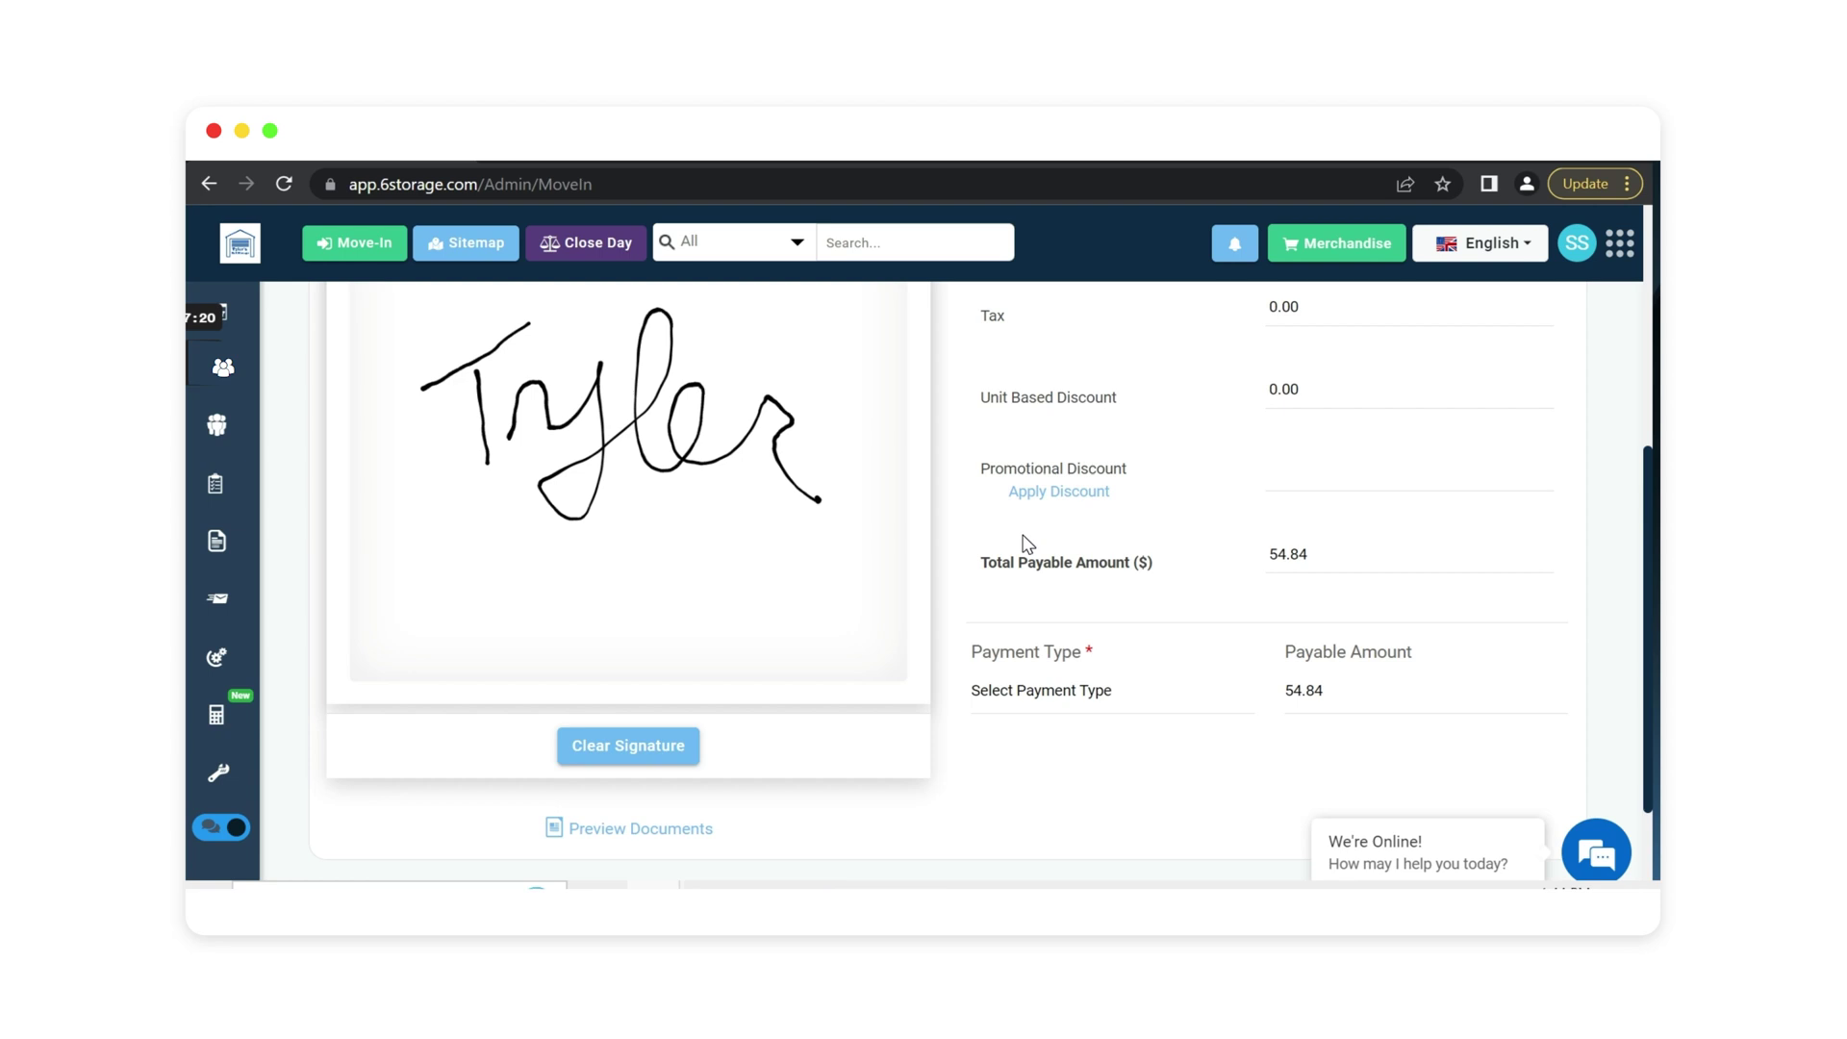
pyautogui.scroll(-2, 960, 552)
pyautogui.click(1022, 587)
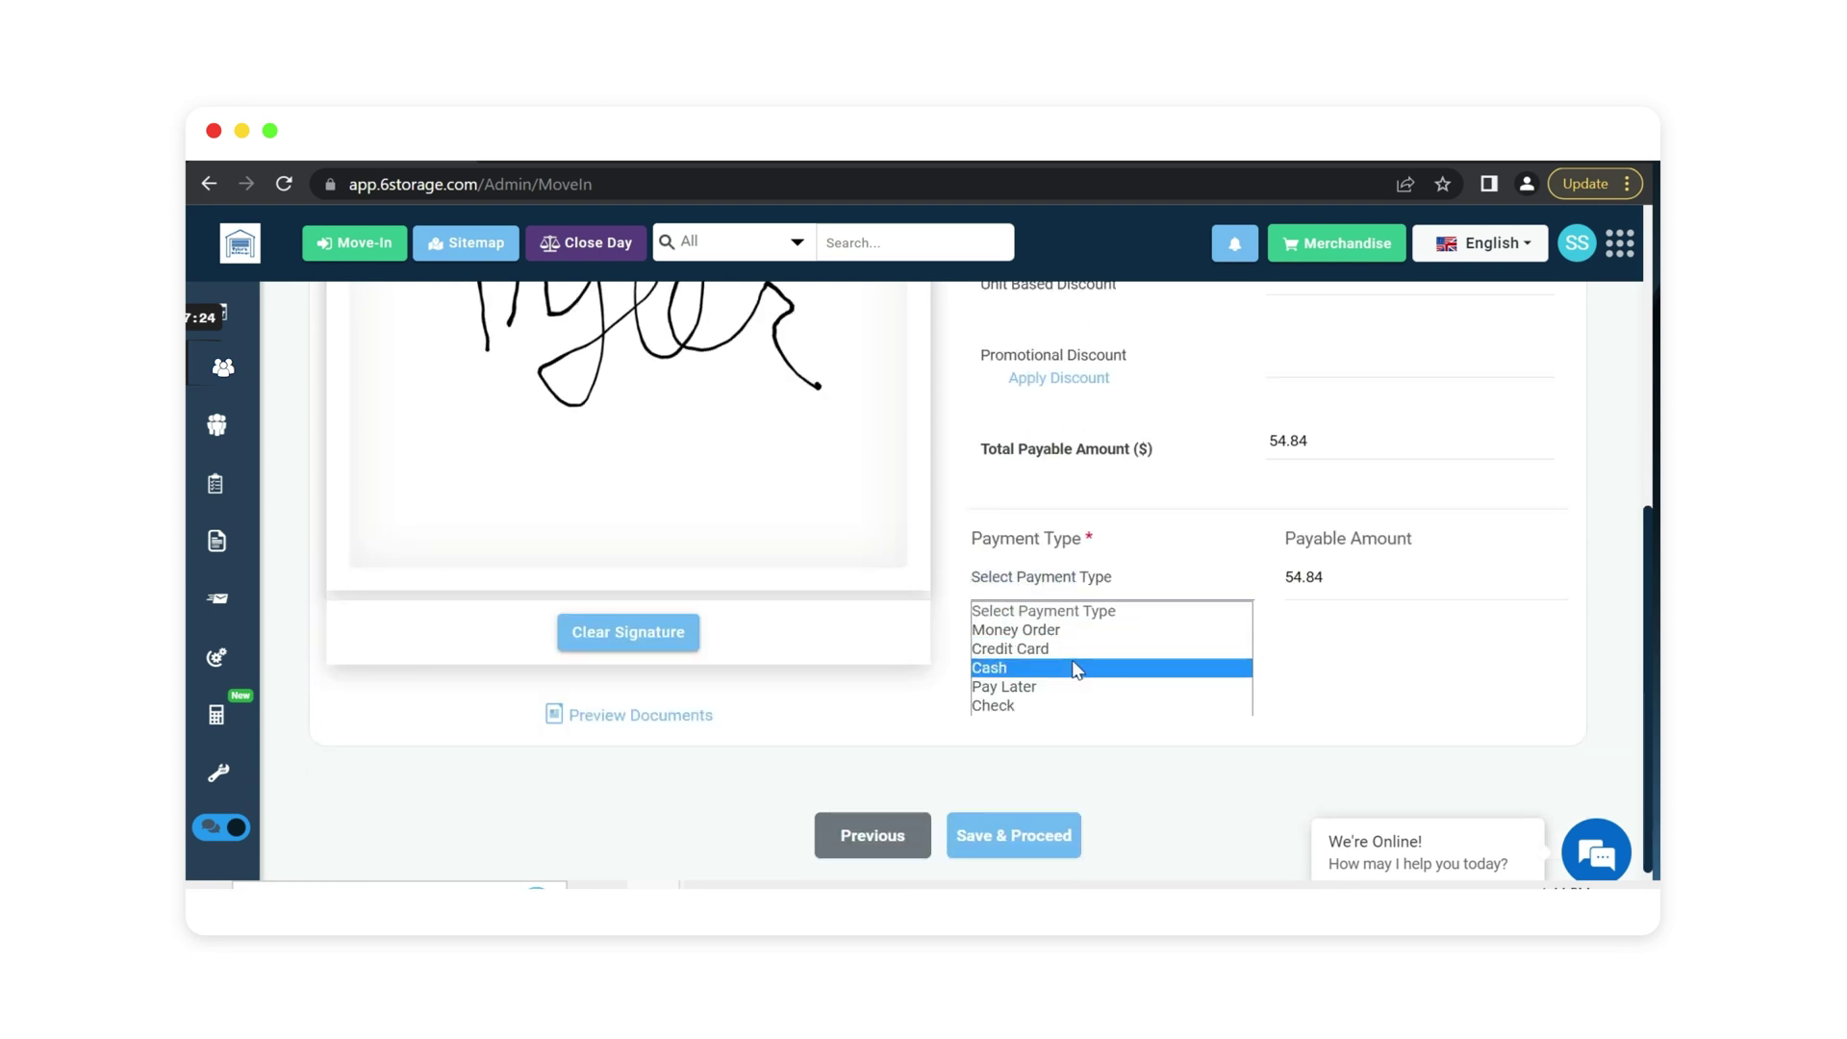
pyautogui.click(1015, 671)
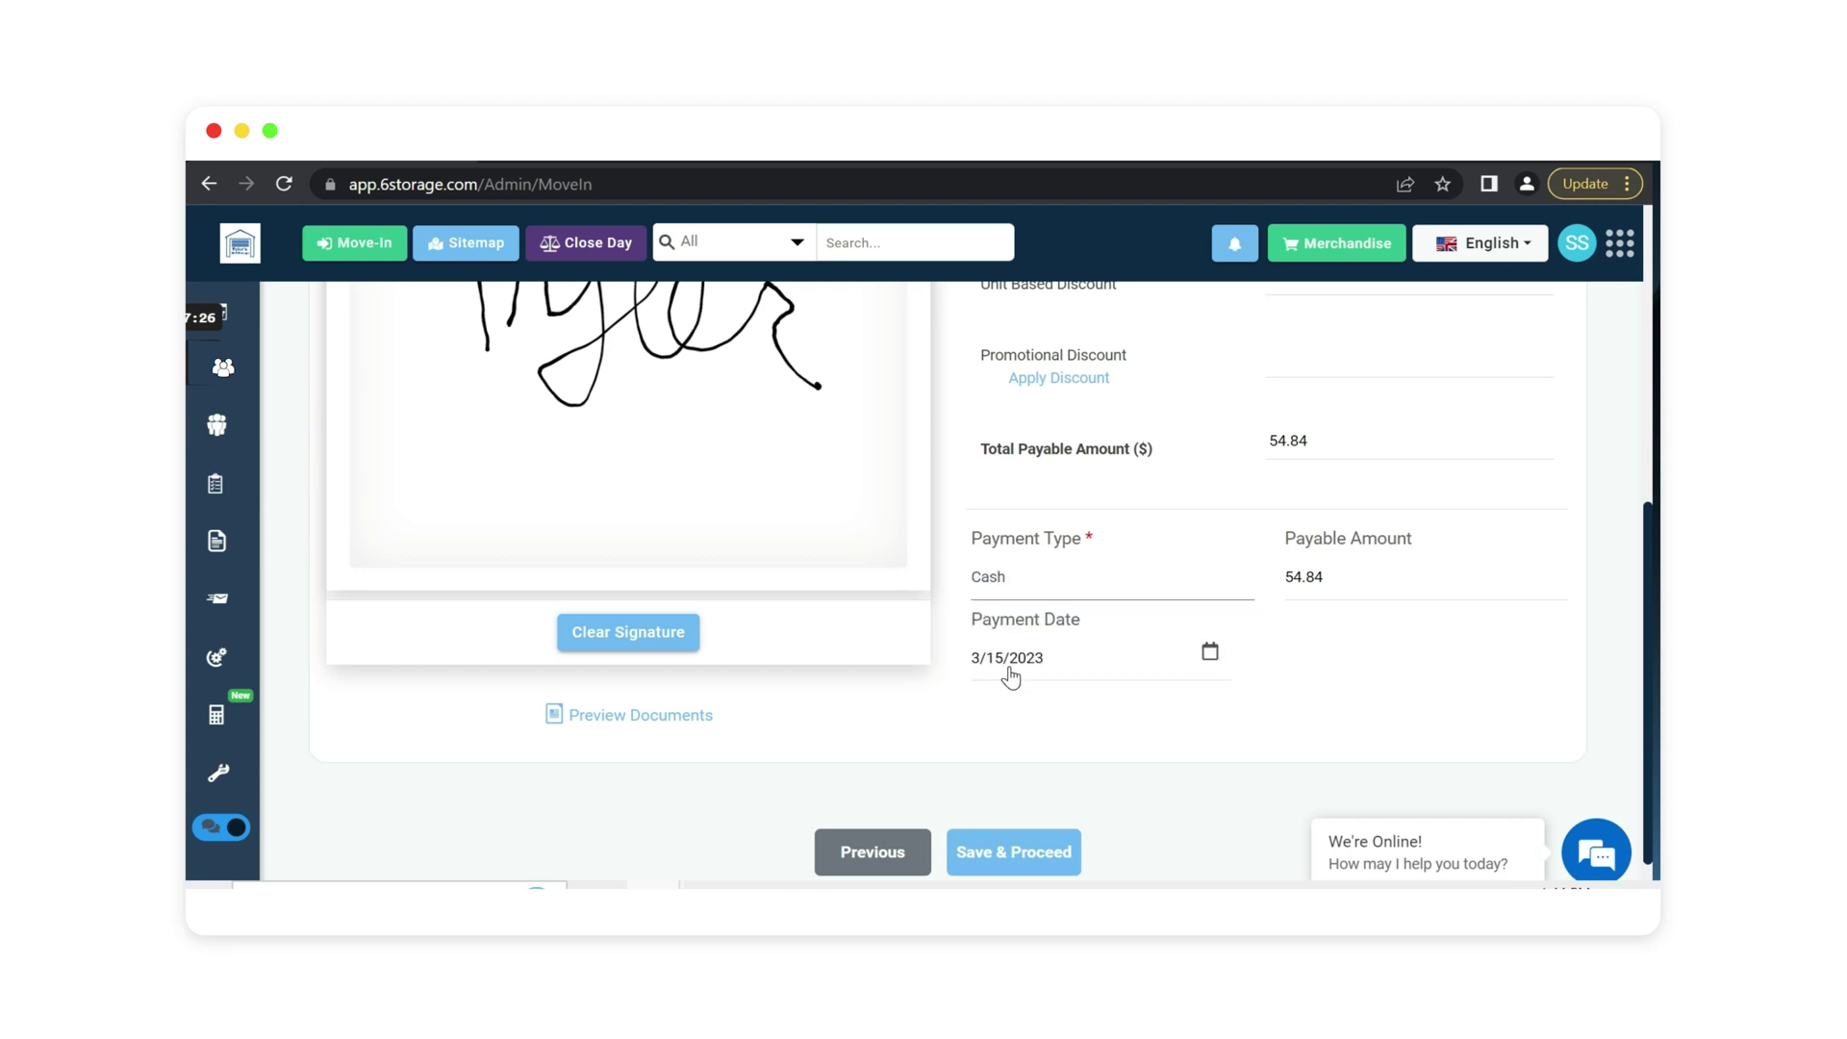
pyautogui.click(1016, 856)
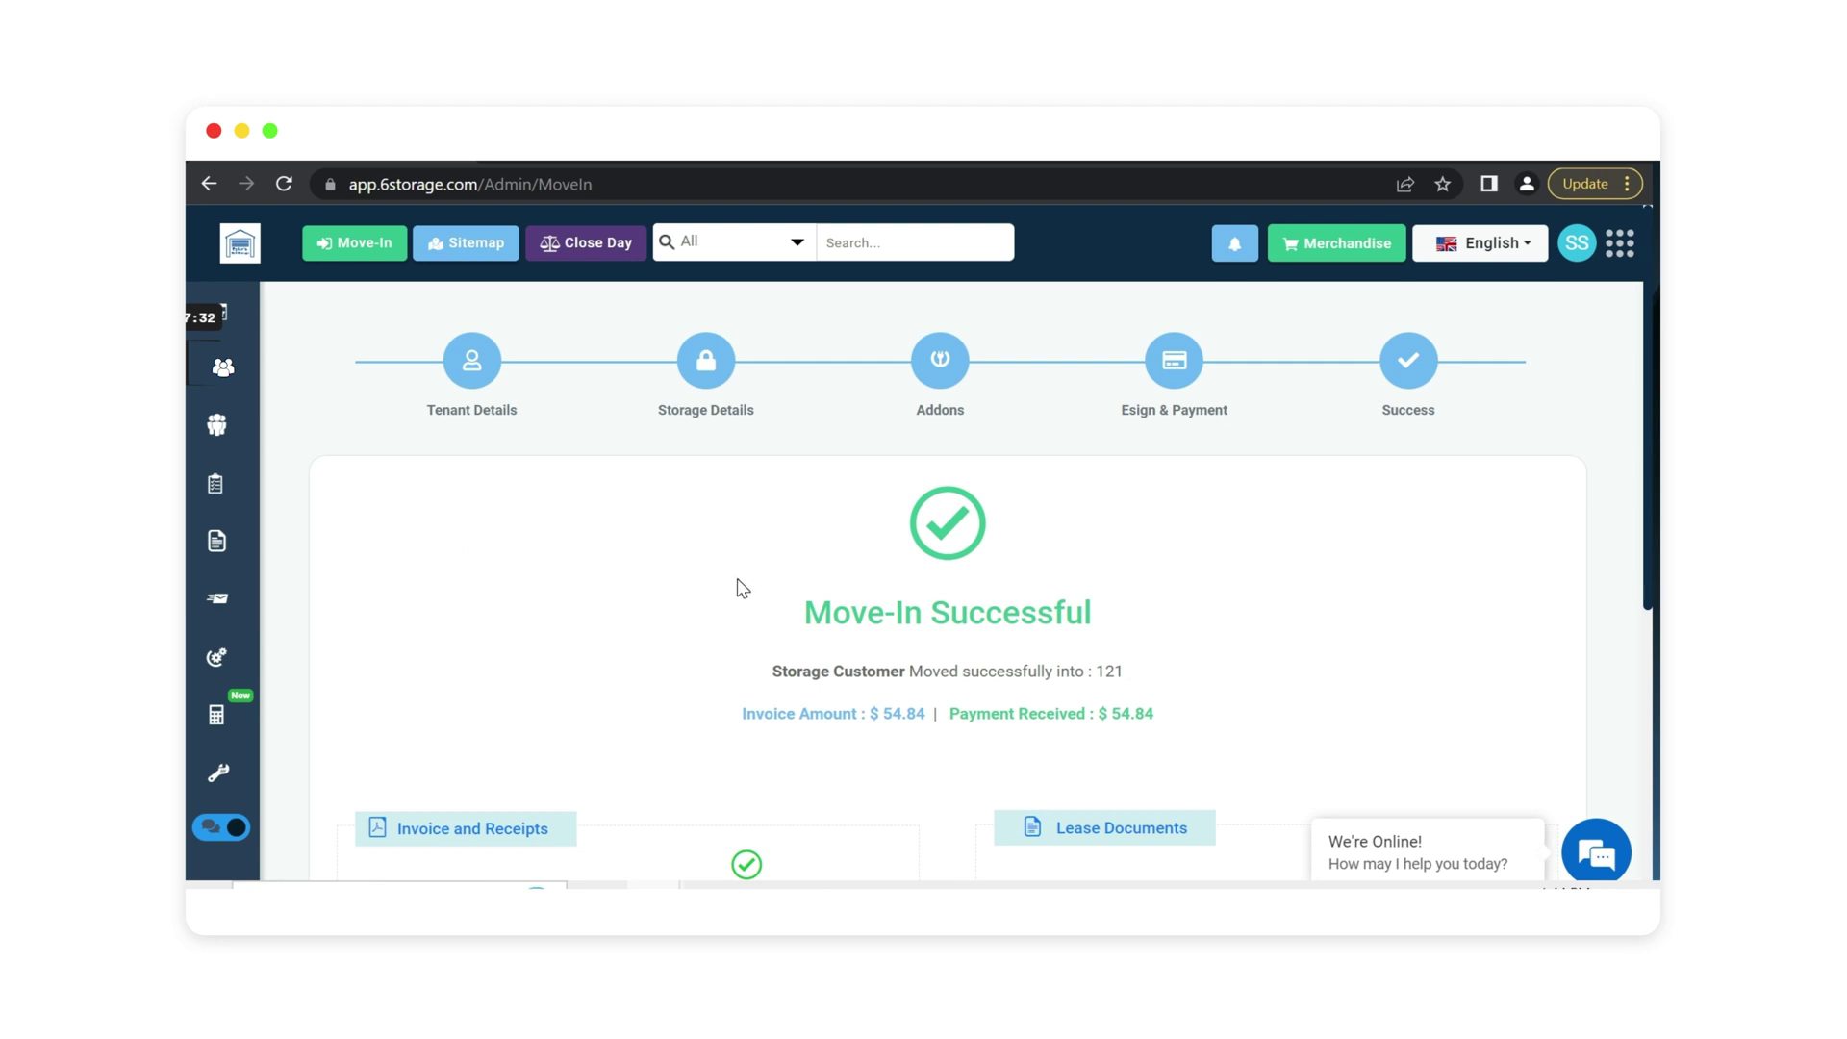
# Review Invoice No 580, Receipt No 211 and the lease, then open the new tenant's record.
pyautogui.scroll(-1, 693, 577)
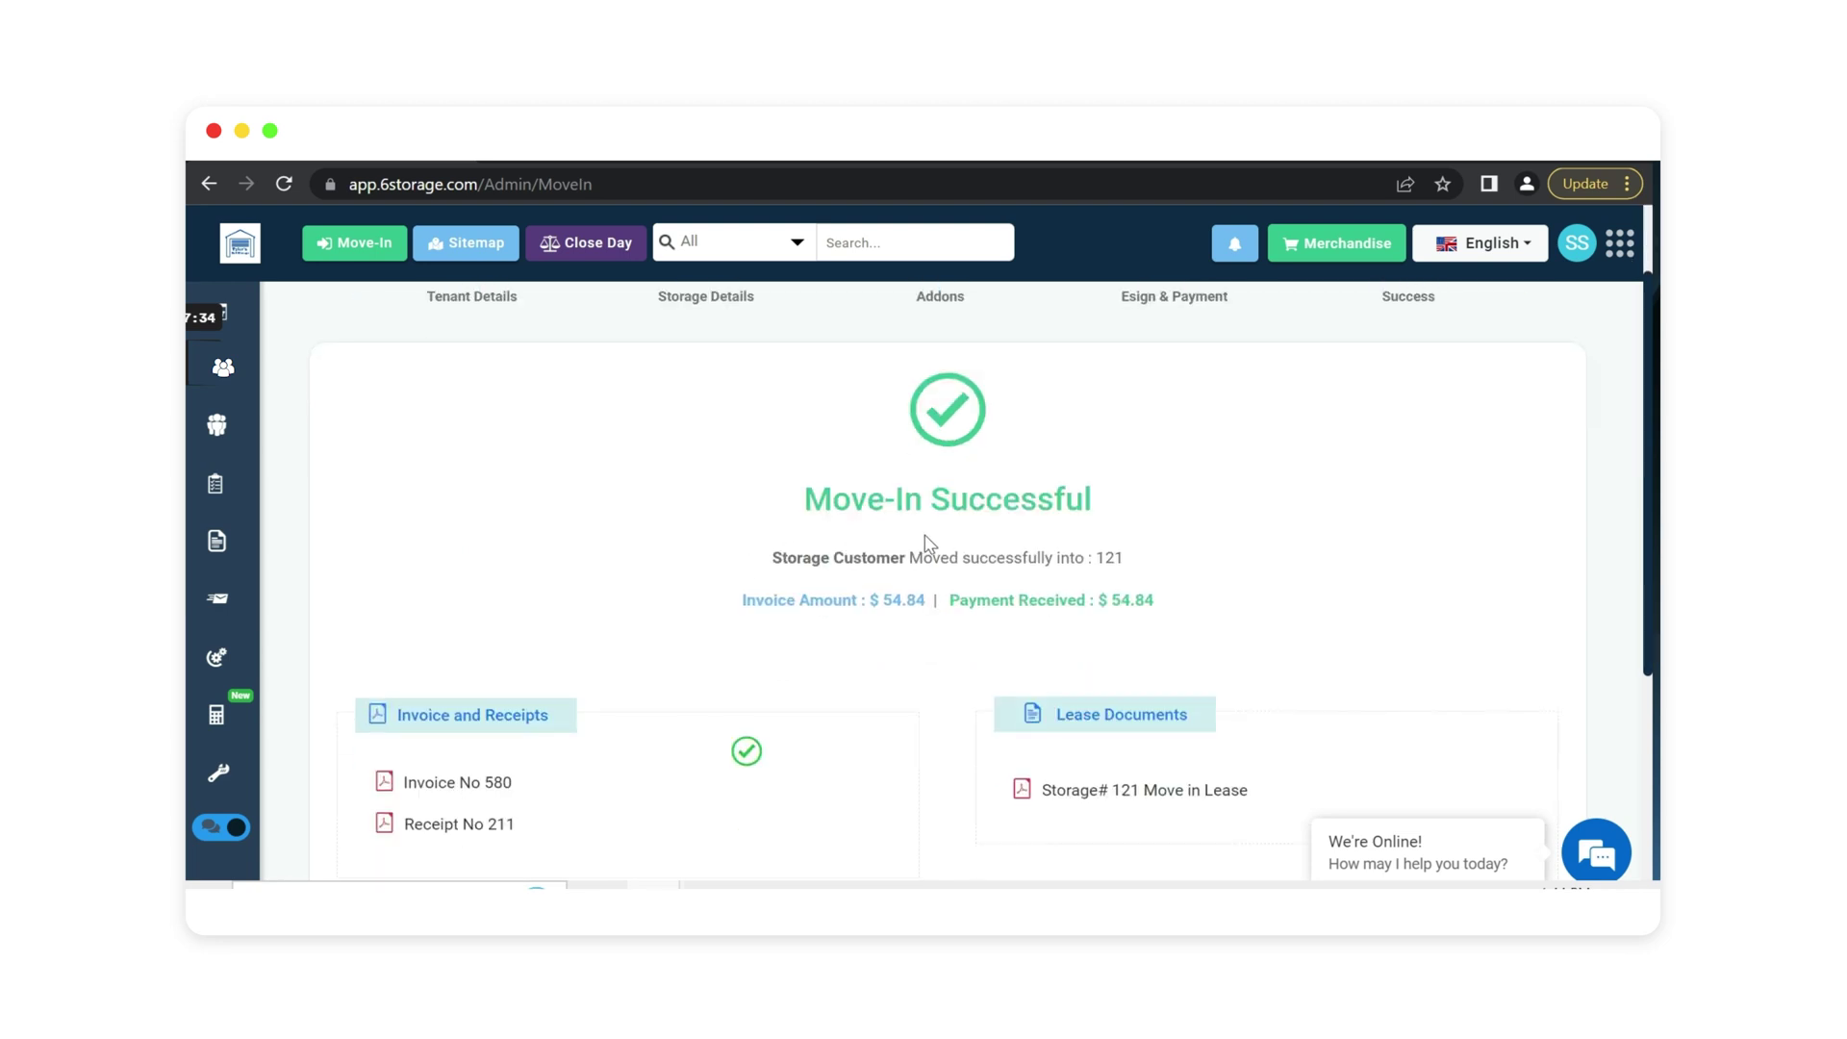
pyautogui.scroll(-1, 635, 520)
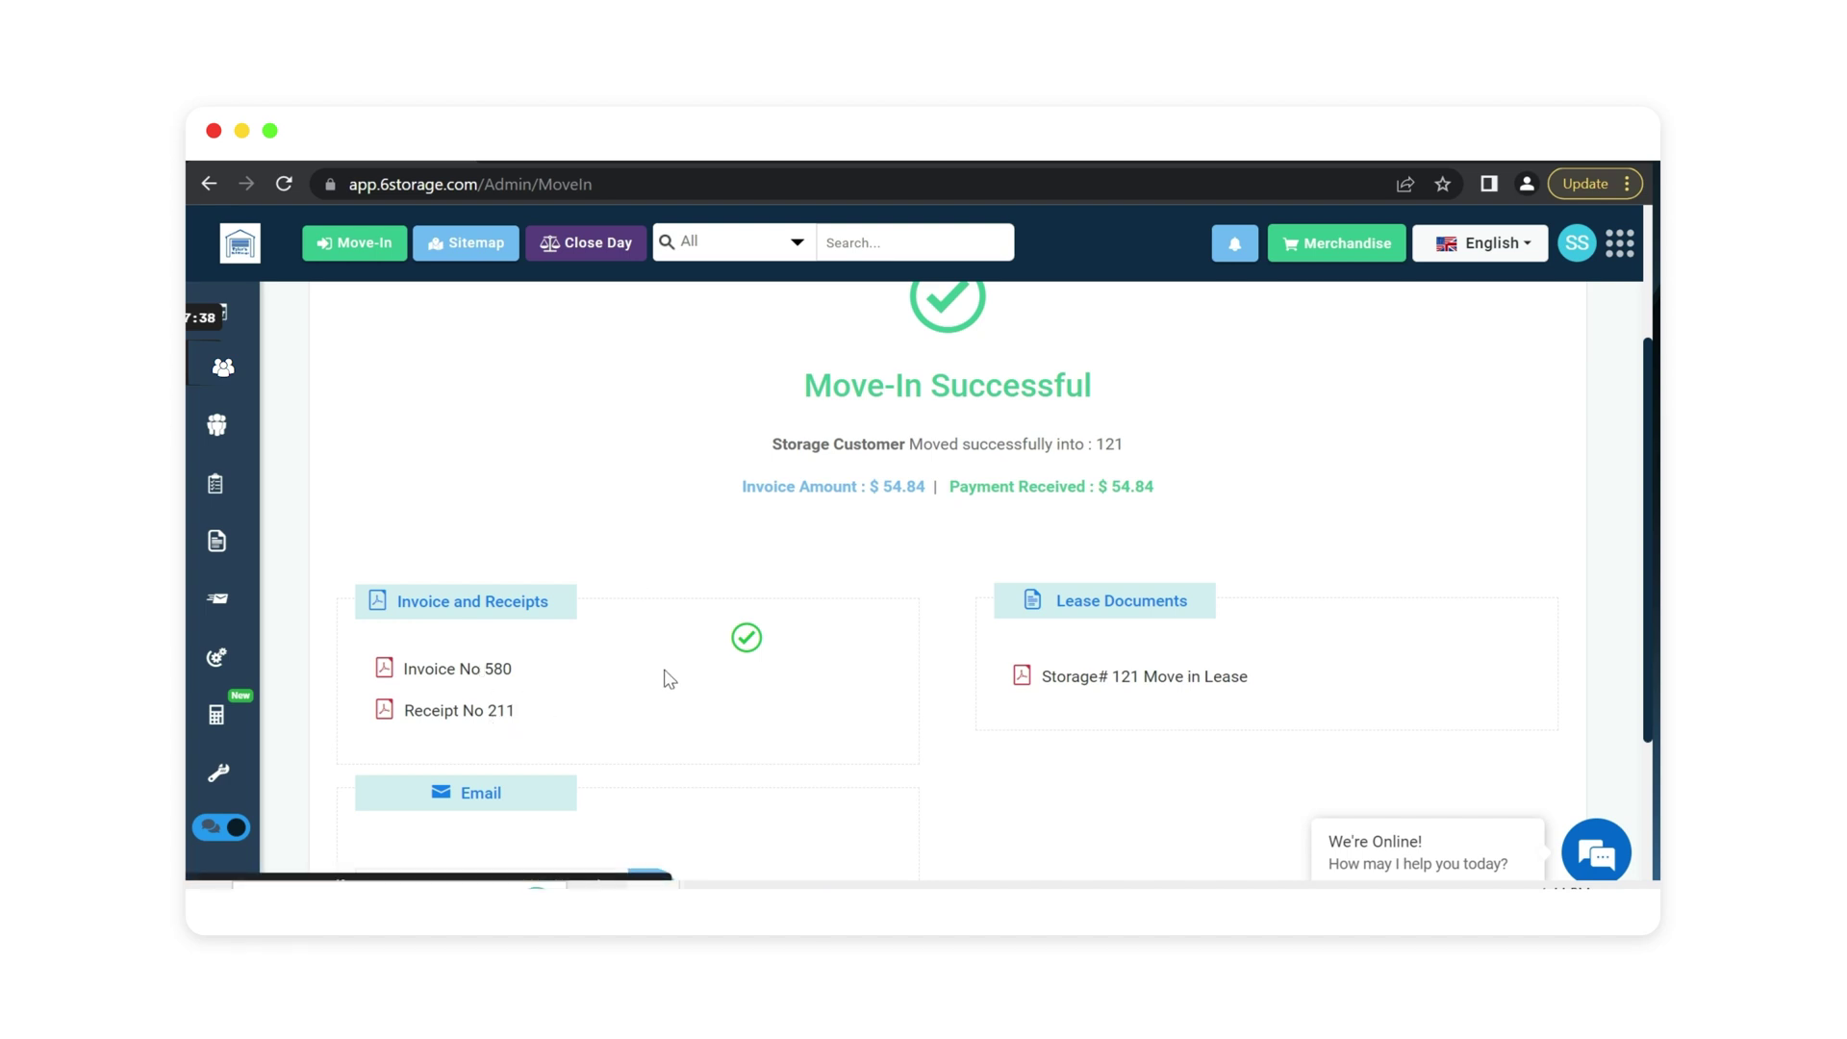
pyautogui.scroll(-1, 1058, 549)
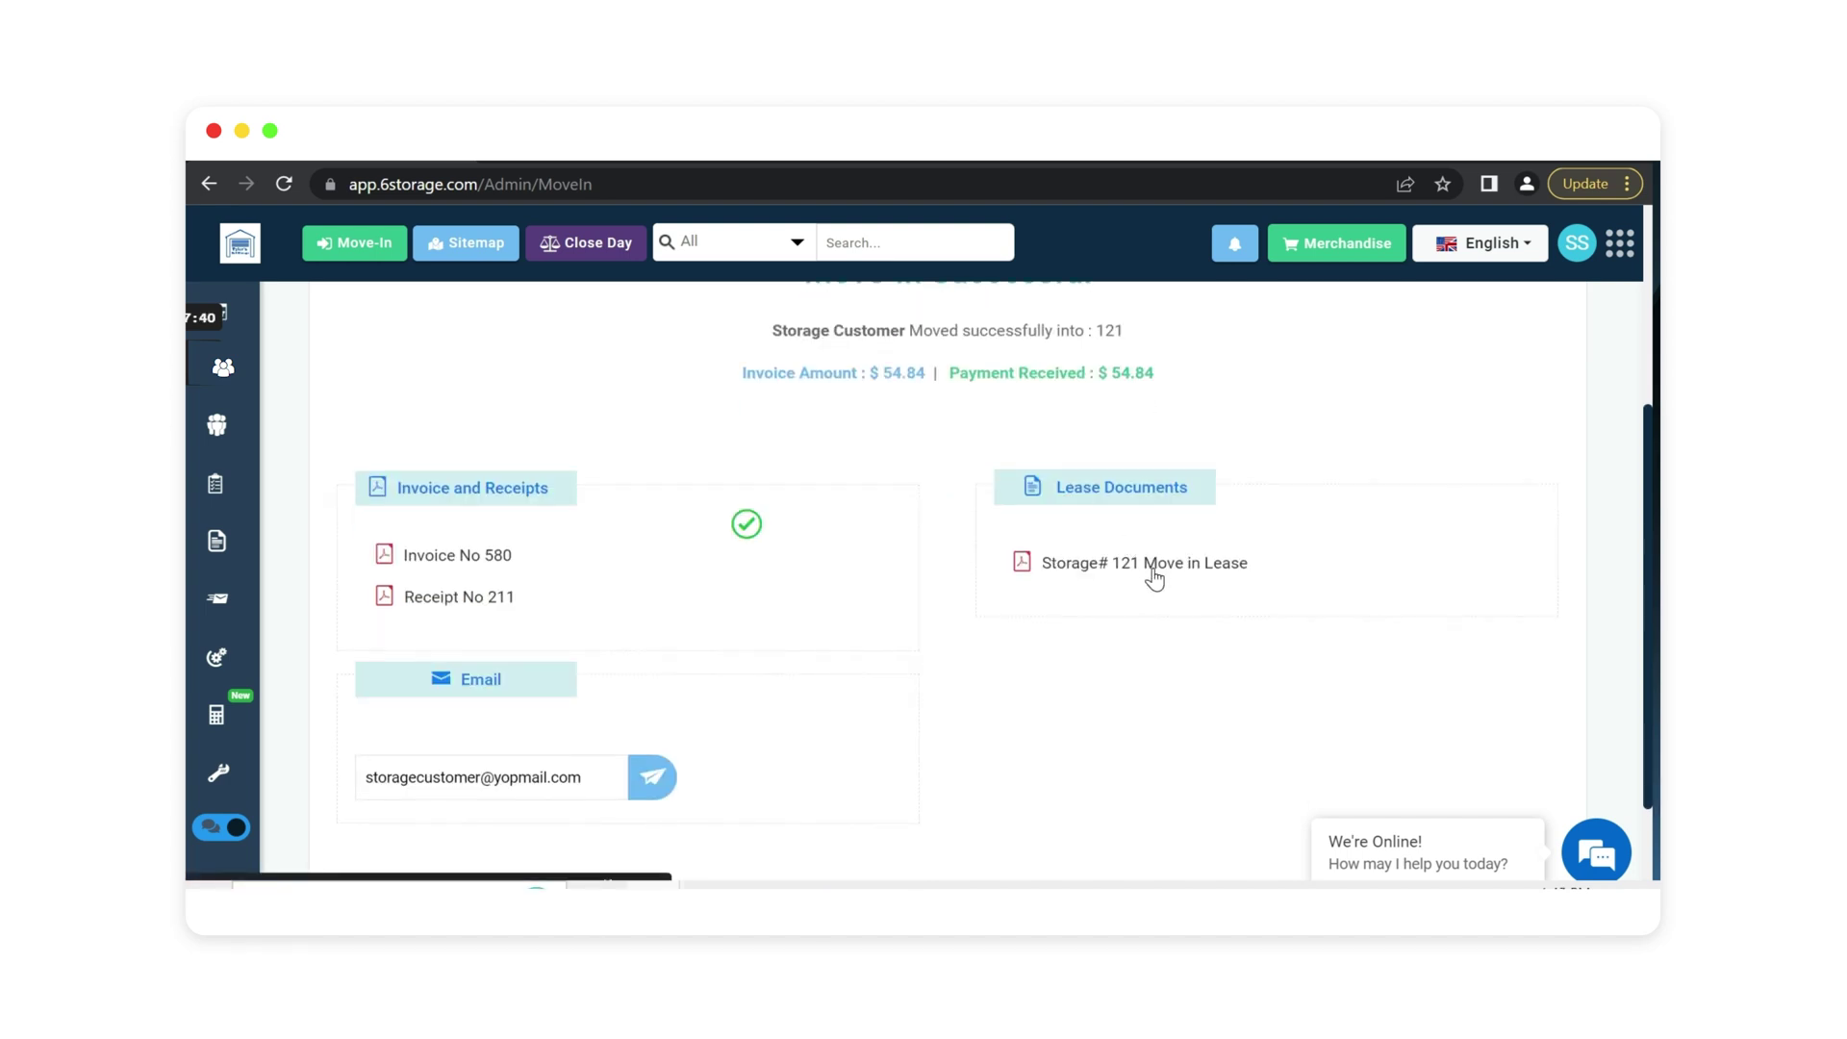
pyautogui.scroll(-1, 717, 620)
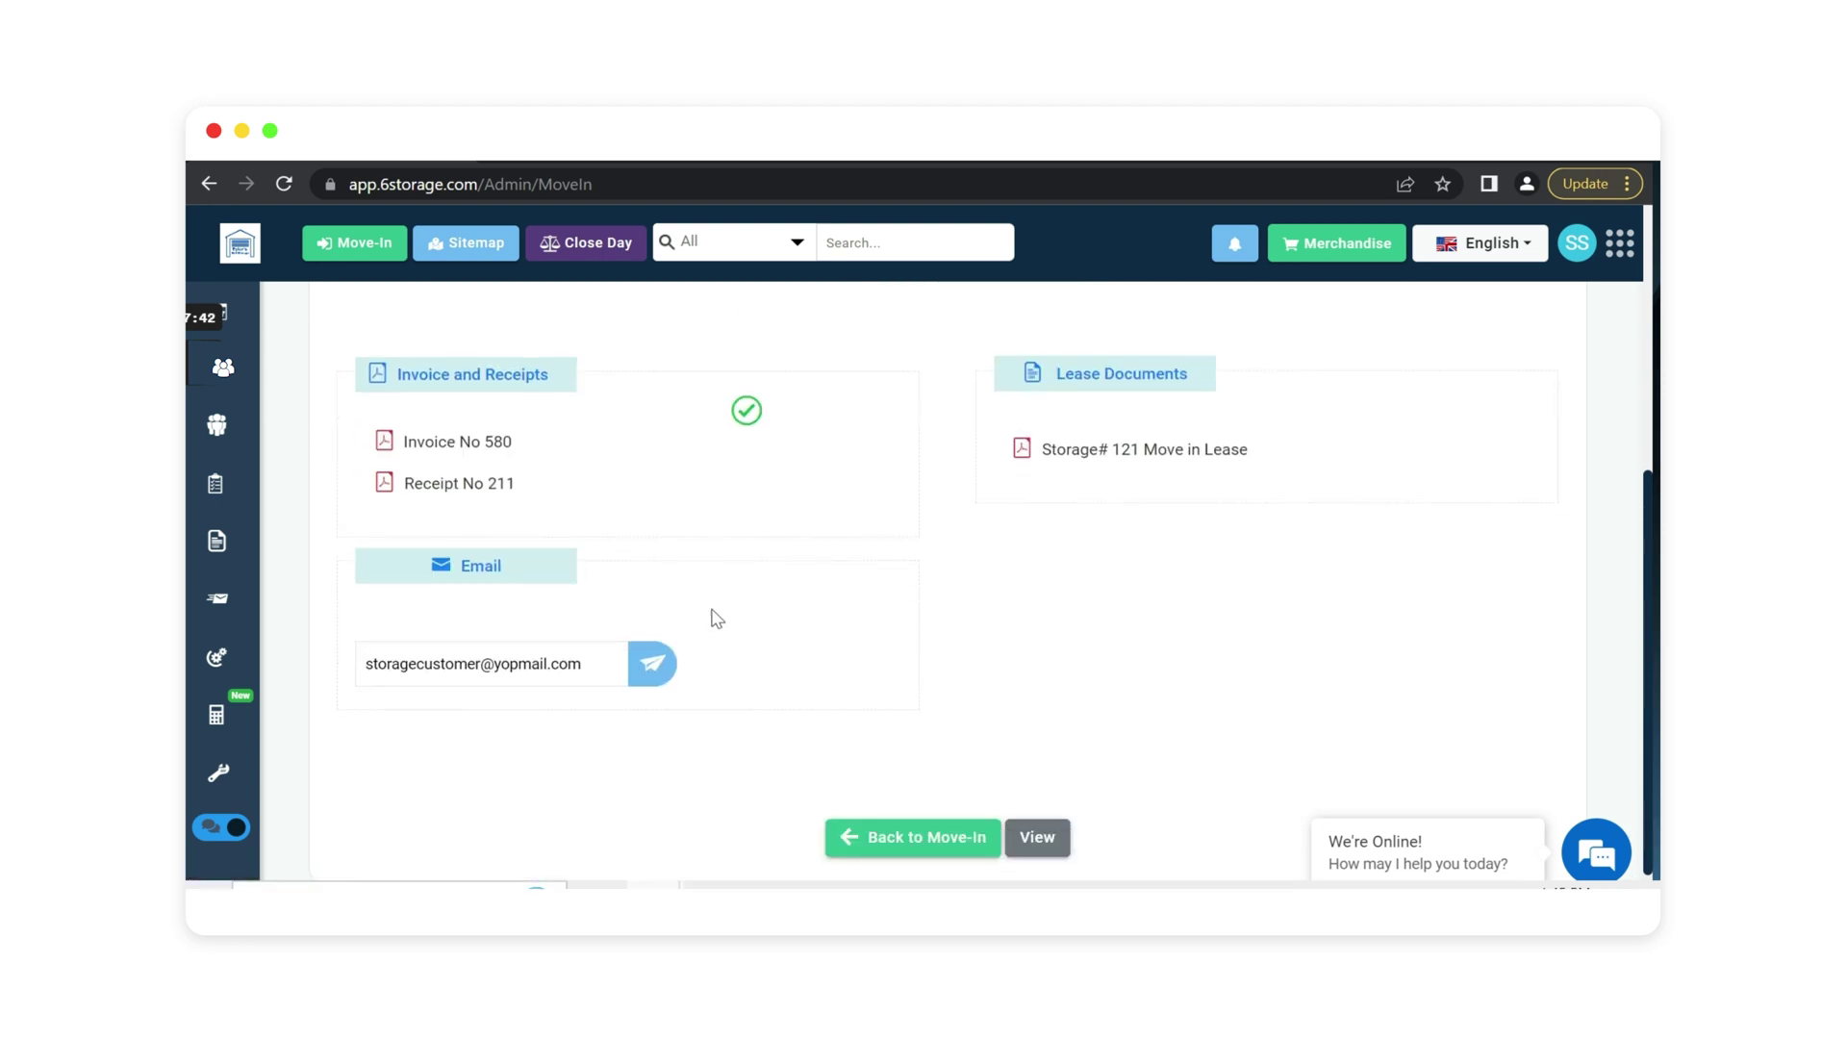
pyautogui.scroll(2, 806, 716)
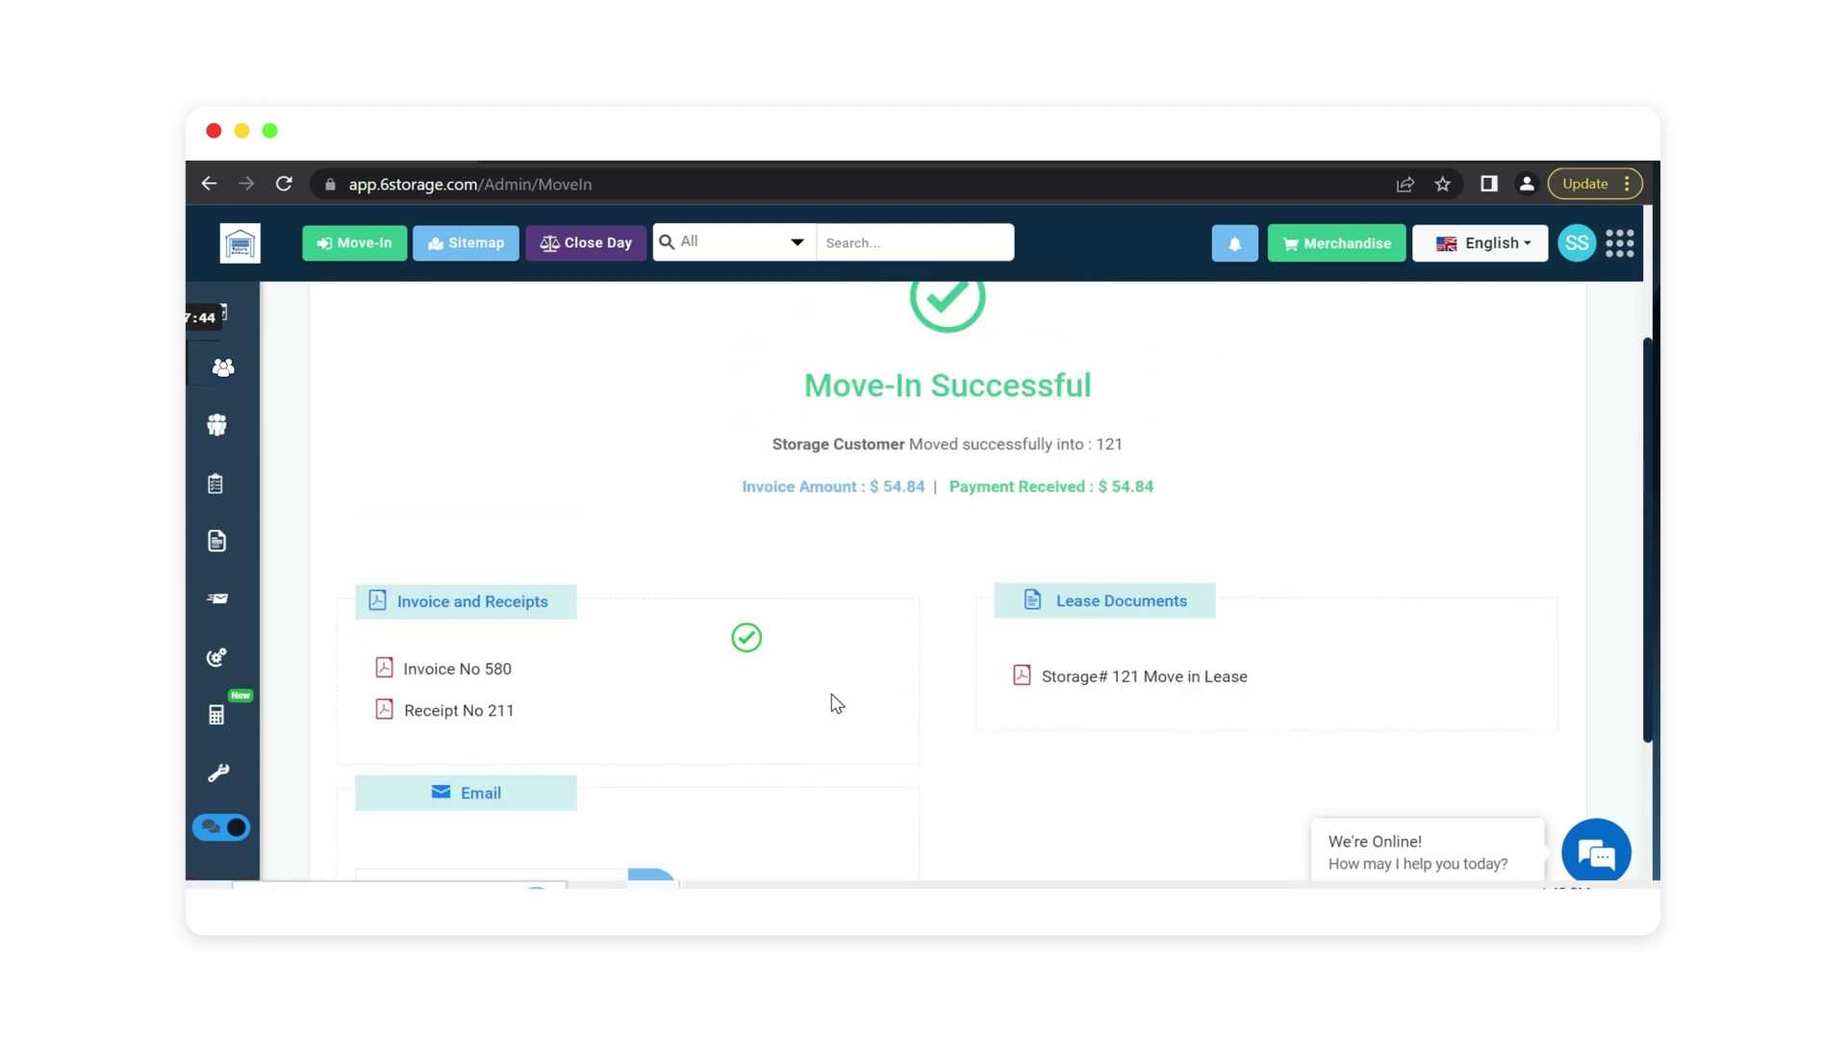
pyautogui.scroll(-2, 877, 724)
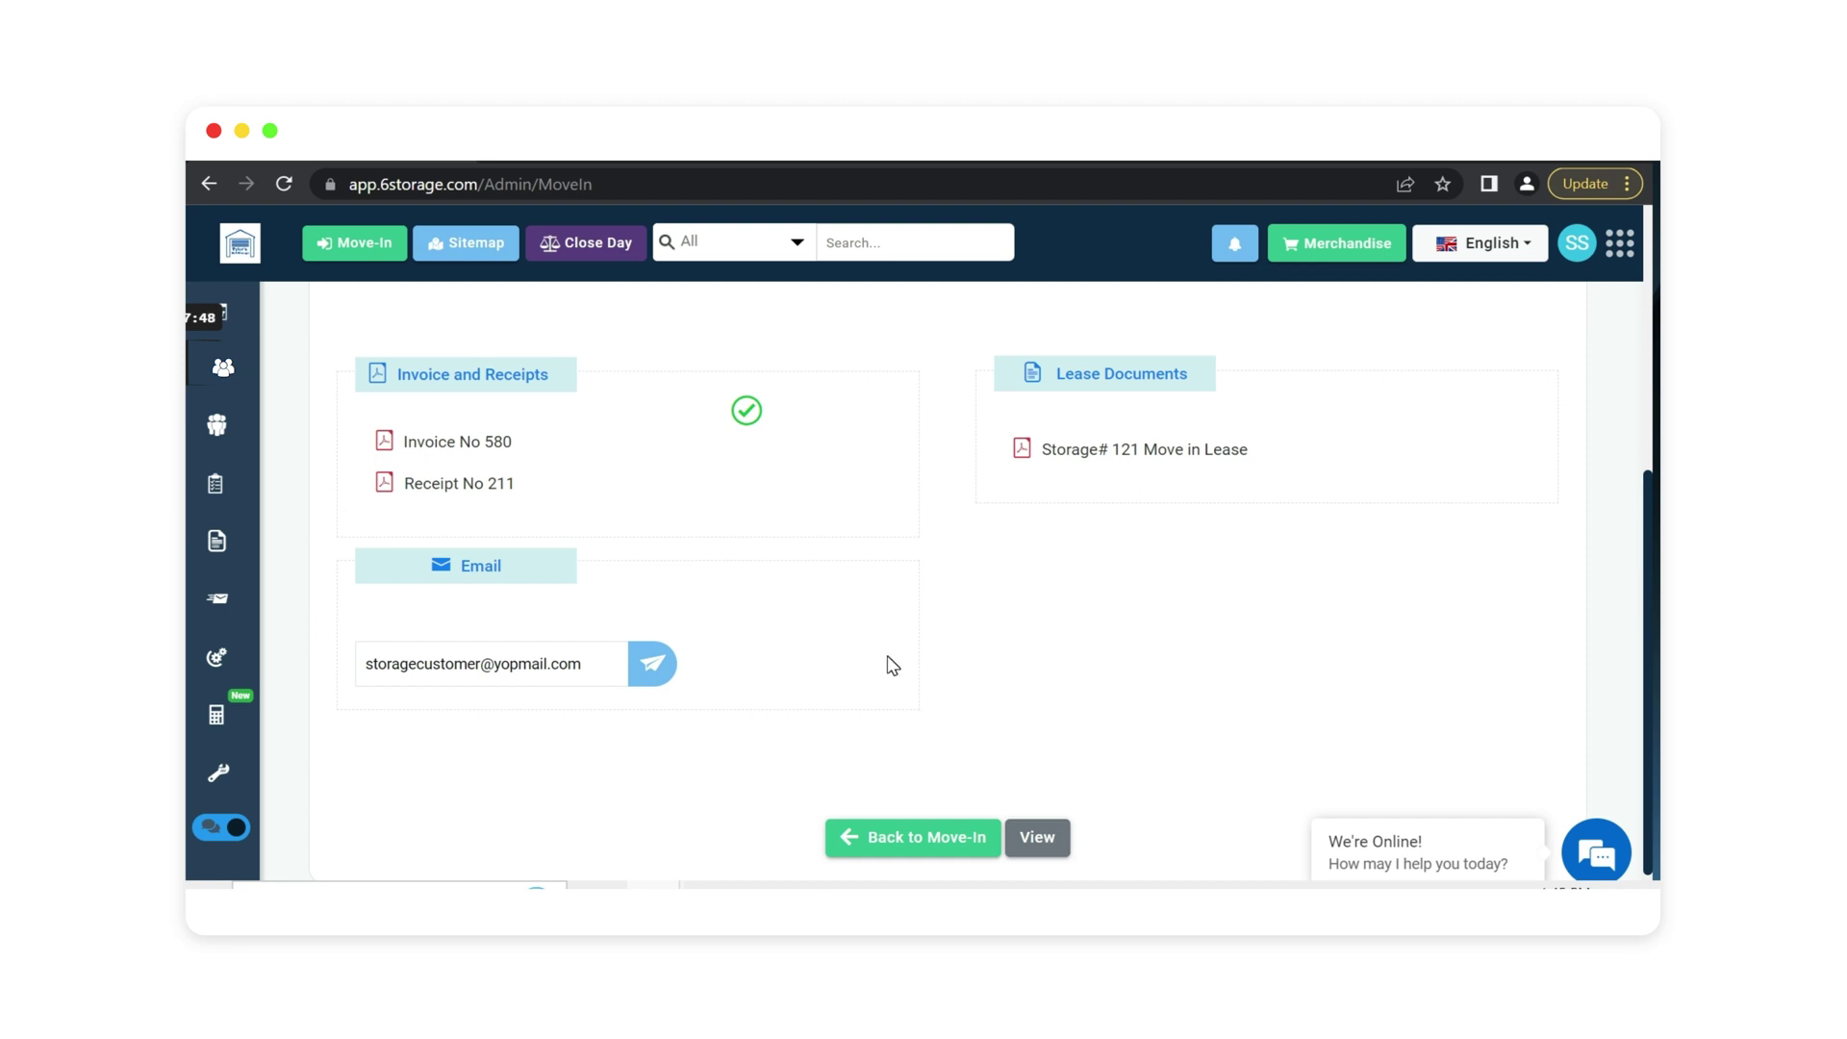
pyautogui.scroll(-1, 895, 664)
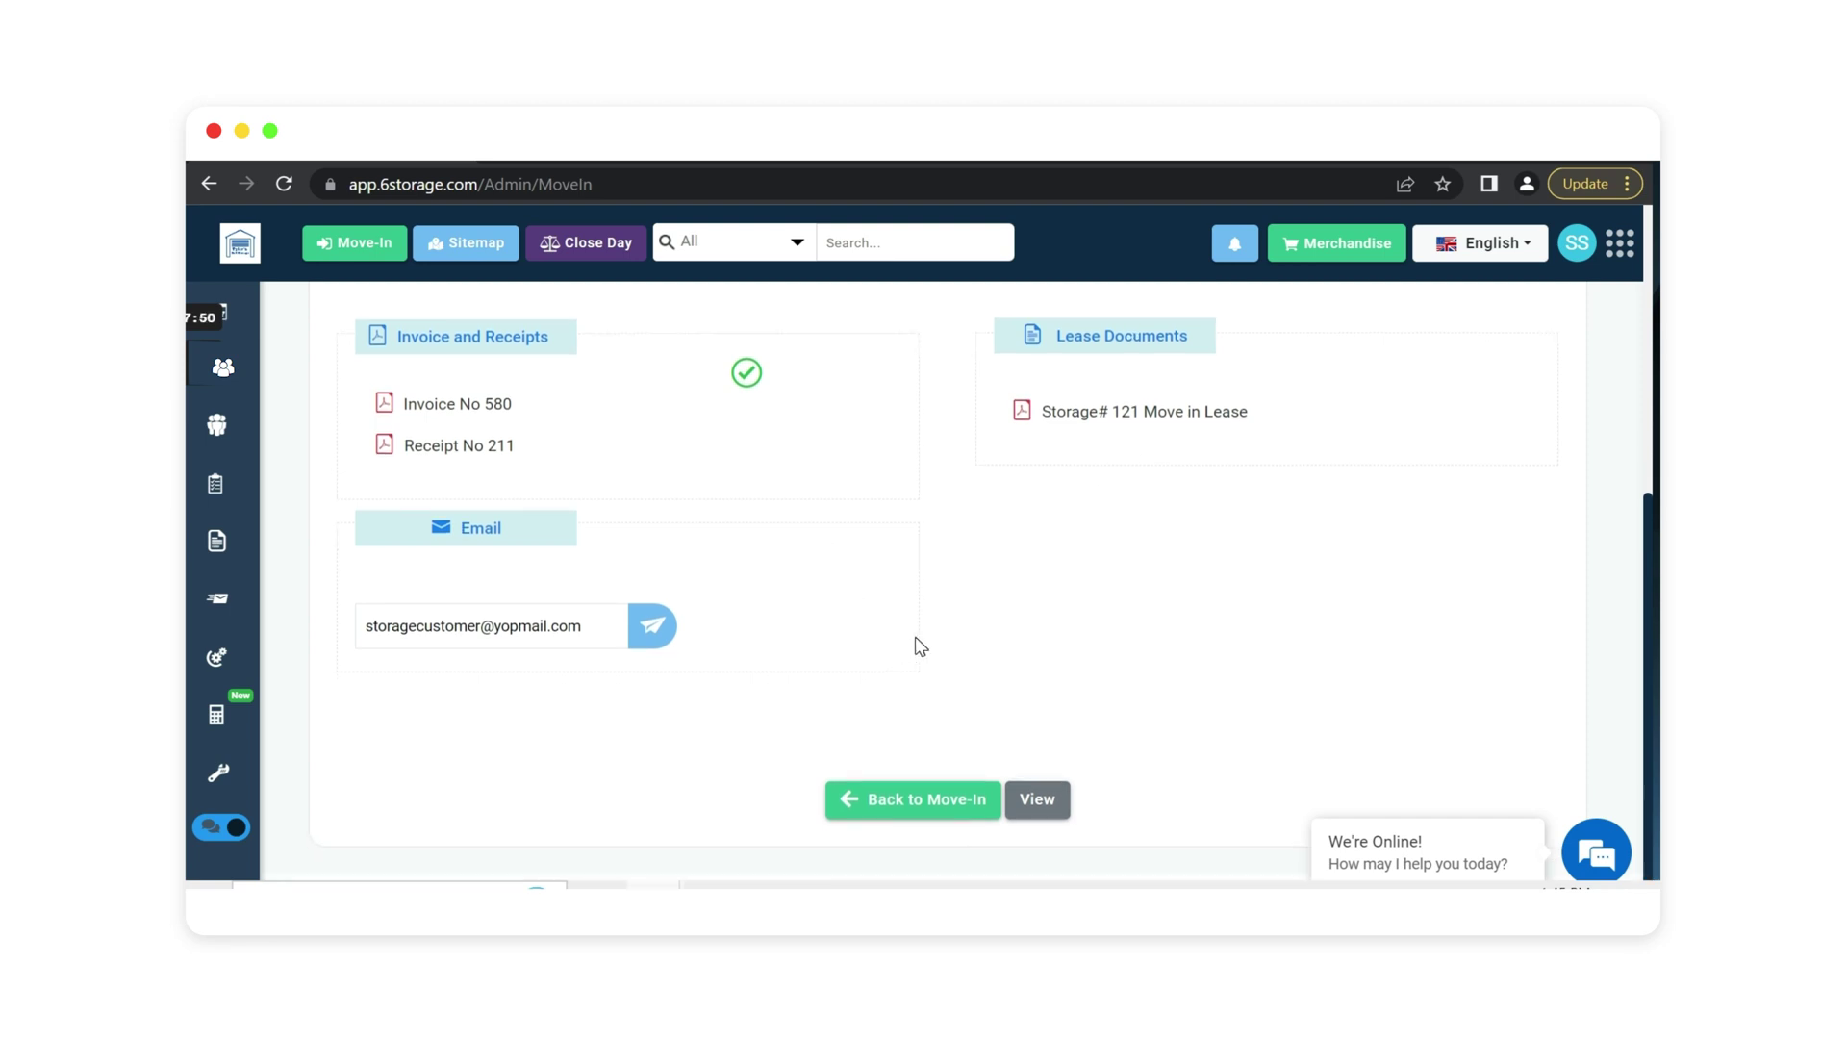
pyautogui.click(1054, 804)
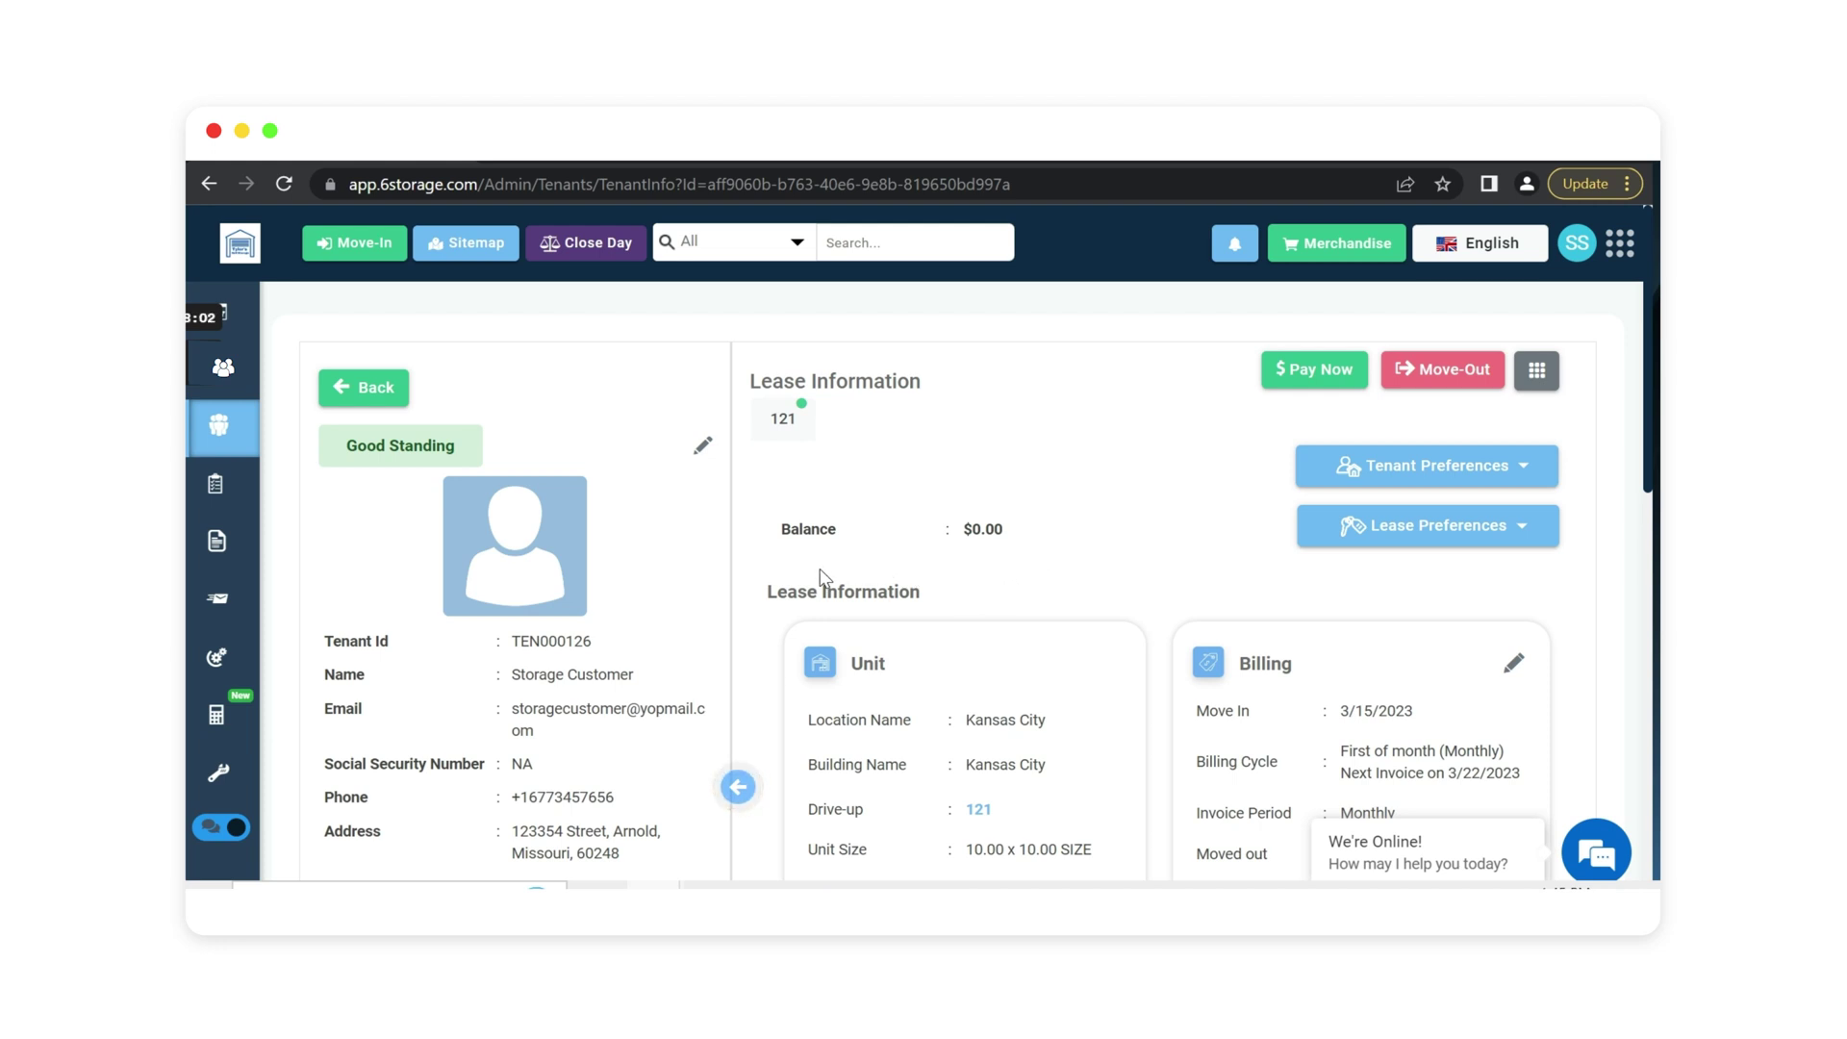
# Expand and collapse the Alternate/Emergency Contact section, then scroll down to the ledger for unit 121.
pyautogui.scroll(-3, 1109, 424)
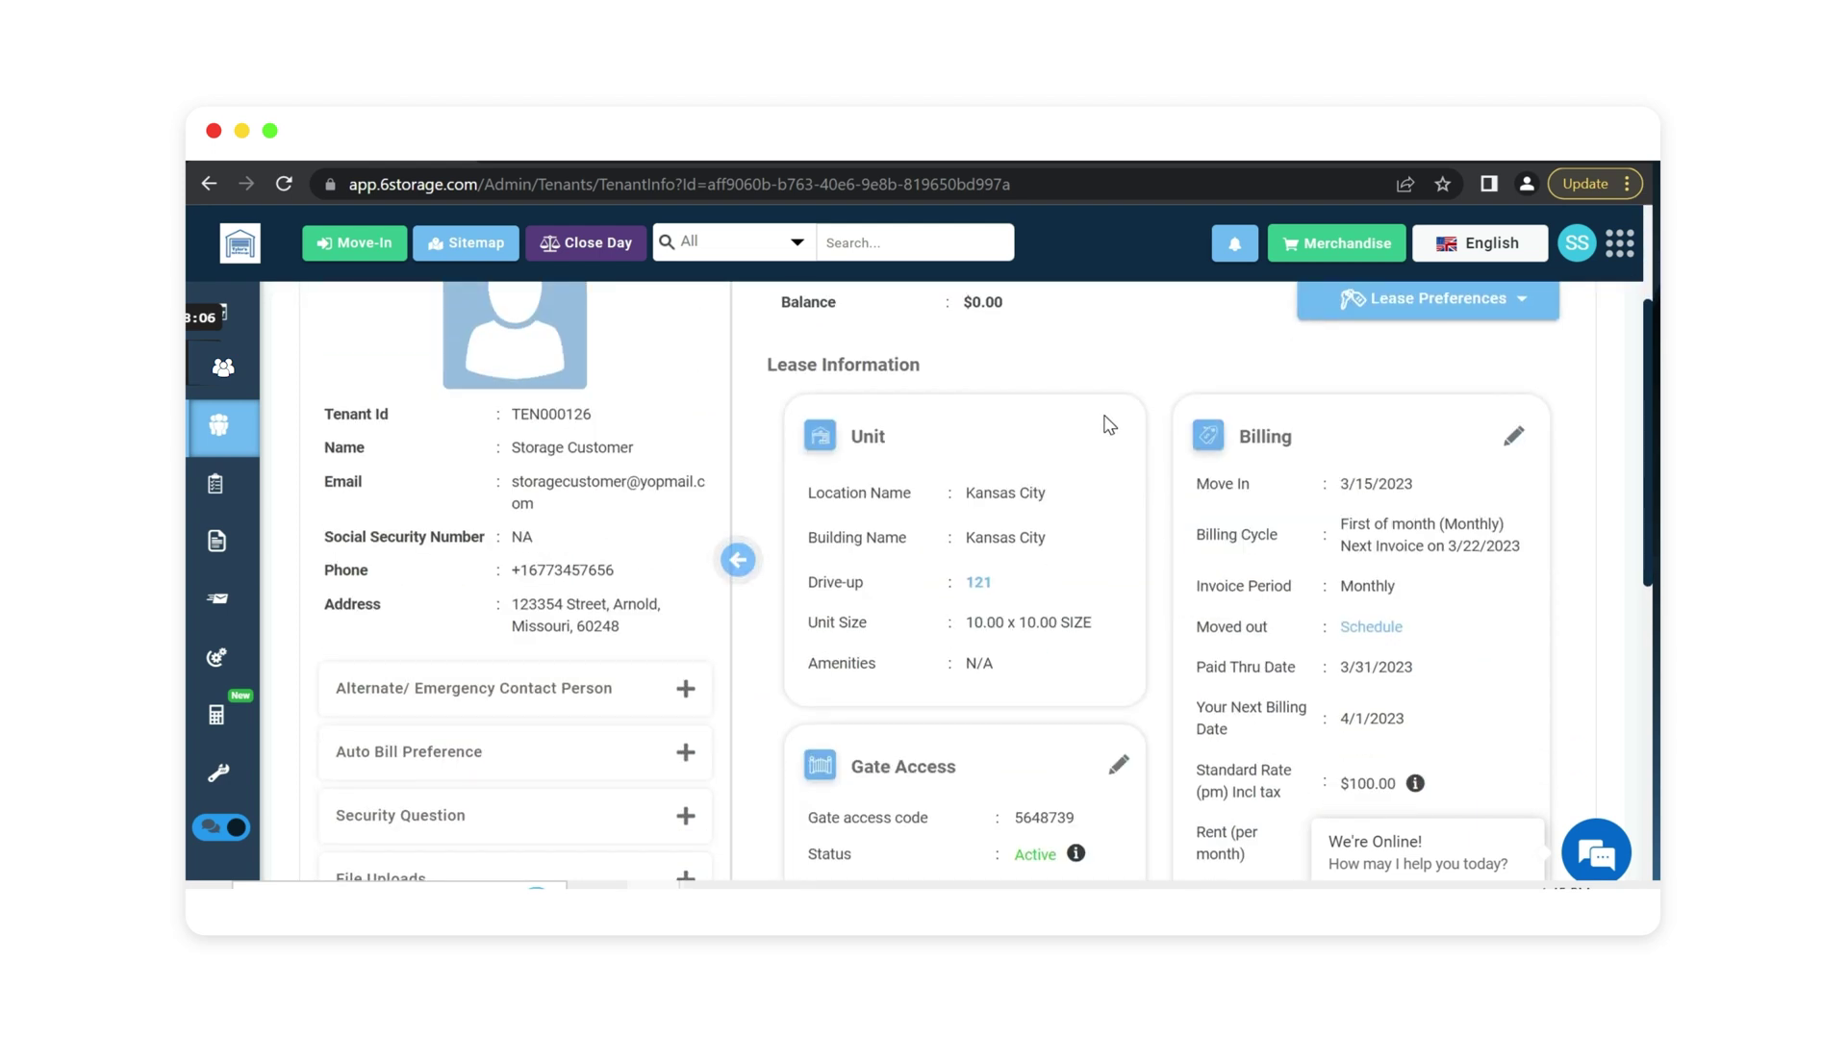
pyautogui.scroll(-2, 1111, 423)
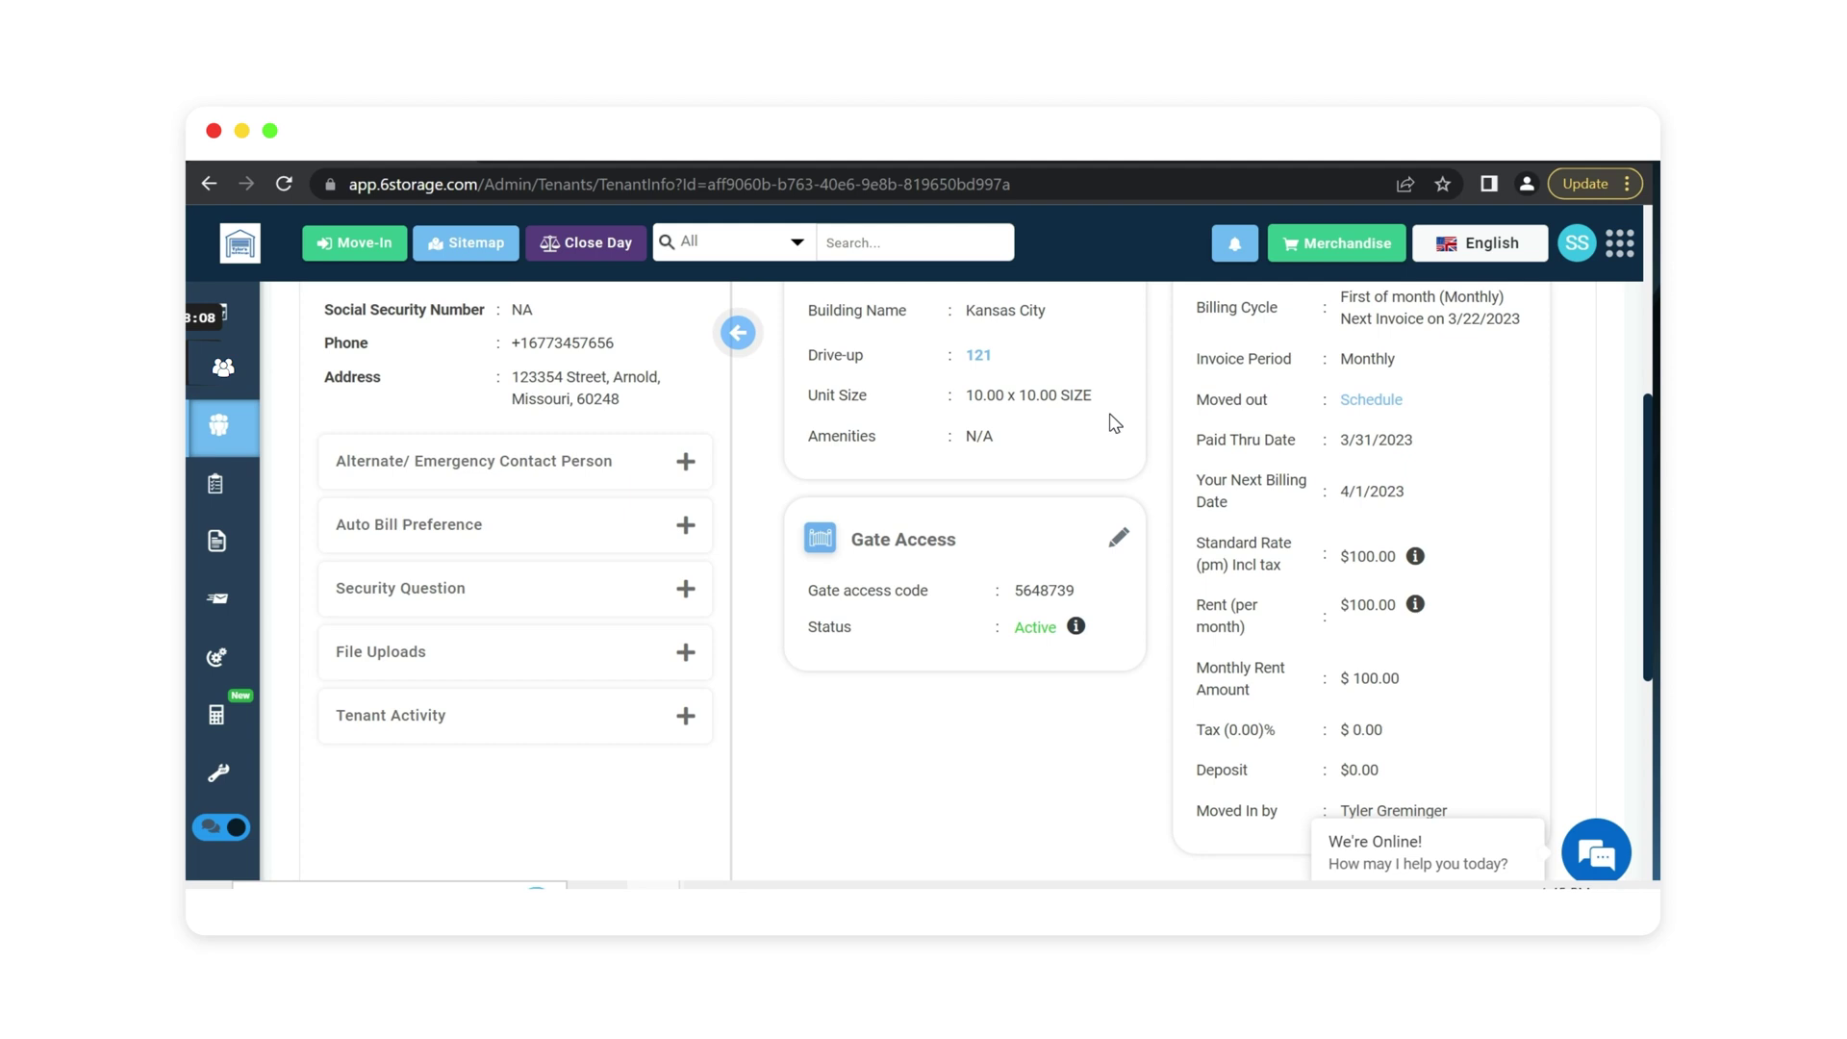
pyautogui.click(459, 469)
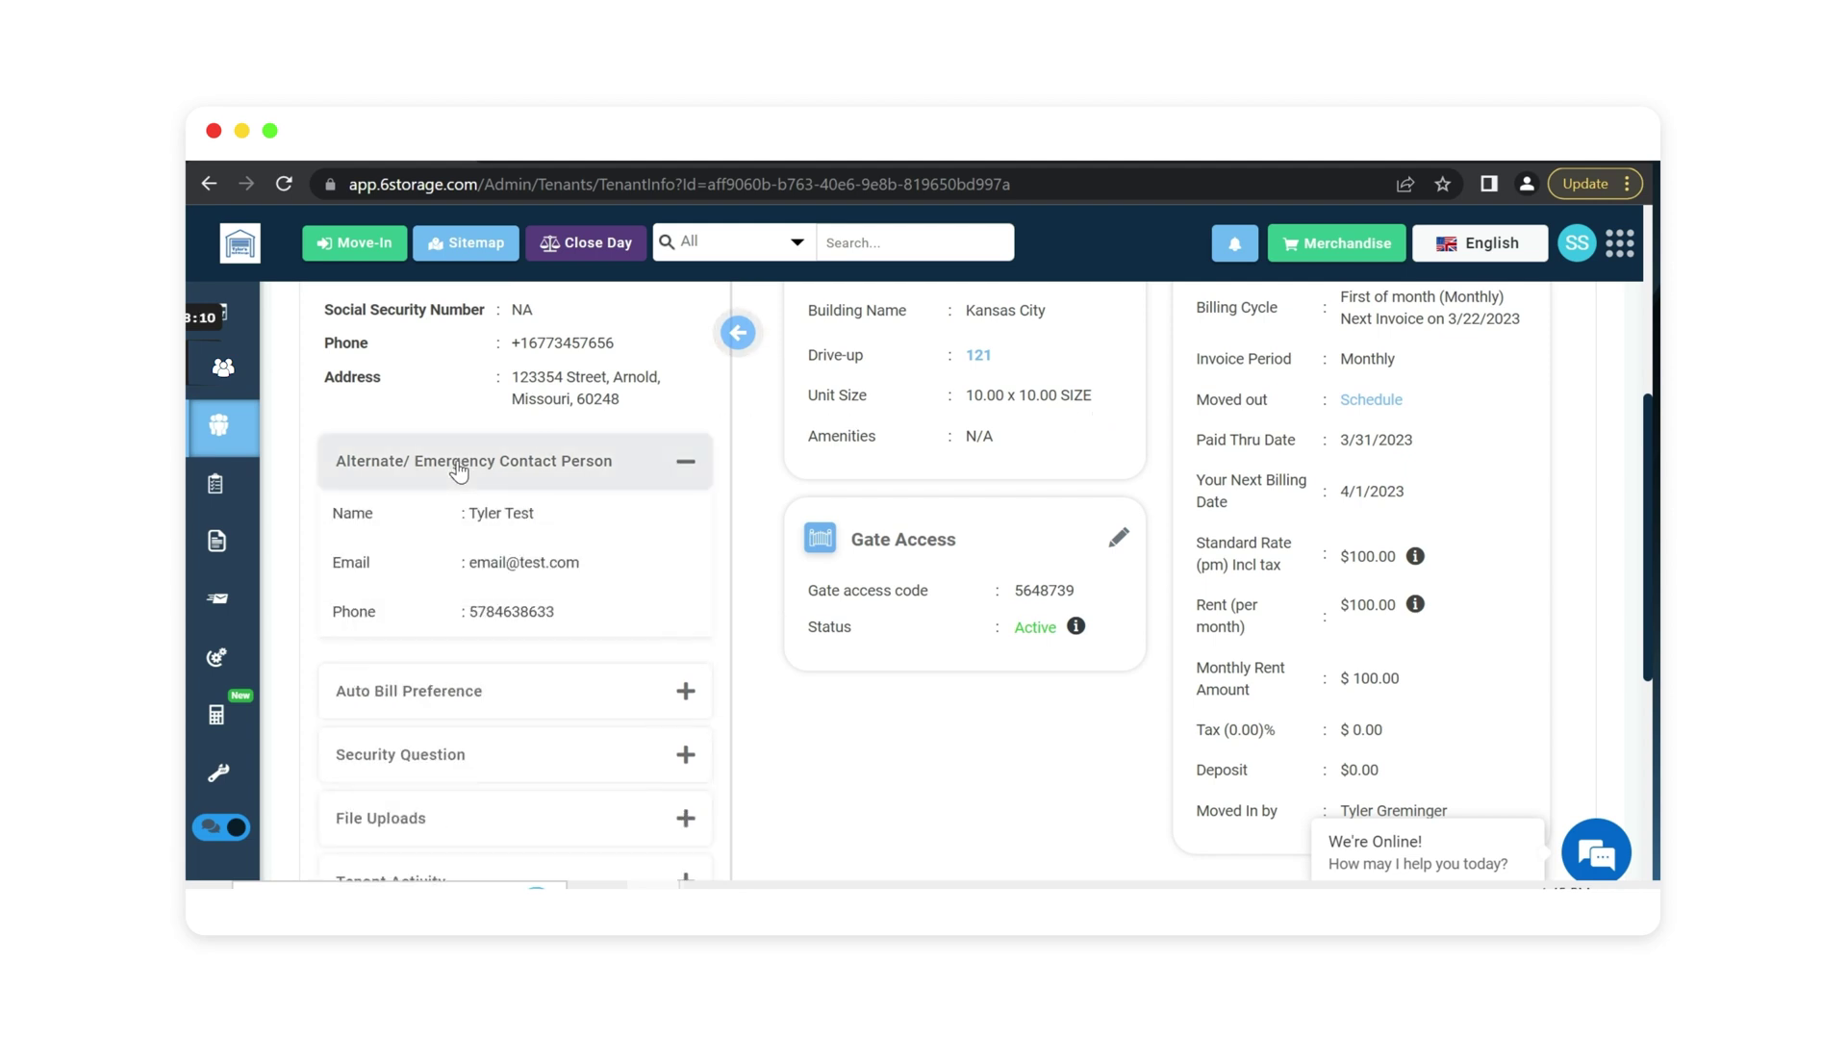
pyautogui.click(459, 469)
pyautogui.scroll(-2, 1091, 506)
pyautogui.scroll(-3, 1091, 505)
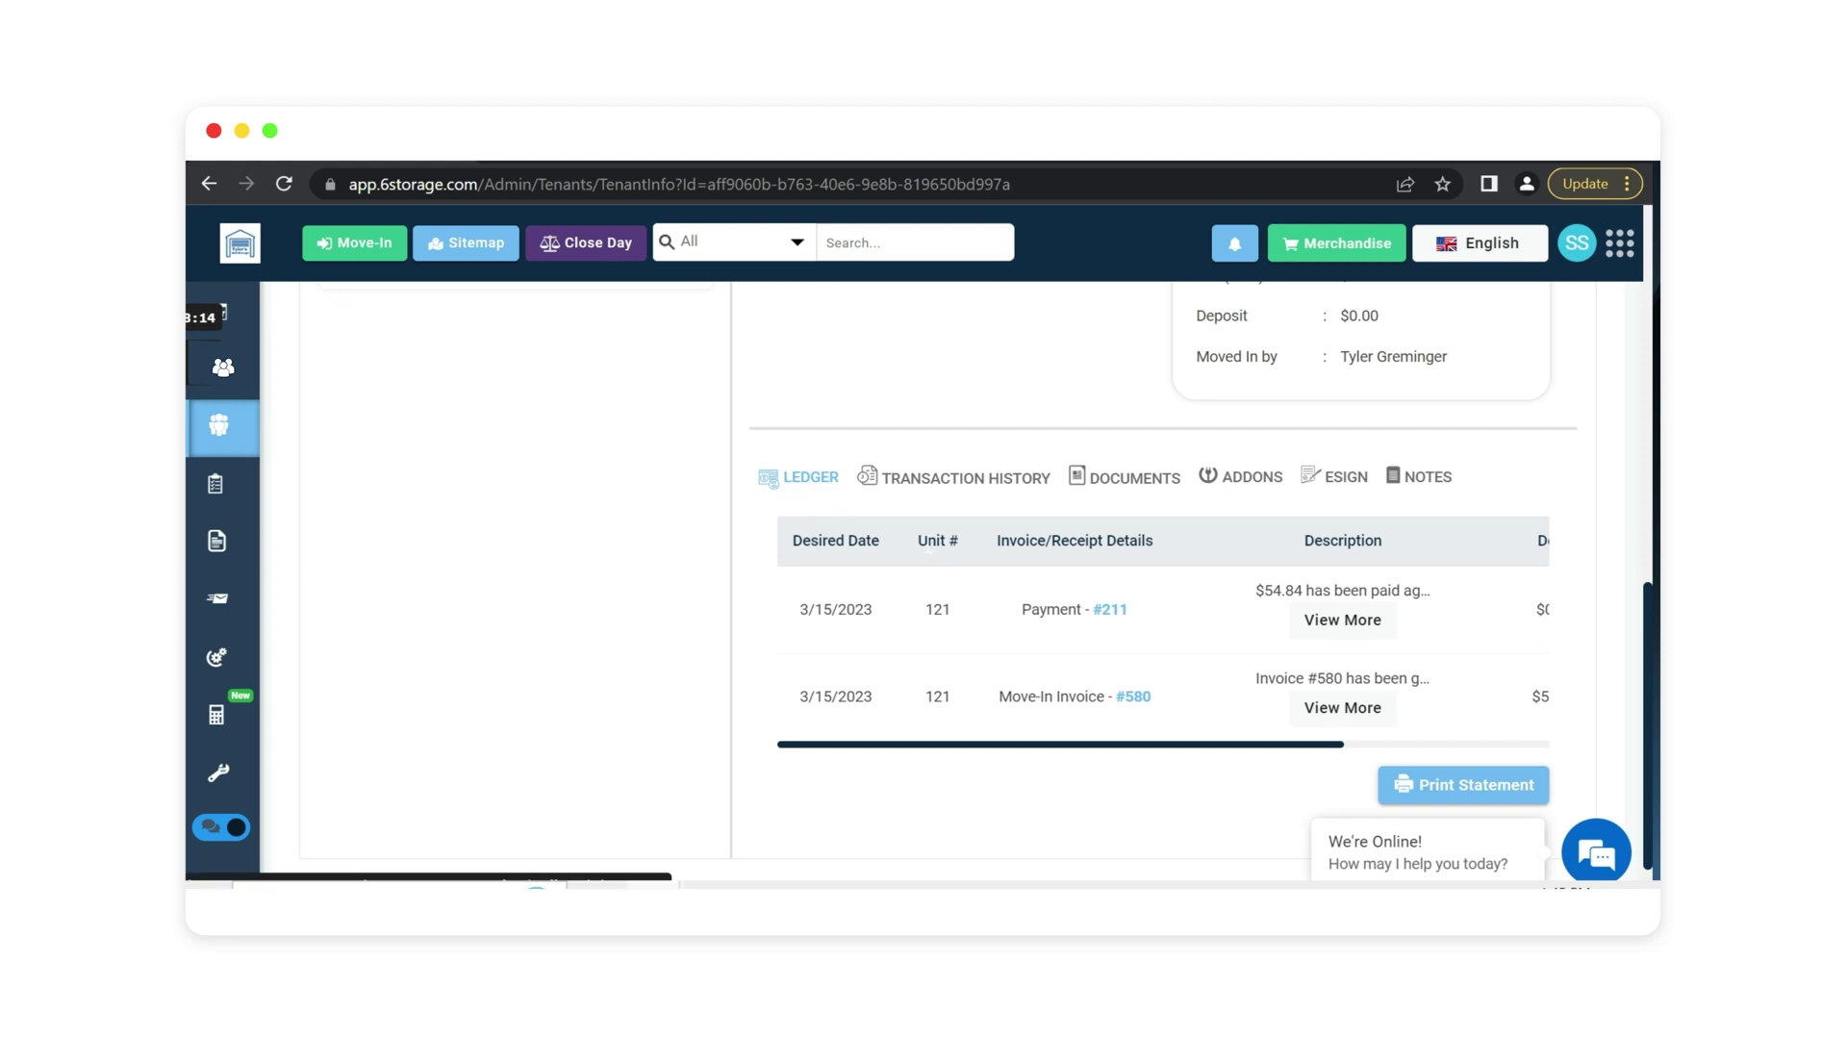
pyautogui.click(1132, 486)
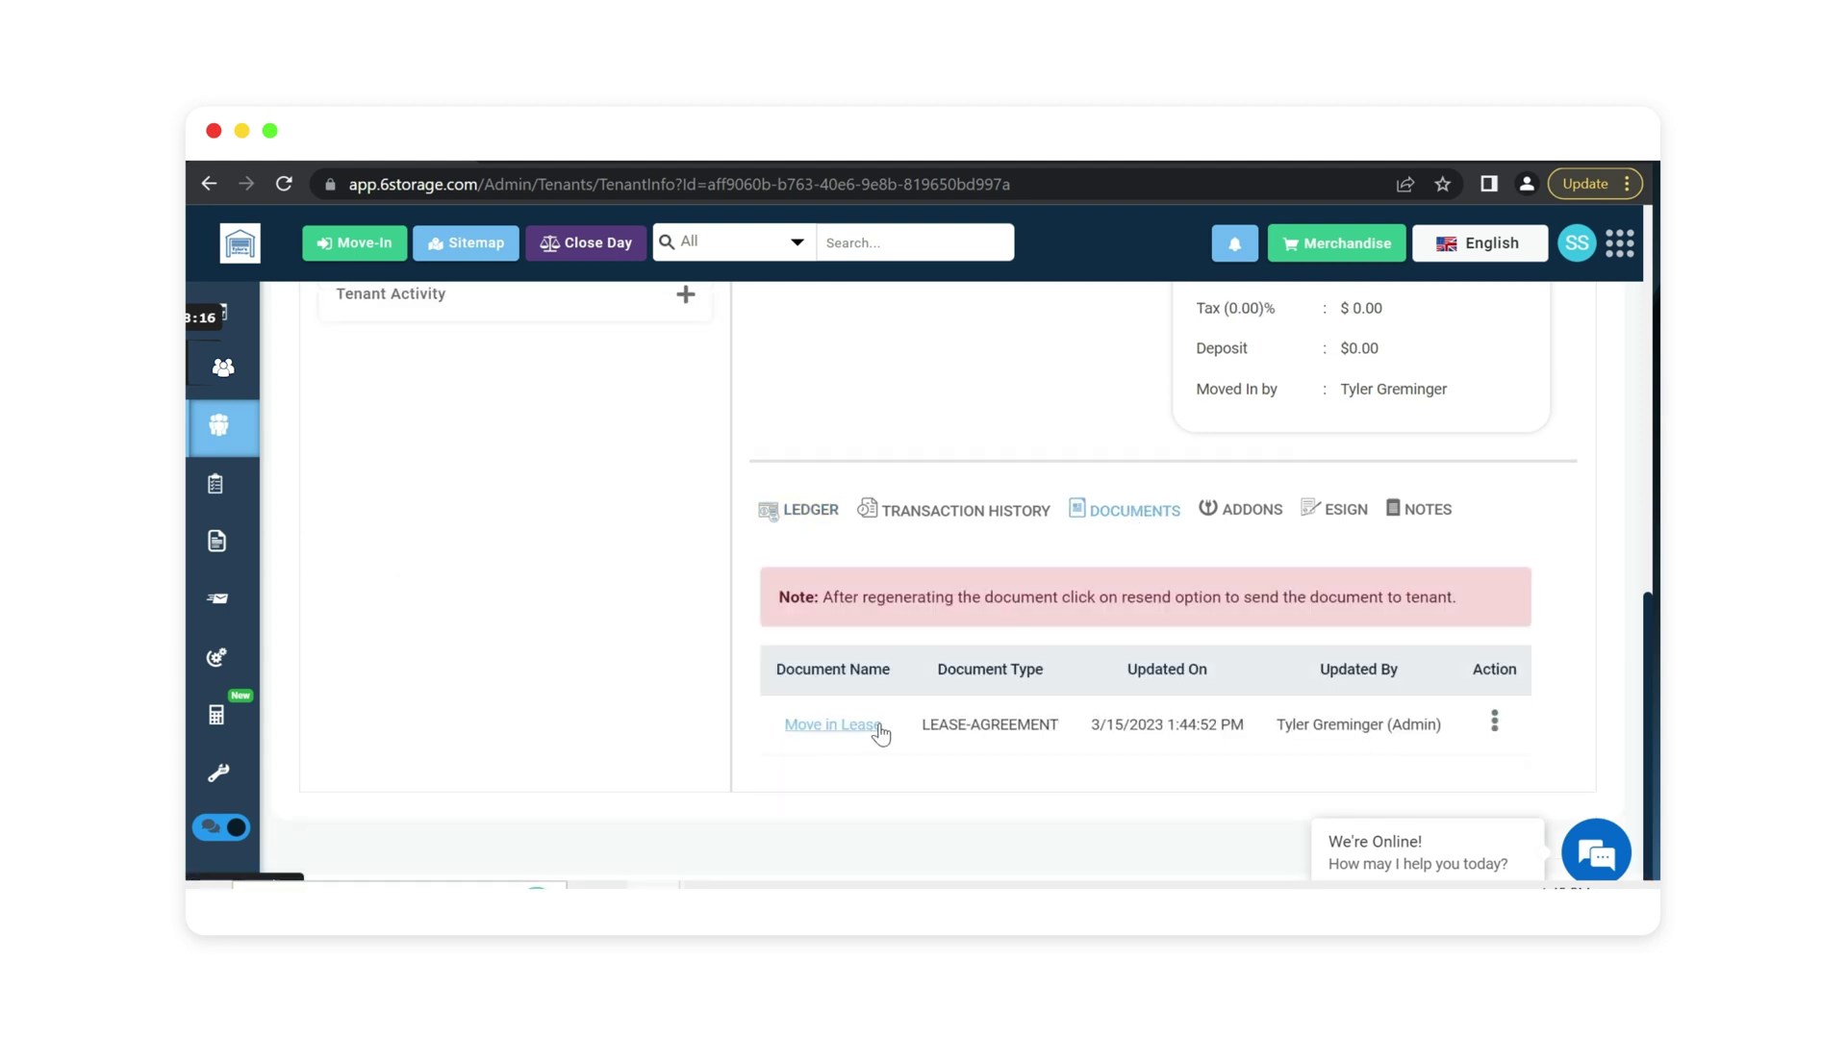
pyautogui.click(1243, 524)
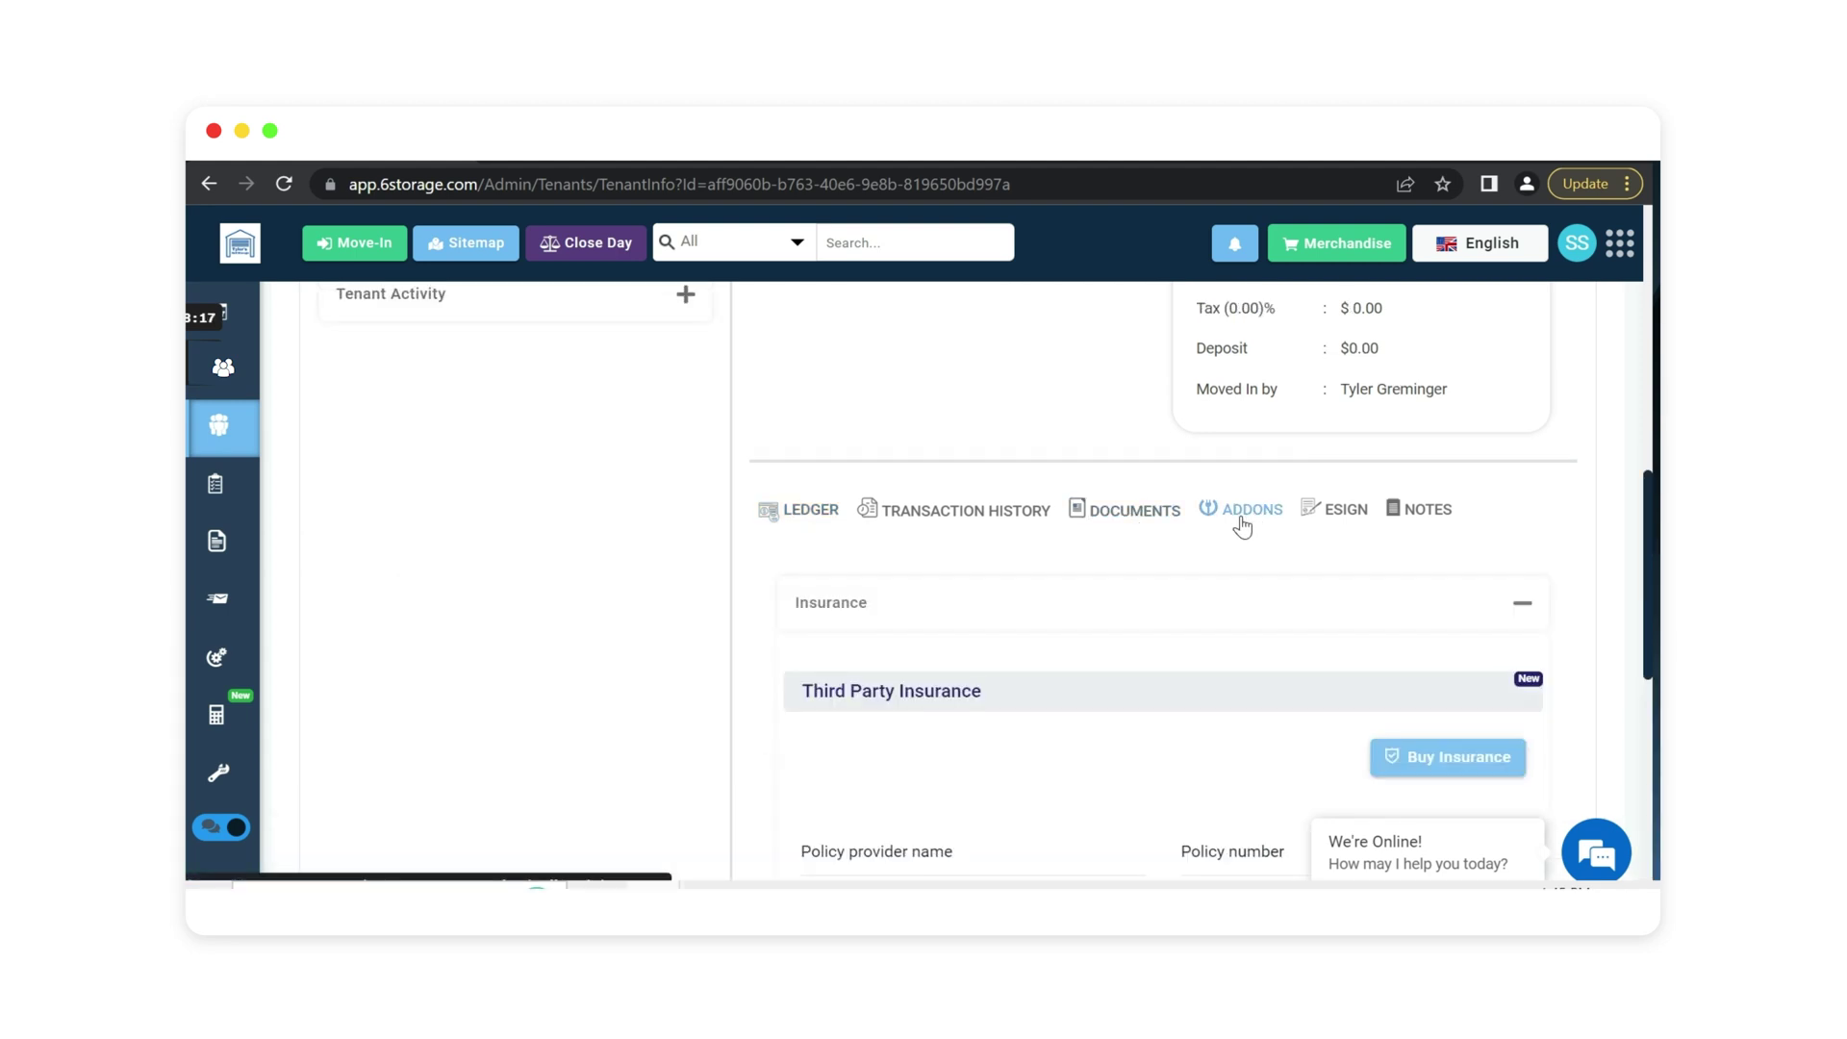
pyautogui.click(1005, 616)
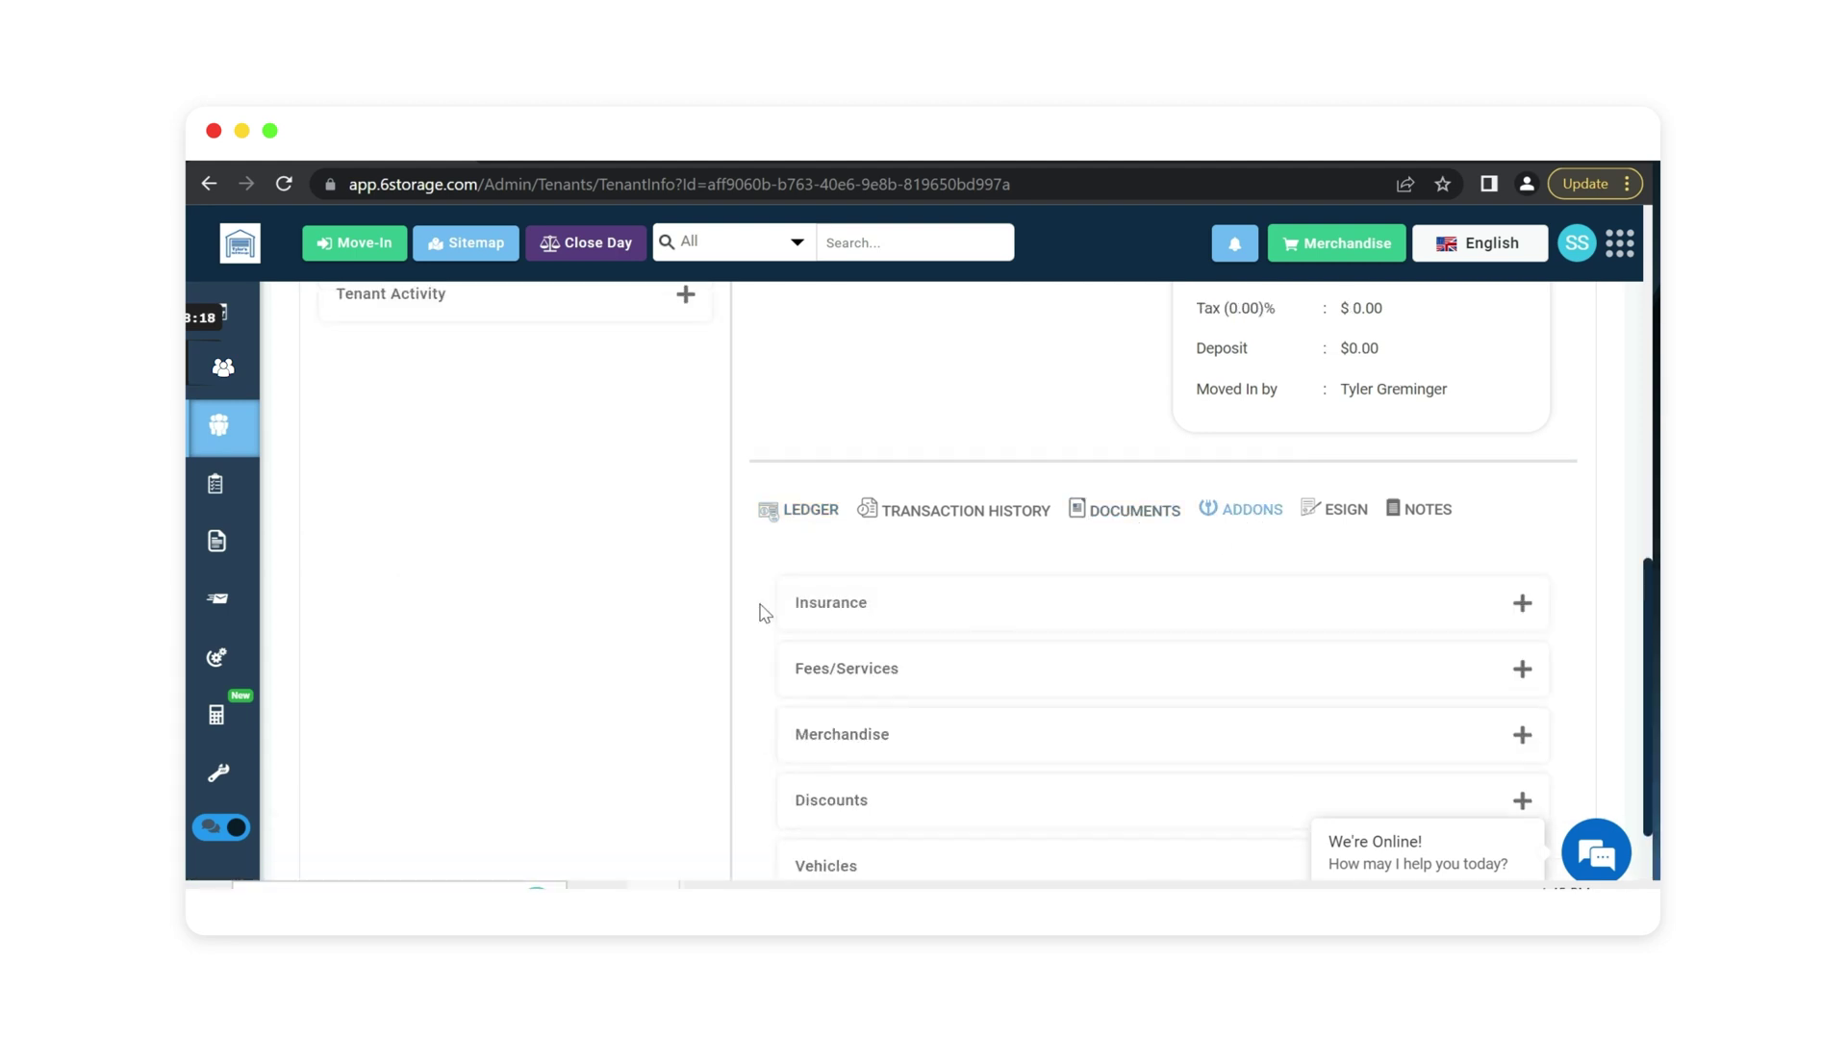
pyautogui.click(1337, 516)
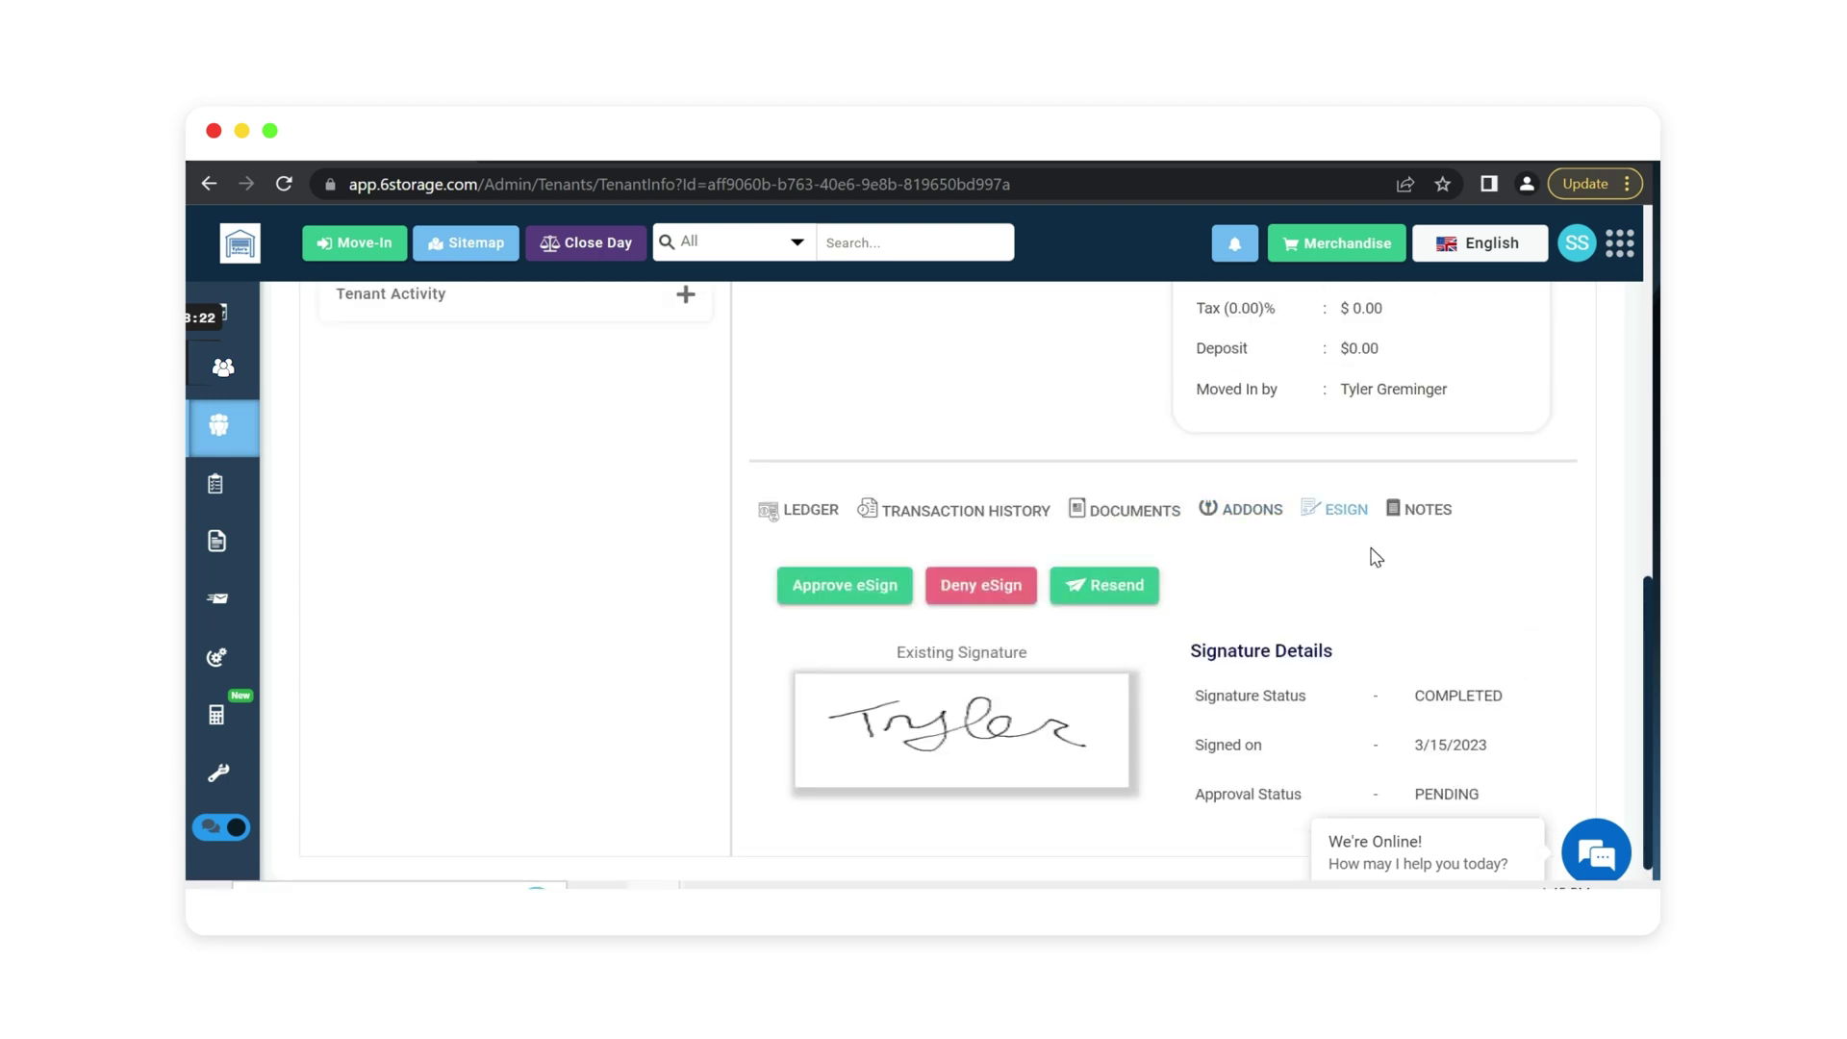
pyautogui.moveTo(1186, 695); pyautogui.dragTo(1499, 695)
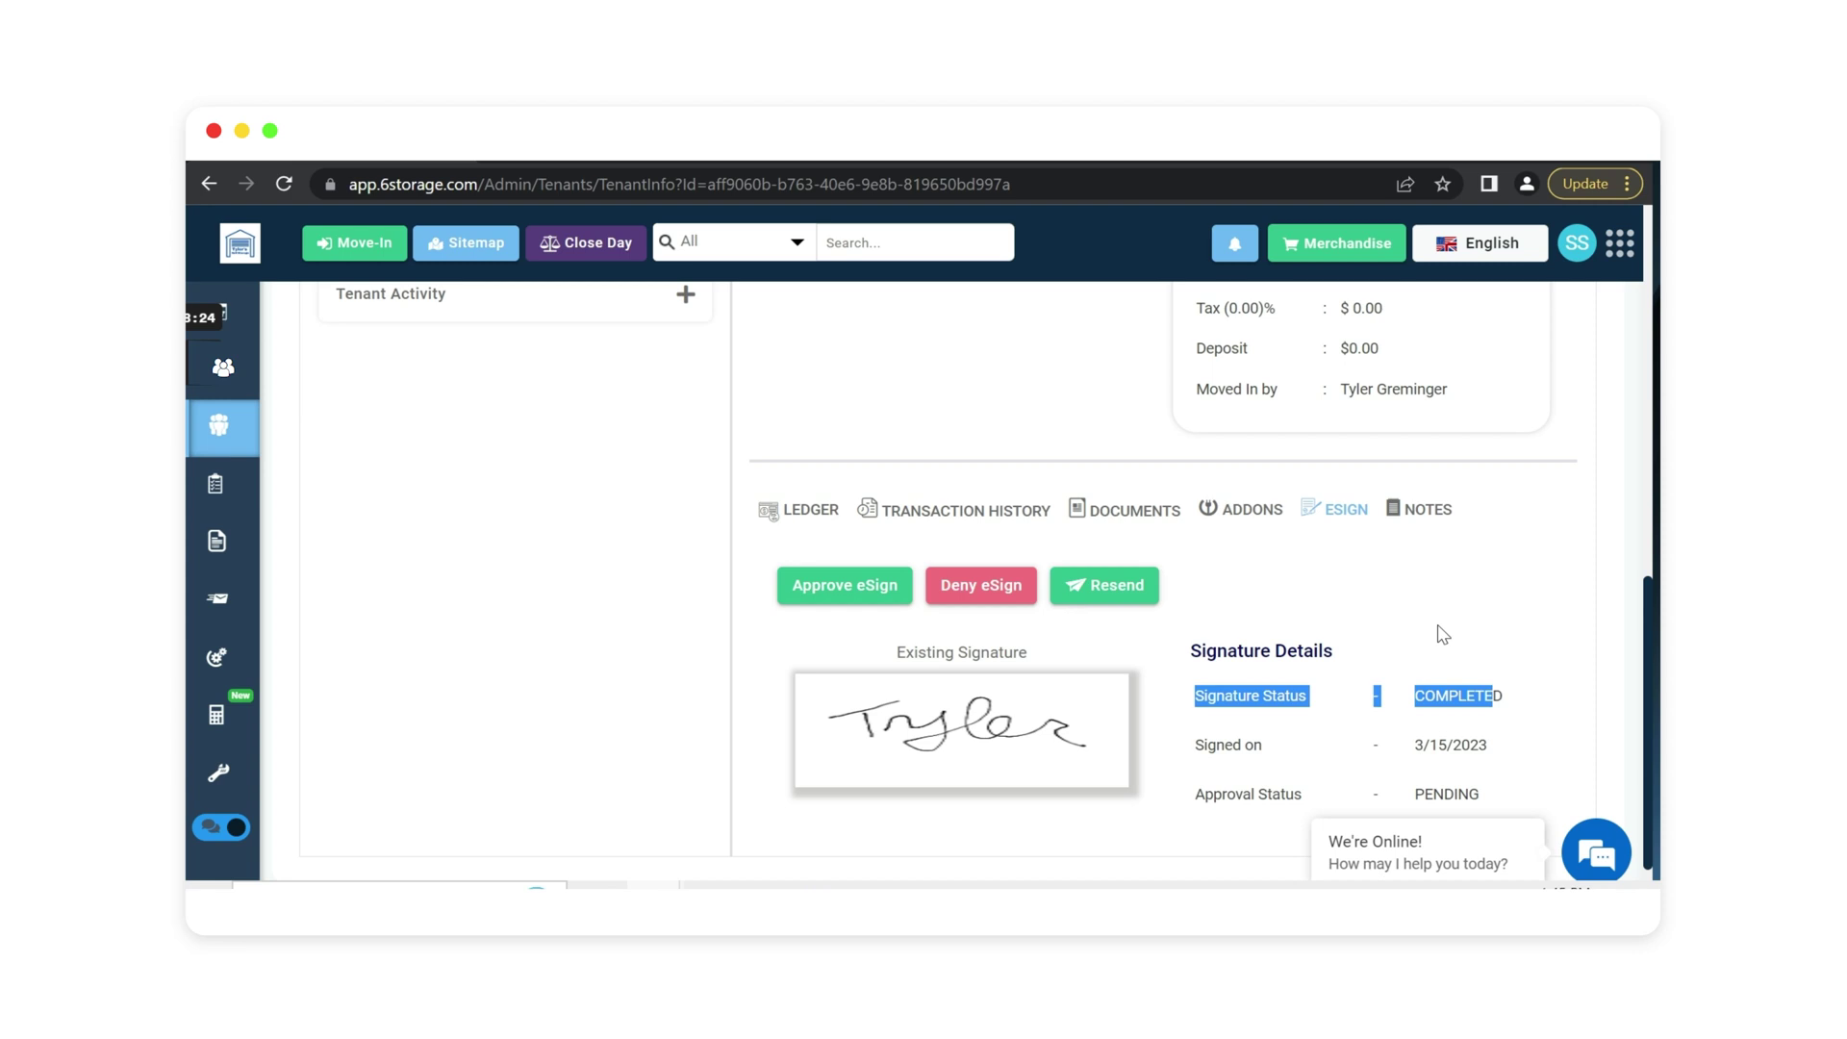
pyautogui.click(1441, 630)
pyautogui.click(1423, 527)
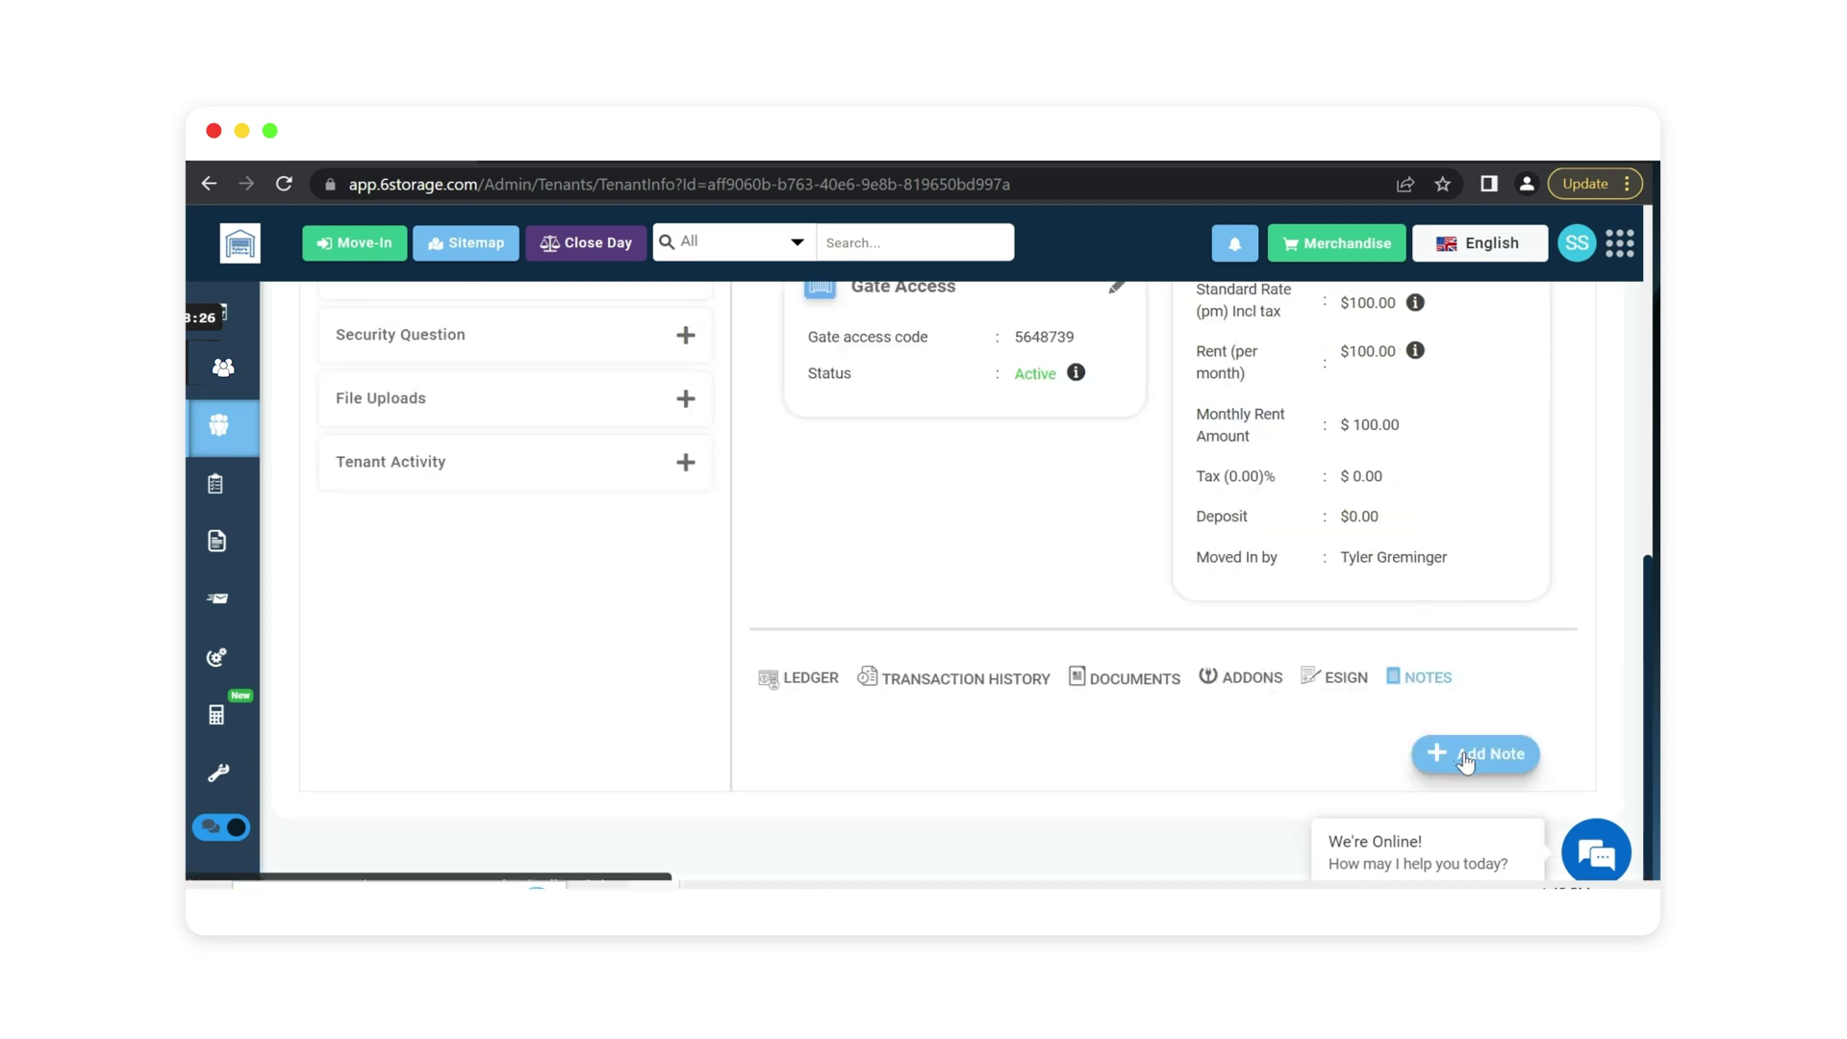
pyautogui.scroll(10, 1155, 596)
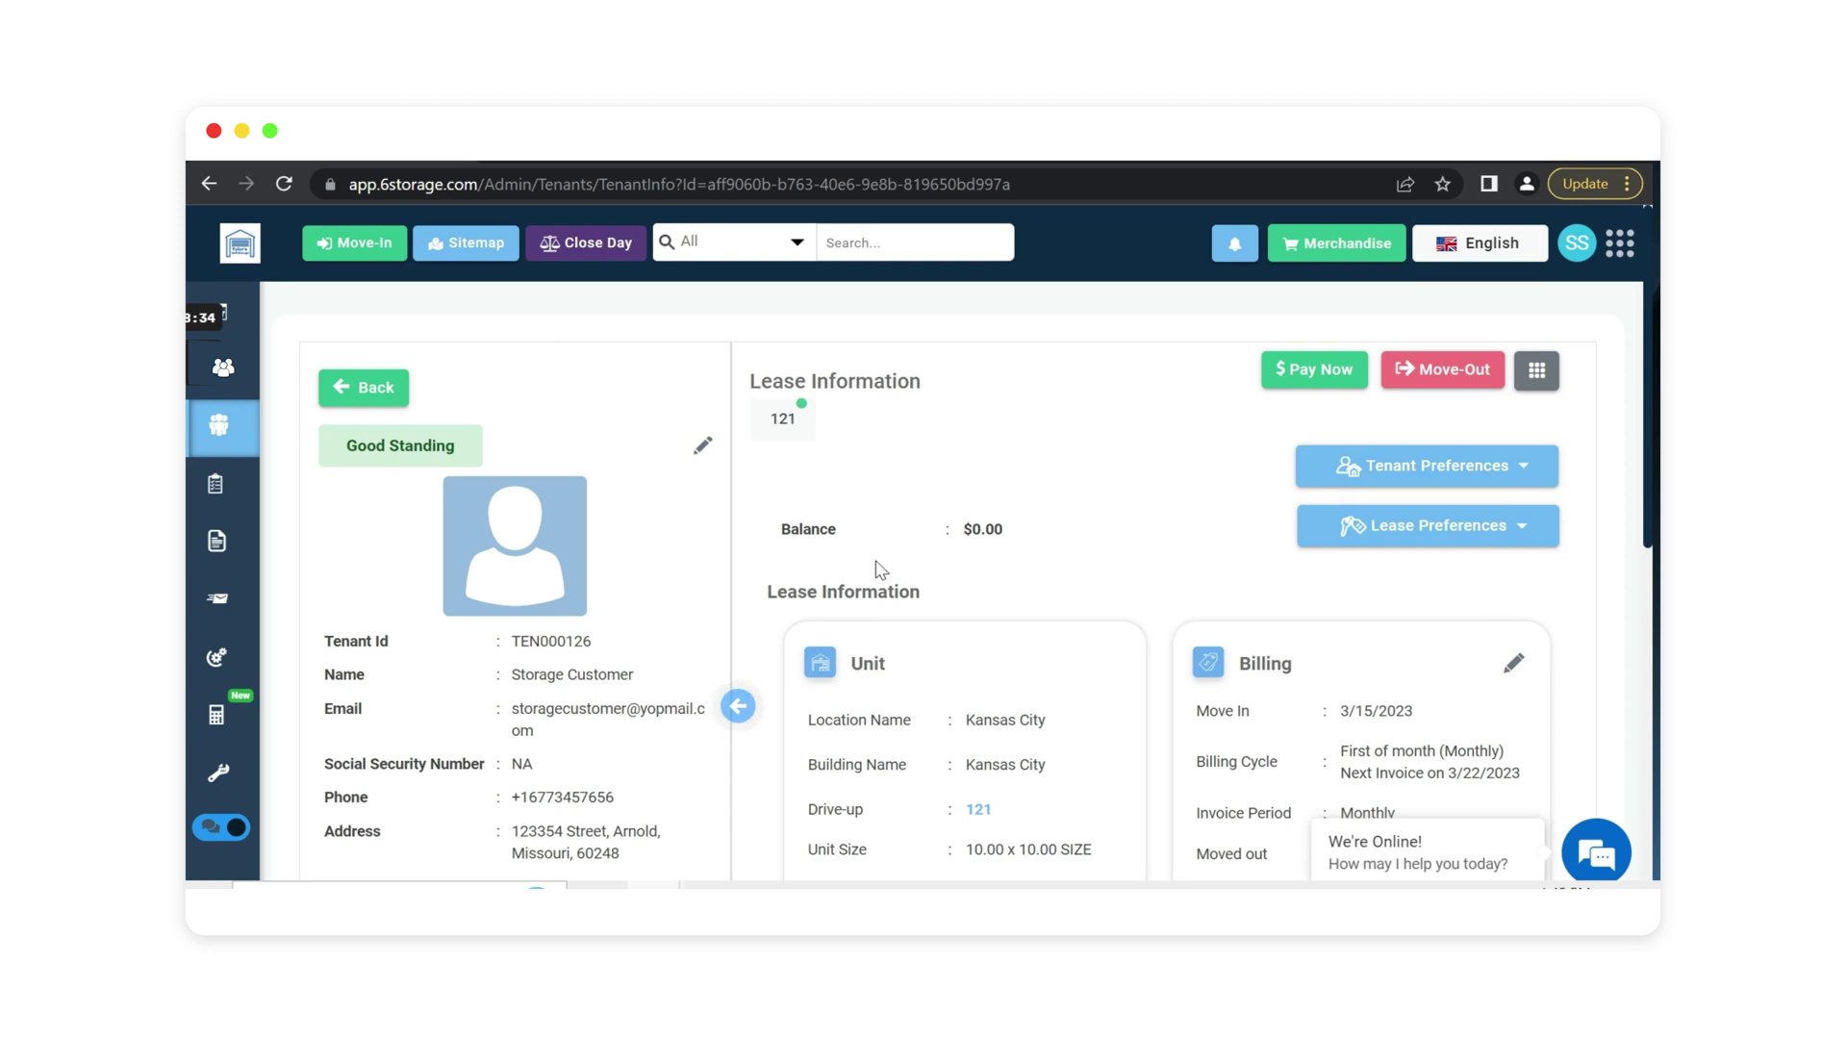
pyautogui.scroll(-1, 890, 597)
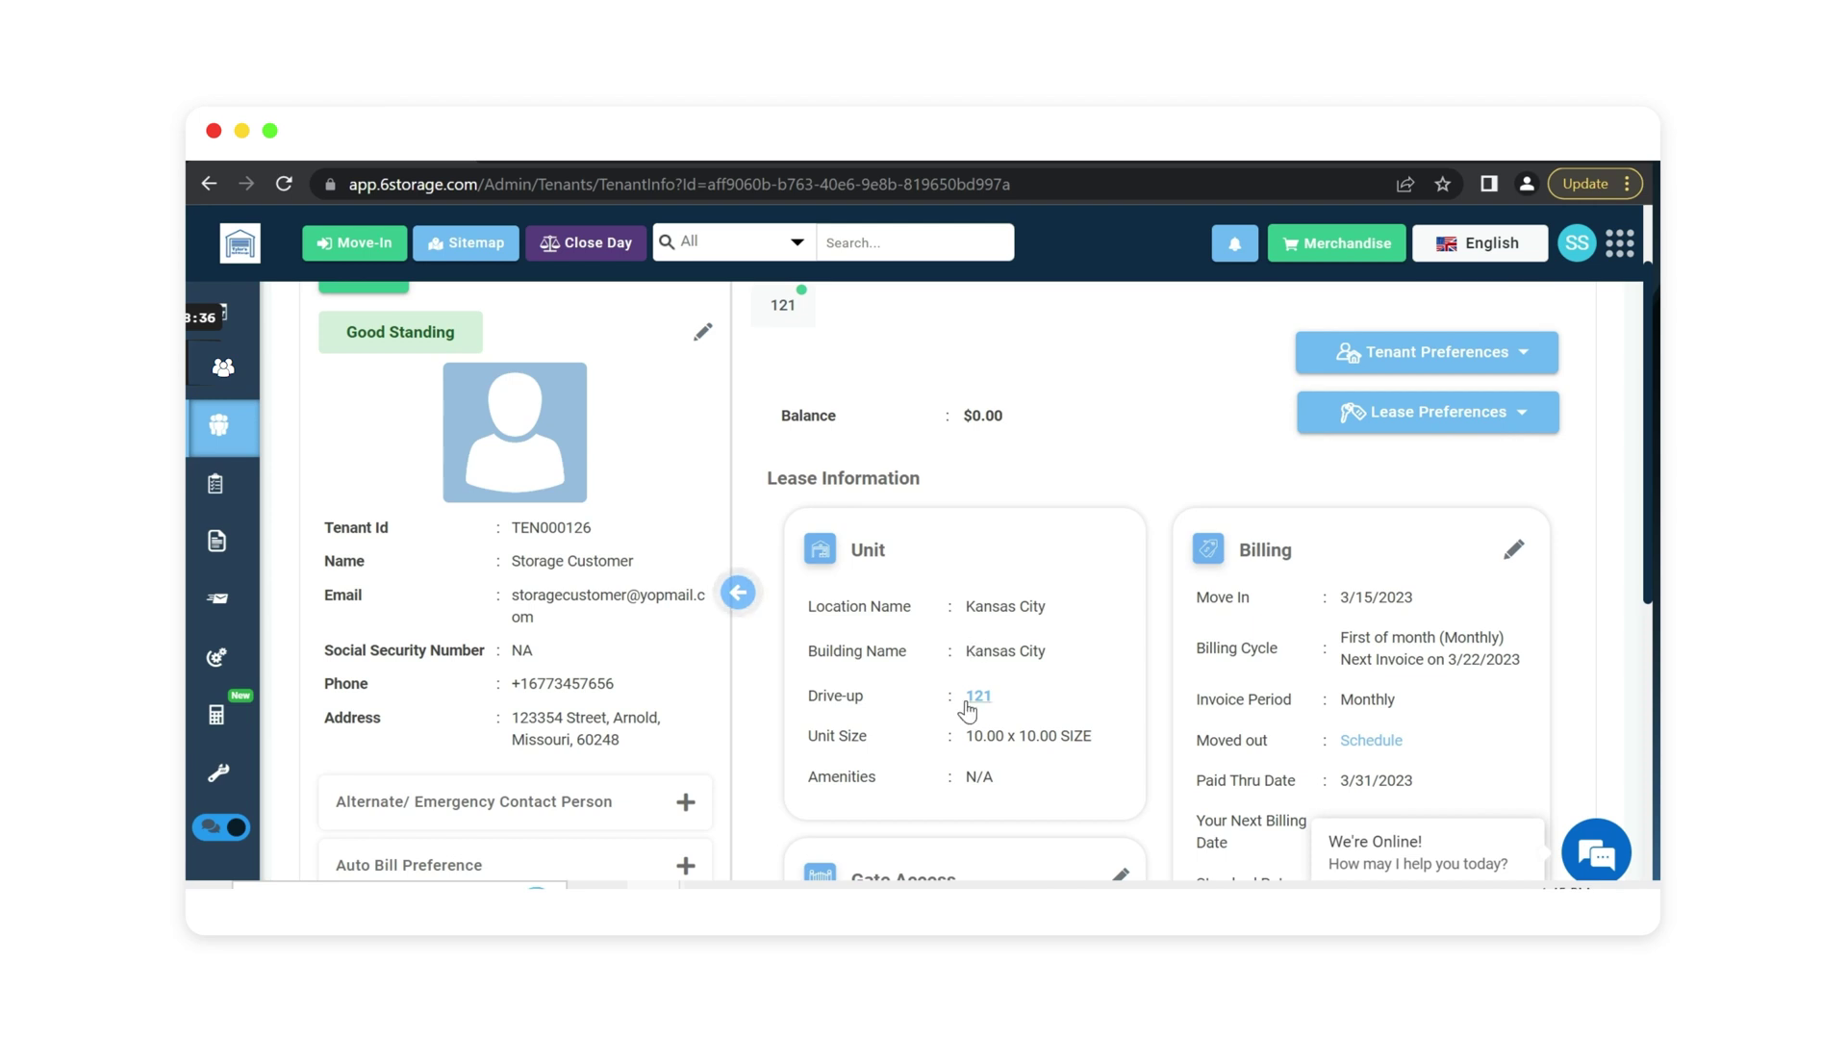
pyautogui.scroll(1, 731, 500)
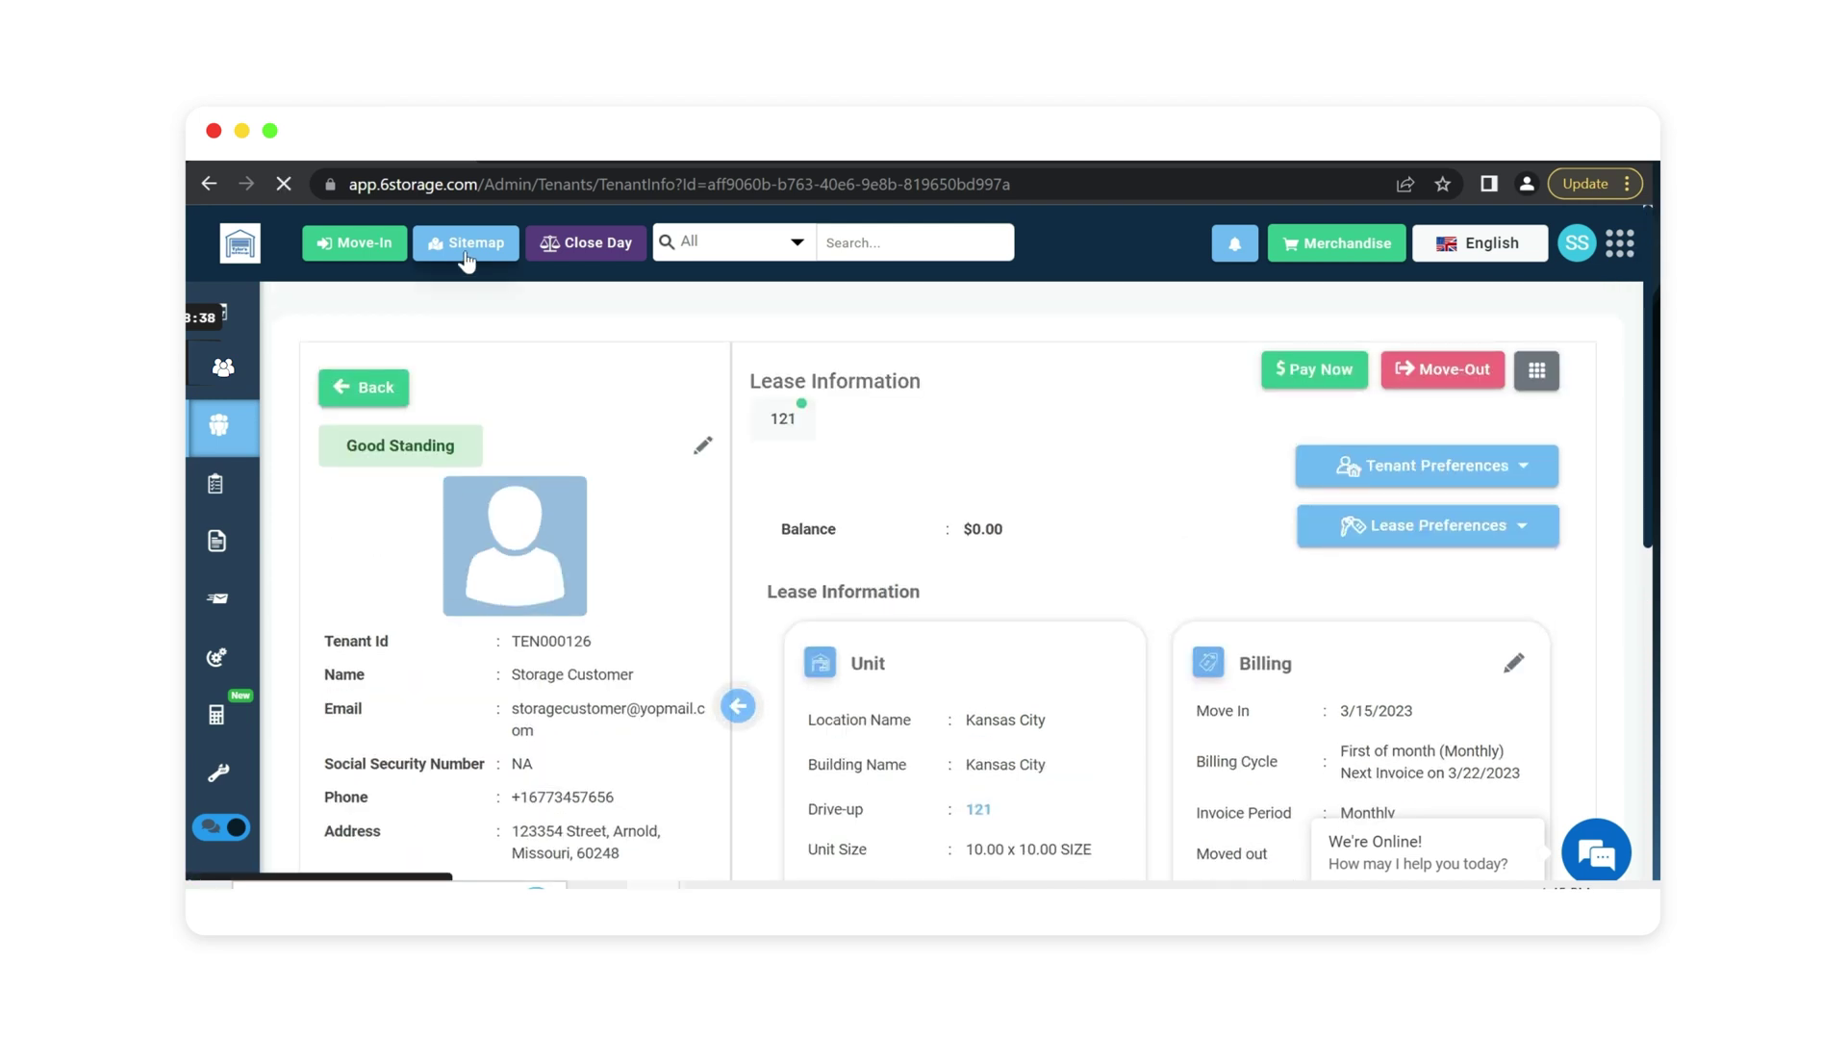
# Open the Kansas City unit sitemap showing unit 121 as rented.
pyautogui.click(466, 258)
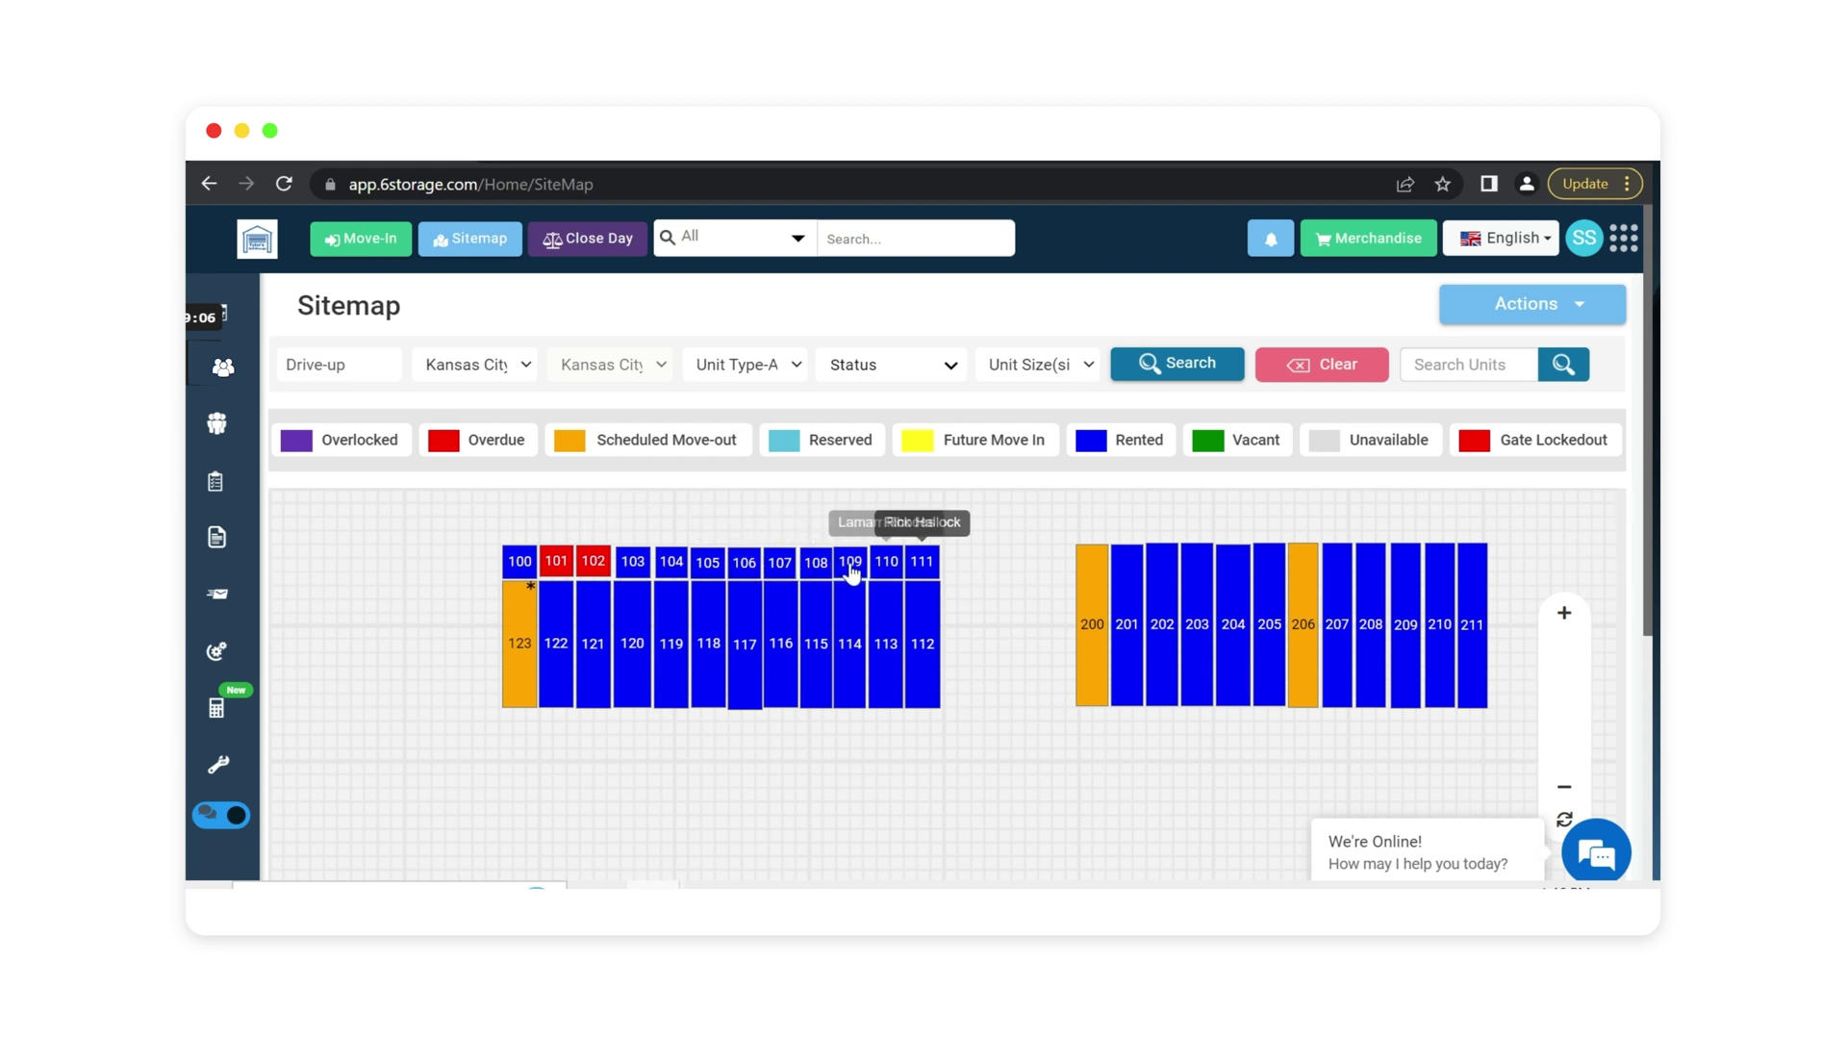
# Show unit 121's sitemap details: $0.00 dues, paid through 3/31/2023.
pyautogui.click(590, 641)
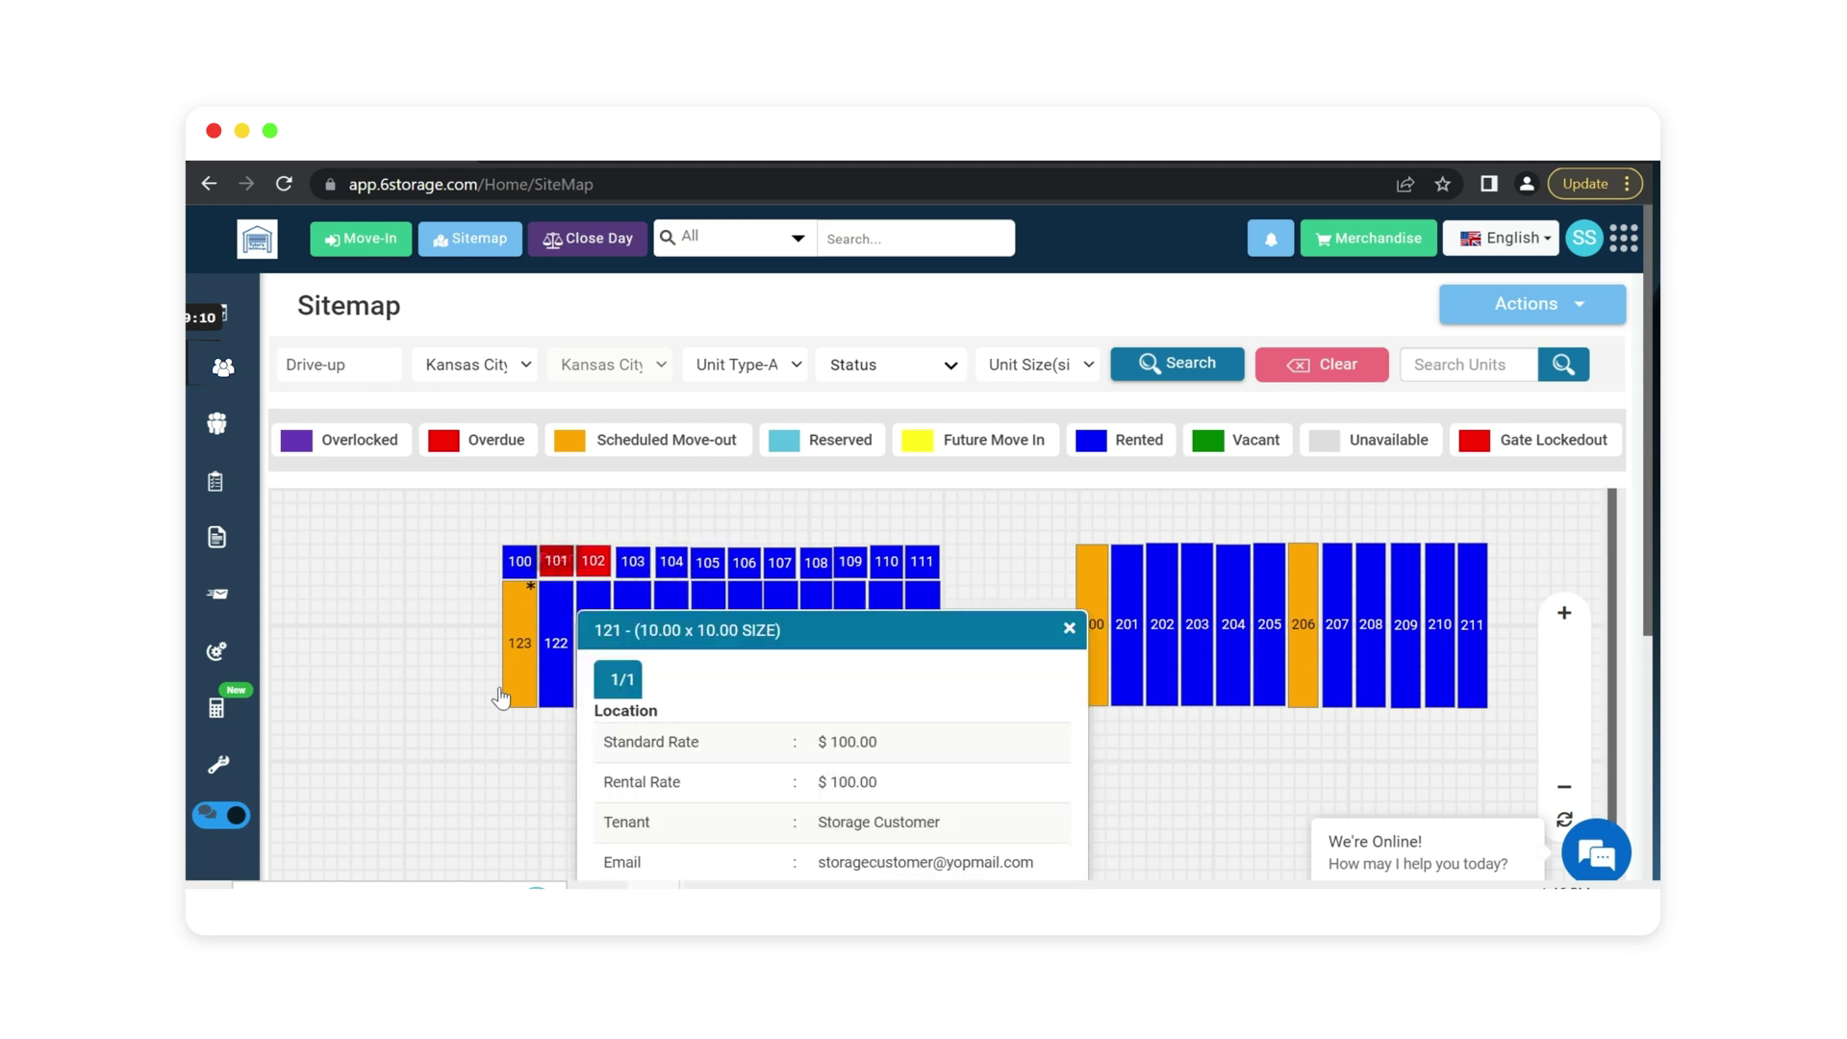
pyautogui.scroll(-3, 424, 572)
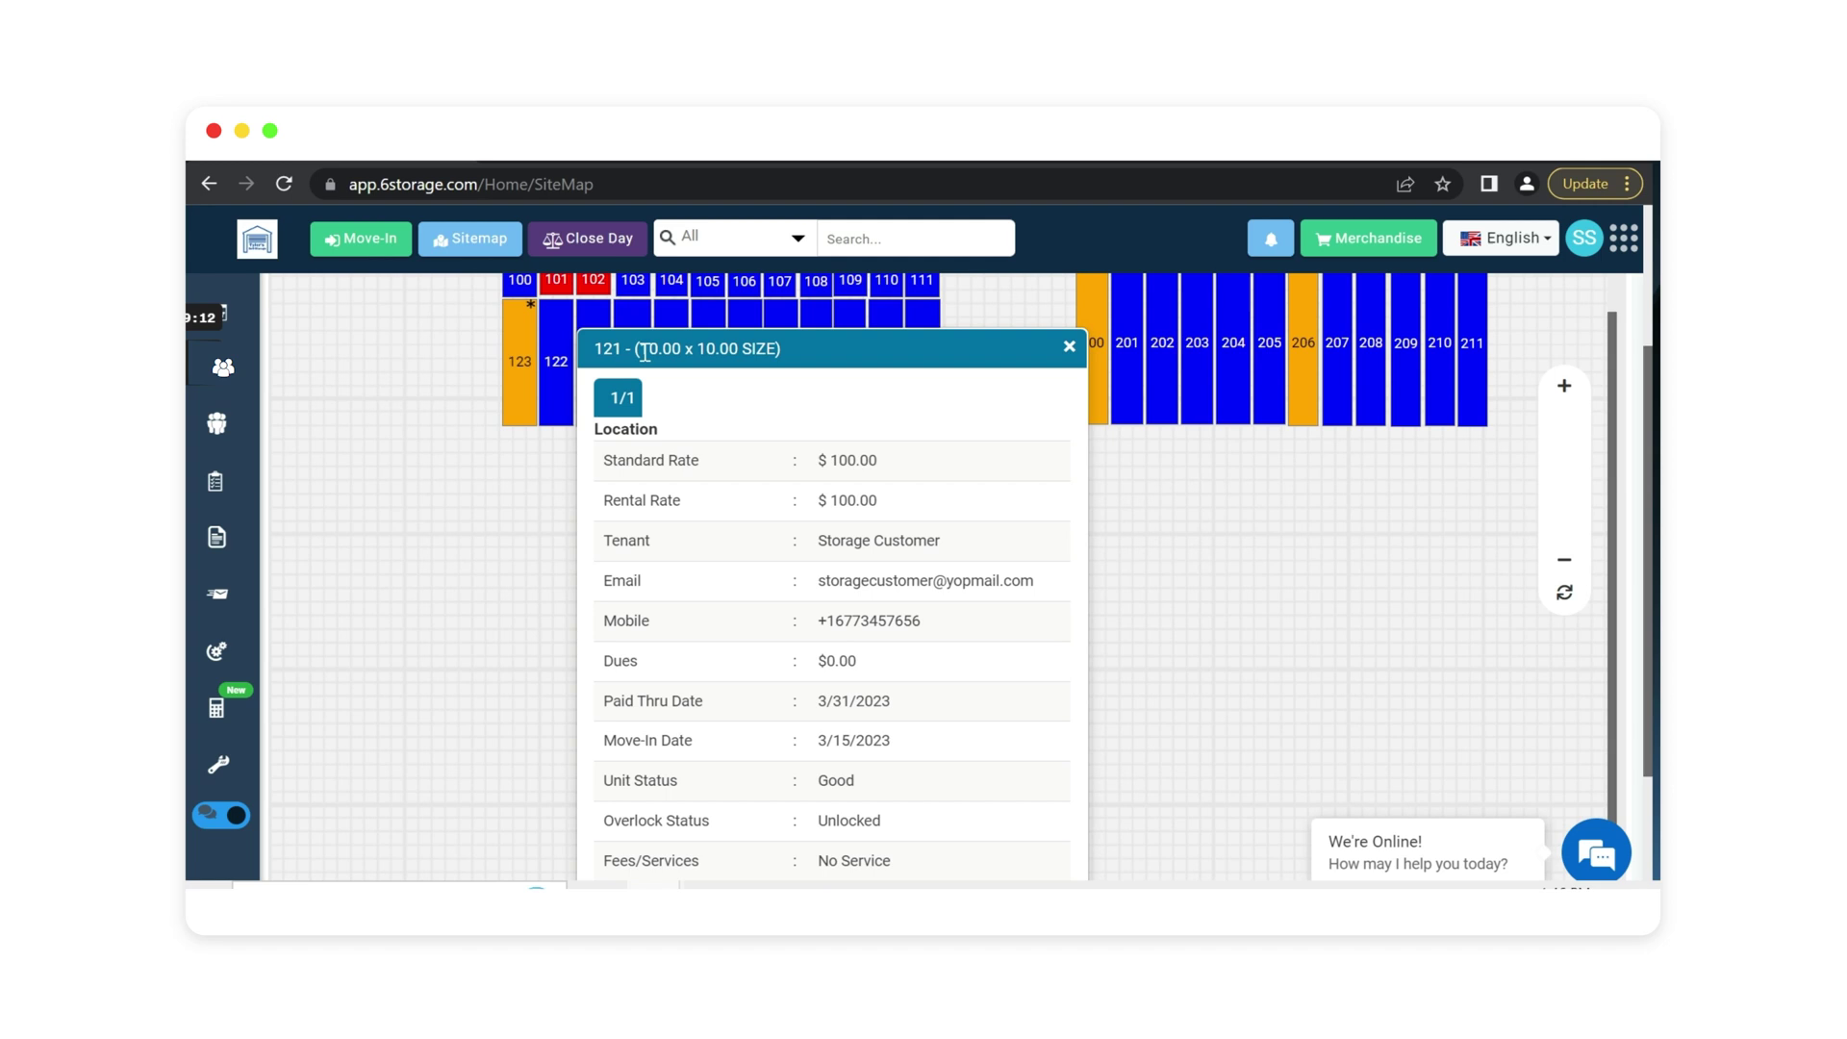
pyautogui.scroll(-2, 833, 538)
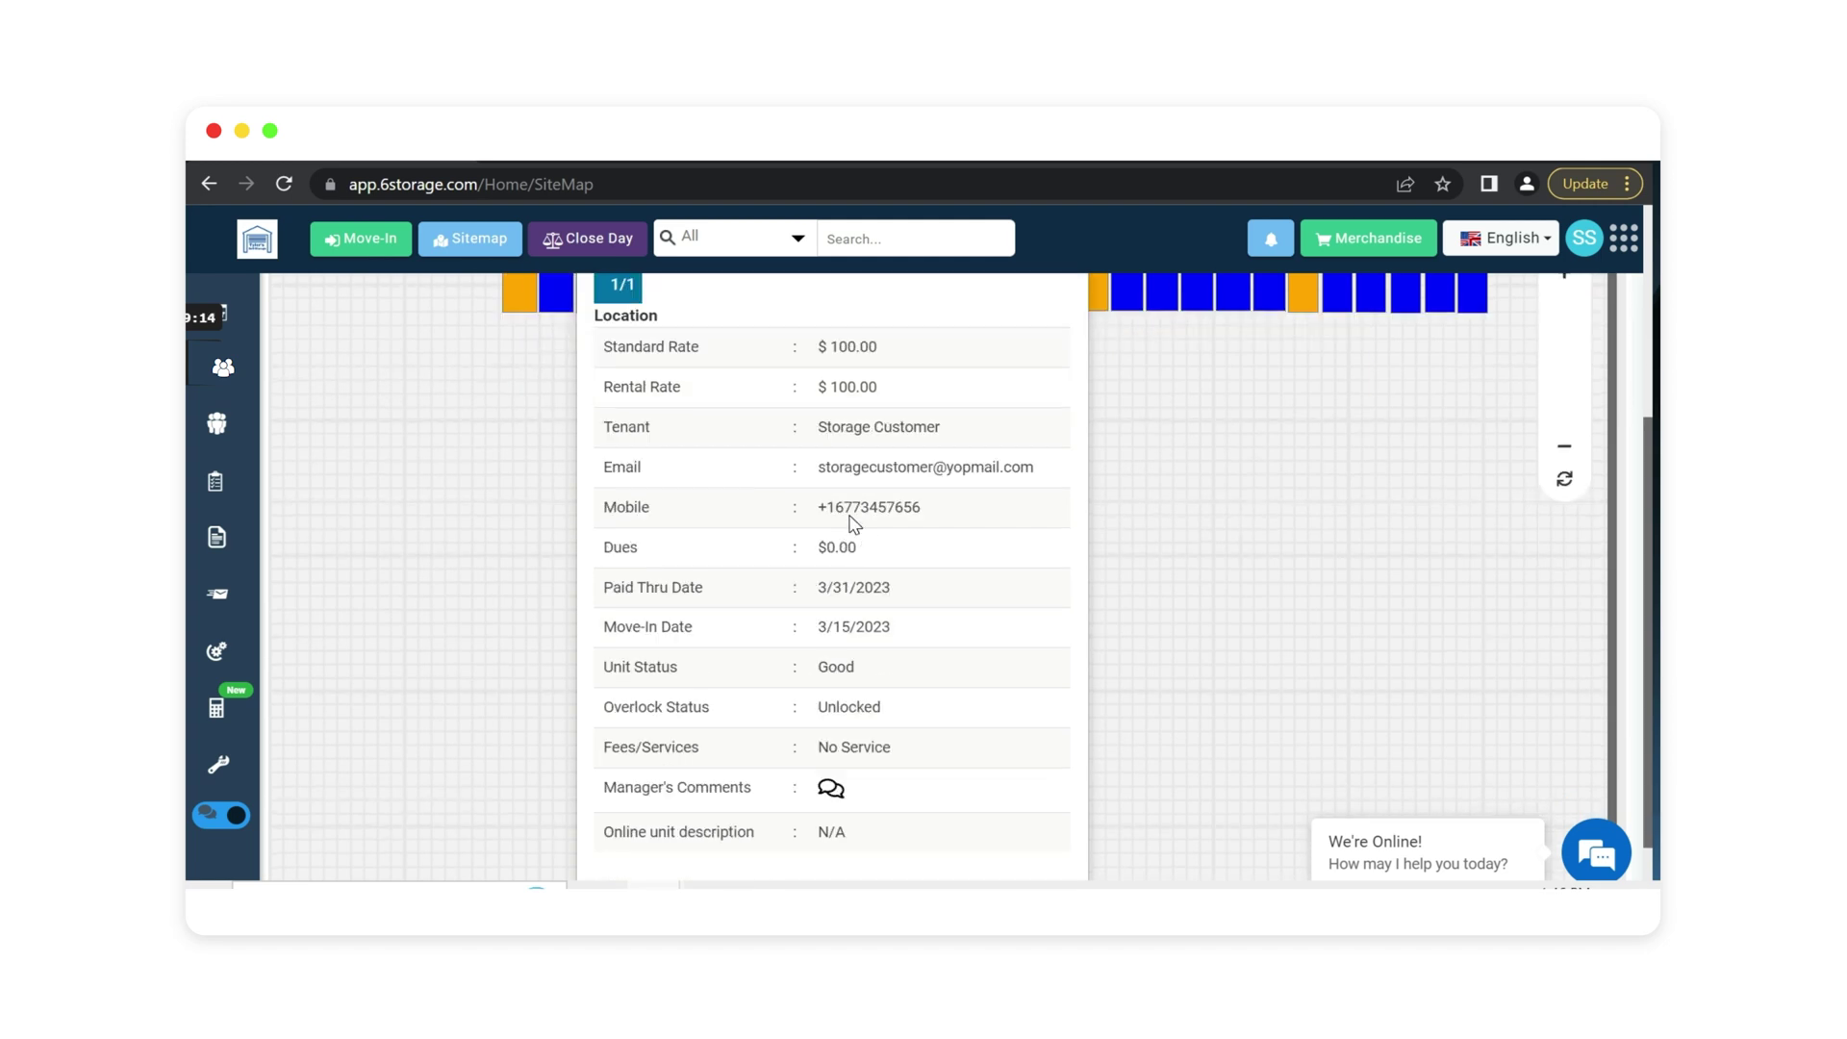
pyautogui.scroll(-1, 789, 532)
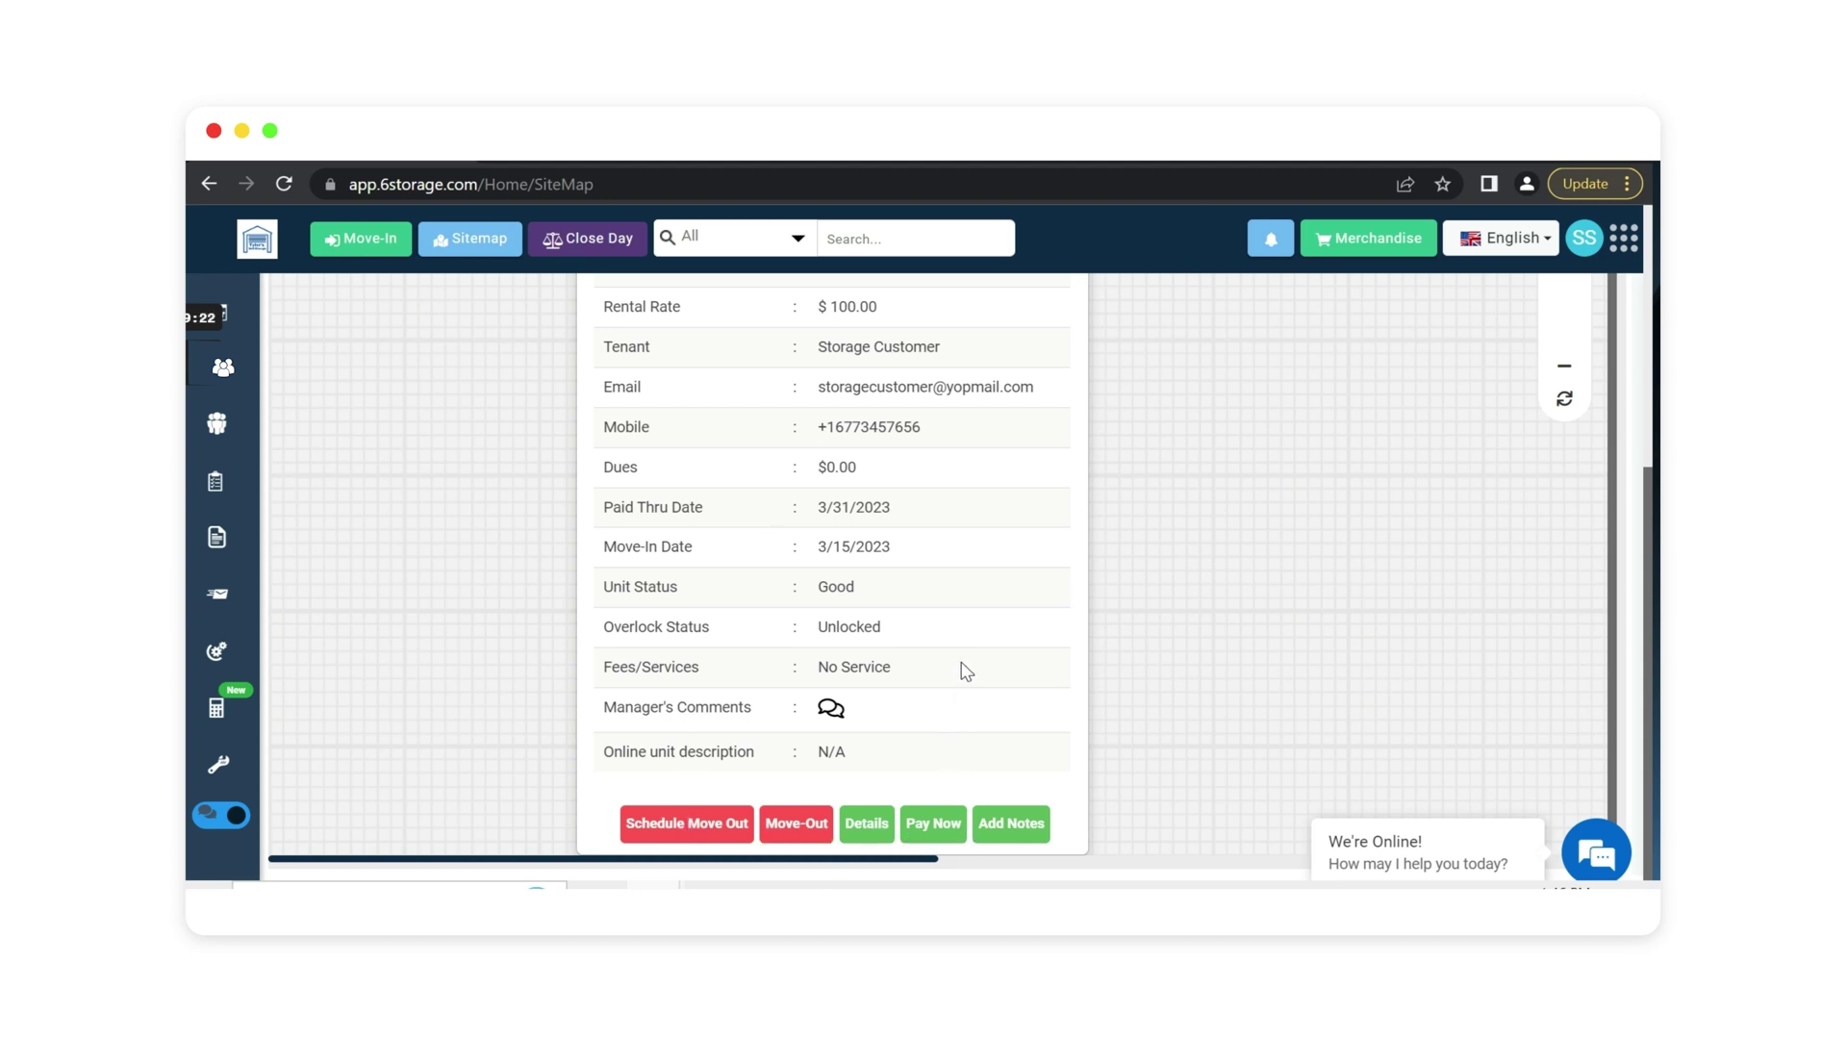
pyautogui.scroll(1, 967, 669)
pyautogui.scroll(3, 904, 615)
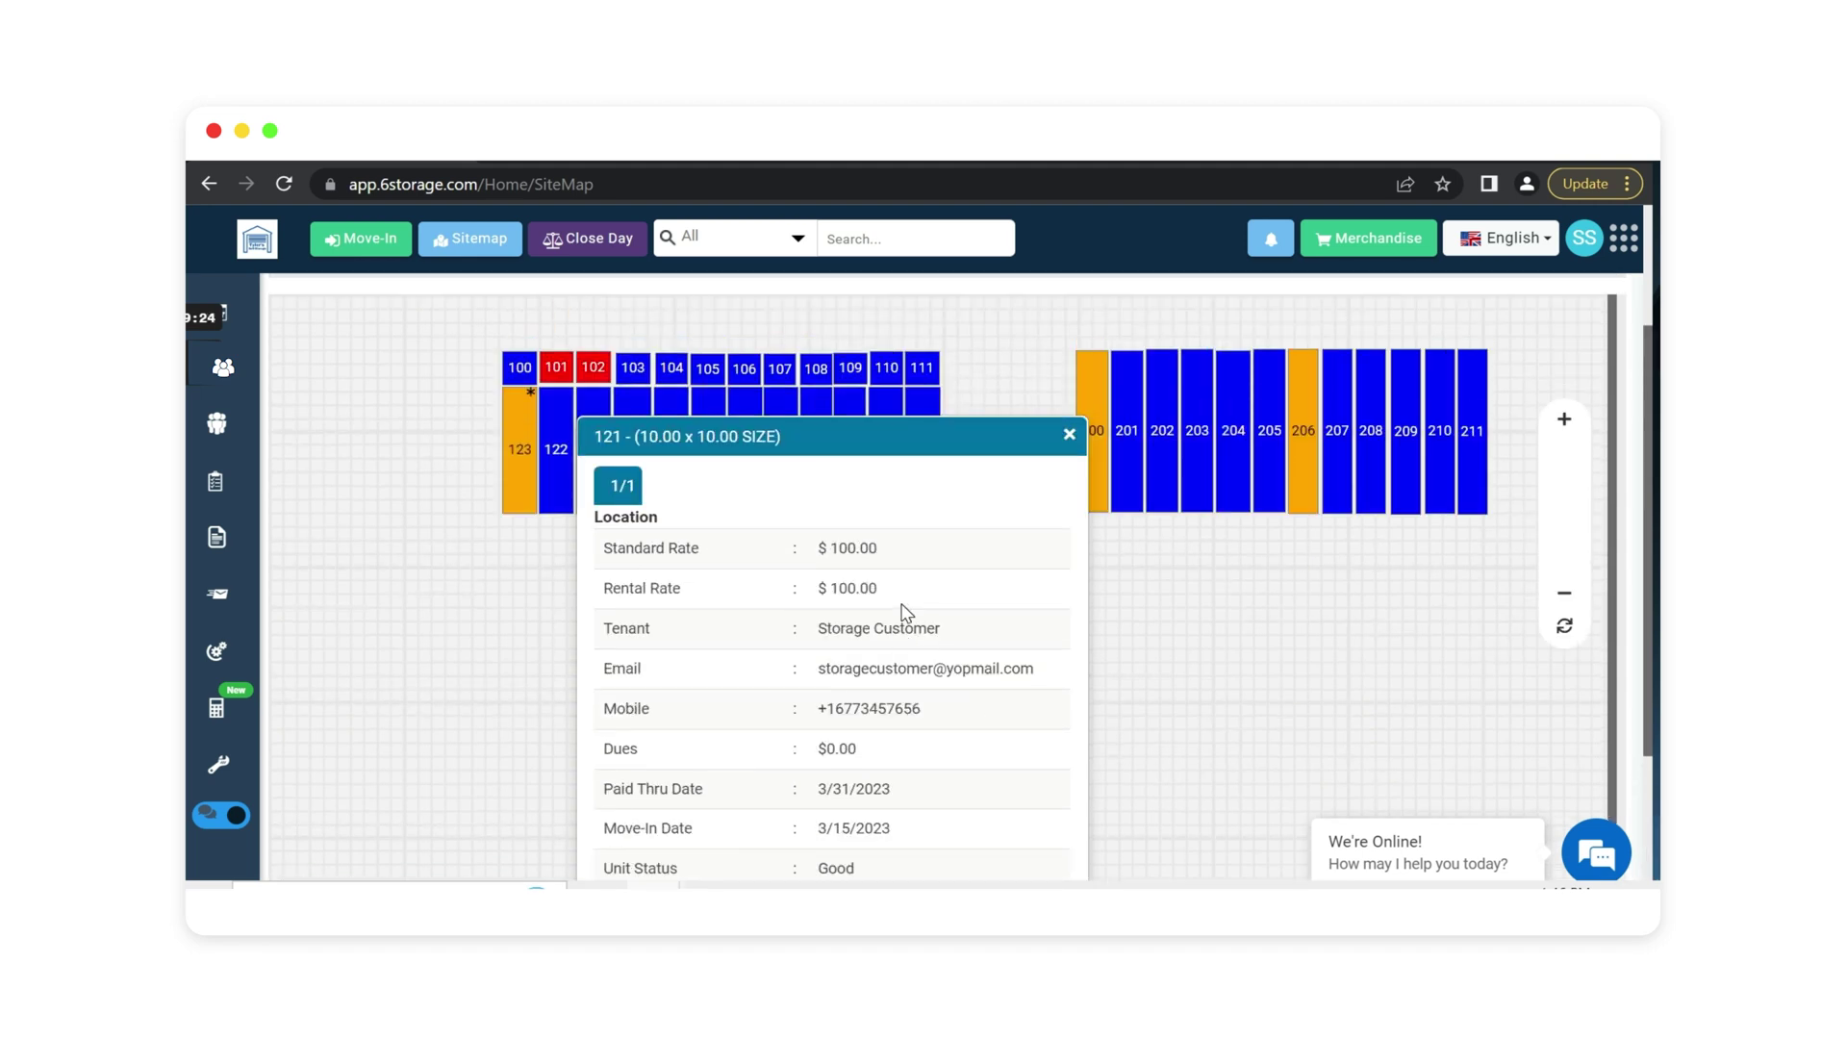
pyautogui.scroll(-4, 840, 575)
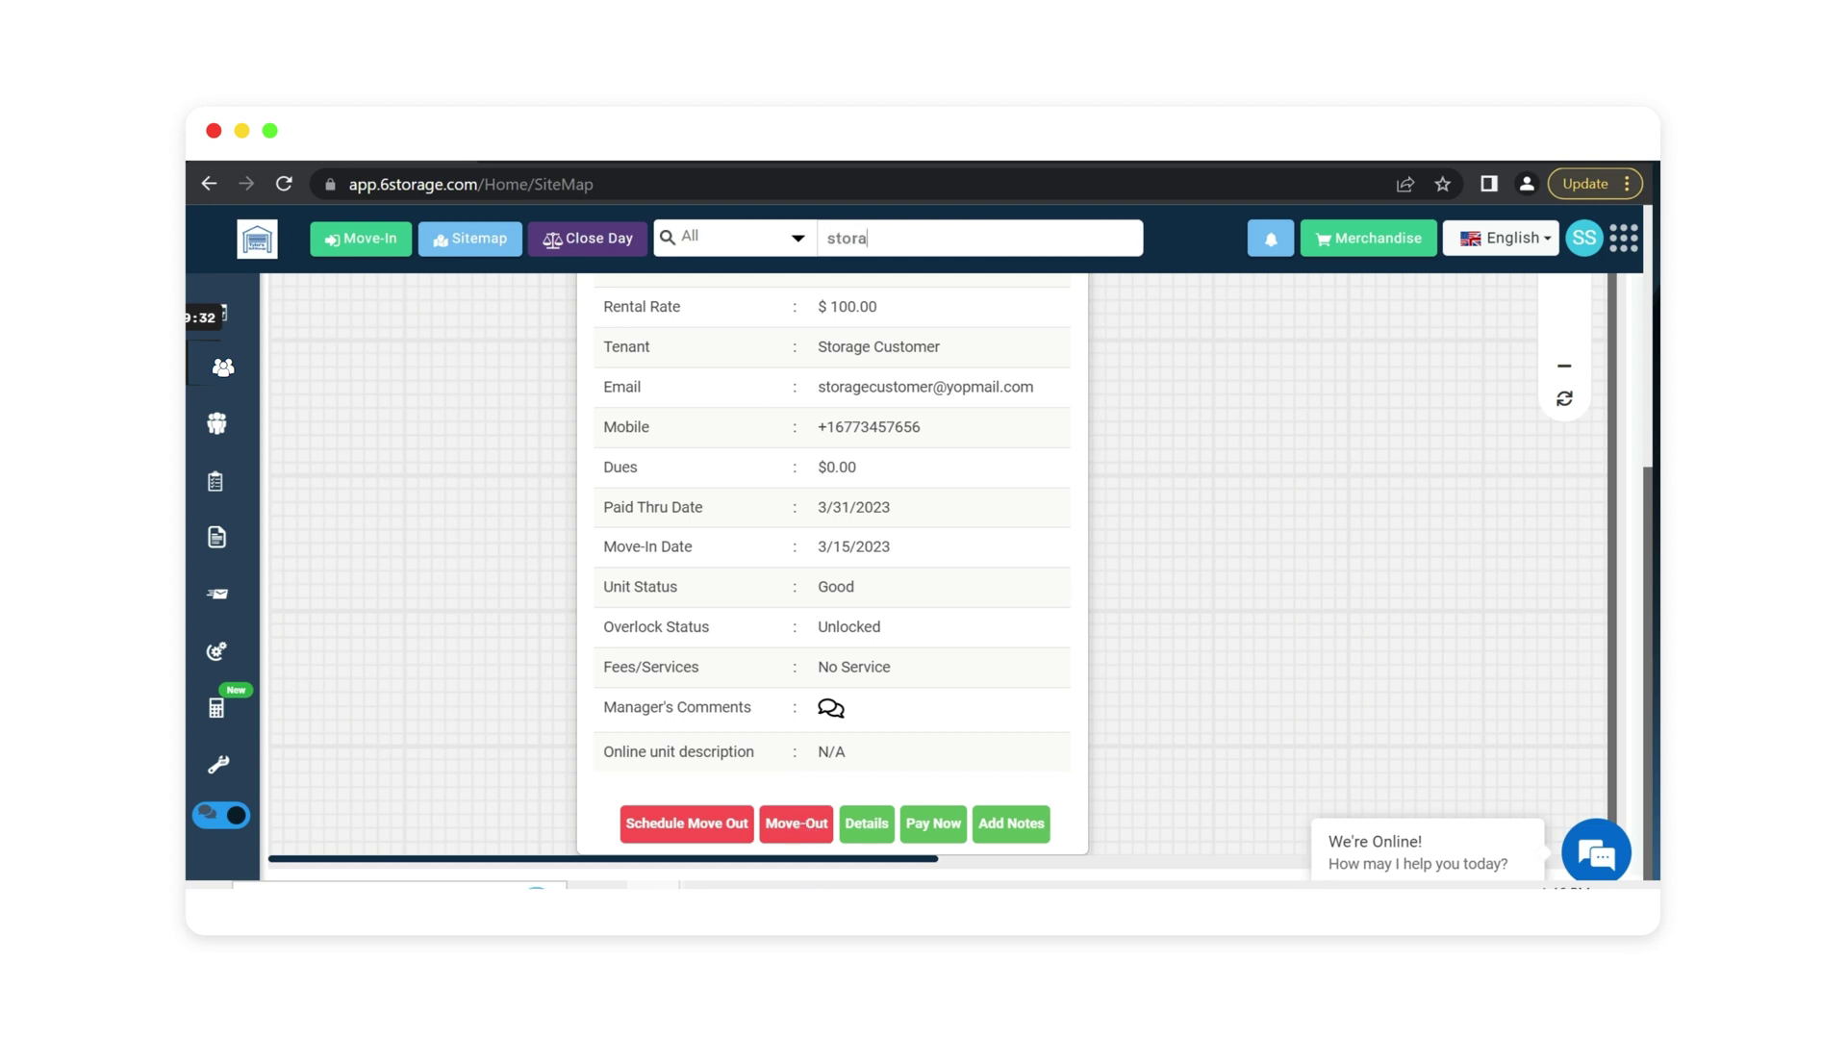
# Search 'ge' to open the tenant's profile and expand the Auto Bill Preference section.
pyautogui.write('ge')
pyautogui.click(951, 313)
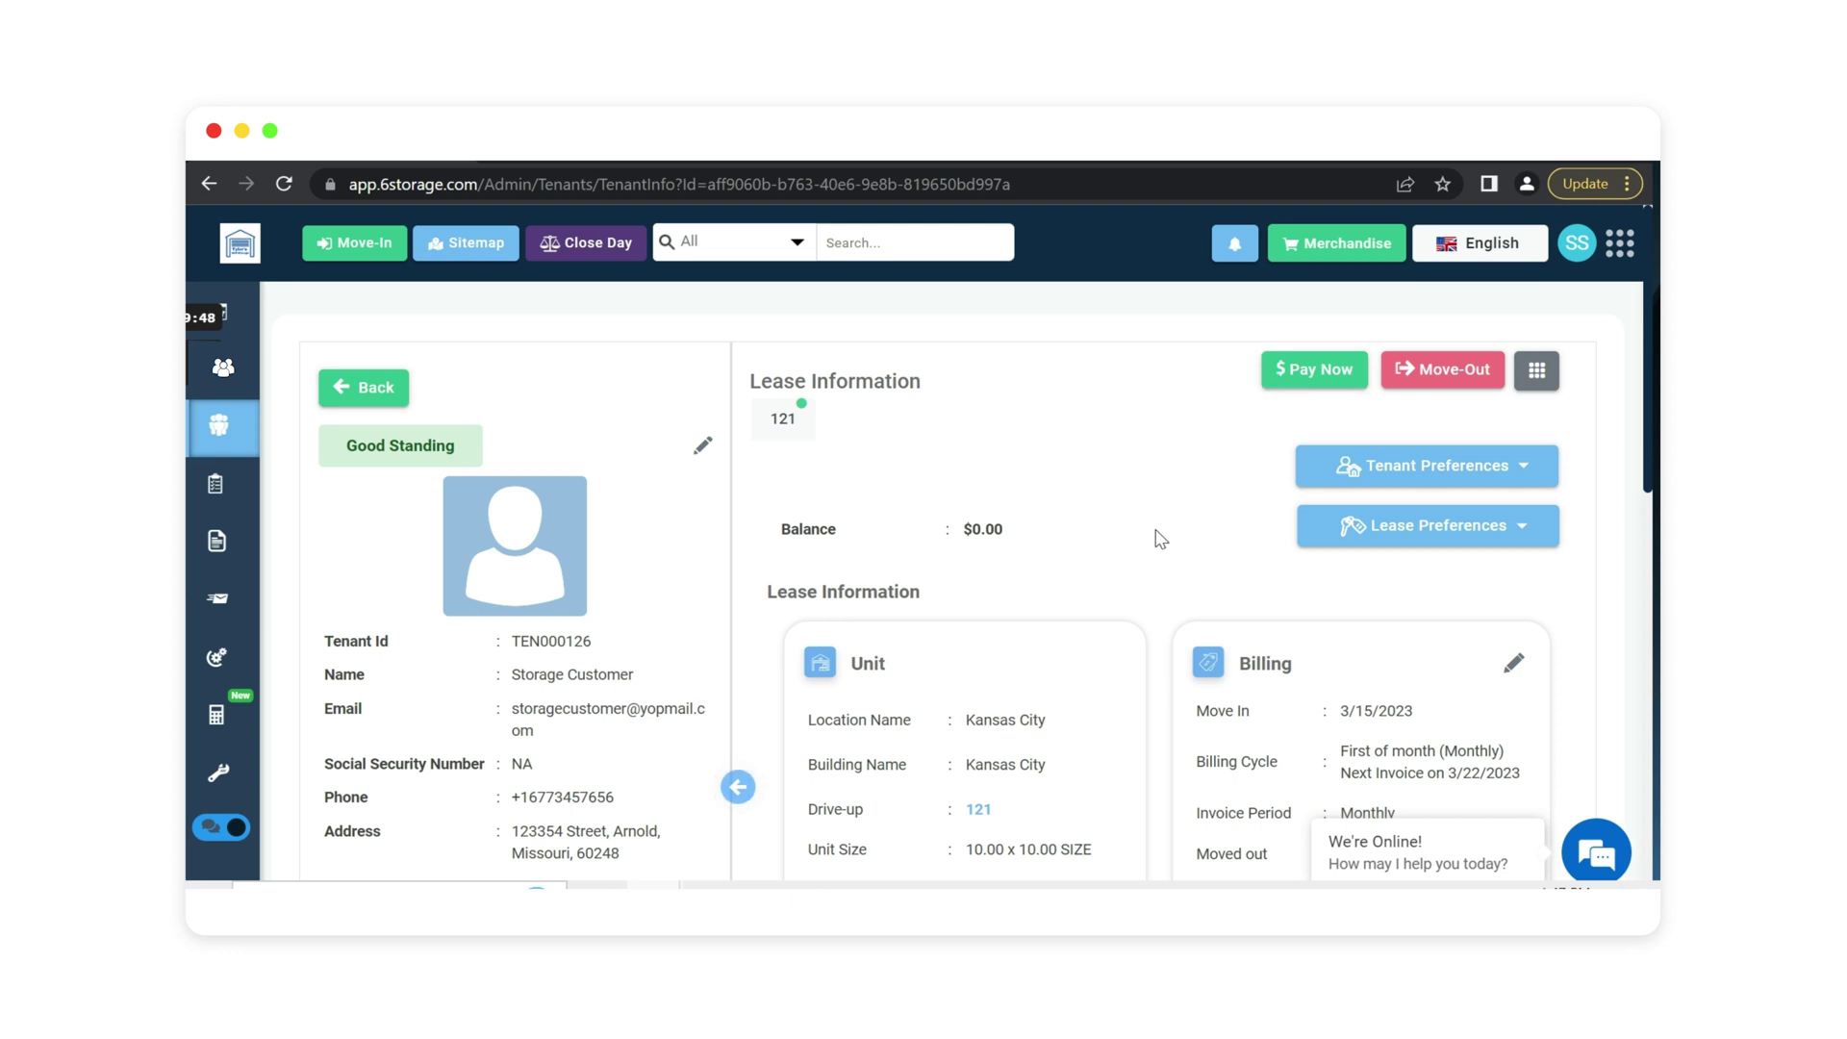
pyautogui.scroll(-1, 1145, 498)
pyautogui.scroll(-1, 1145, 498)
pyautogui.click(384, 752)
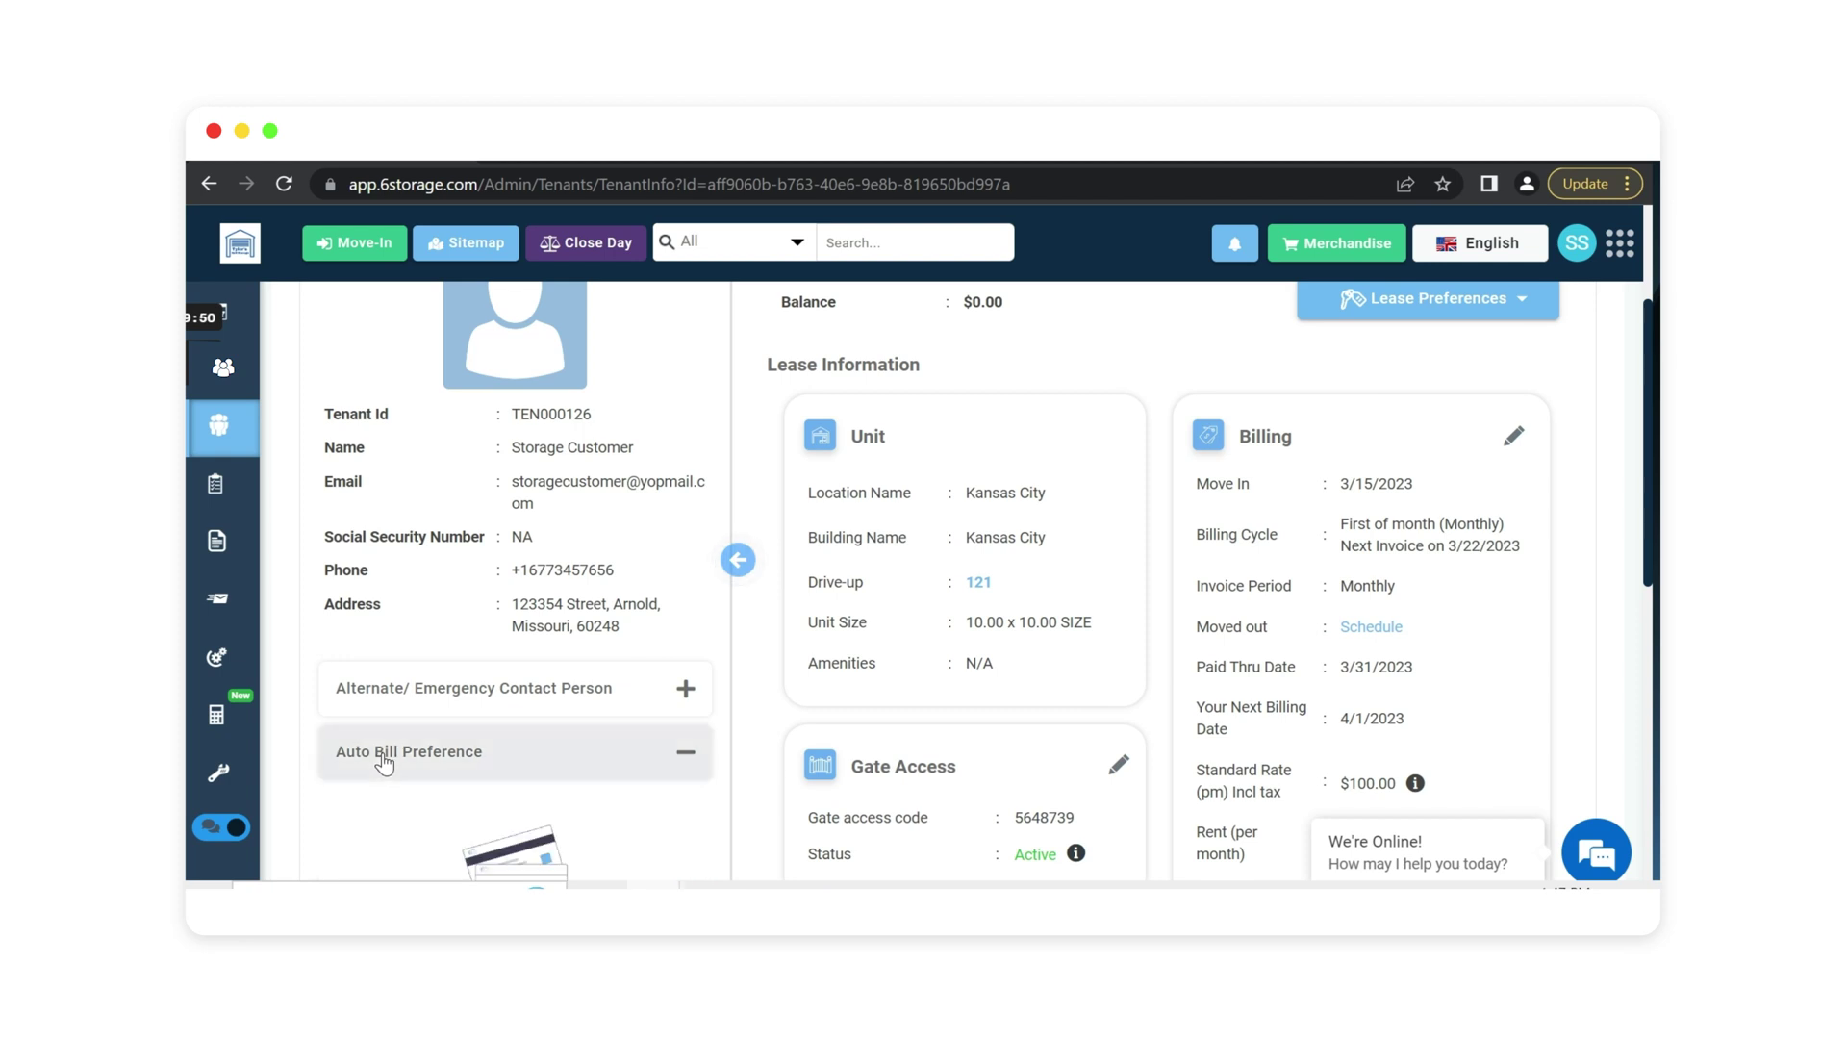
pyautogui.scroll(-2, 492, 736)
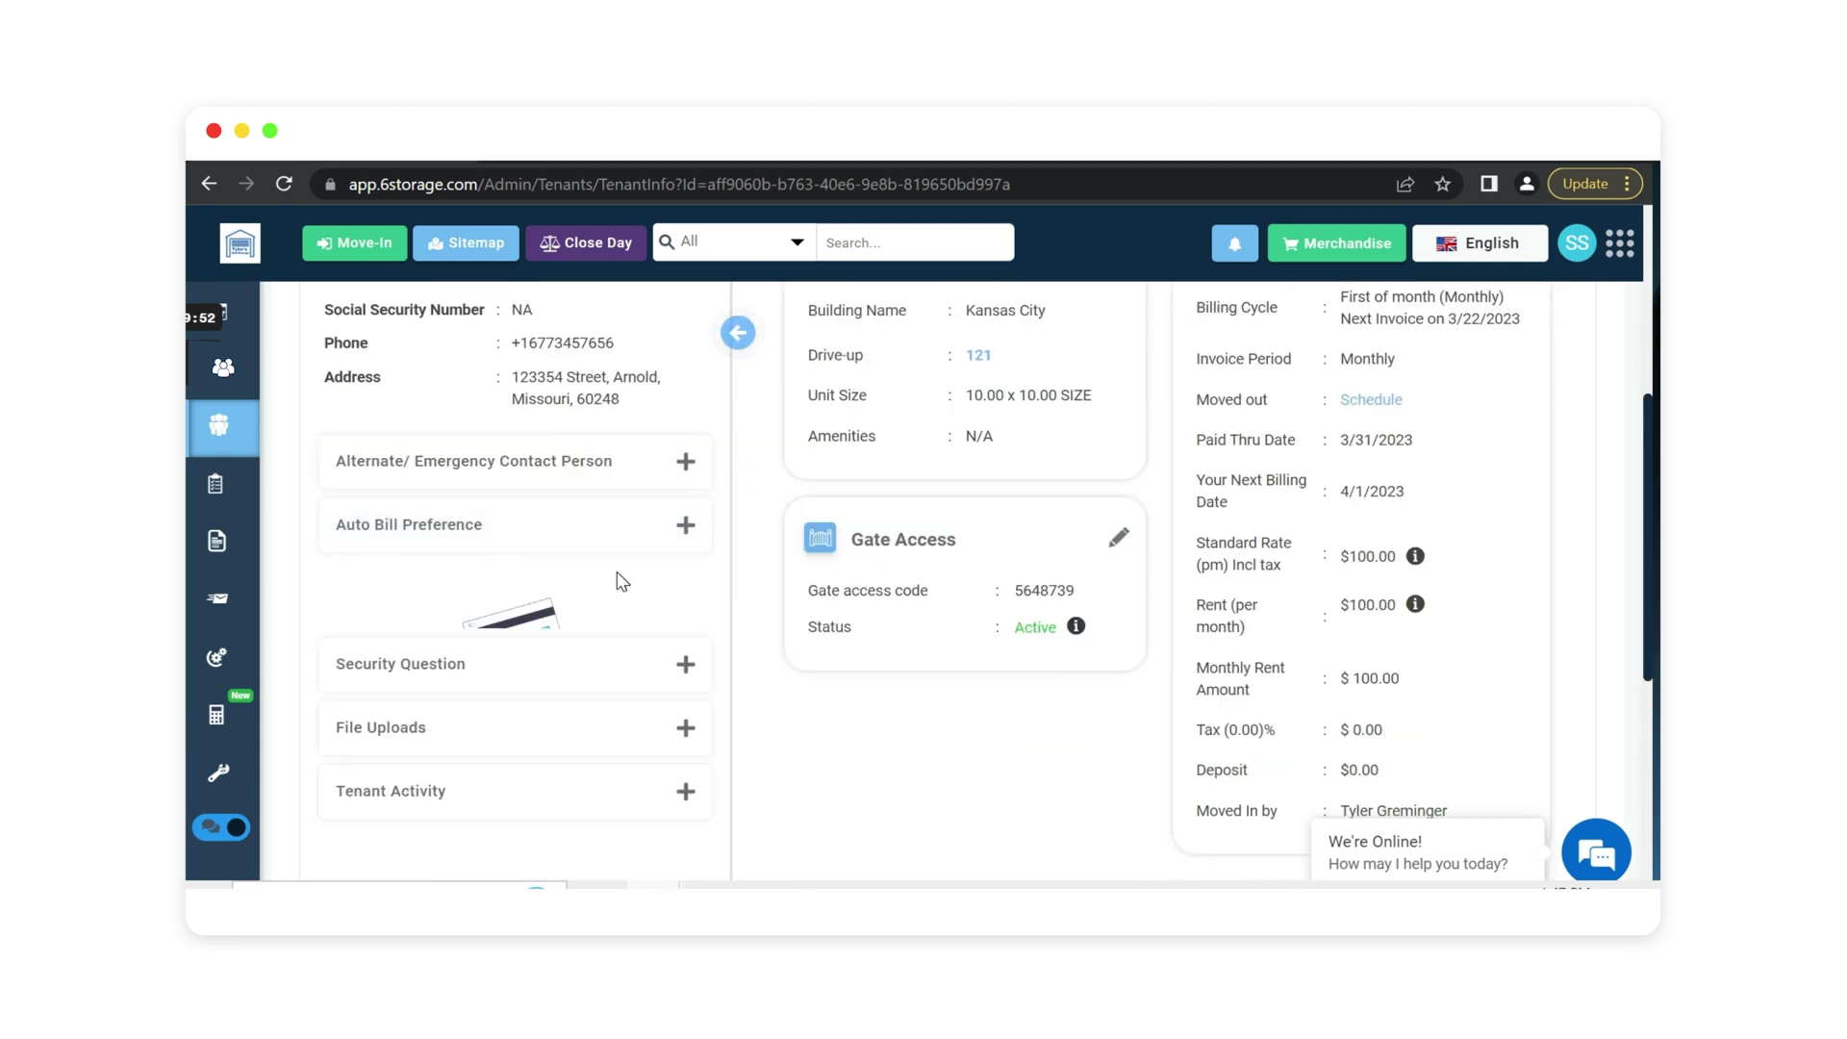
pyautogui.scroll(5, 623, 581)
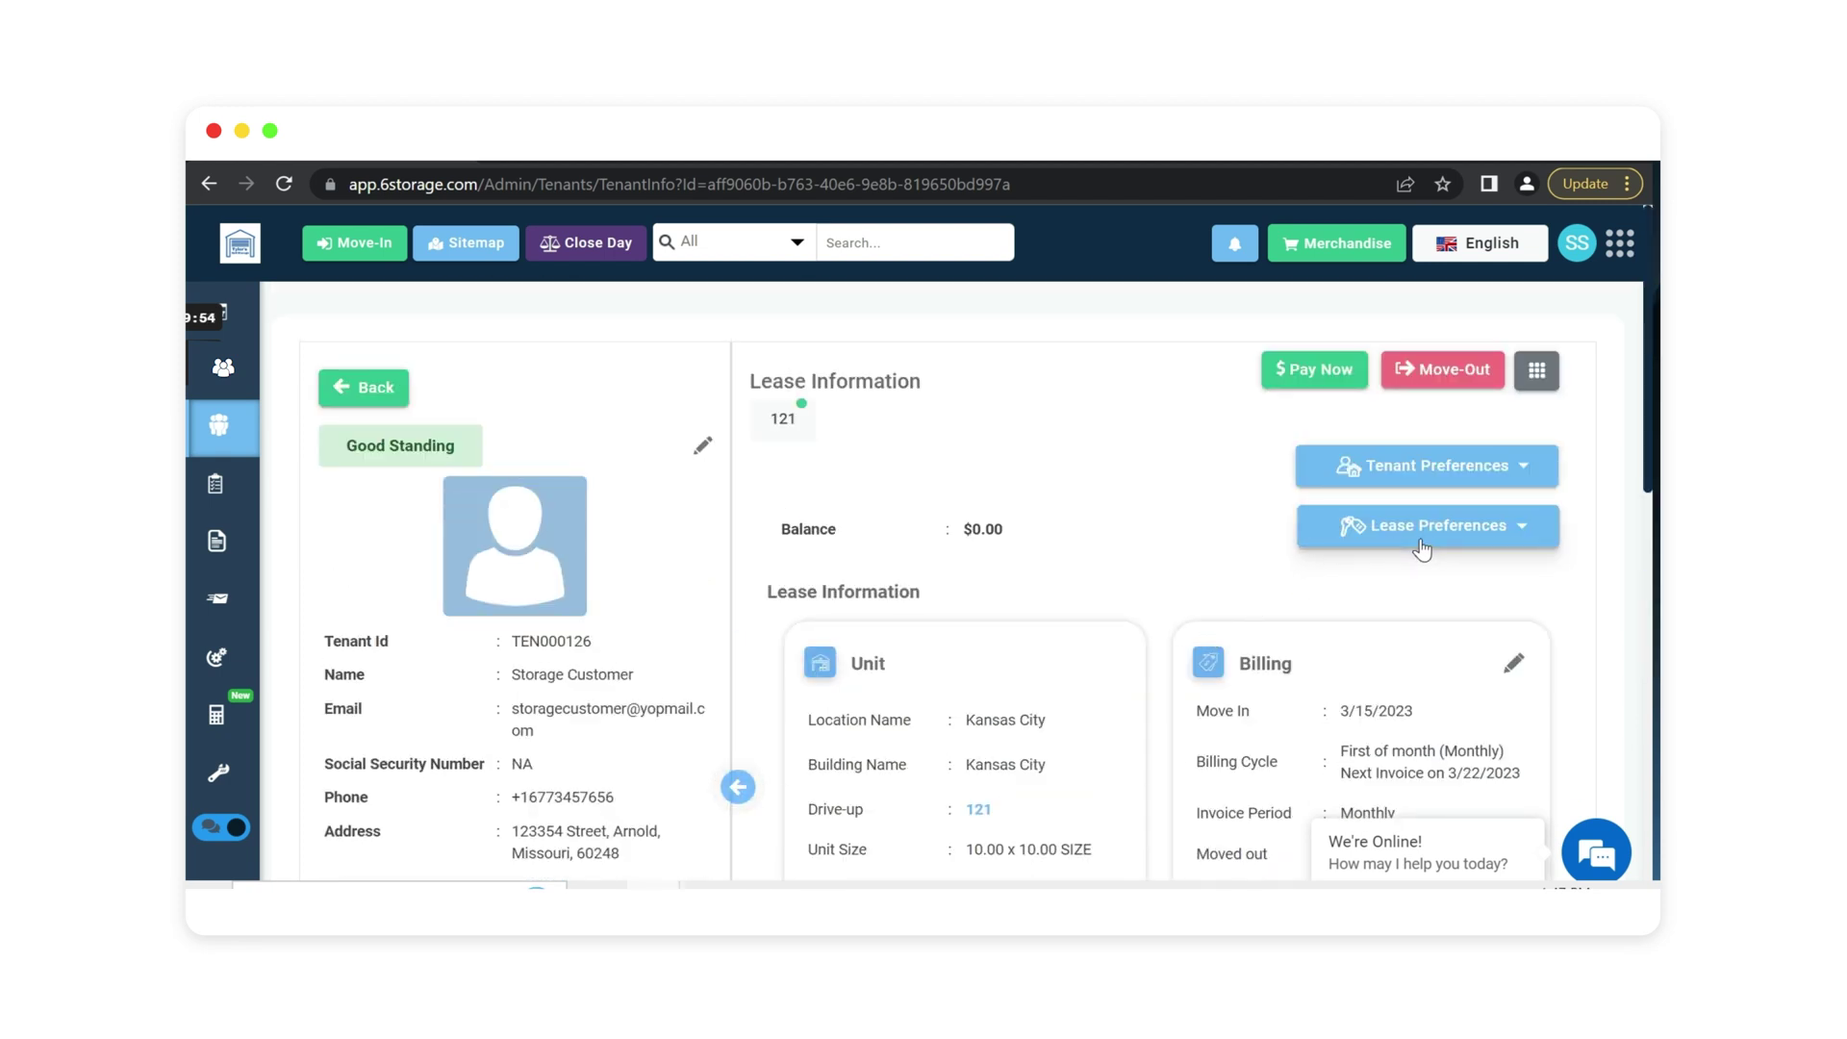
pyautogui.click(1422, 550)
pyautogui.scroll(-1, 1313, 577)
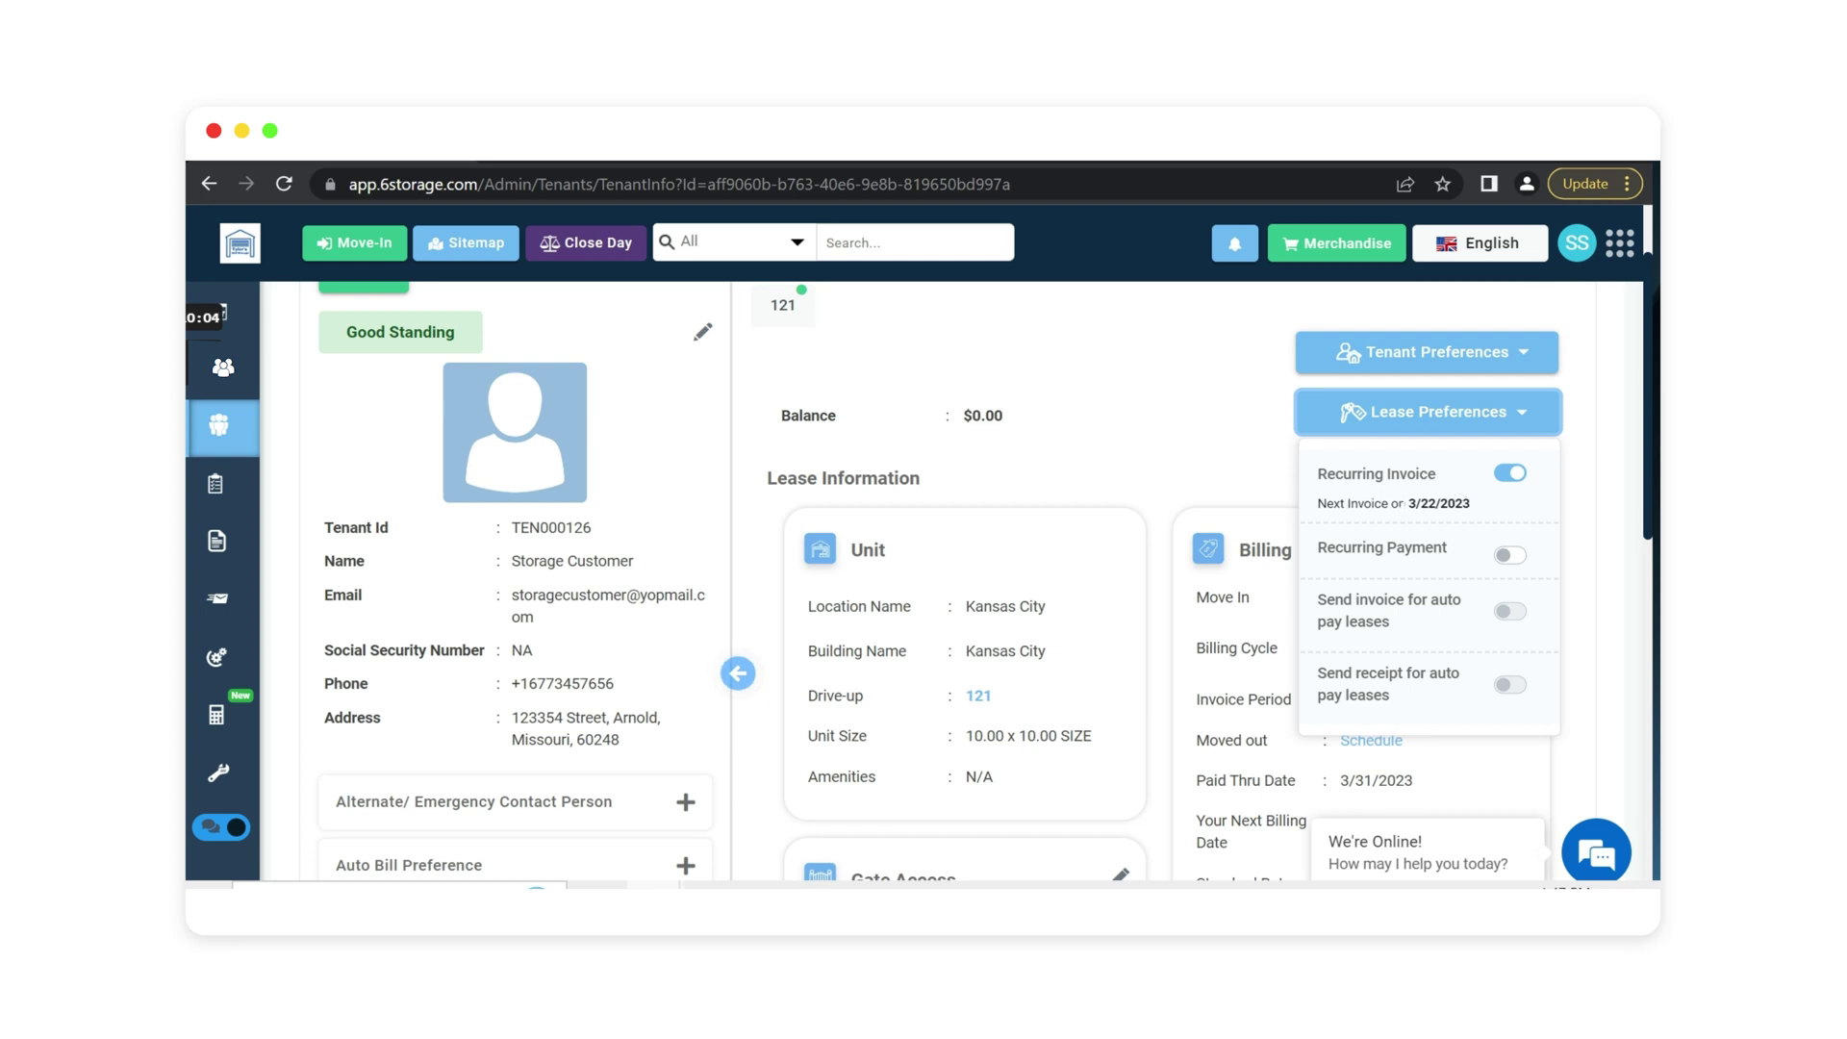
pyautogui.moveTo(1405, 503); pyautogui.dragTo(1477, 515)
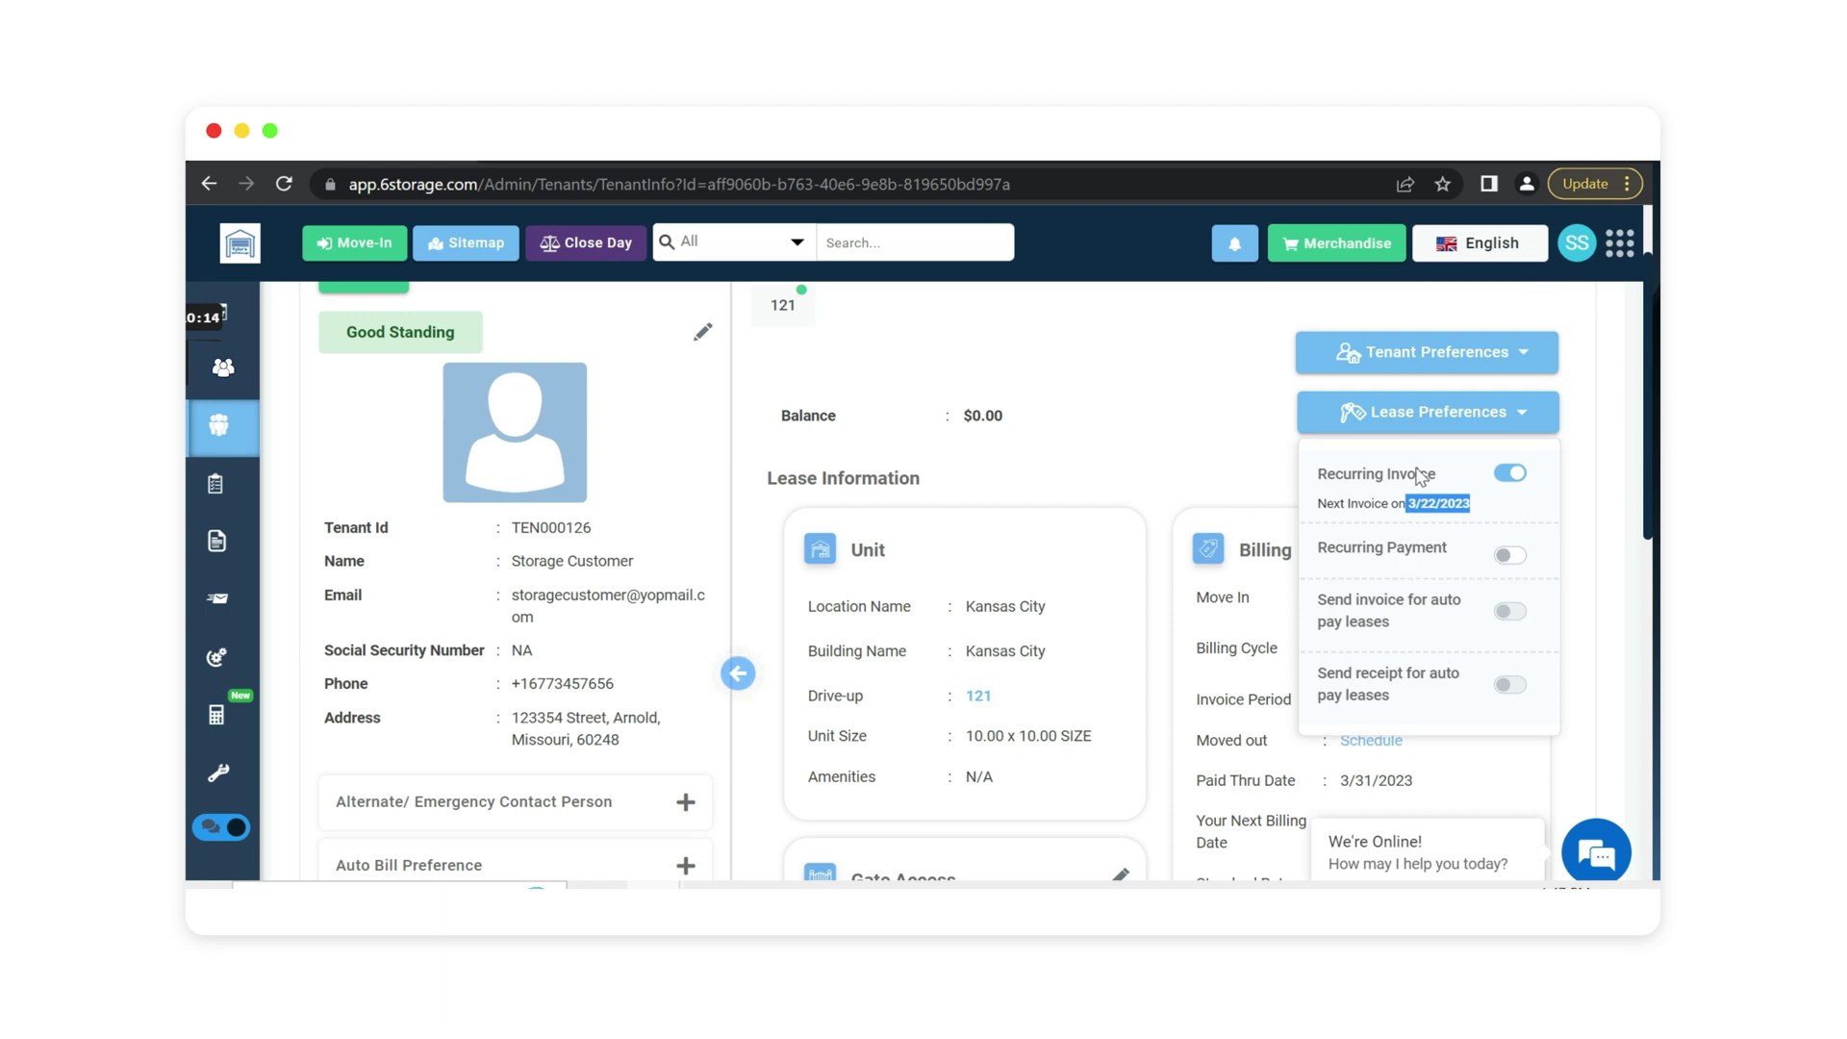
pyautogui.click(1417, 427)
pyautogui.scroll(2, 1169, 472)
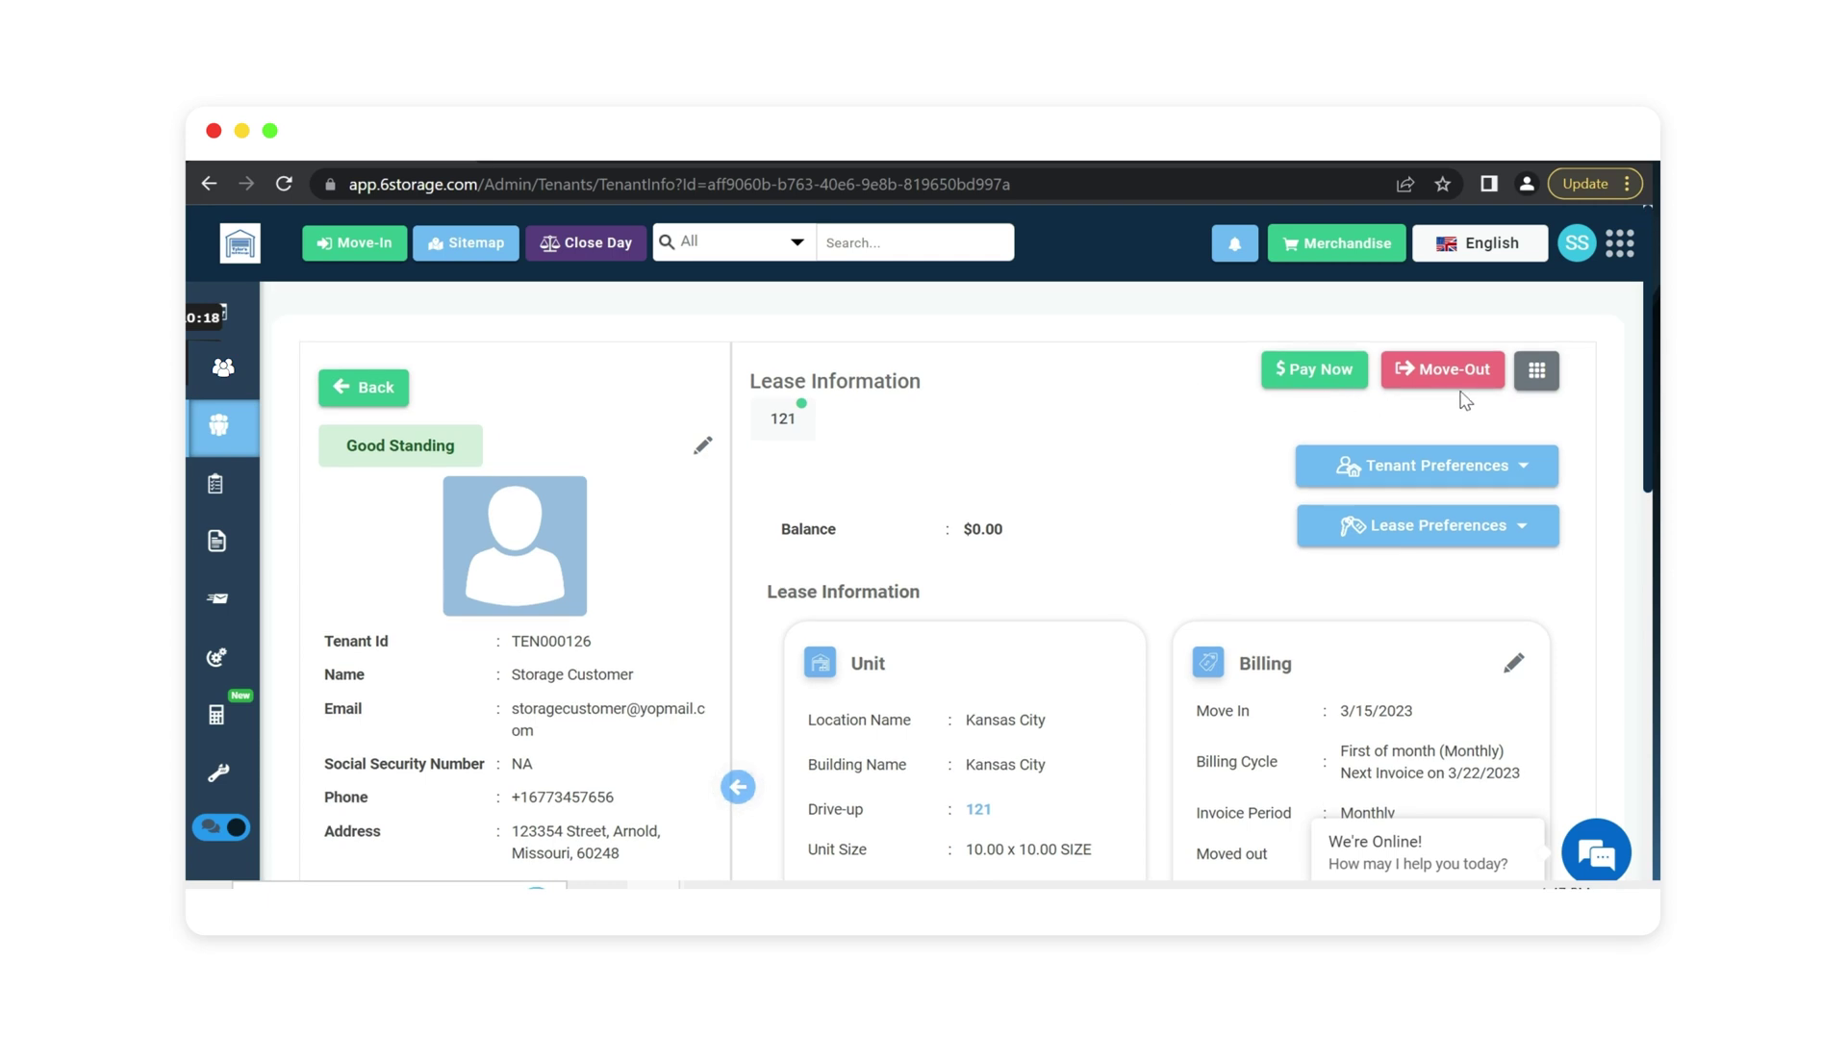
# Move the tenant out of unit 121 with reason Done Renting and confirm.
pyautogui.click(1464, 370)
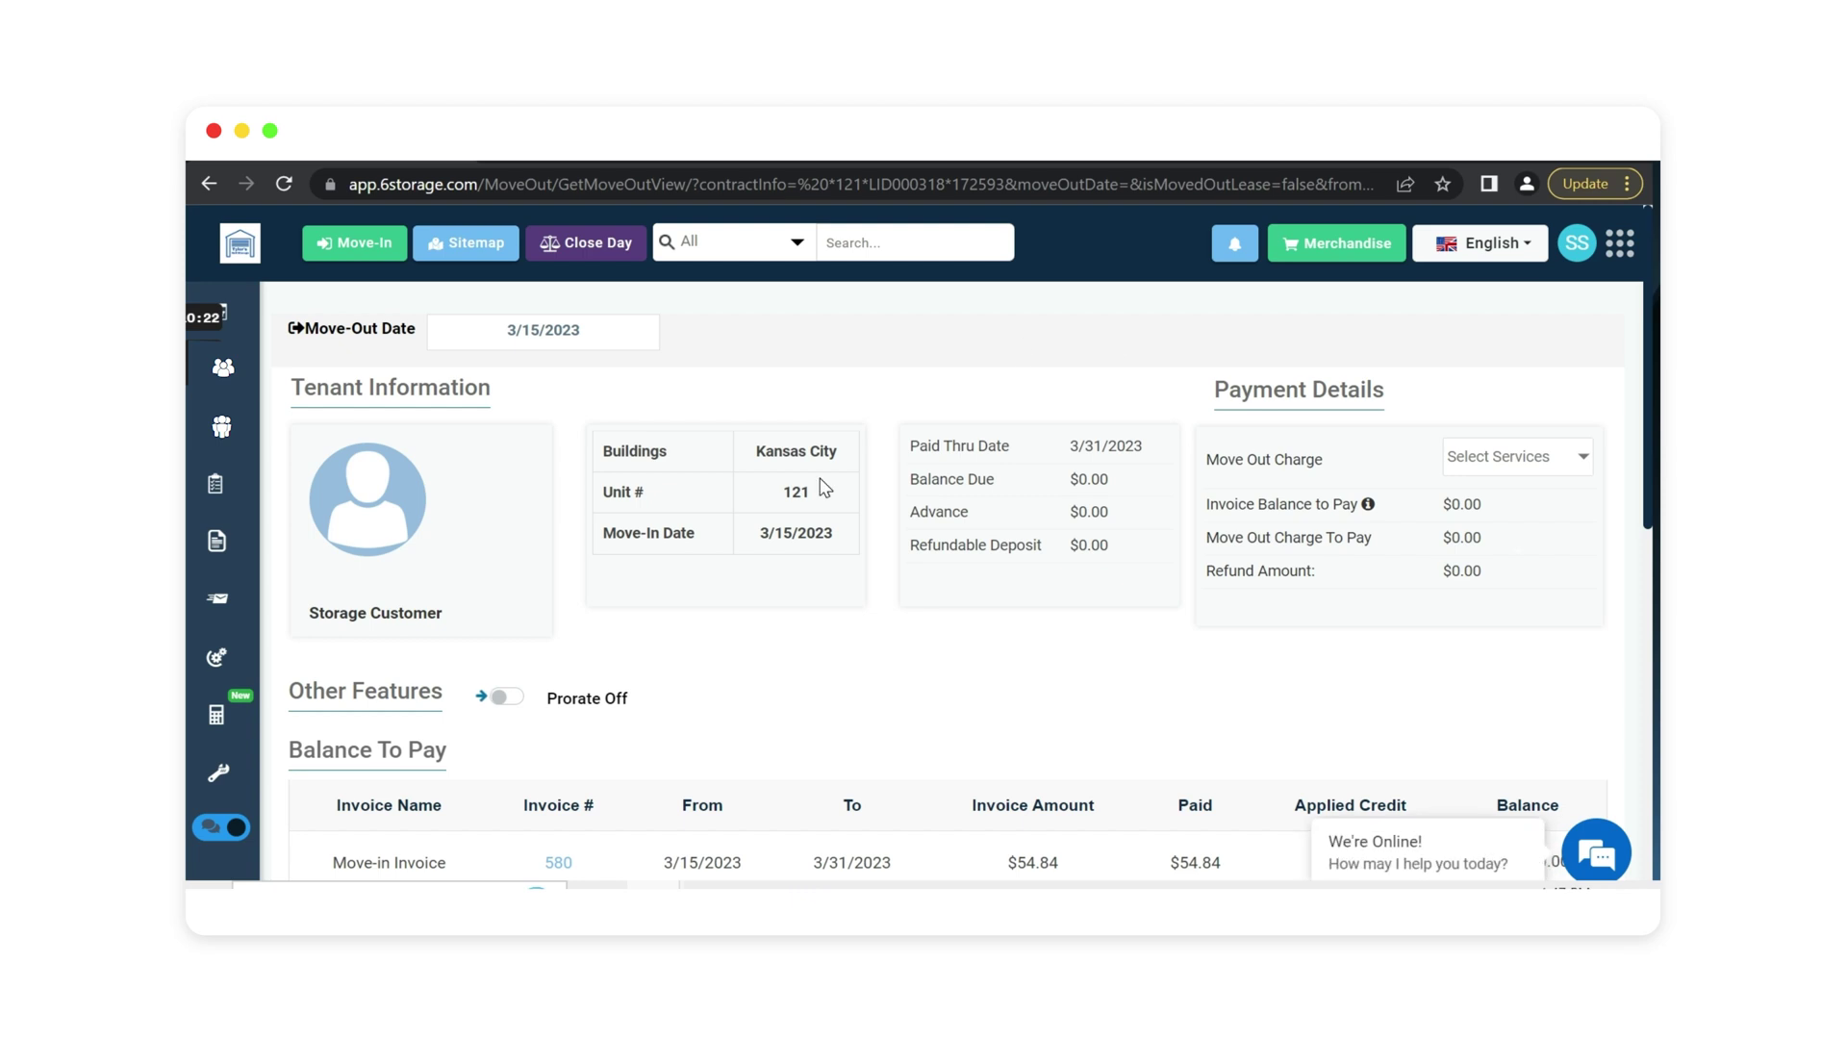
pyautogui.scroll(-5, 899, 383)
pyautogui.scroll(-4, 826, 385)
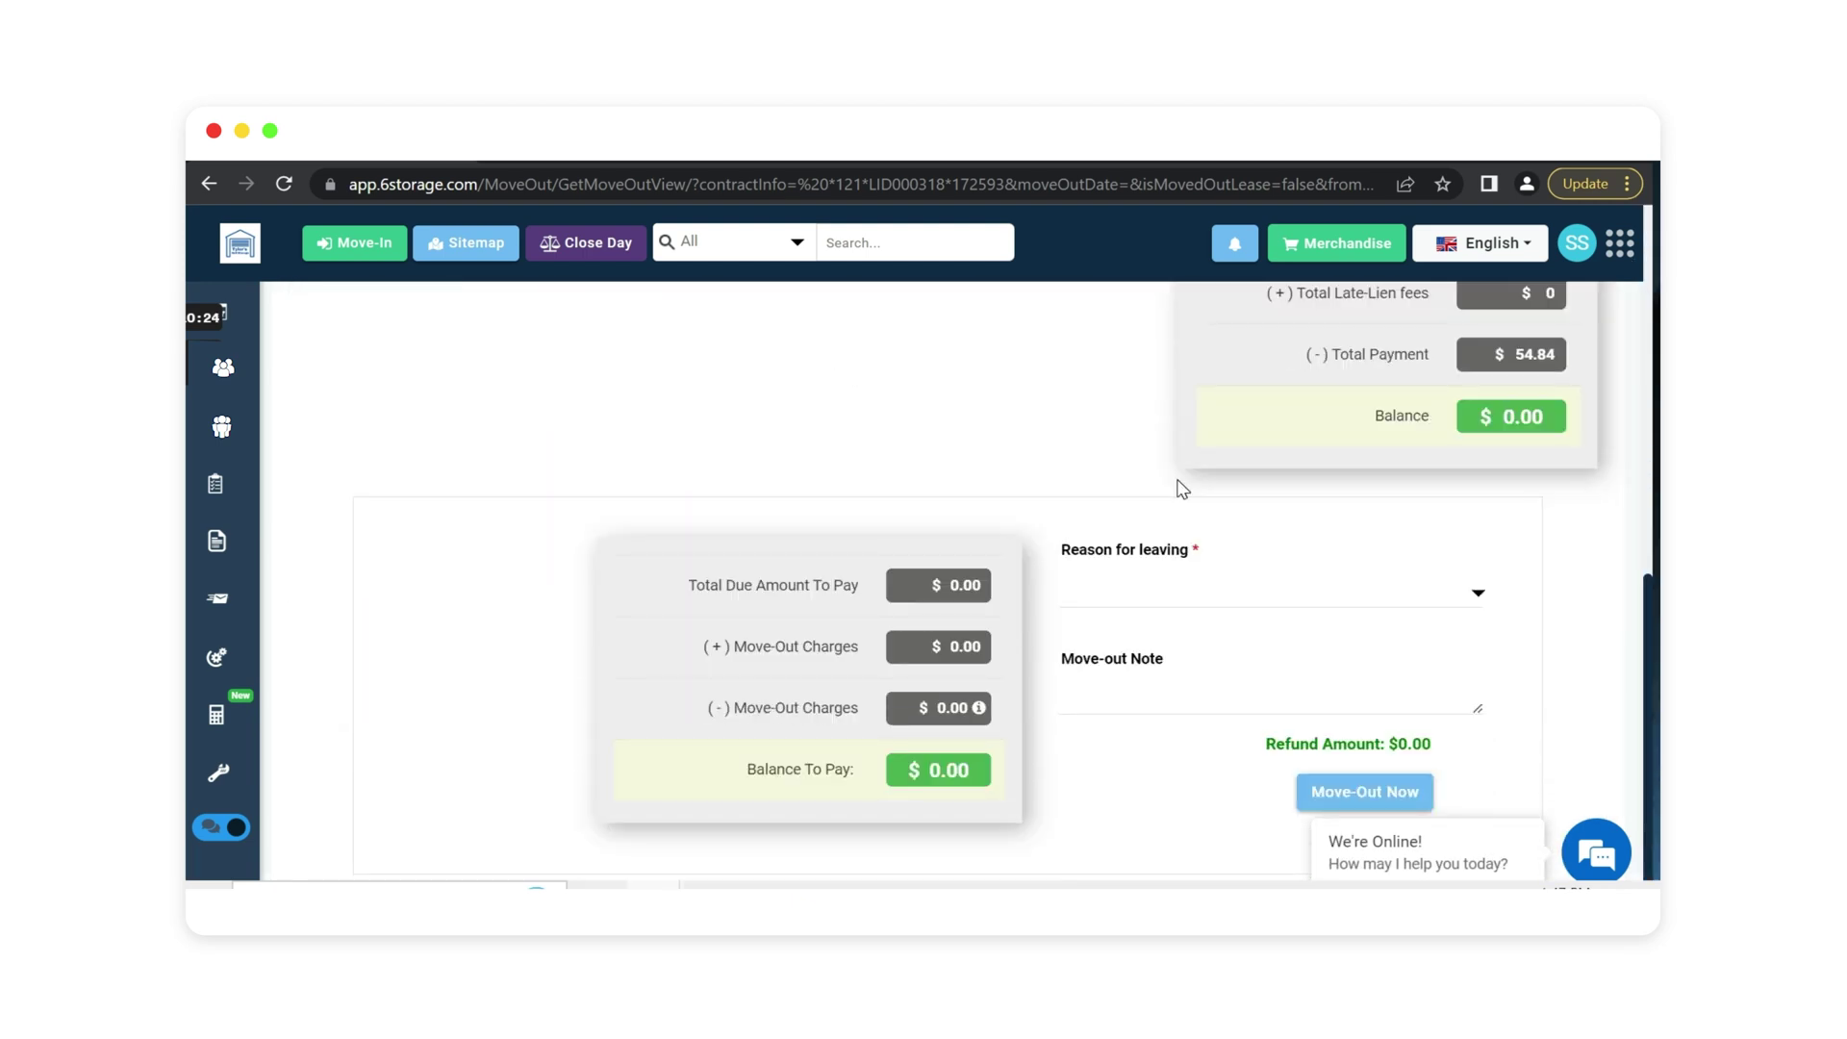
pyautogui.scroll(4, 798, 537)
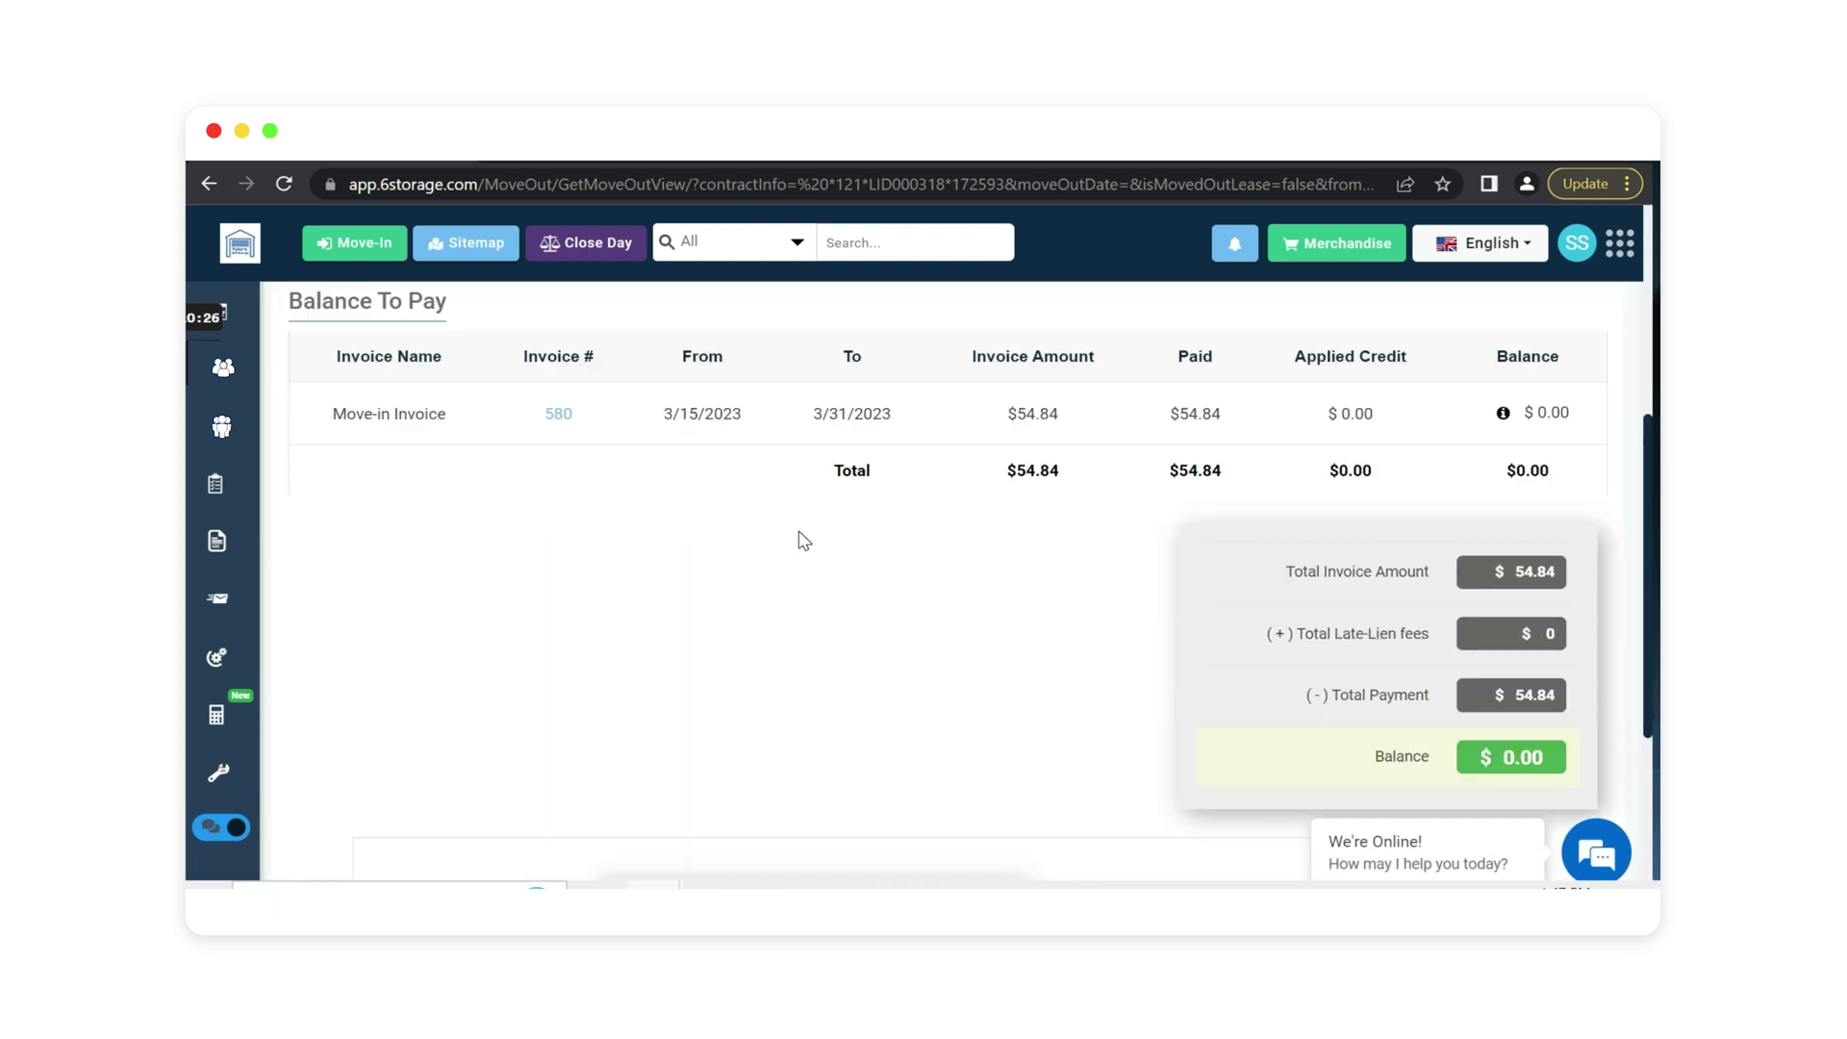
pyautogui.scroll(-4, 854, 583)
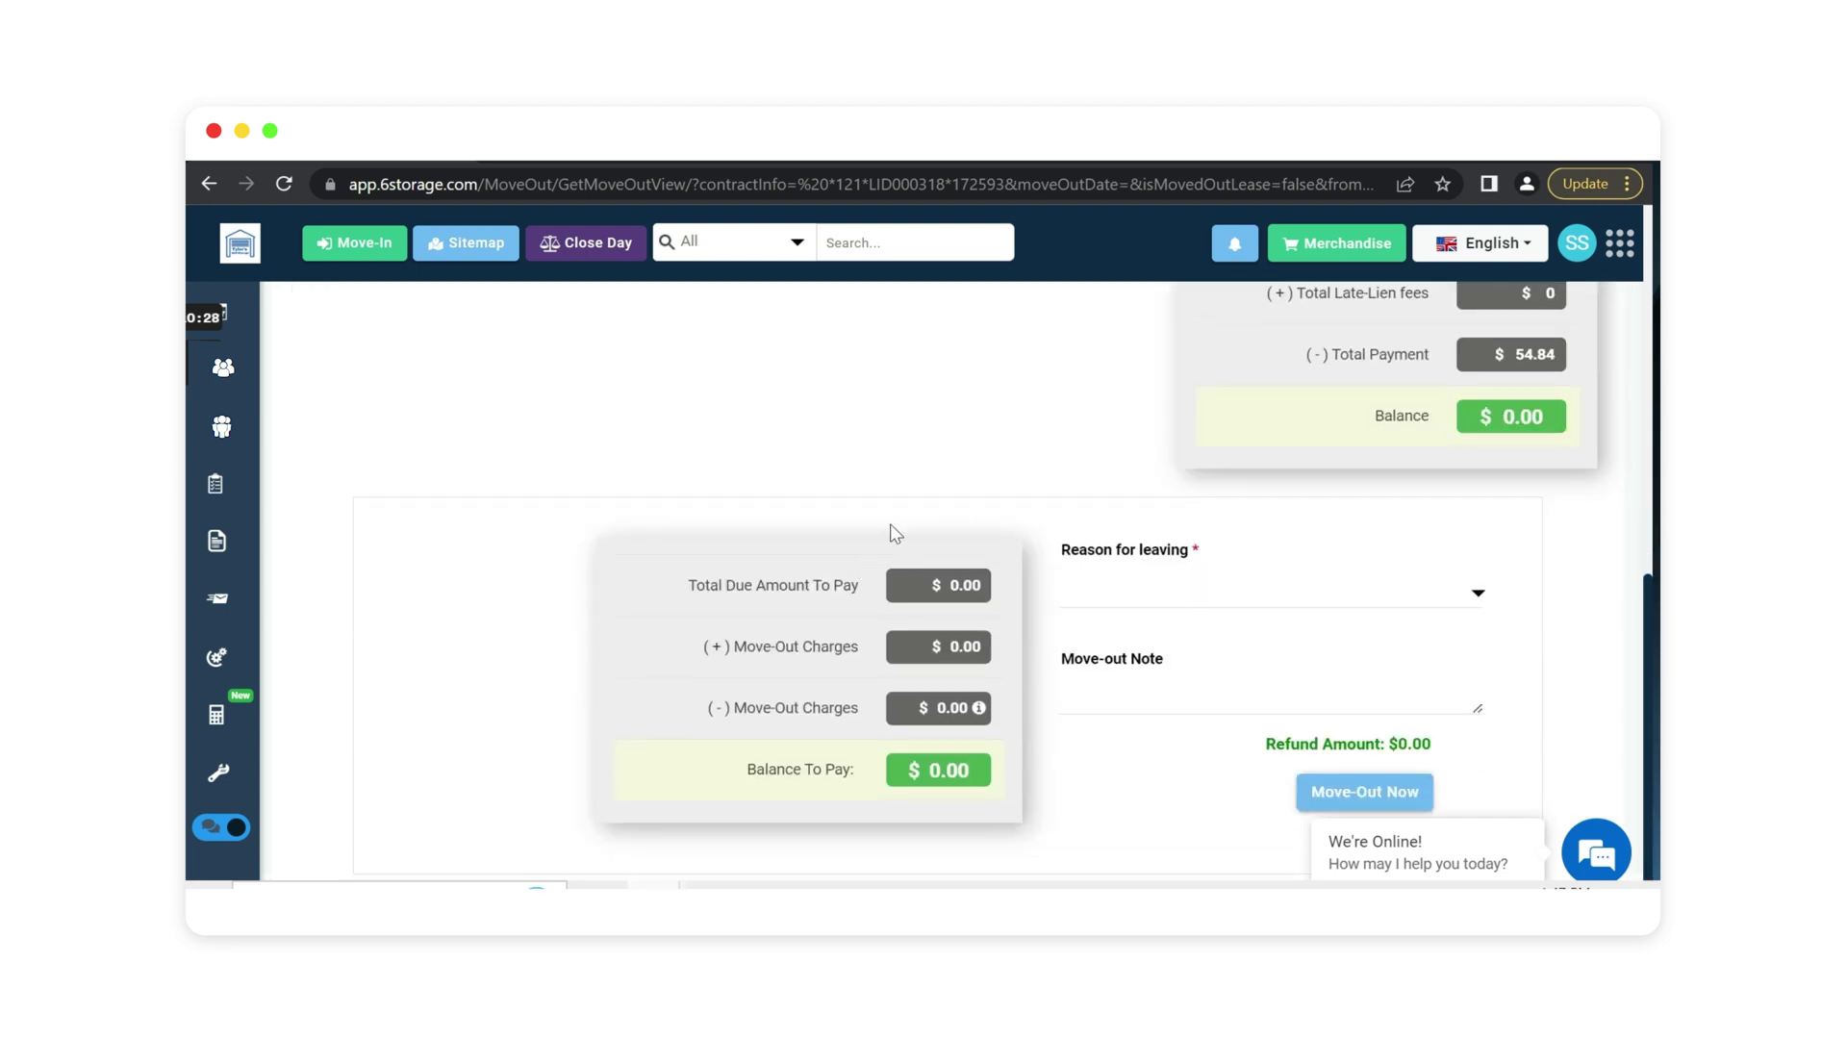
pyautogui.click(1143, 592)
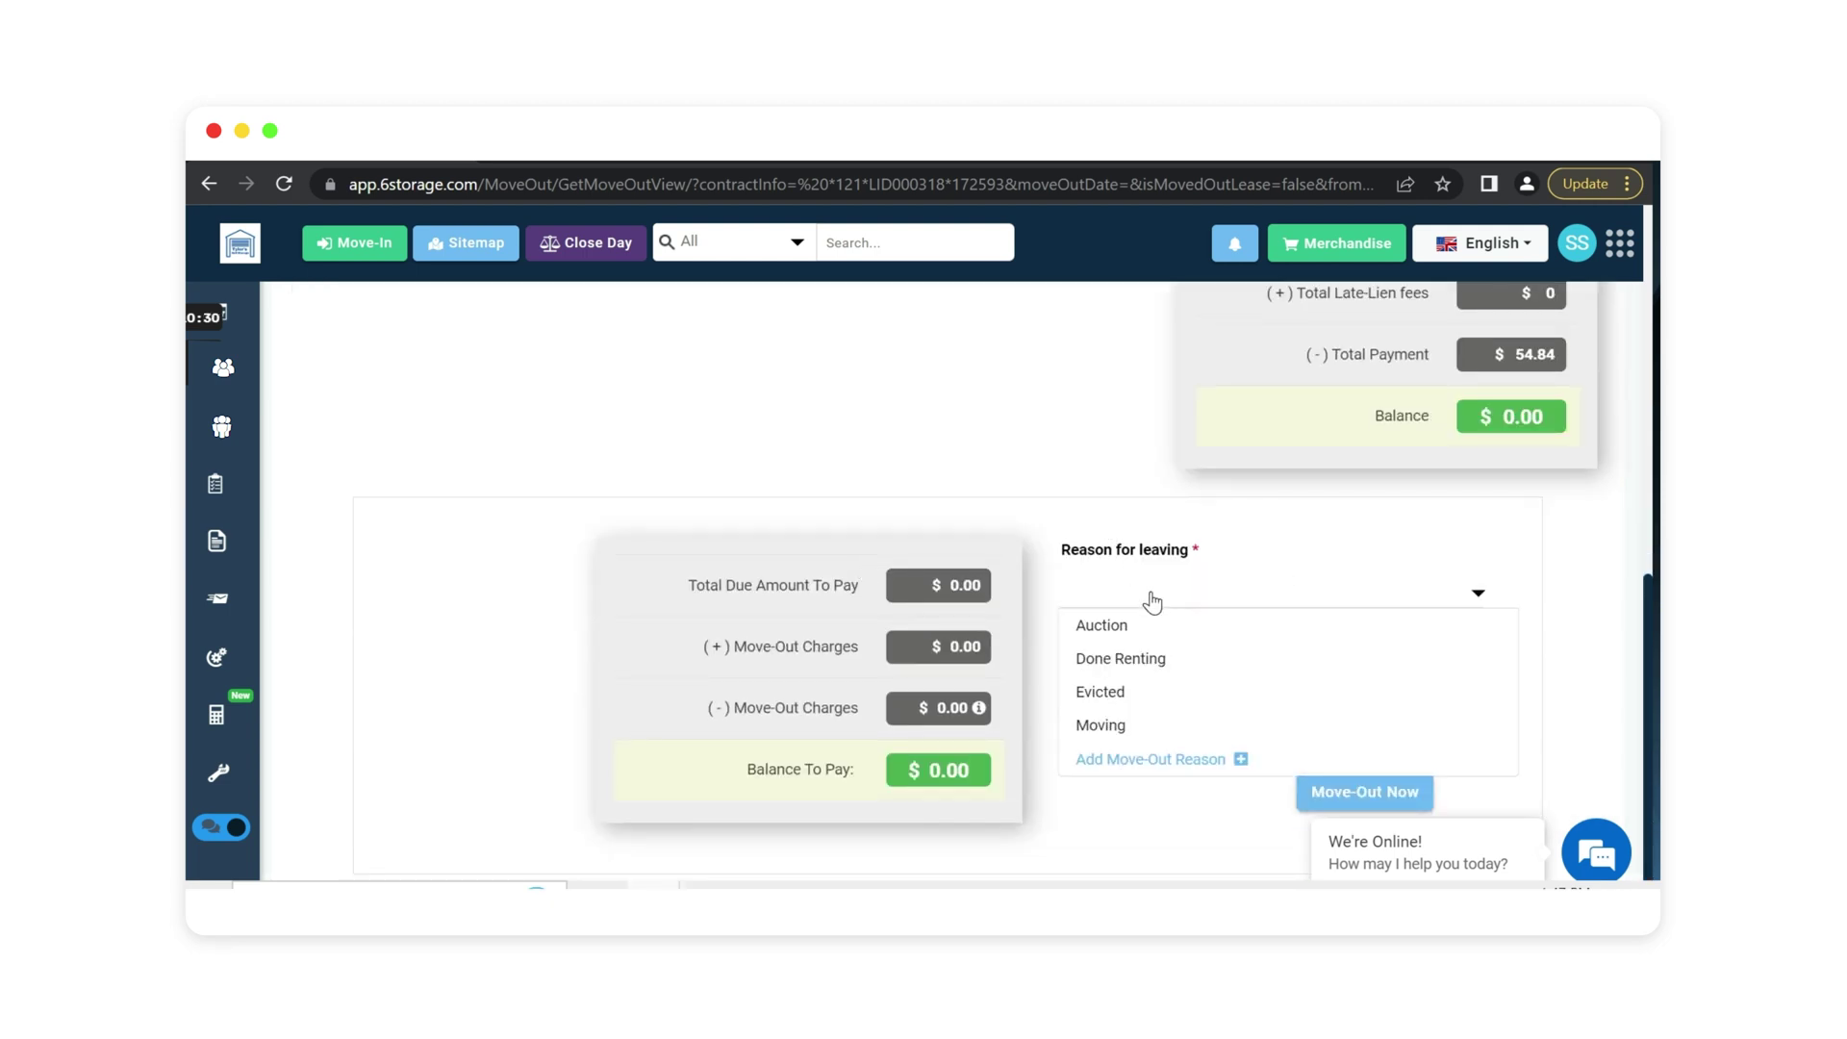
pyautogui.click(1124, 662)
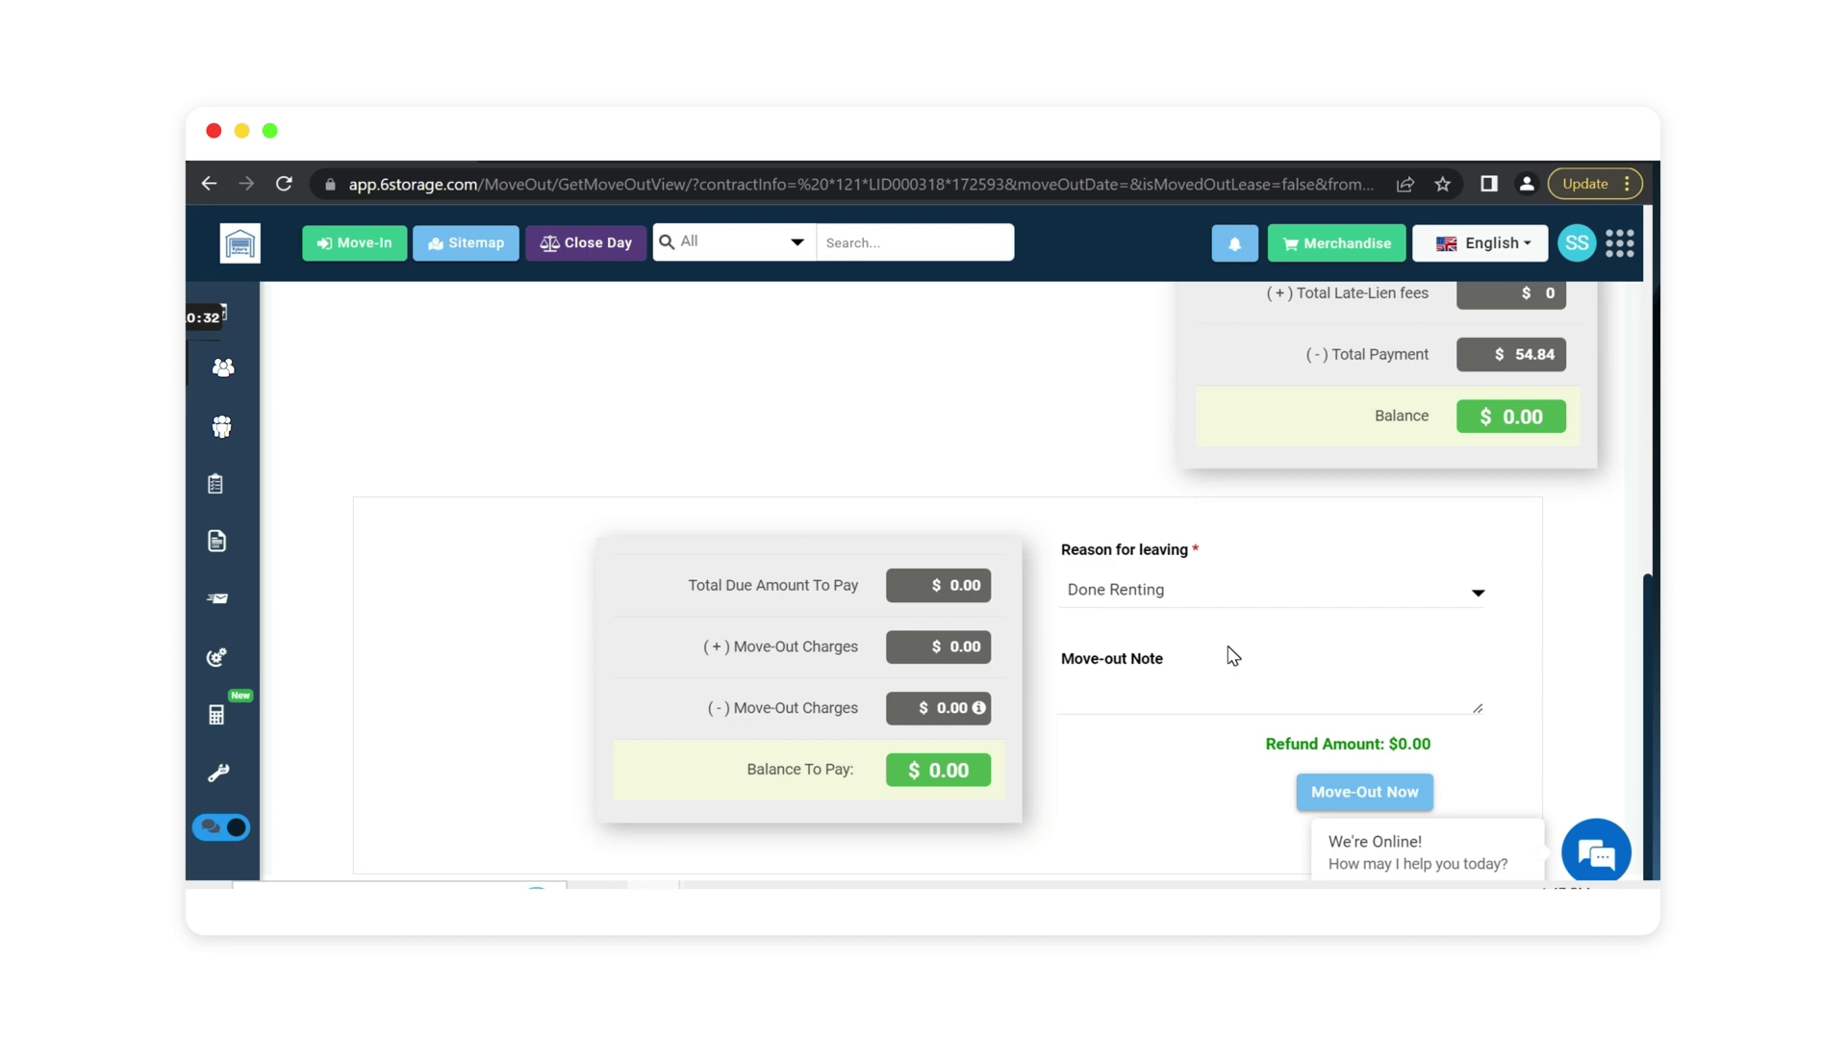
pyautogui.click(1330, 797)
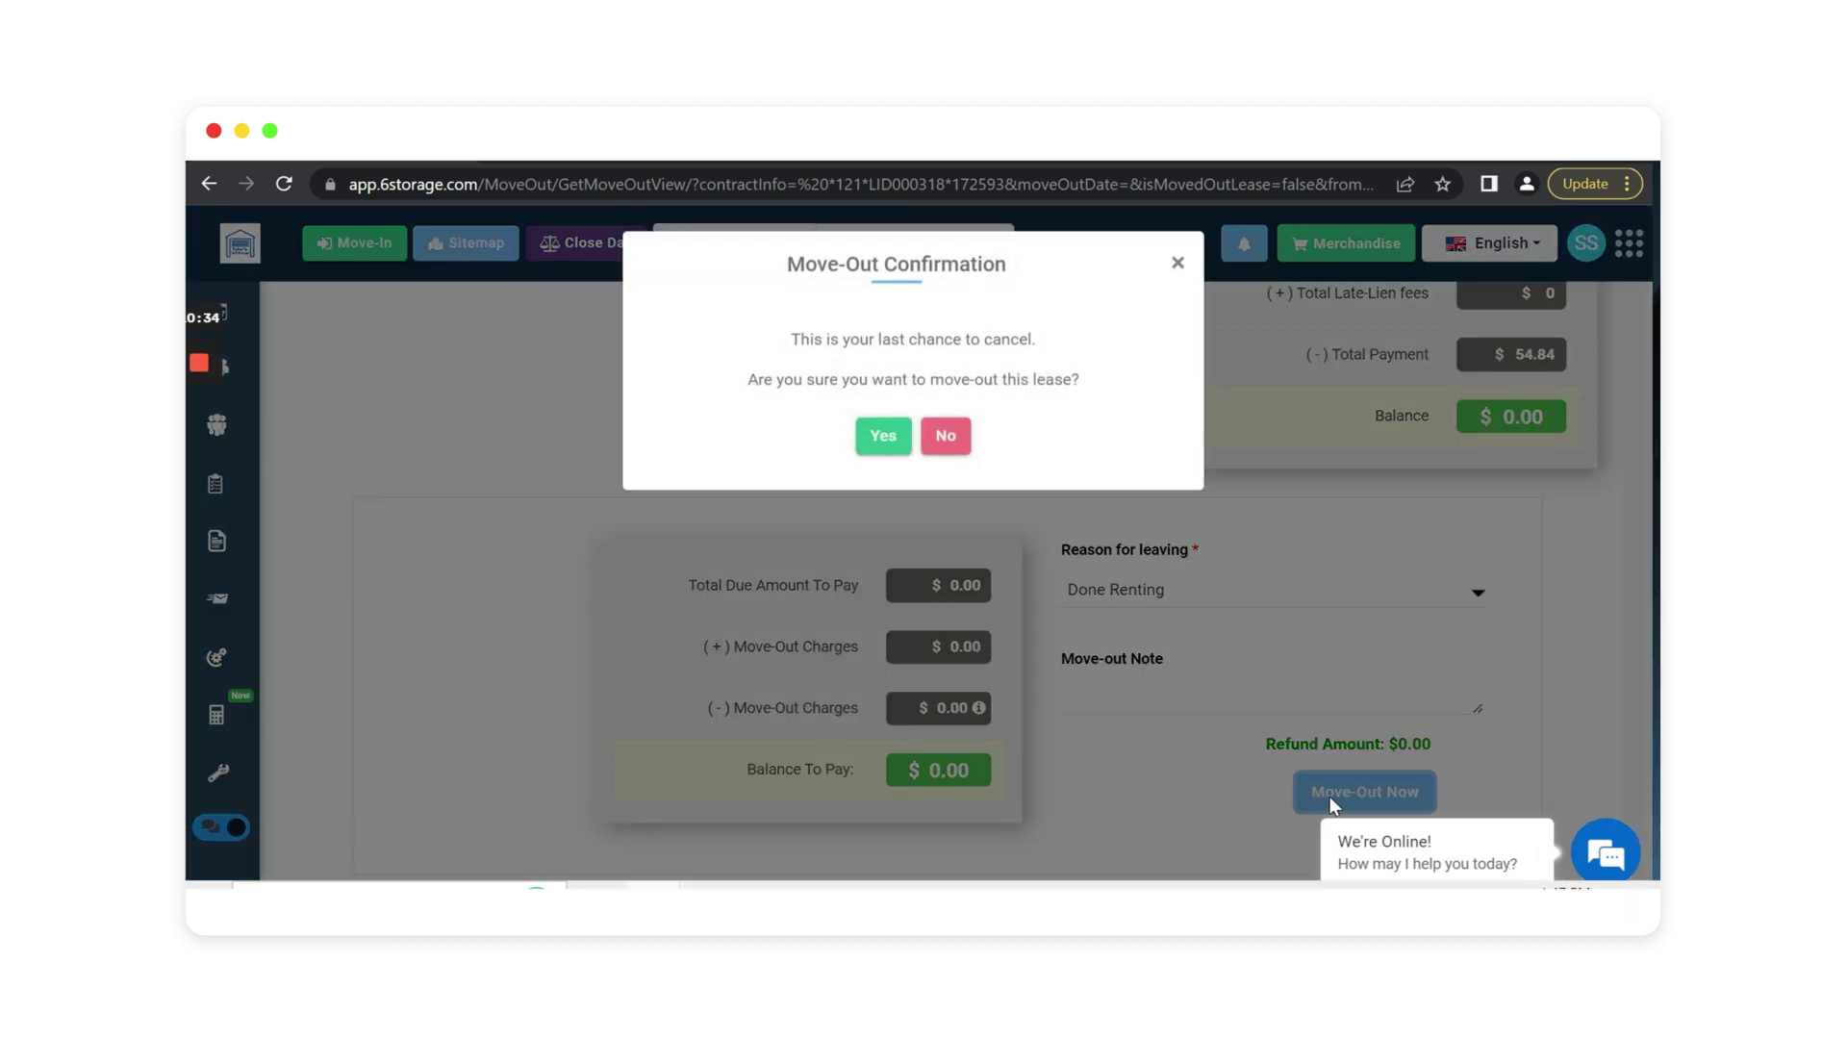
pyautogui.click(883, 448)
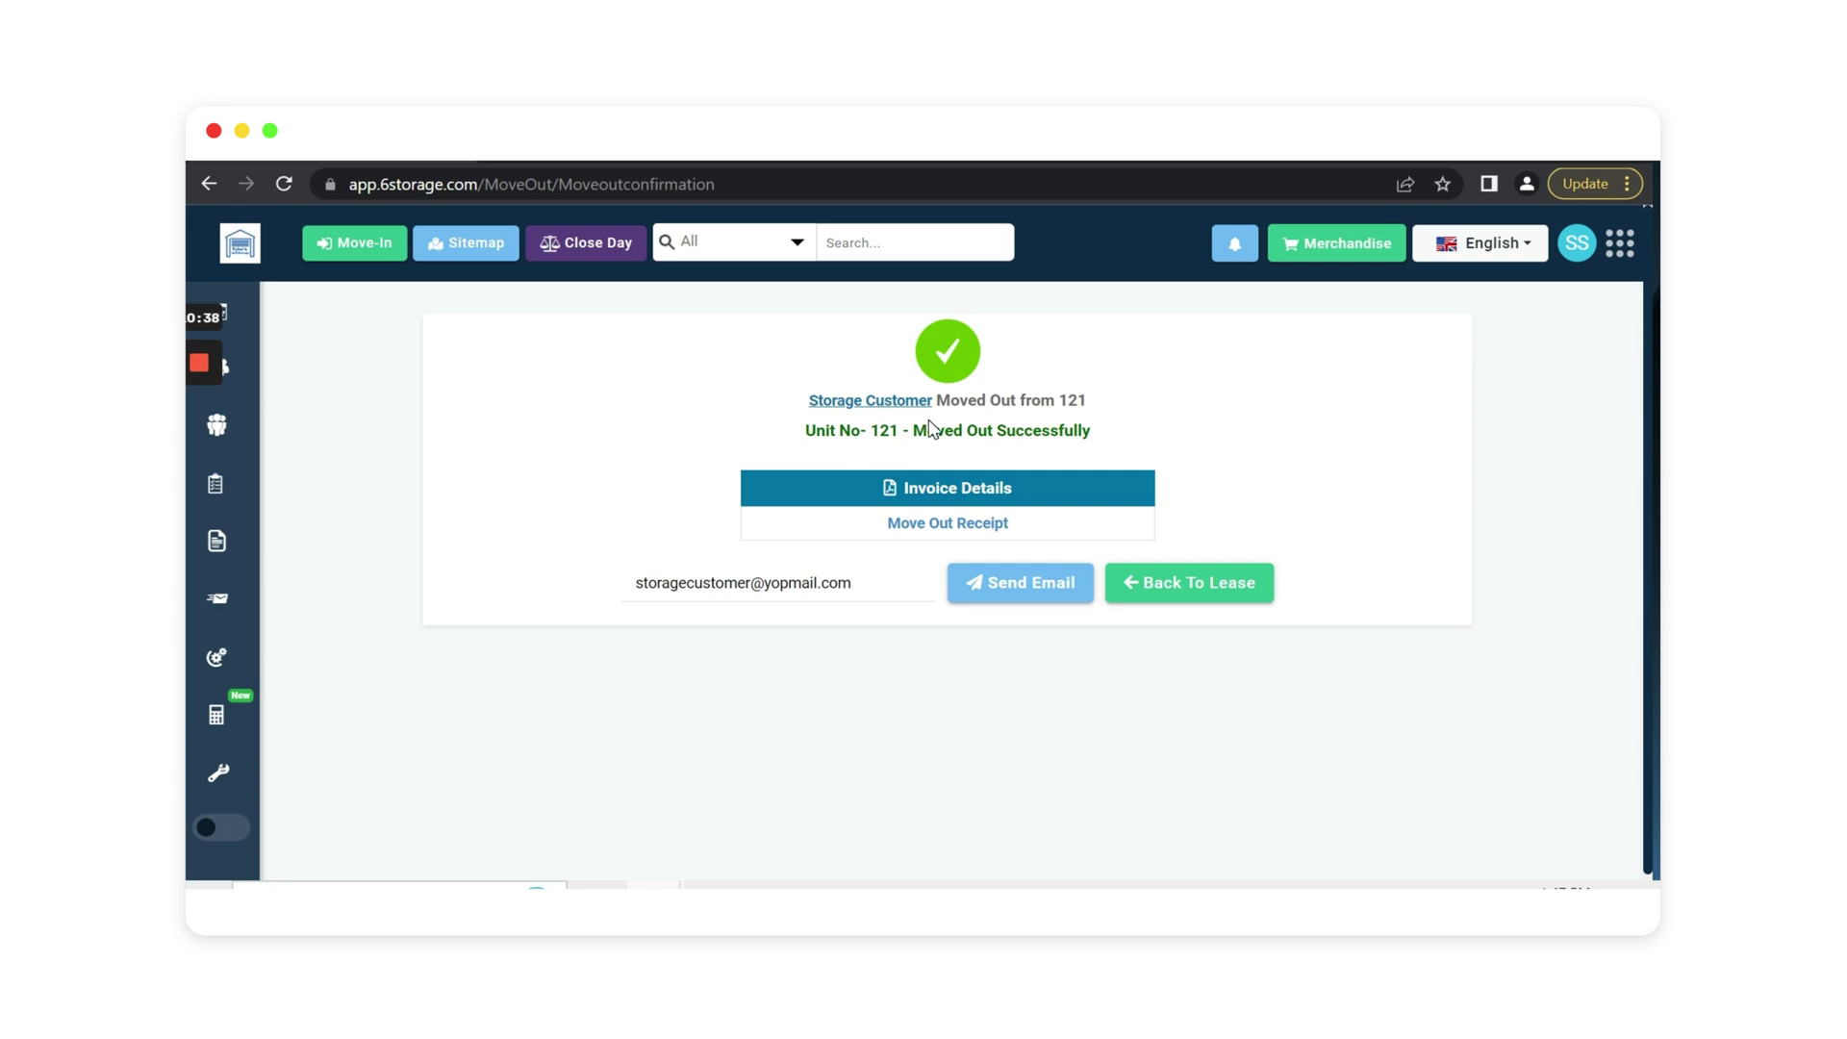
pyautogui.click(943, 524)
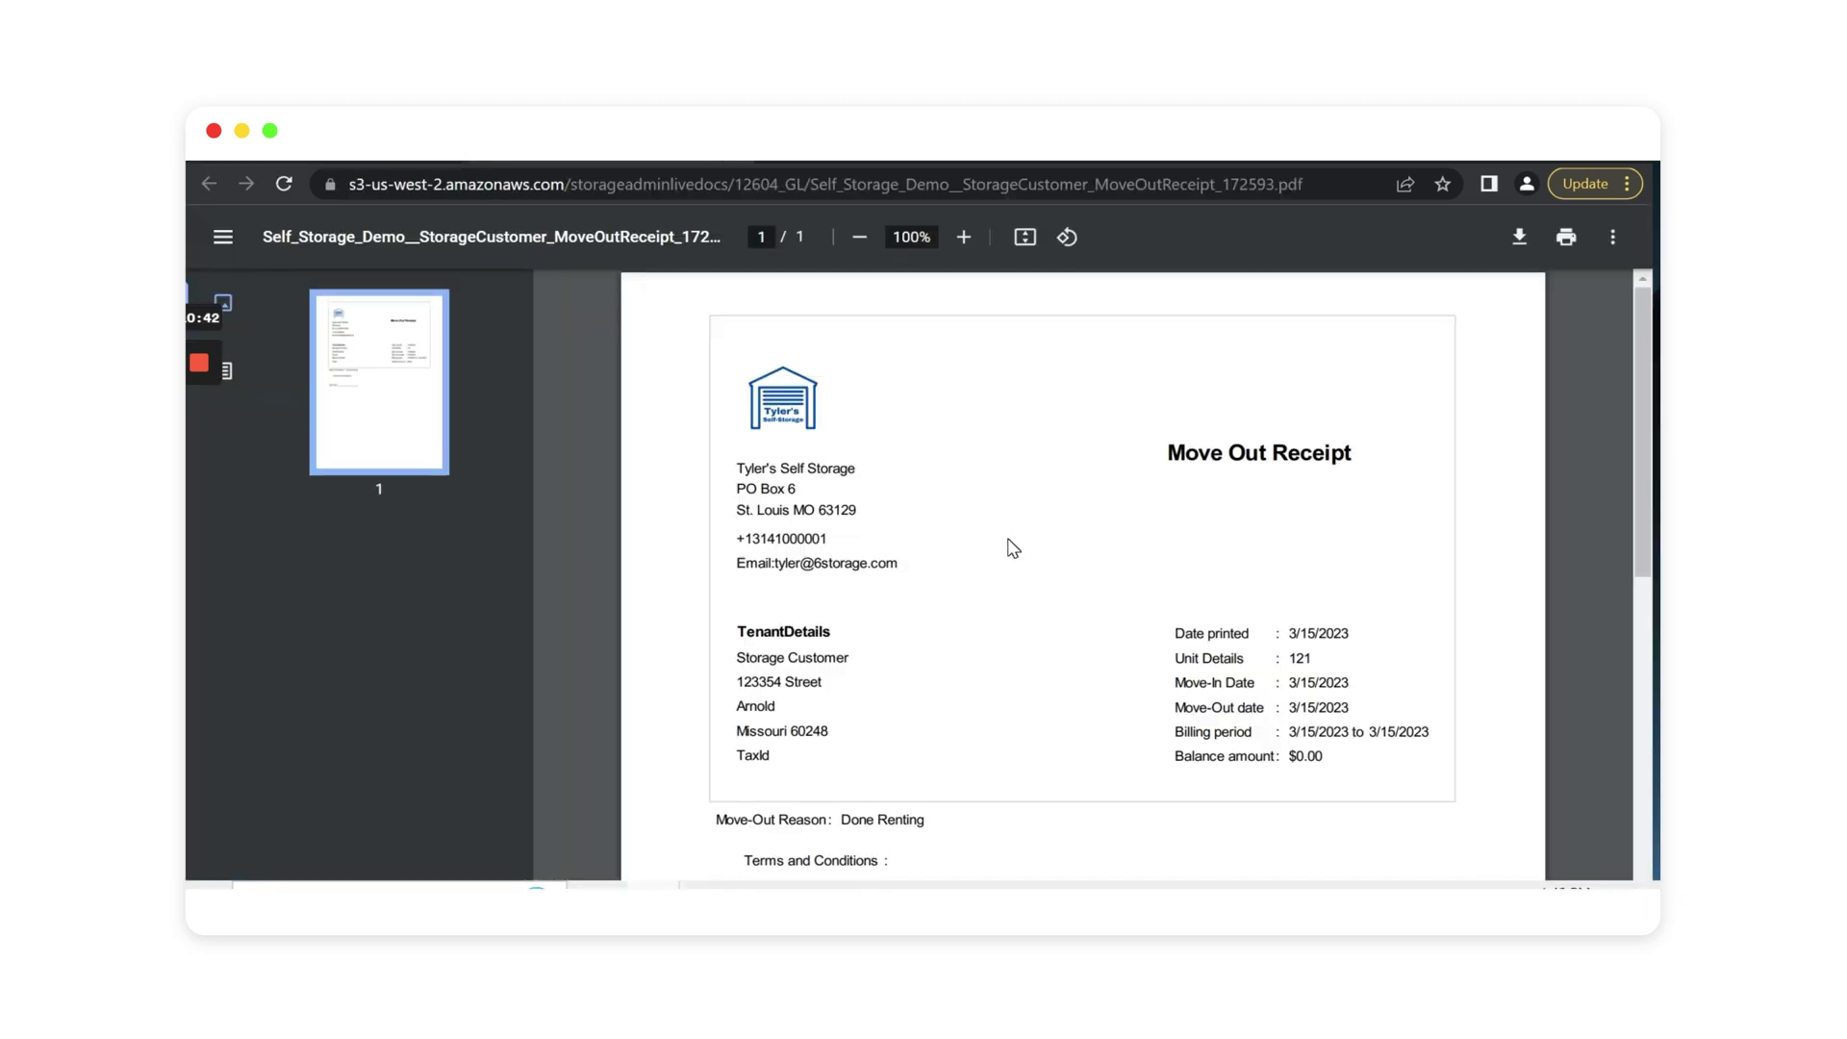
pyautogui.scroll(-4, 1008, 553)
pyautogui.scroll(-3, 1008, 561)
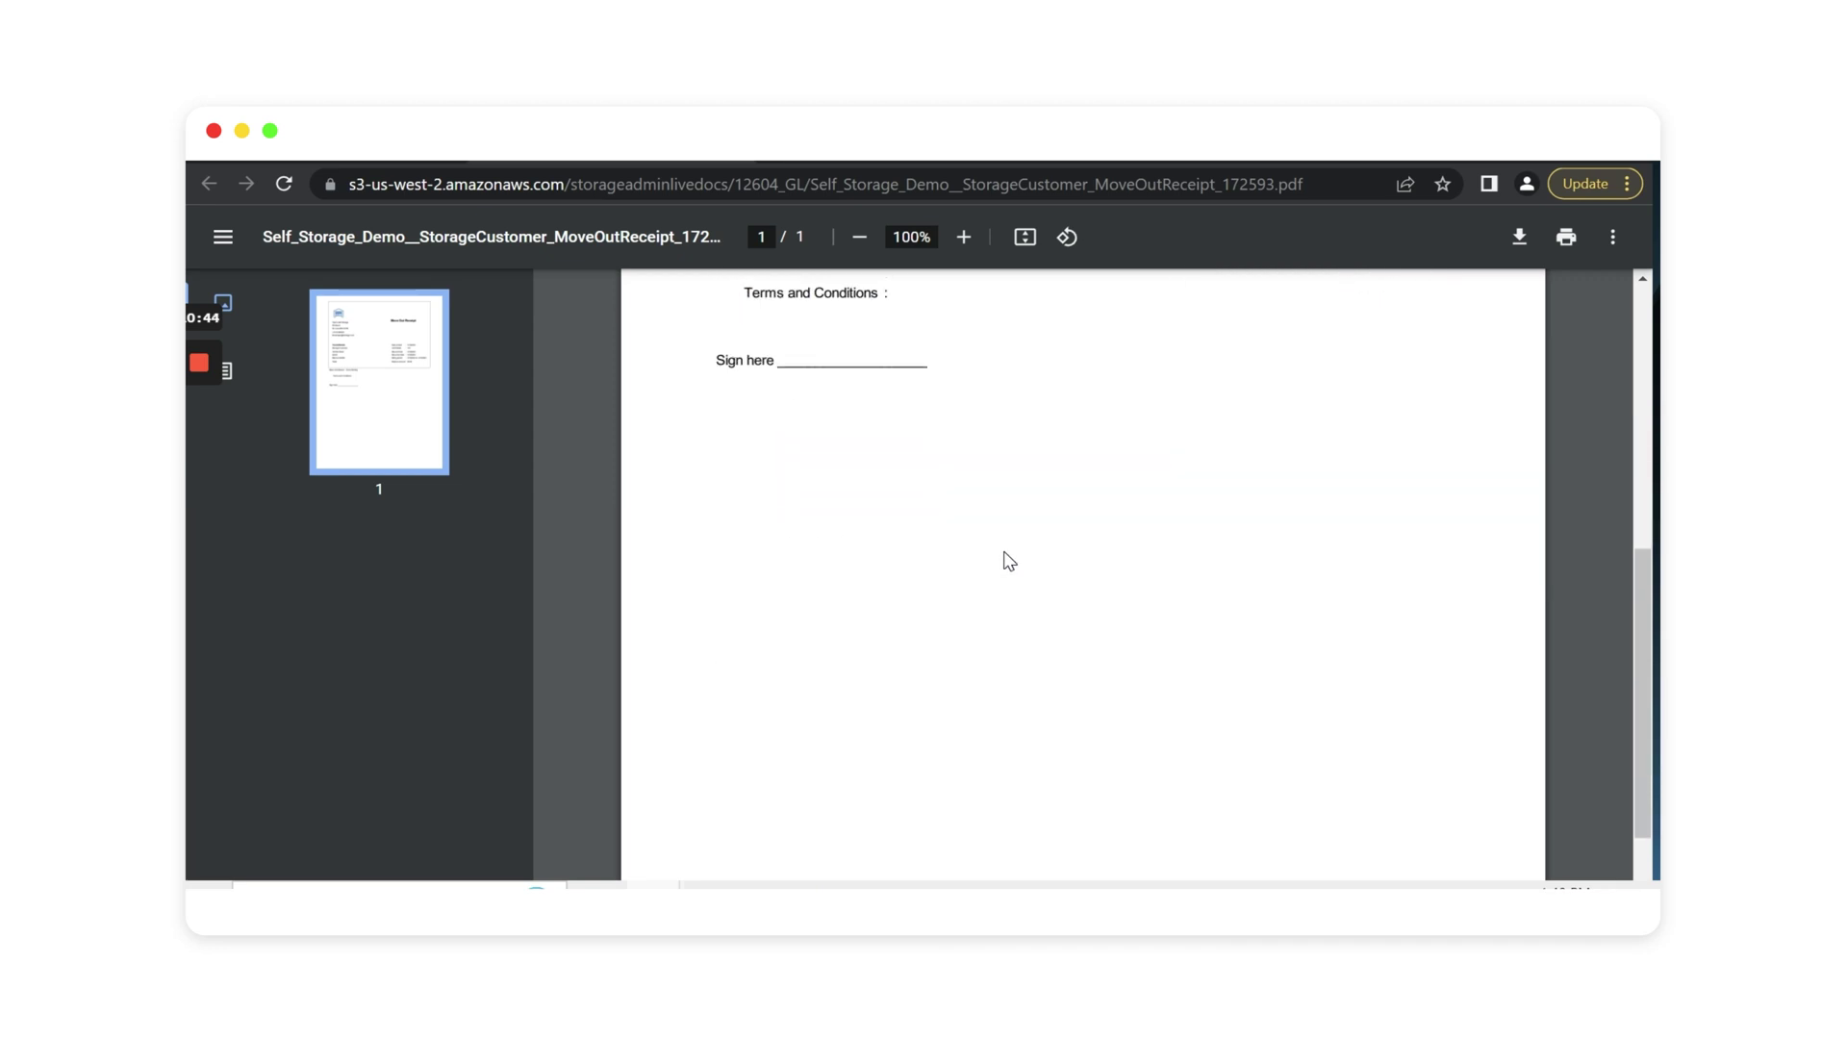
pyautogui.scroll(6, 1009, 561)
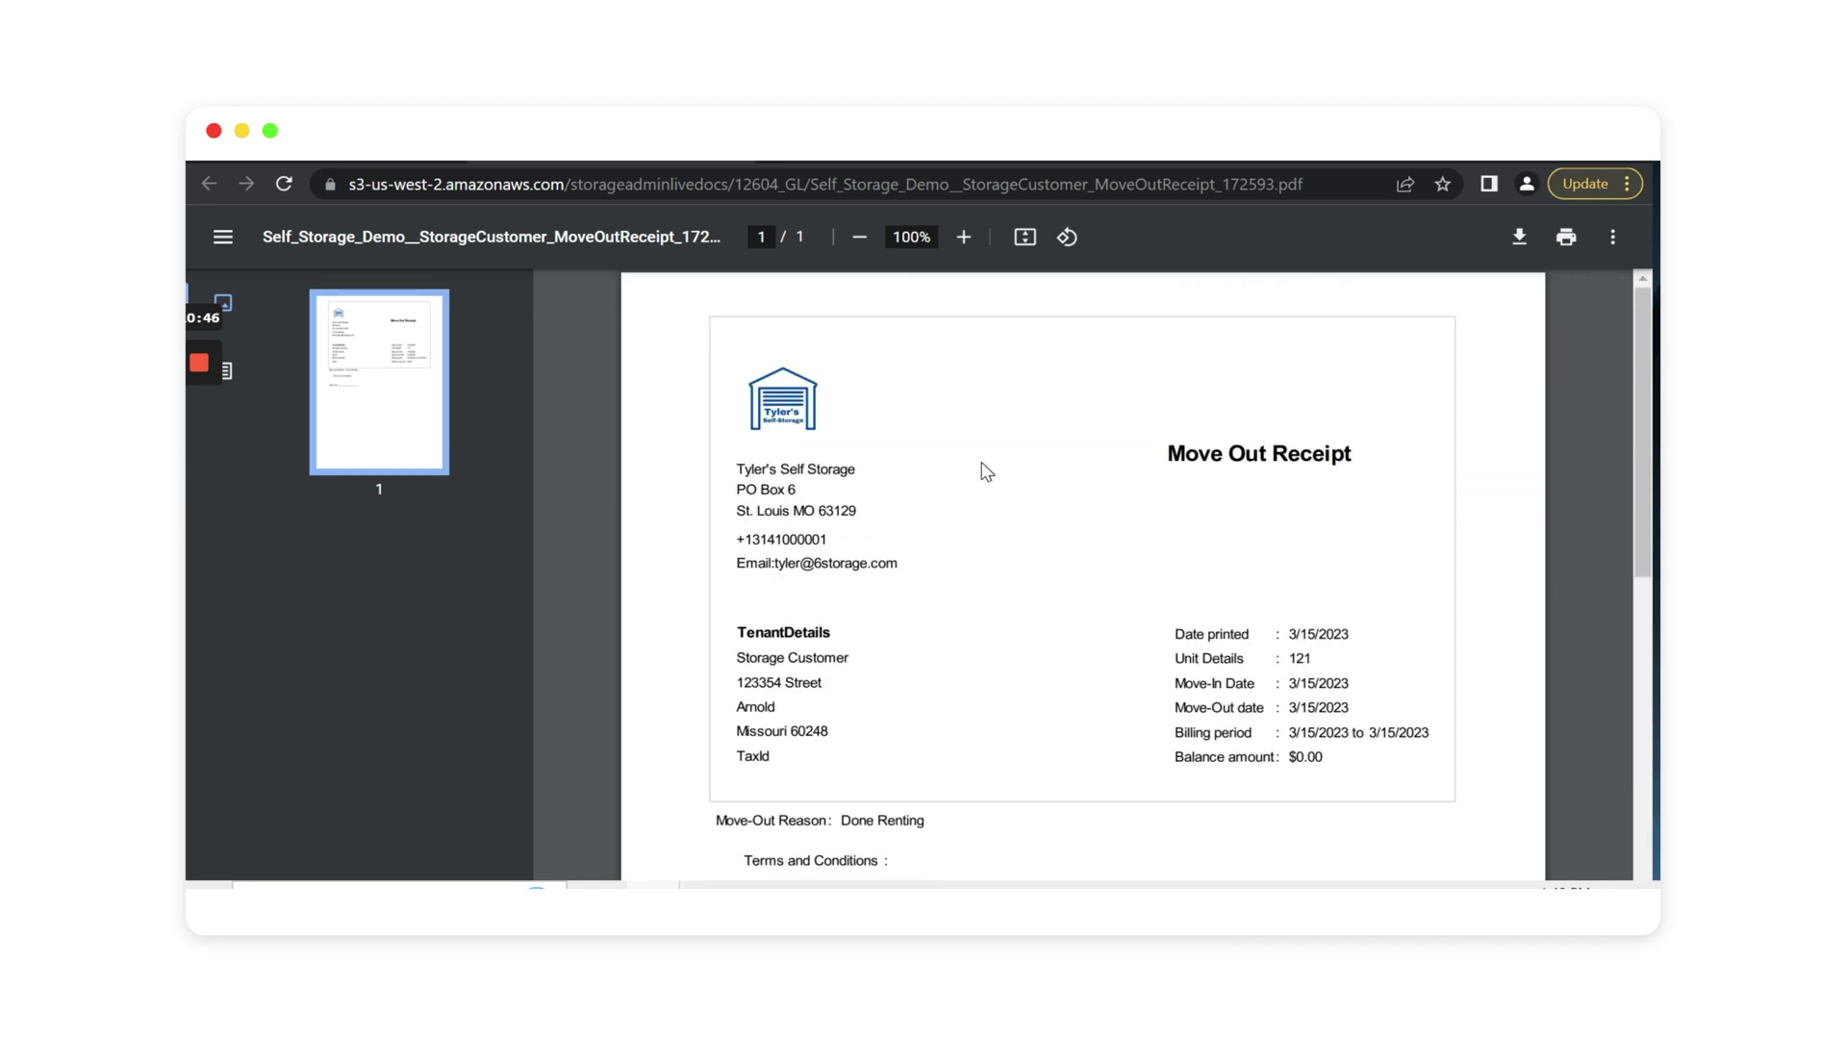
pyautogui.click(743, 157)
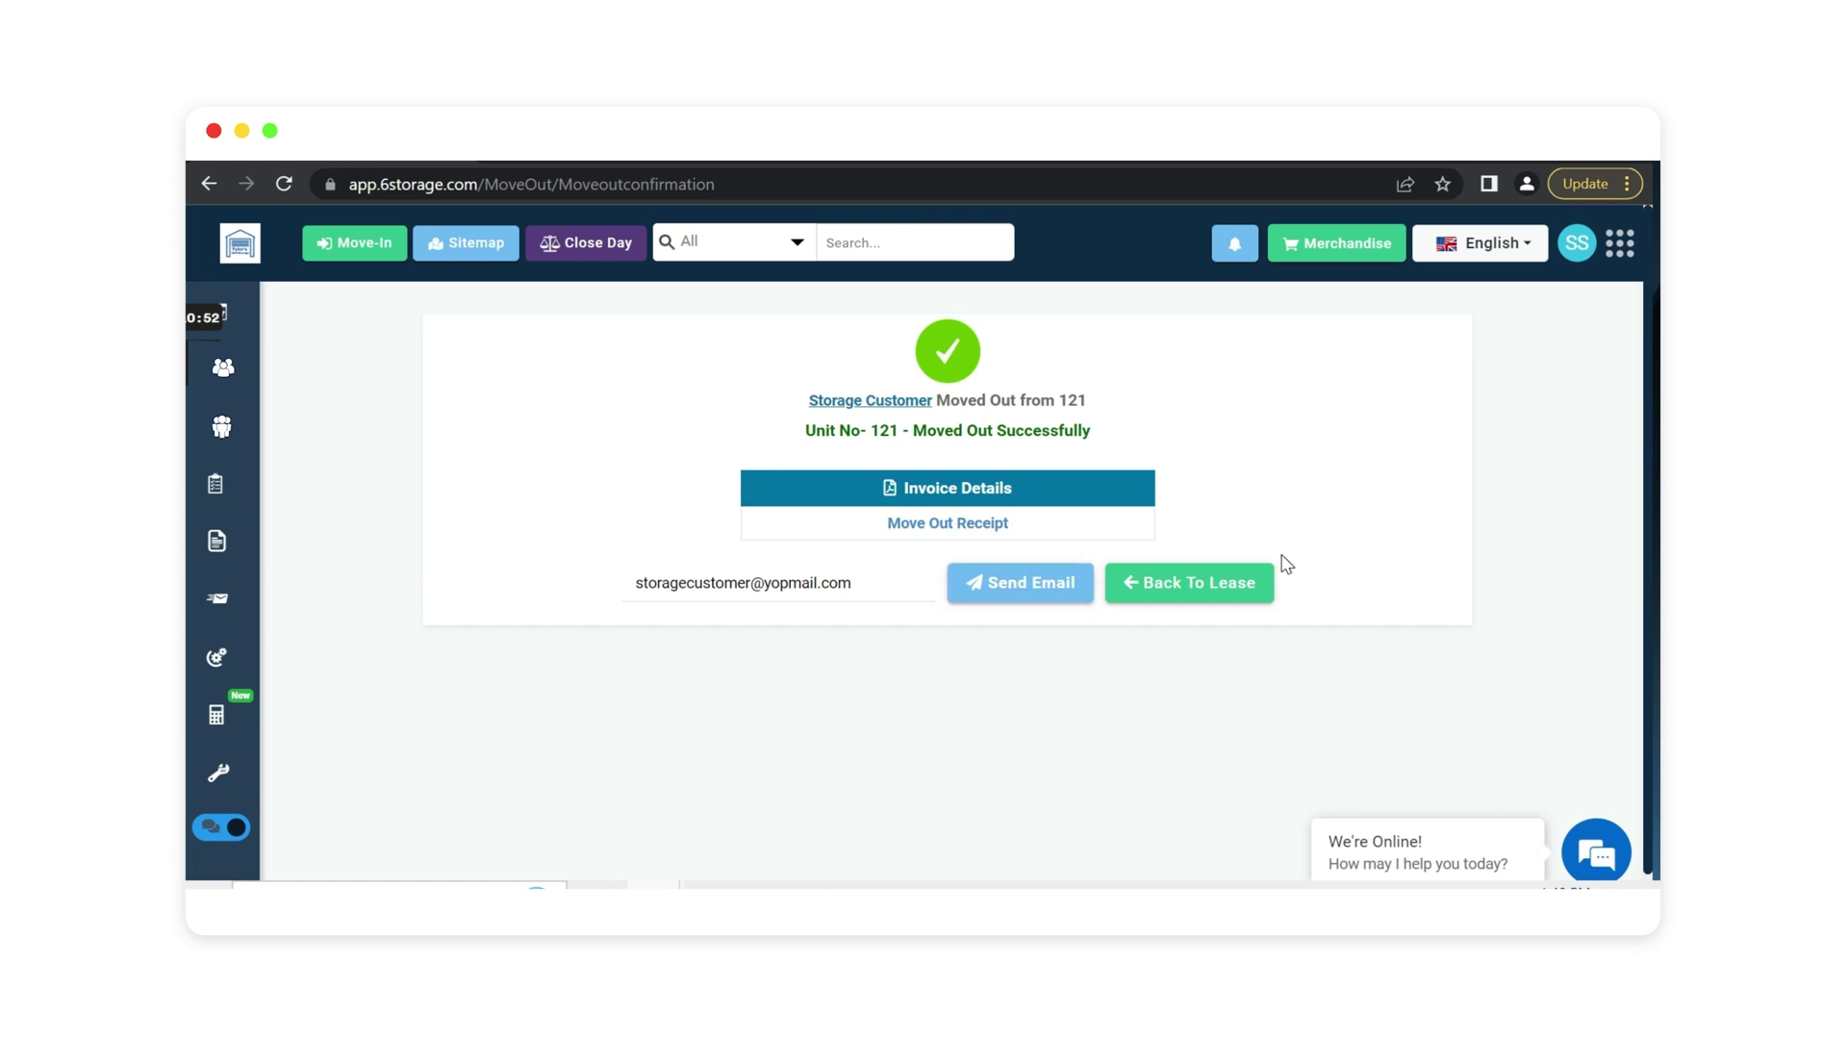
# Return to the tenant's lease, now showing unit 121 as Moved Out.
pyautogui.click(1205, 584)
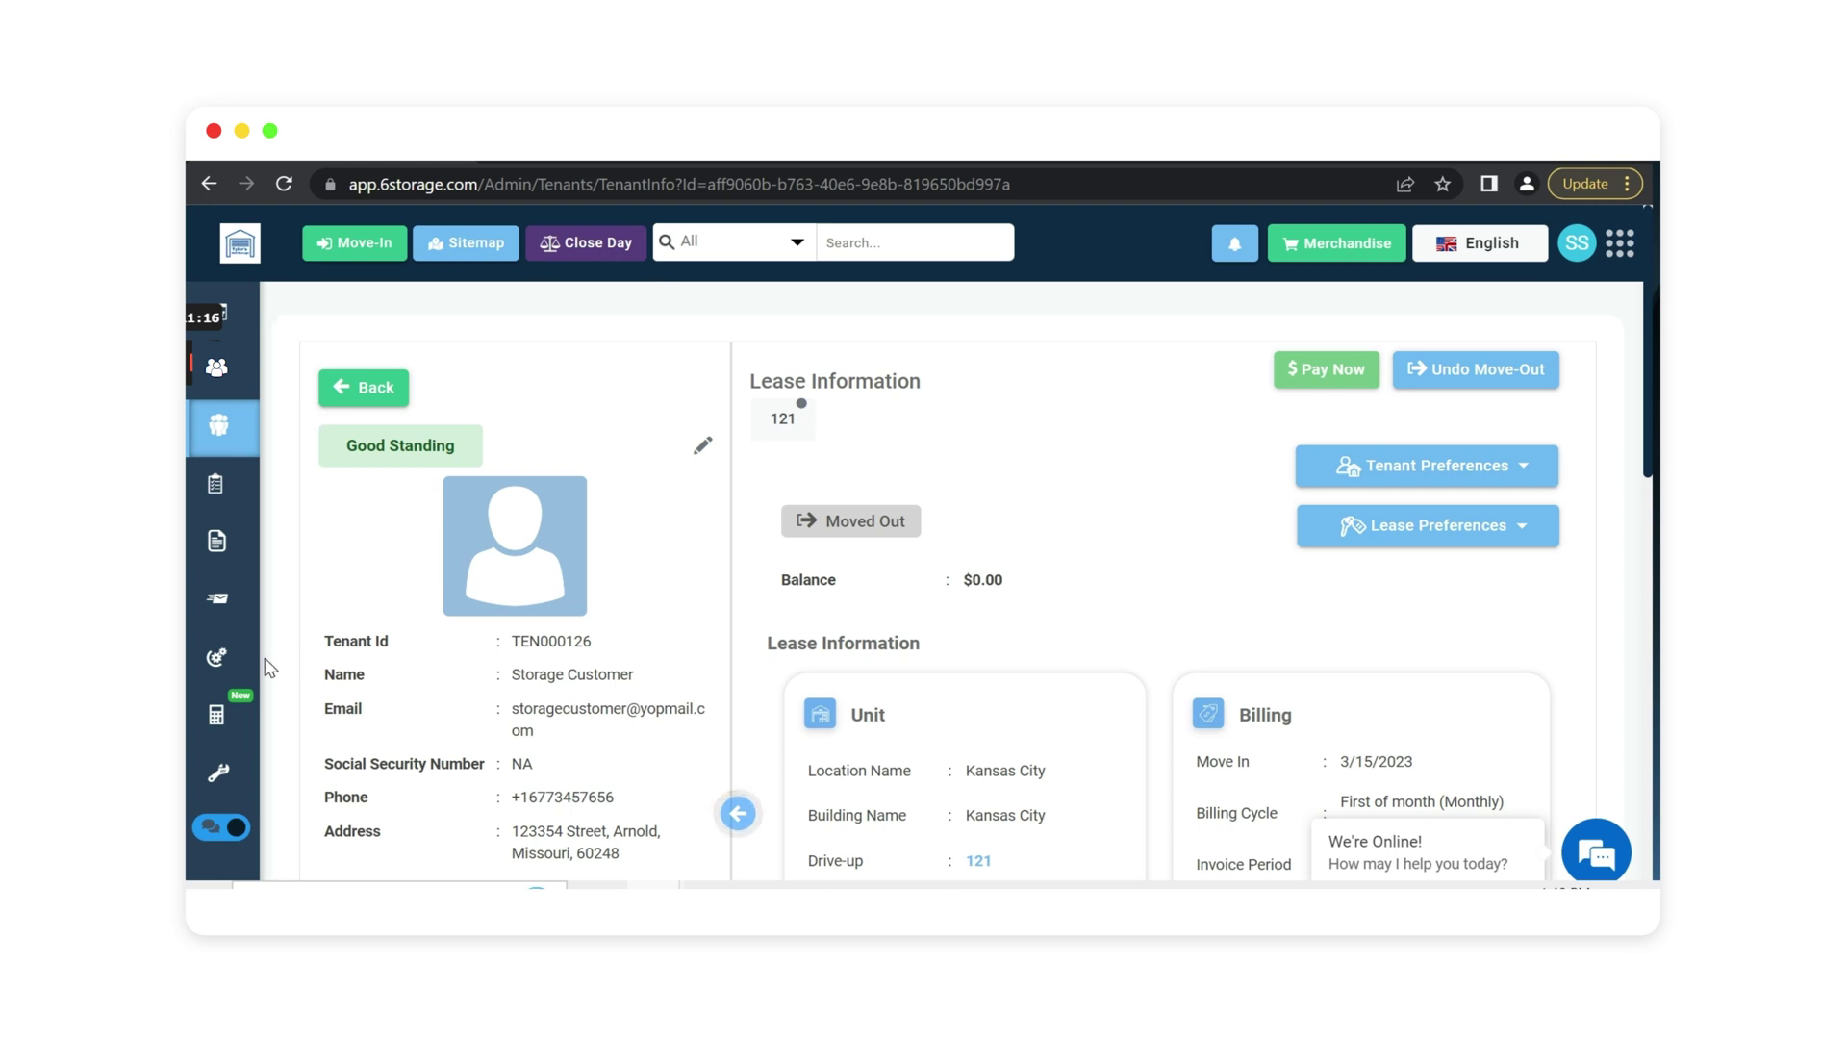
# Open the Automation scheduler page from the left sidebar.
pyautogui.moveTo(249, 680)
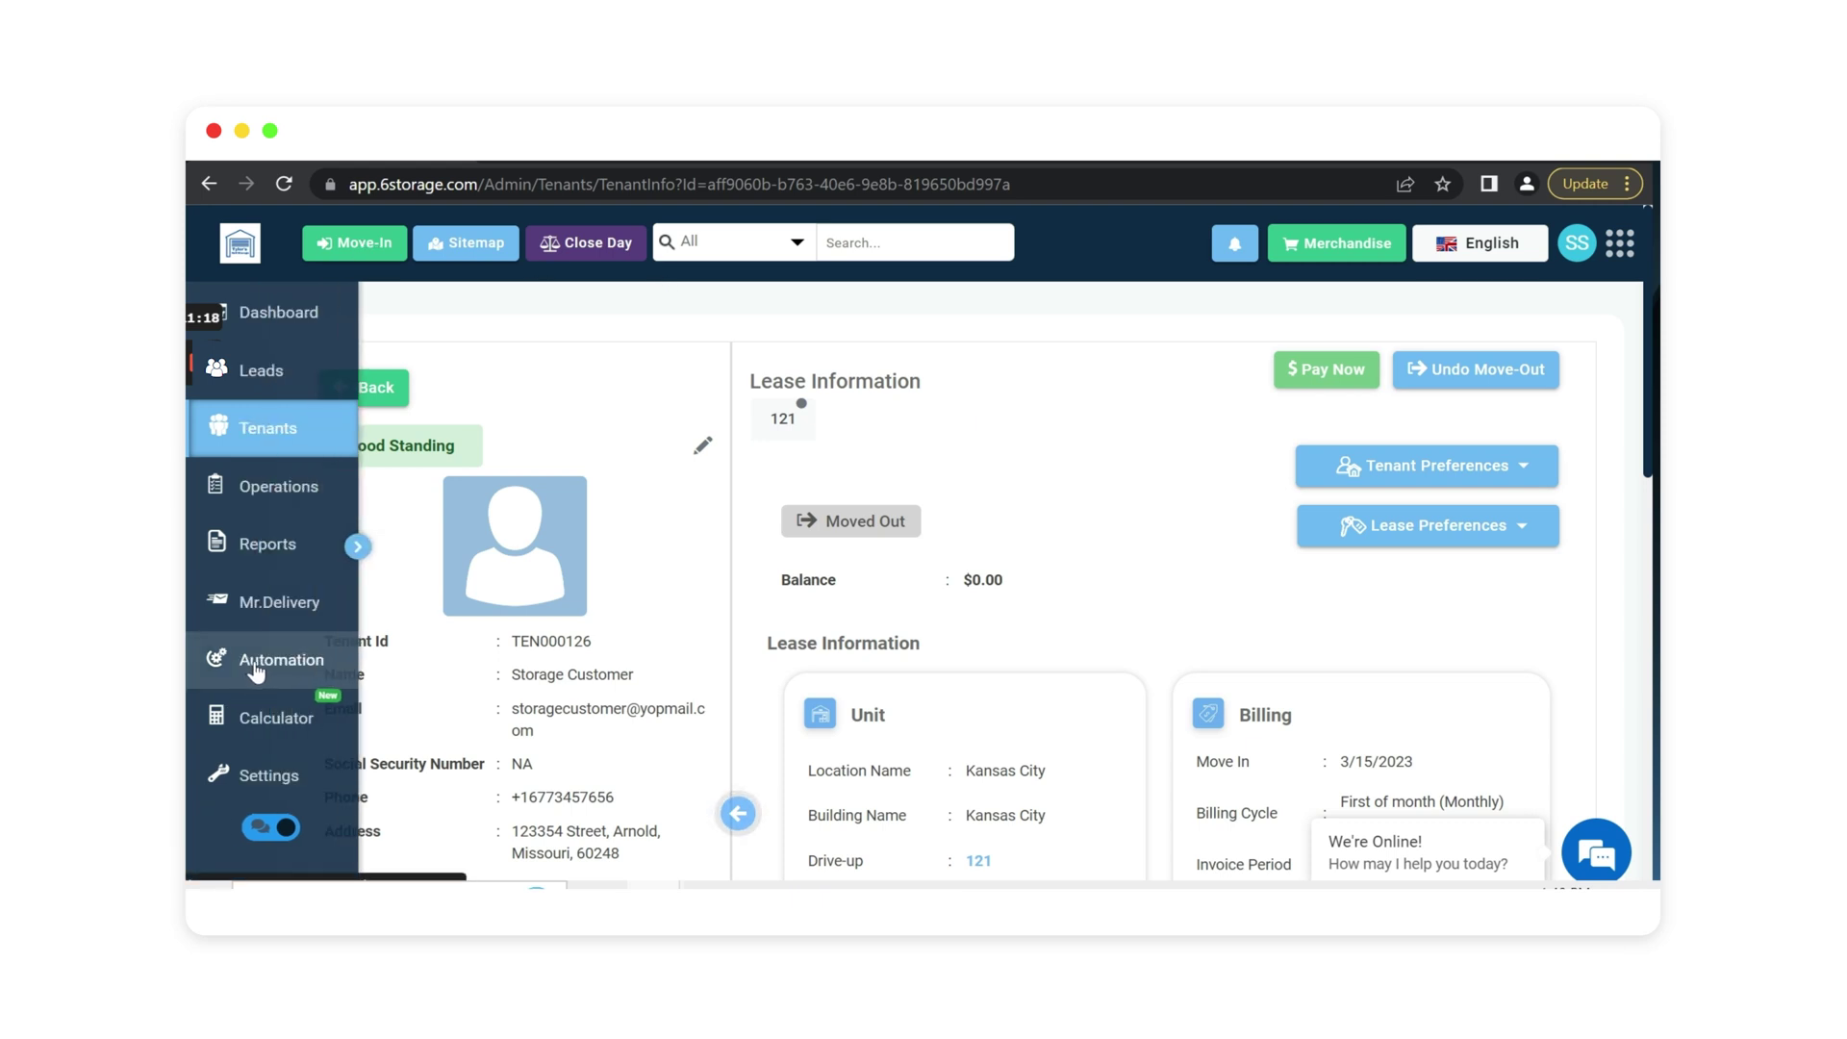
pyautogui.click(255, 671)
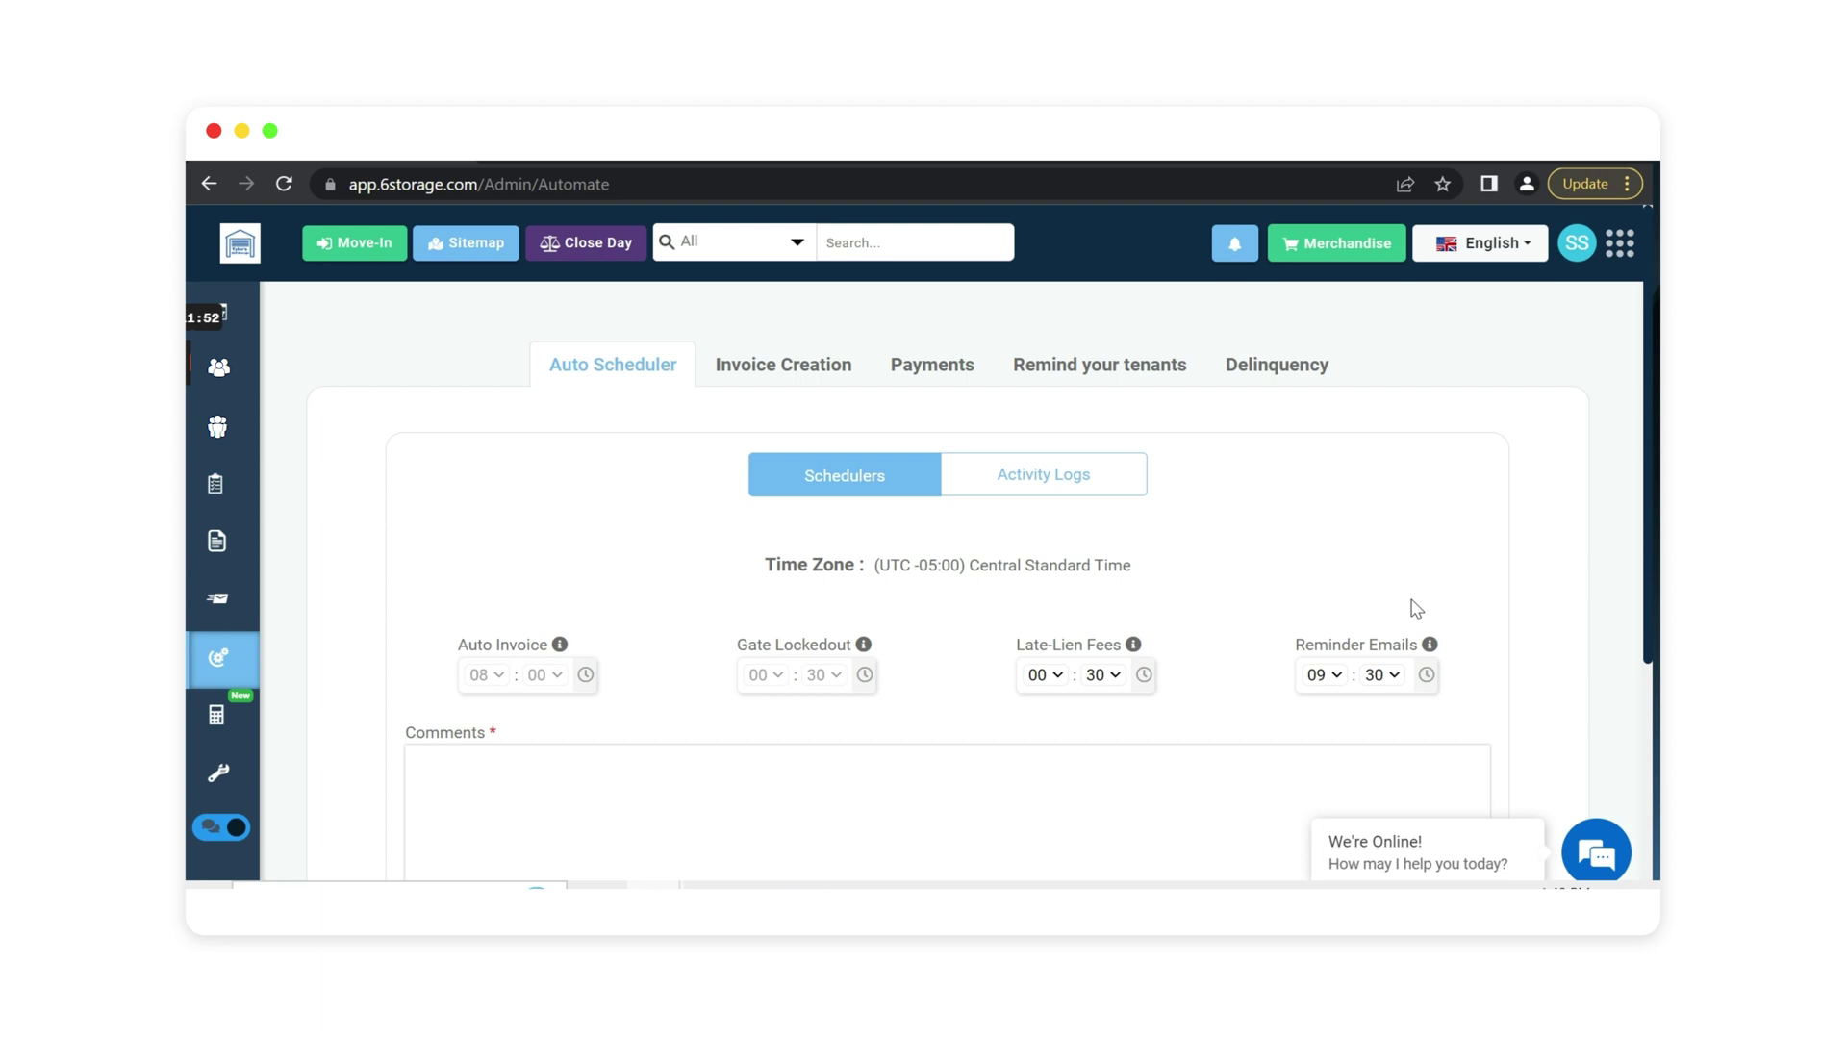
# Highlight the Default Notice and Late Fee Notice reminders and their timings, then open Settings.
pyautogui.click(1089, 373)
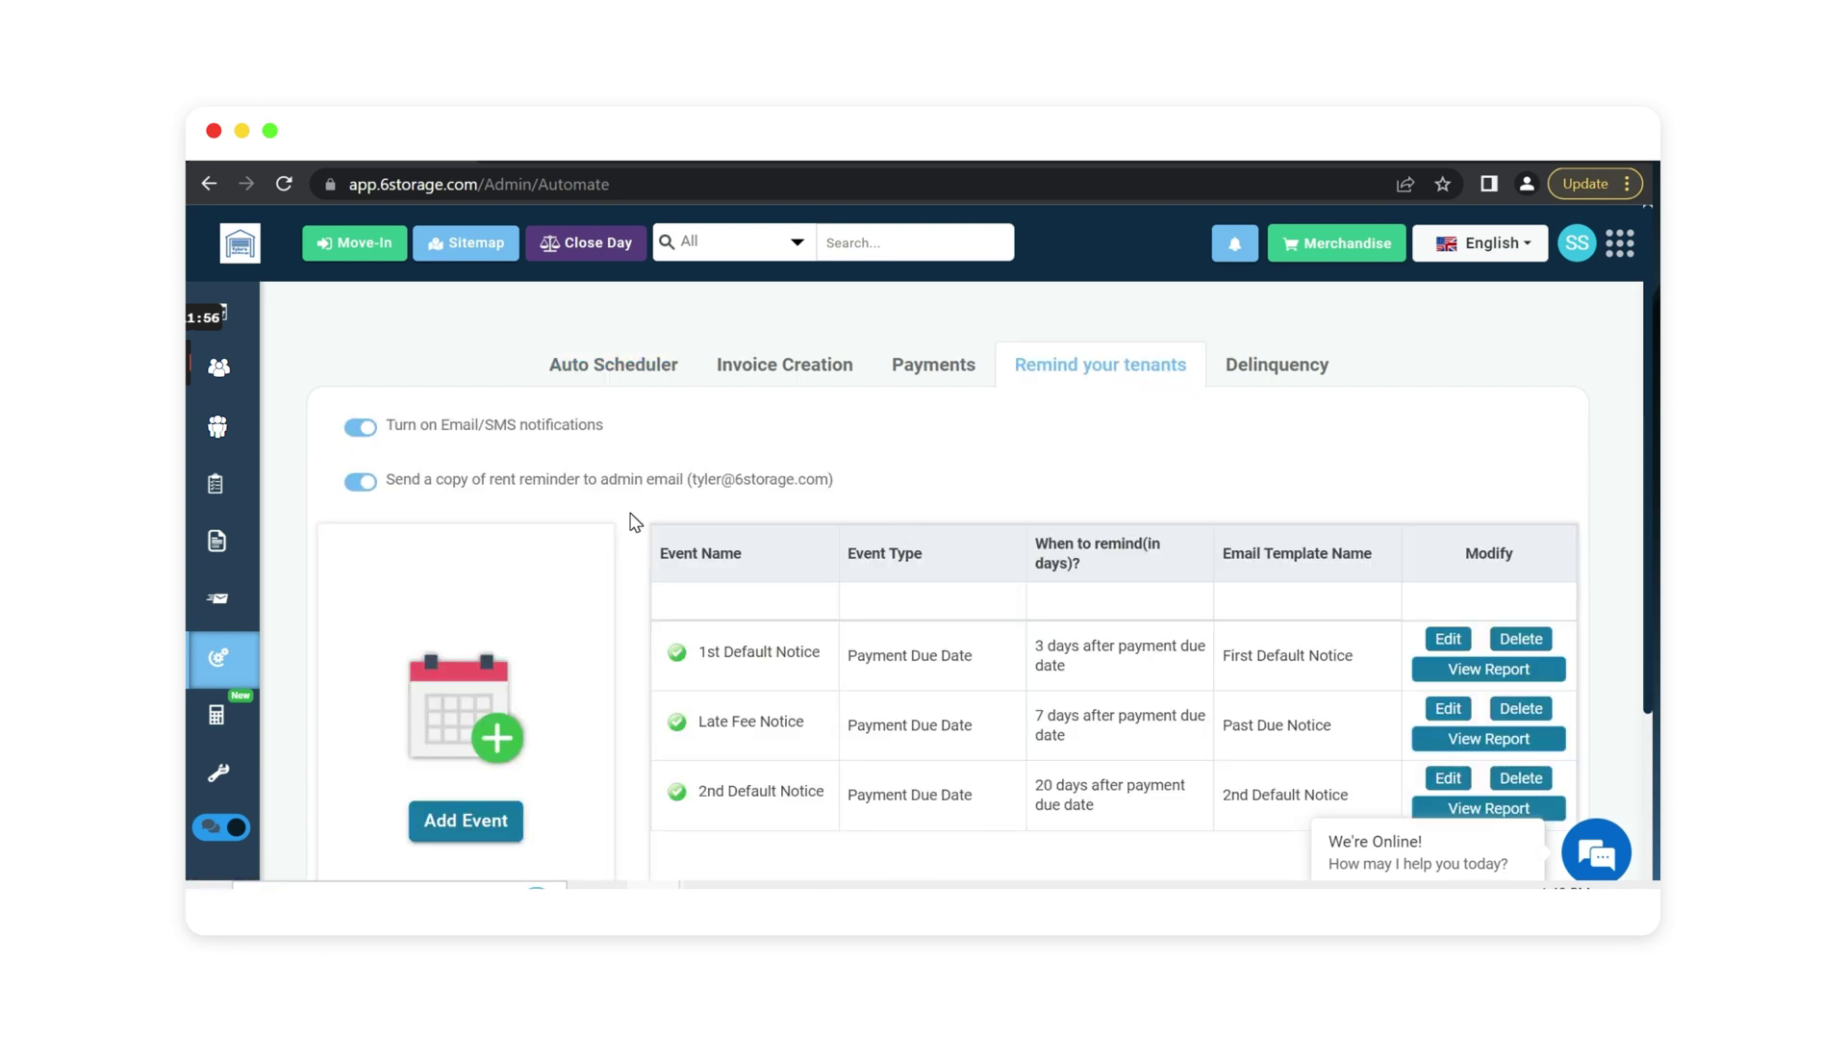
pyautogui.scroll(-1, 635, 521)
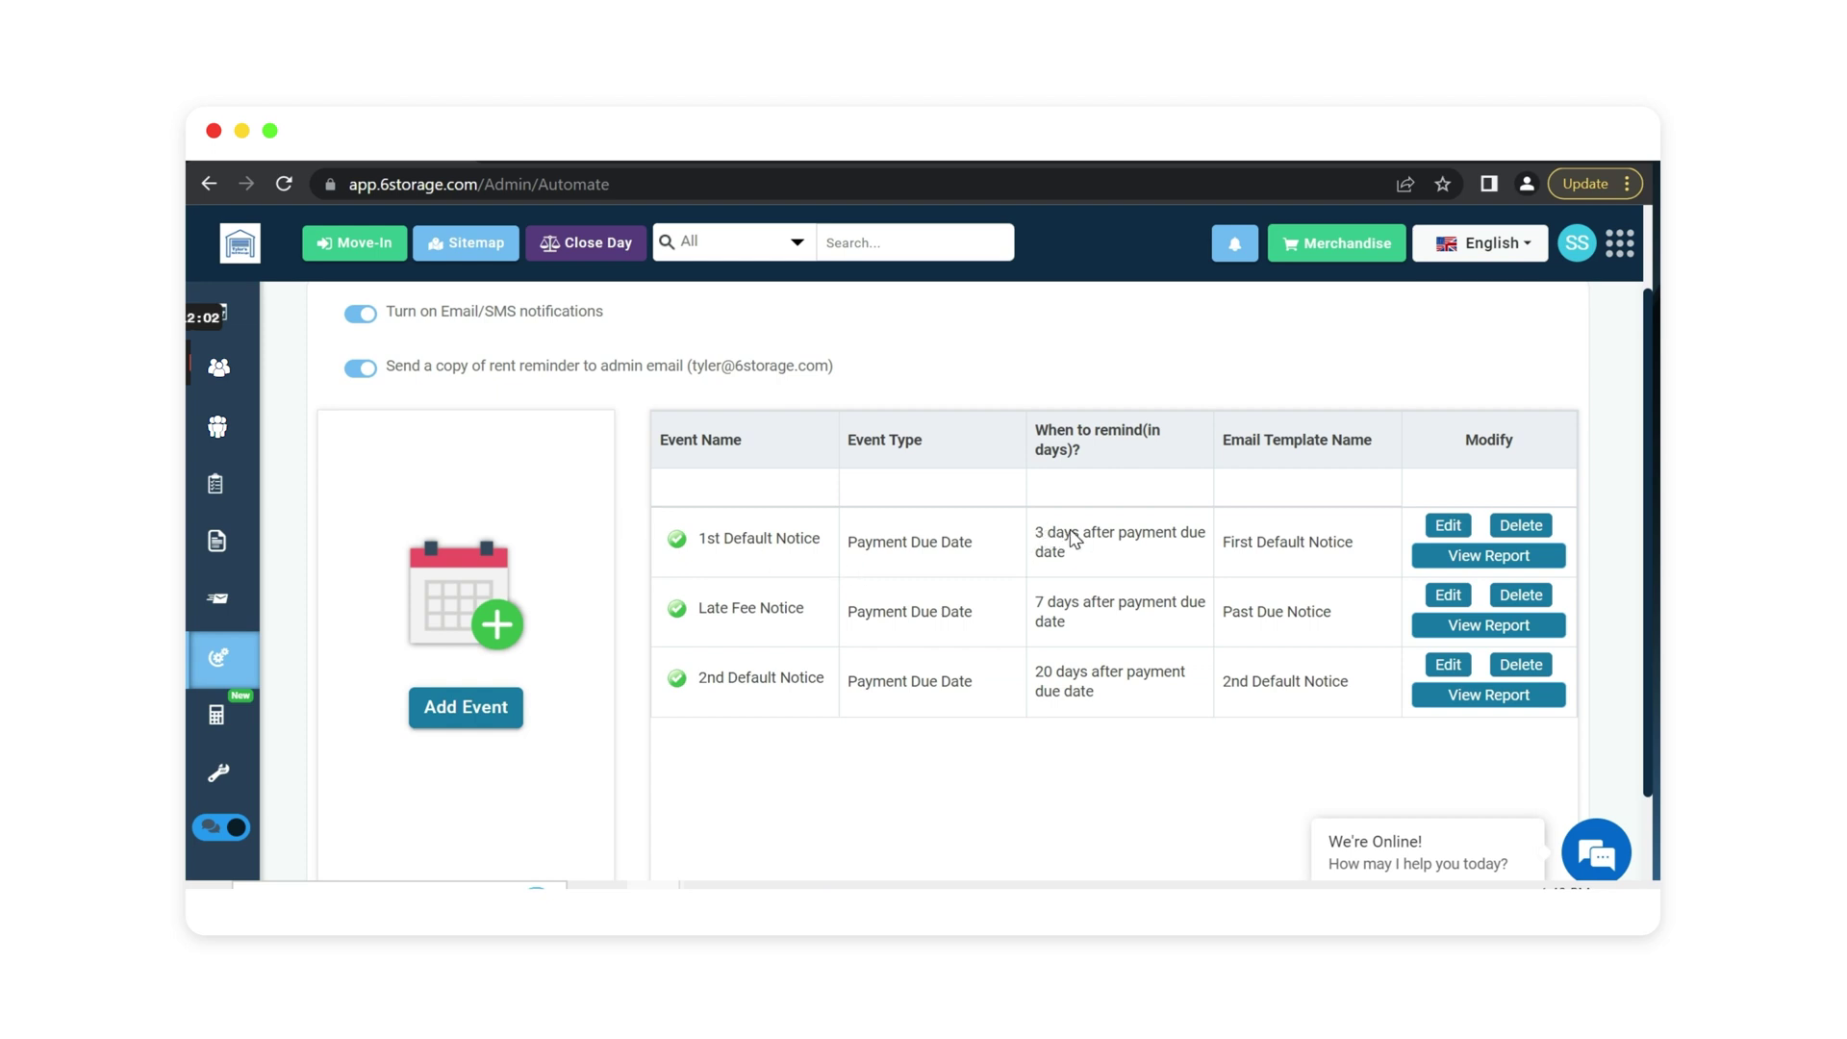
pyautogui.moveTo(699, 539); pyautogui.dragTo(813, 544)
pyautogui.moveTo(1035, 533); pyautogui.dragTo(1088, 552)
pyautogui.moveTo(776, 644); pyautogui.dragTo(931, 642)
pyautogui.moveTo(1036, 604); pyautogui.dragTo(1104, 624)
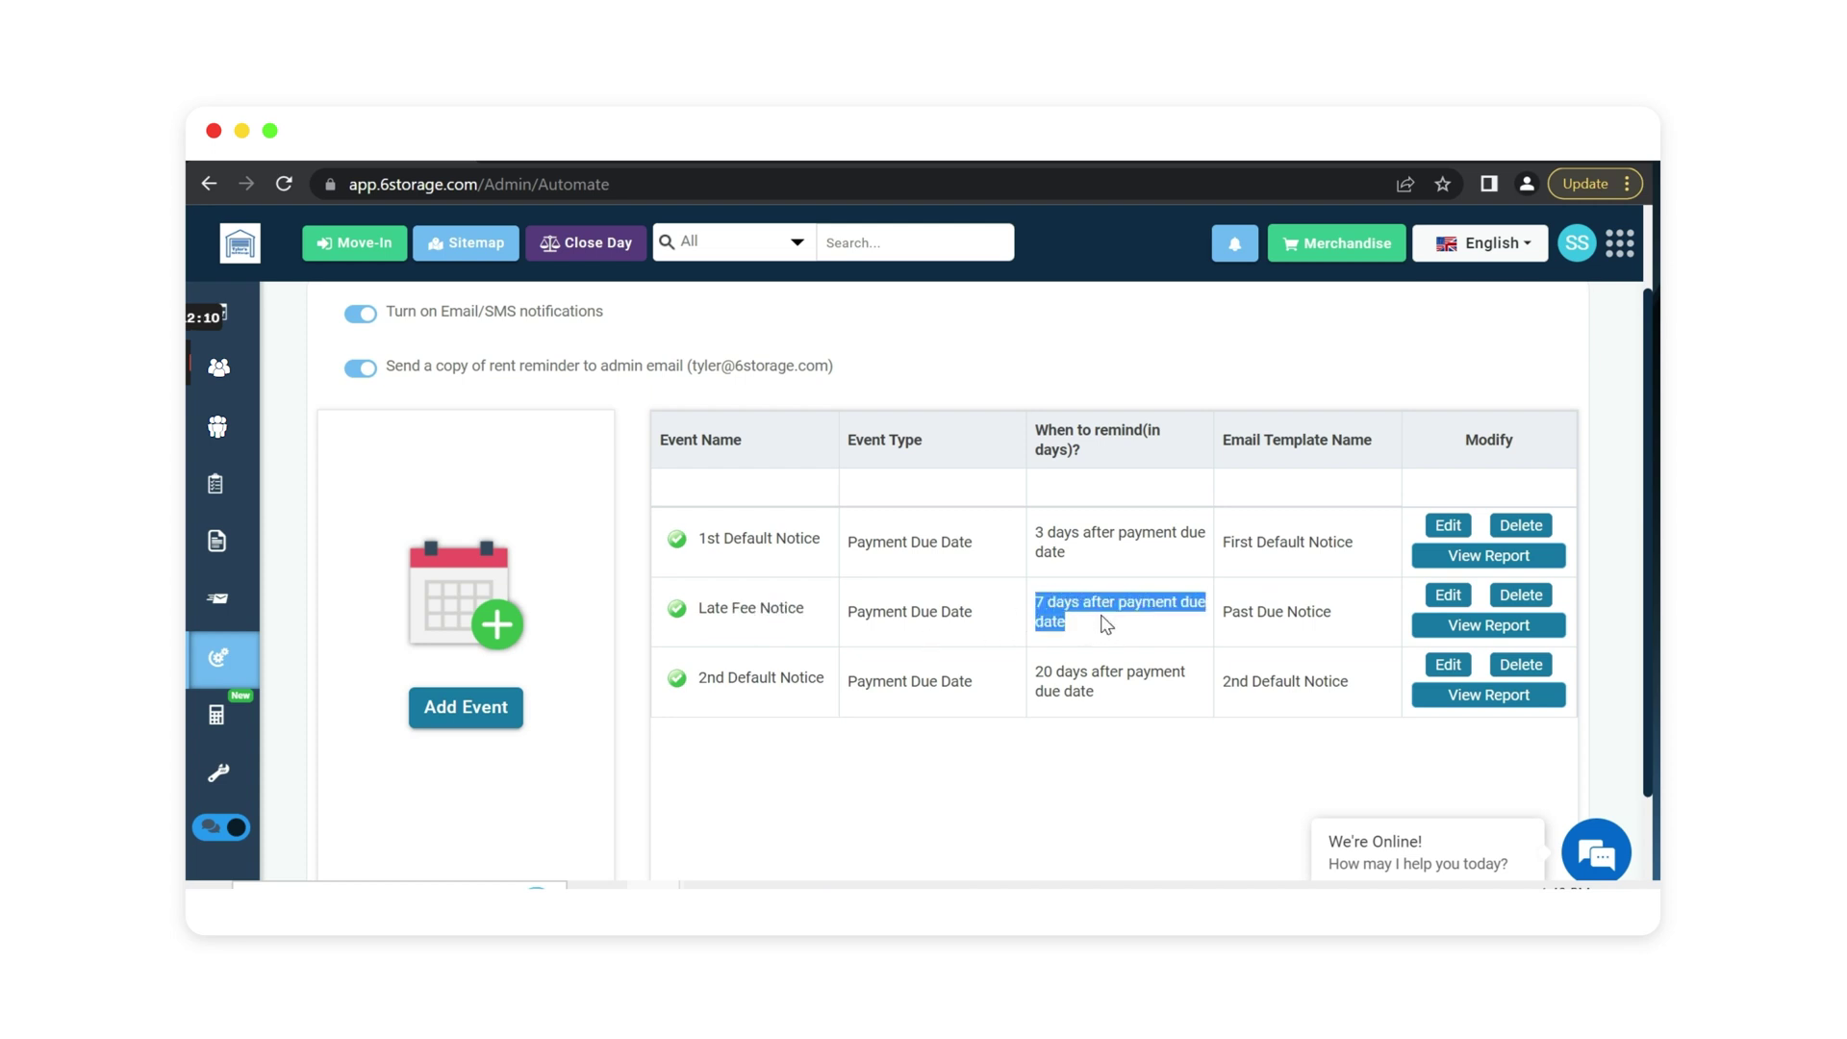
pyautogui.moveTo(695, 678); pyautogui.dragTo(821, 693)
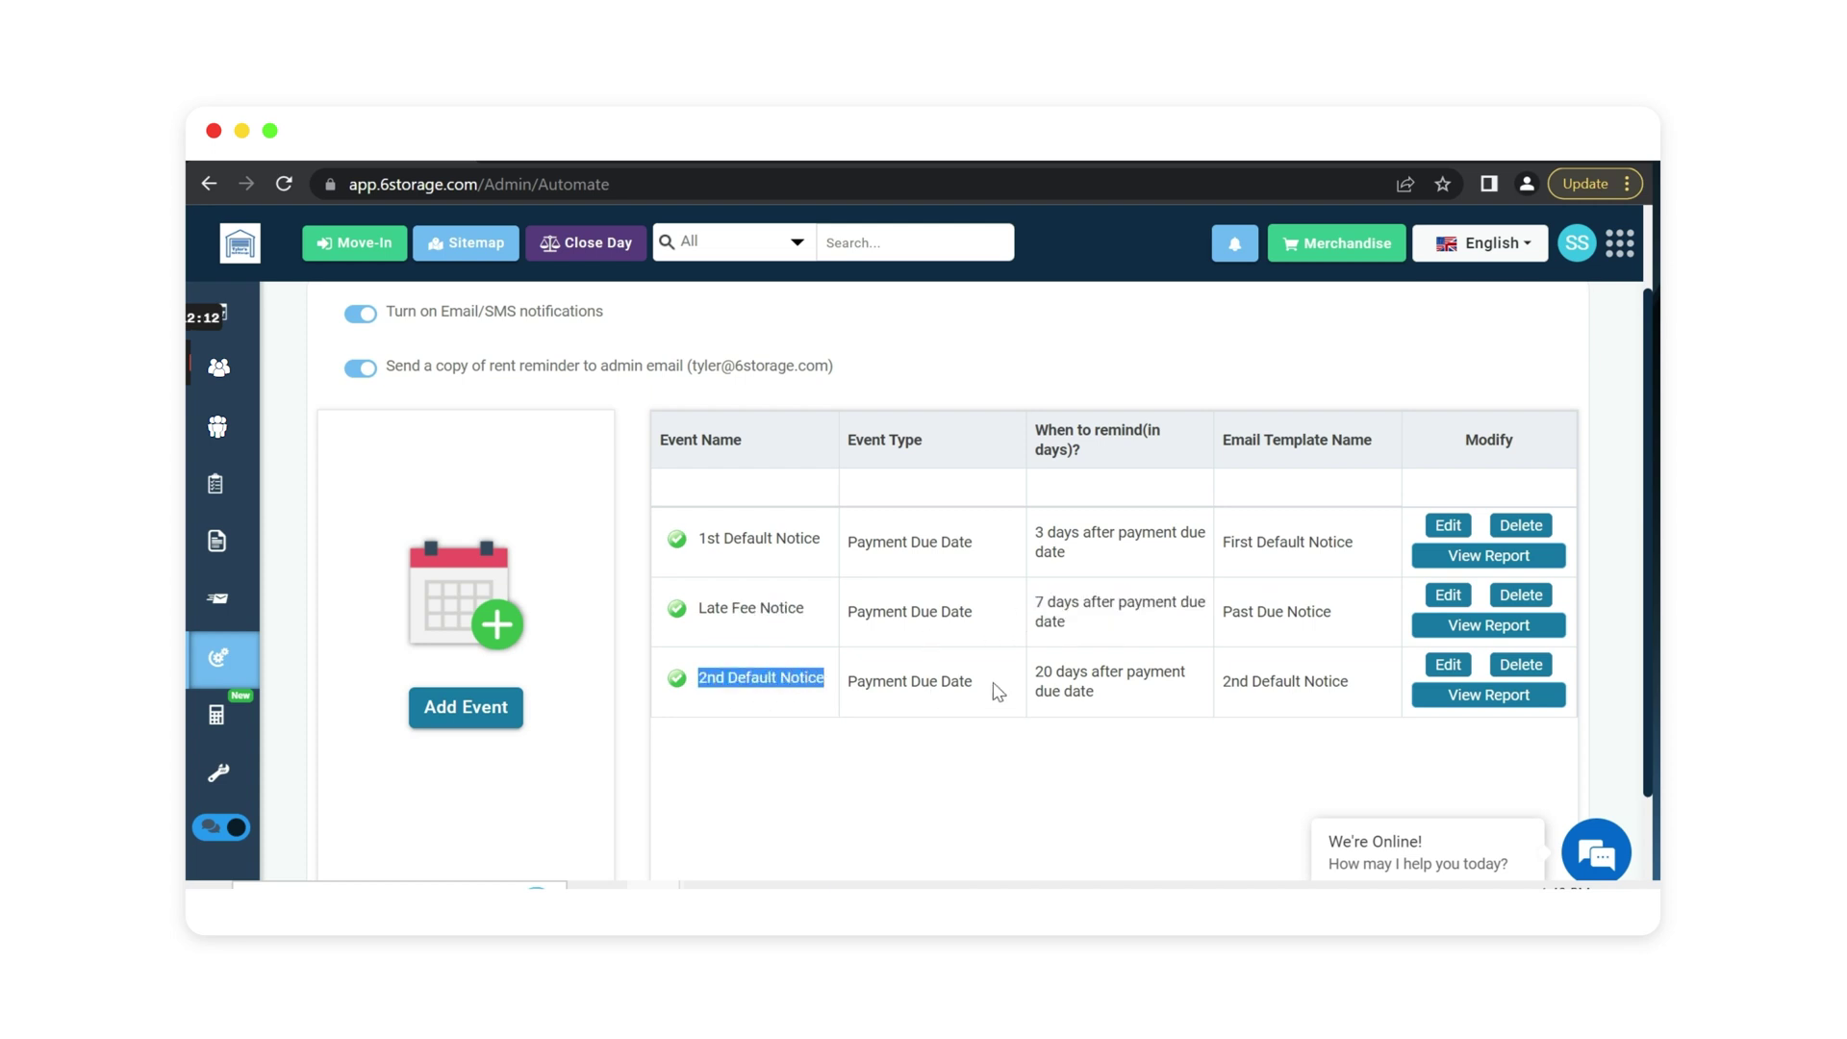
pyautogui.click(1036, 678)
pyautogui.moveTo(1036, 678); pyautogui.dragTo(1113, 701)
pyautogui.scroll(2, 991, 788)
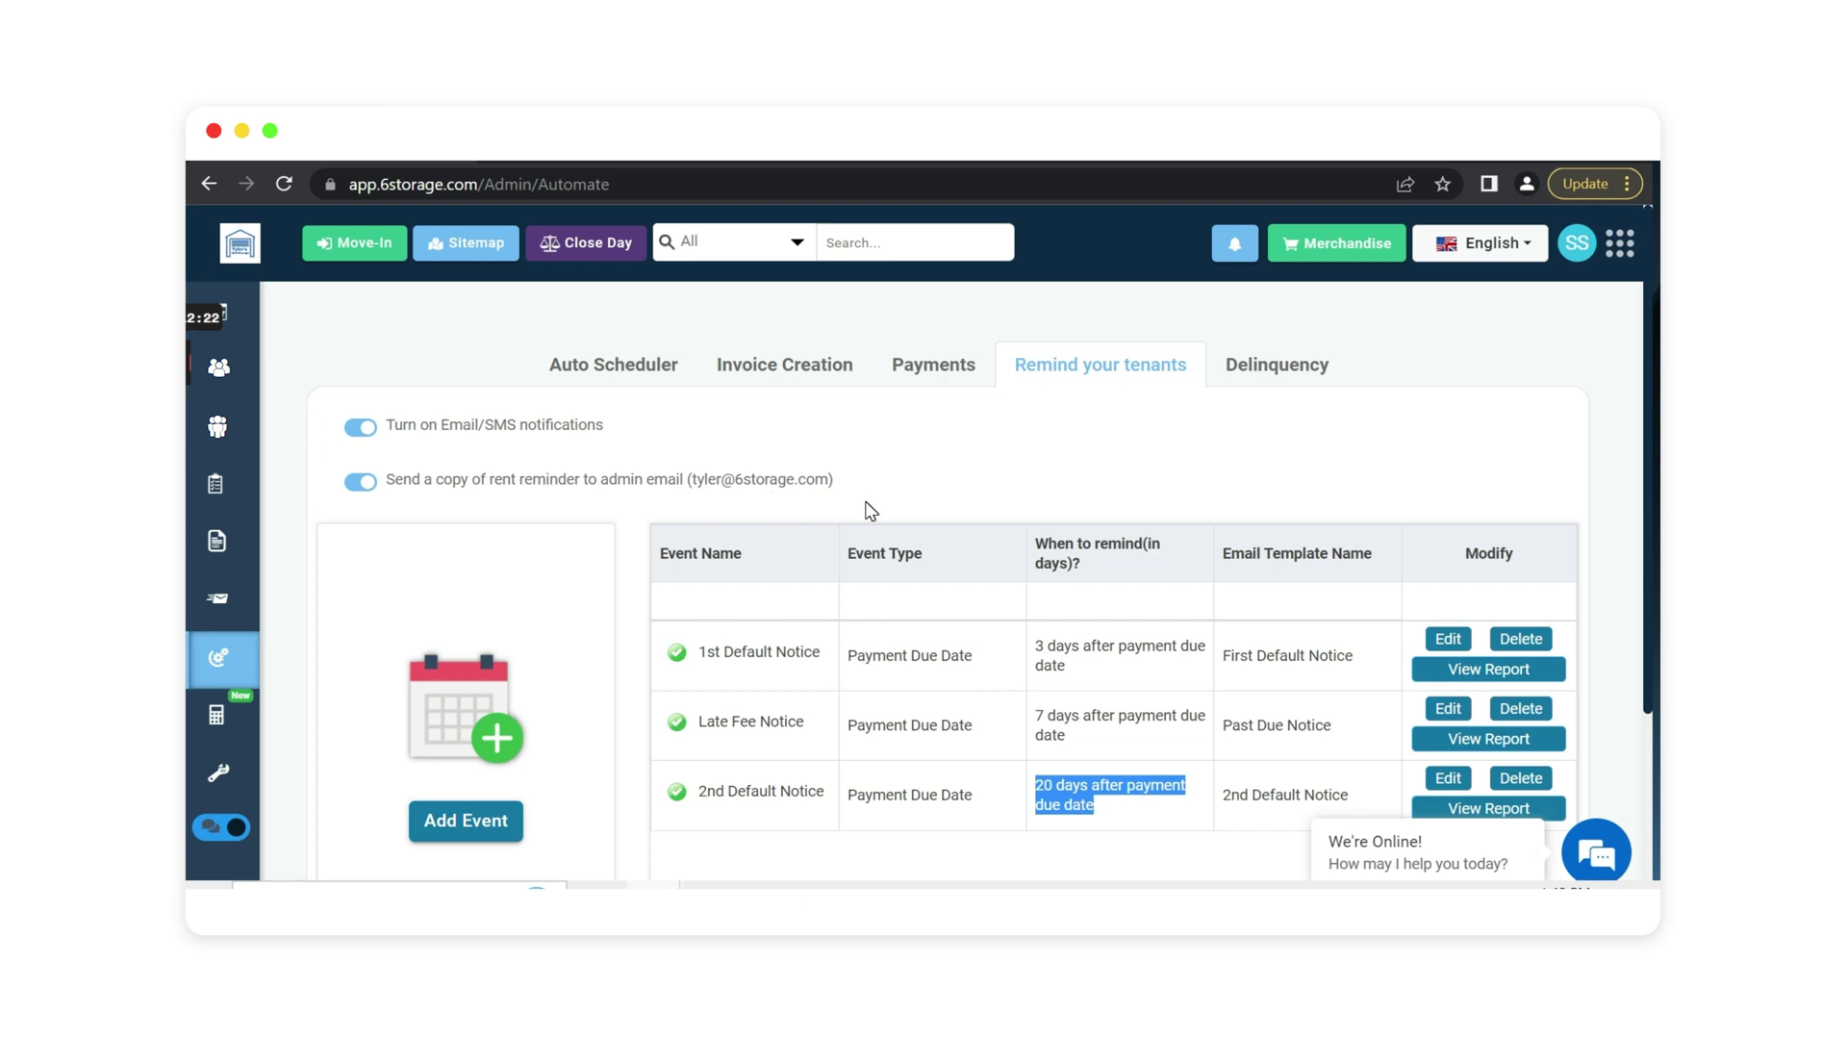
pyautogui.click(241, 779)
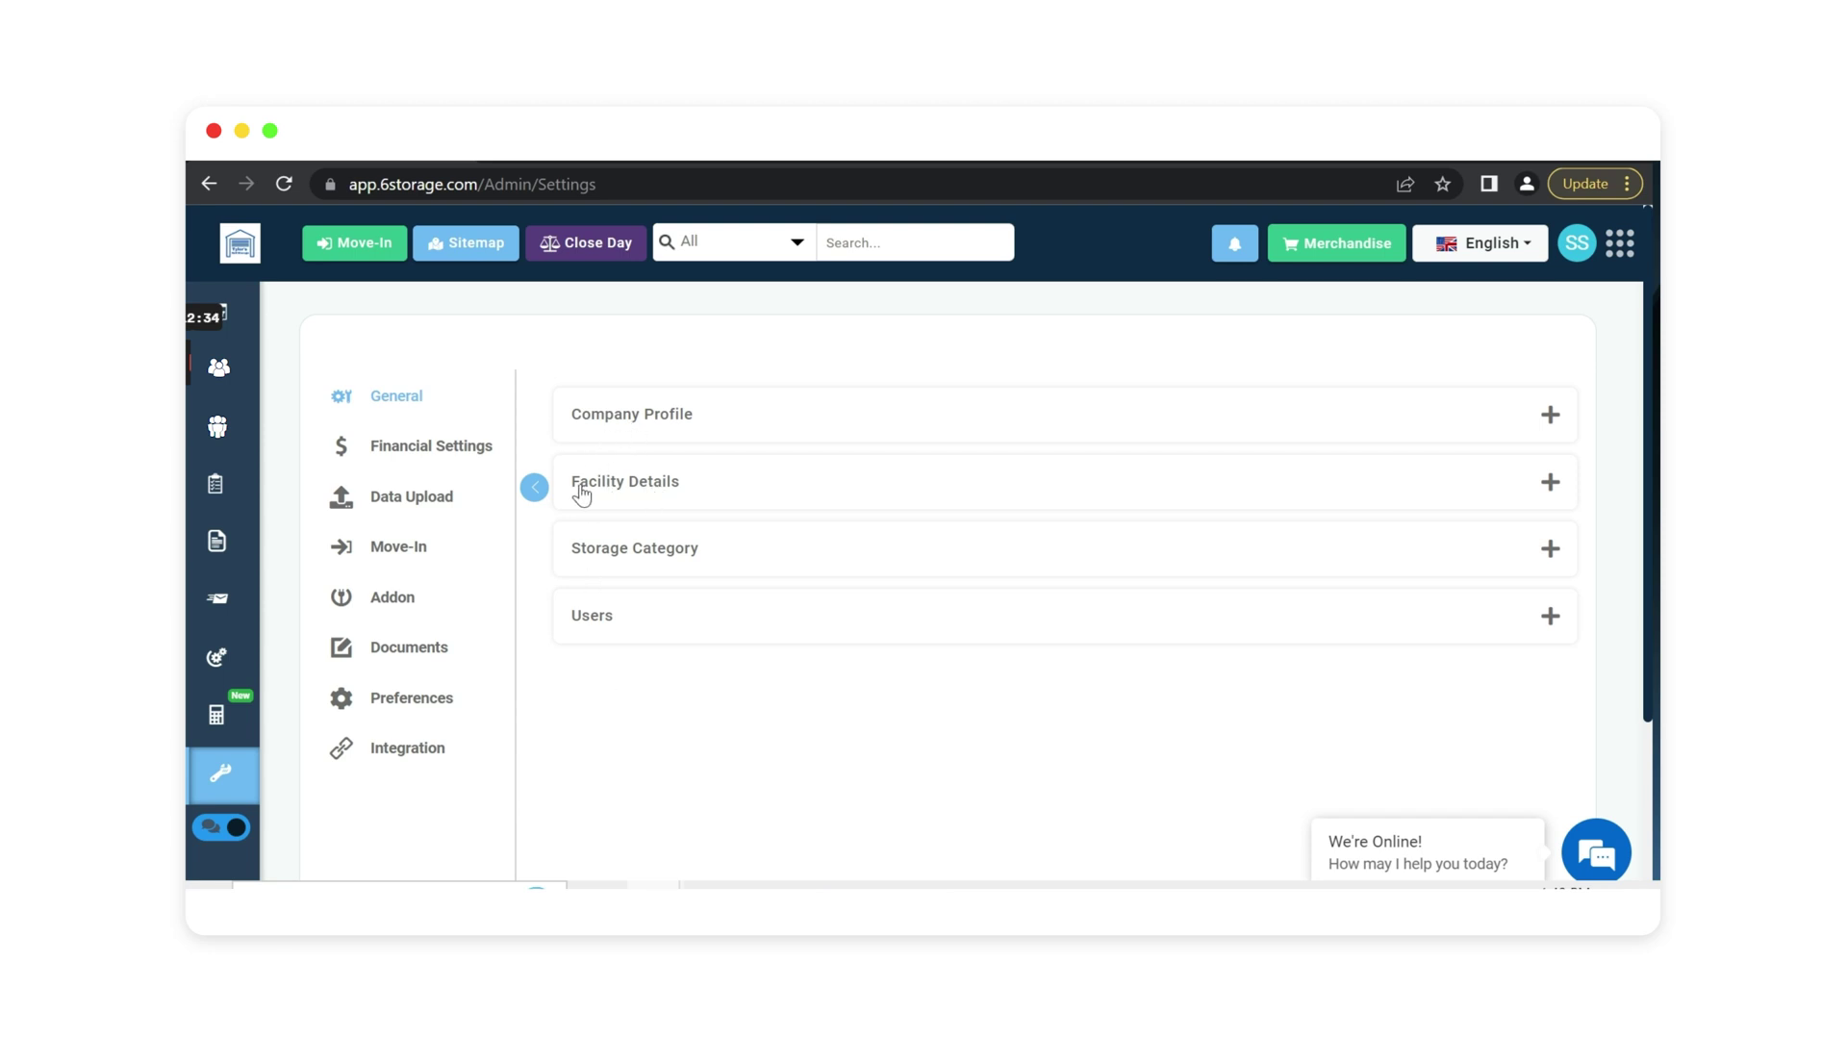
pyautogui.click(654, 571)
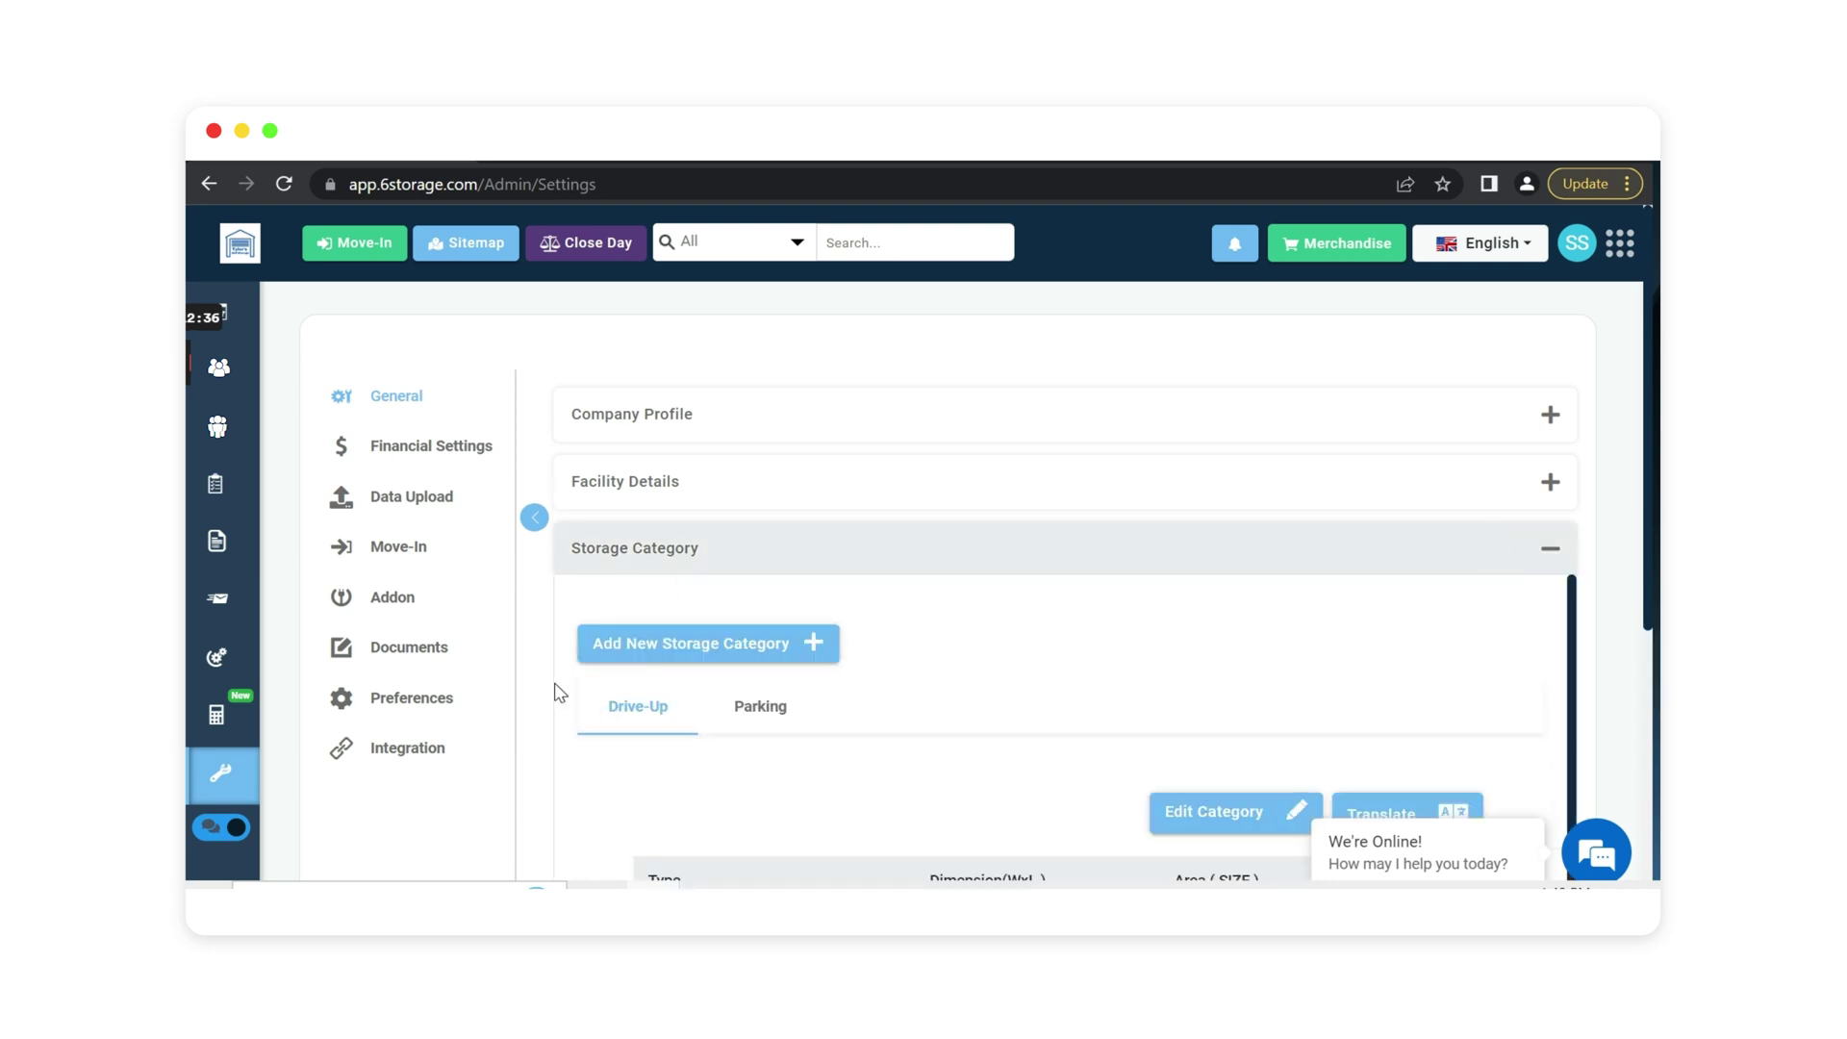
pyautogui.scroll(-3, 523, 620)
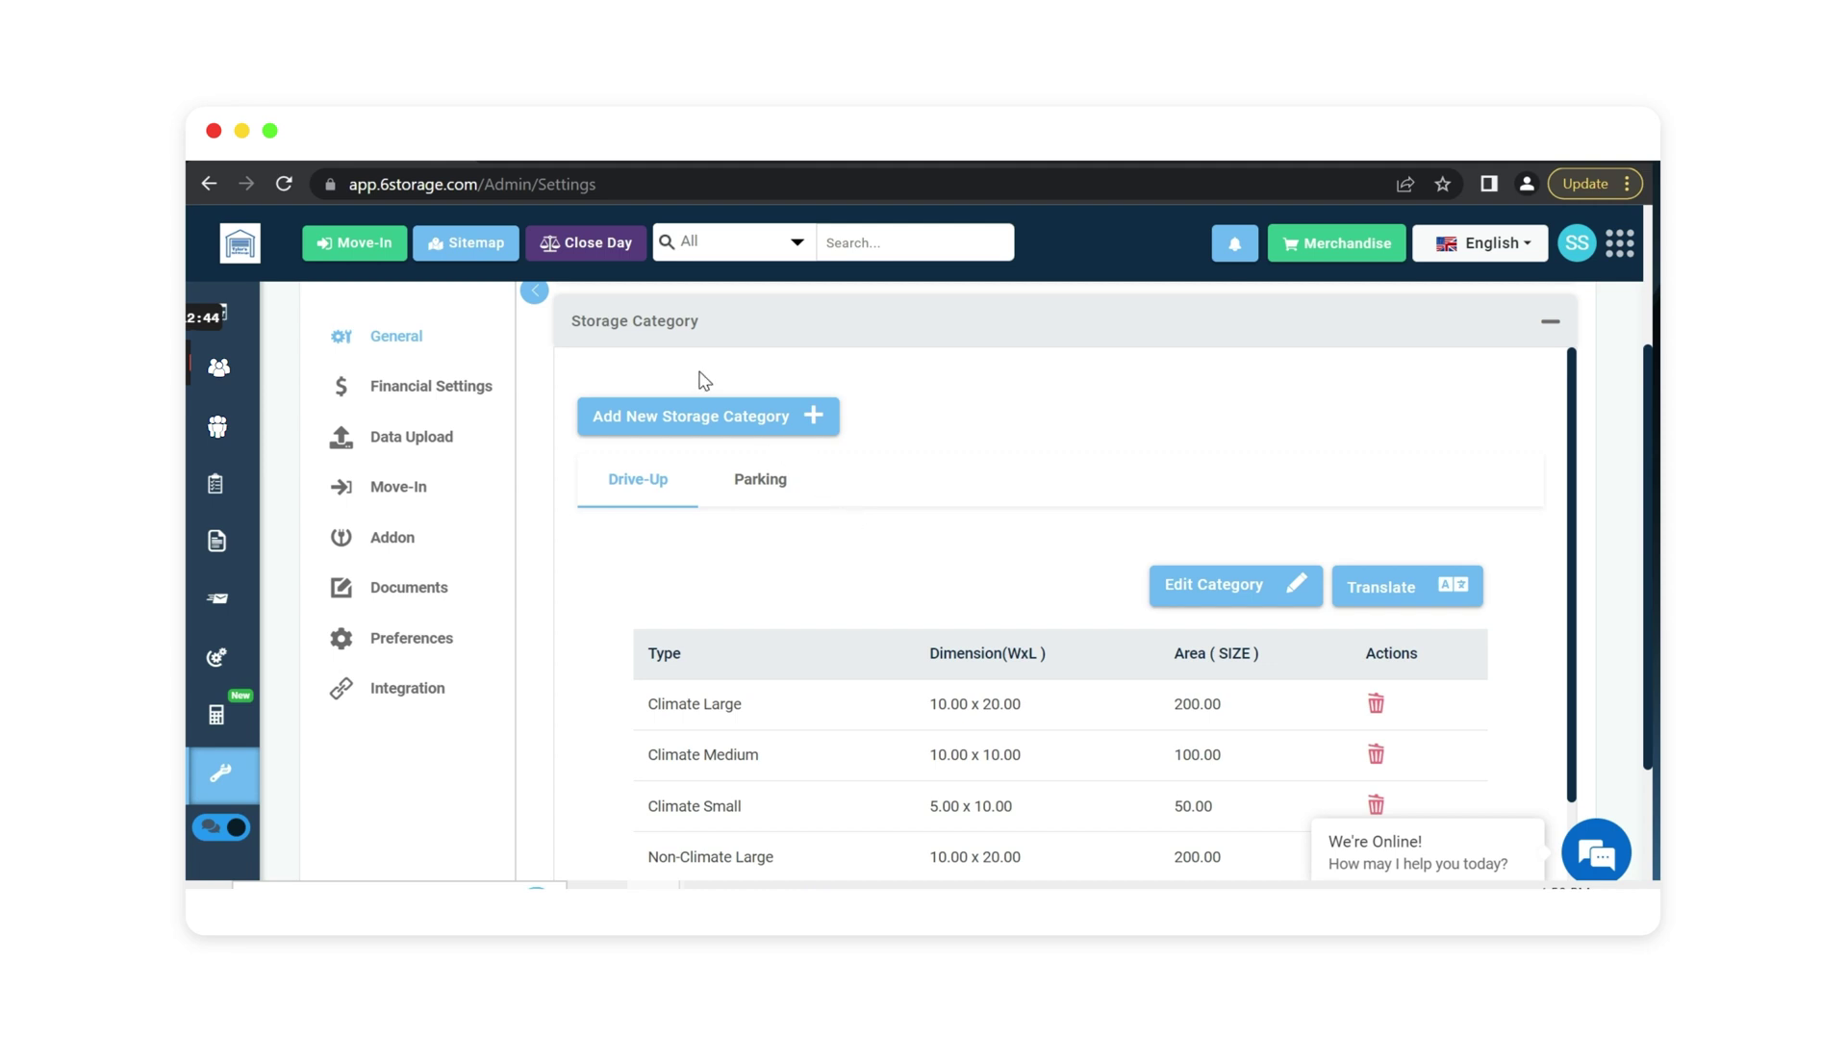
pyautogui.click(655, 332)
pyautogui.click(620, 390)
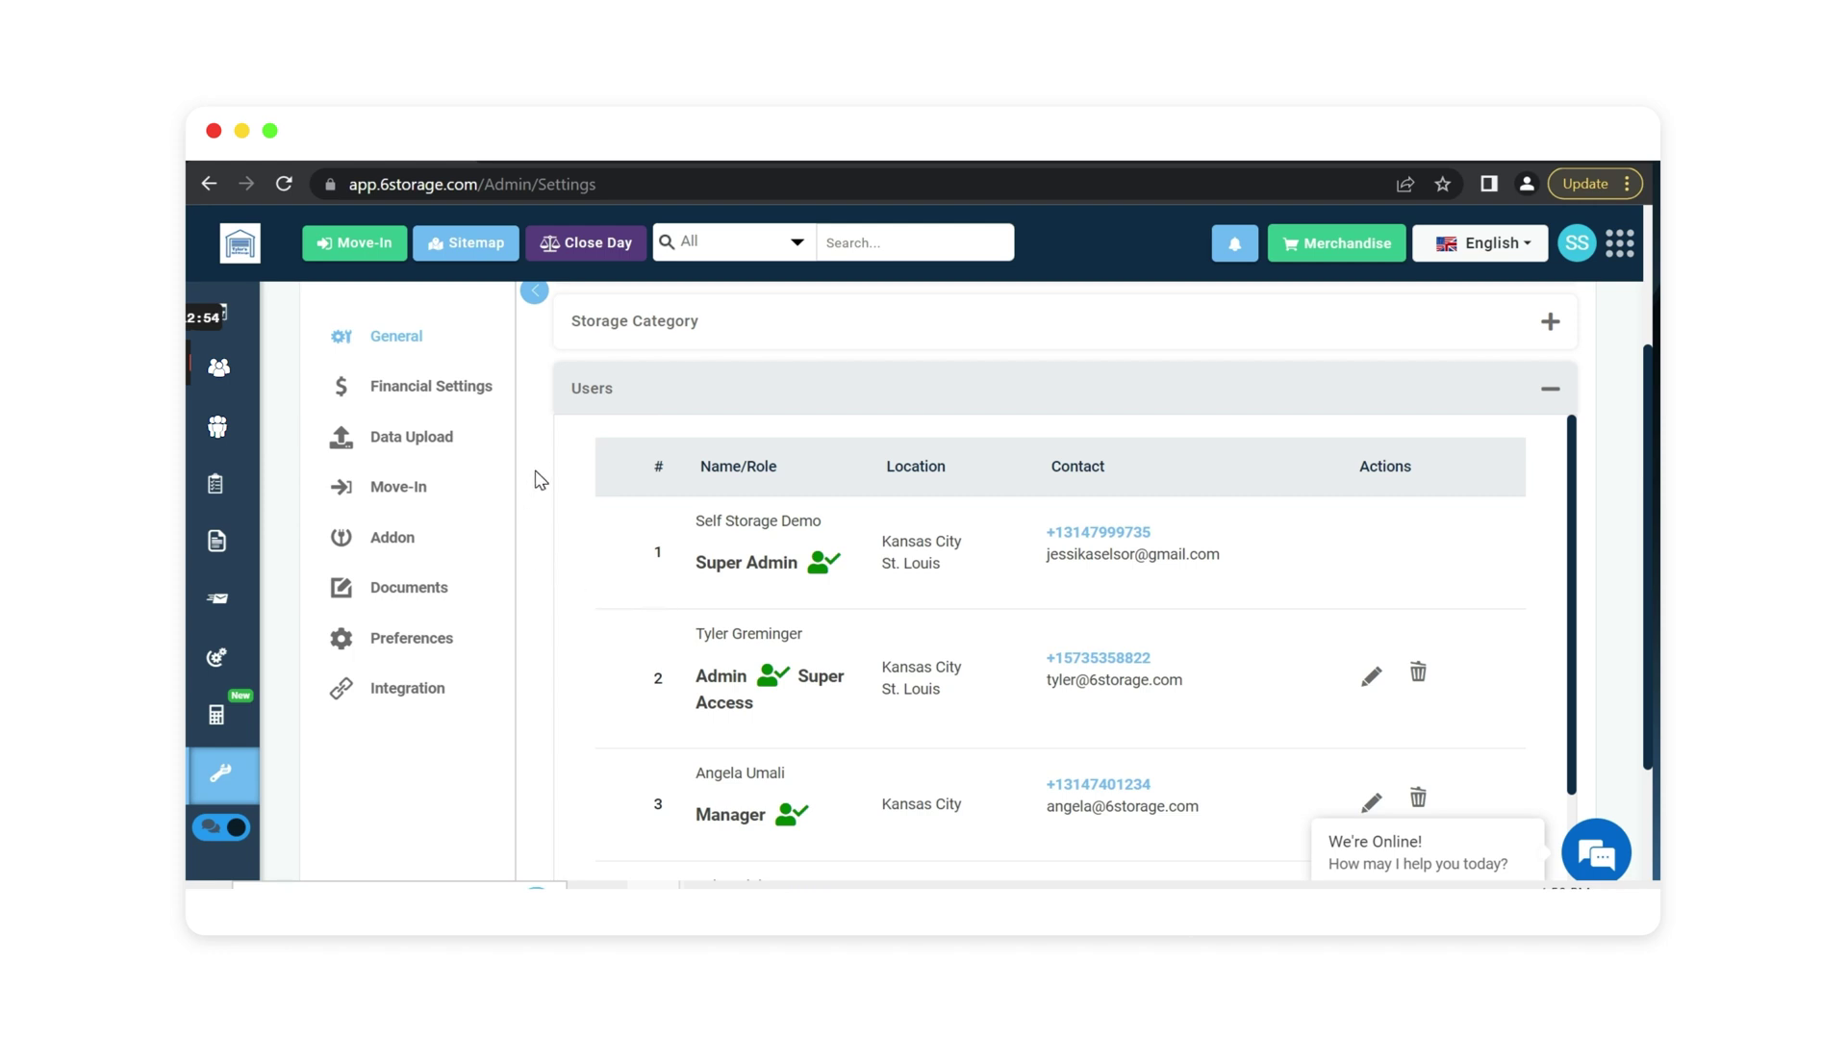
pyautogui.scroll(-2, 539, 481)
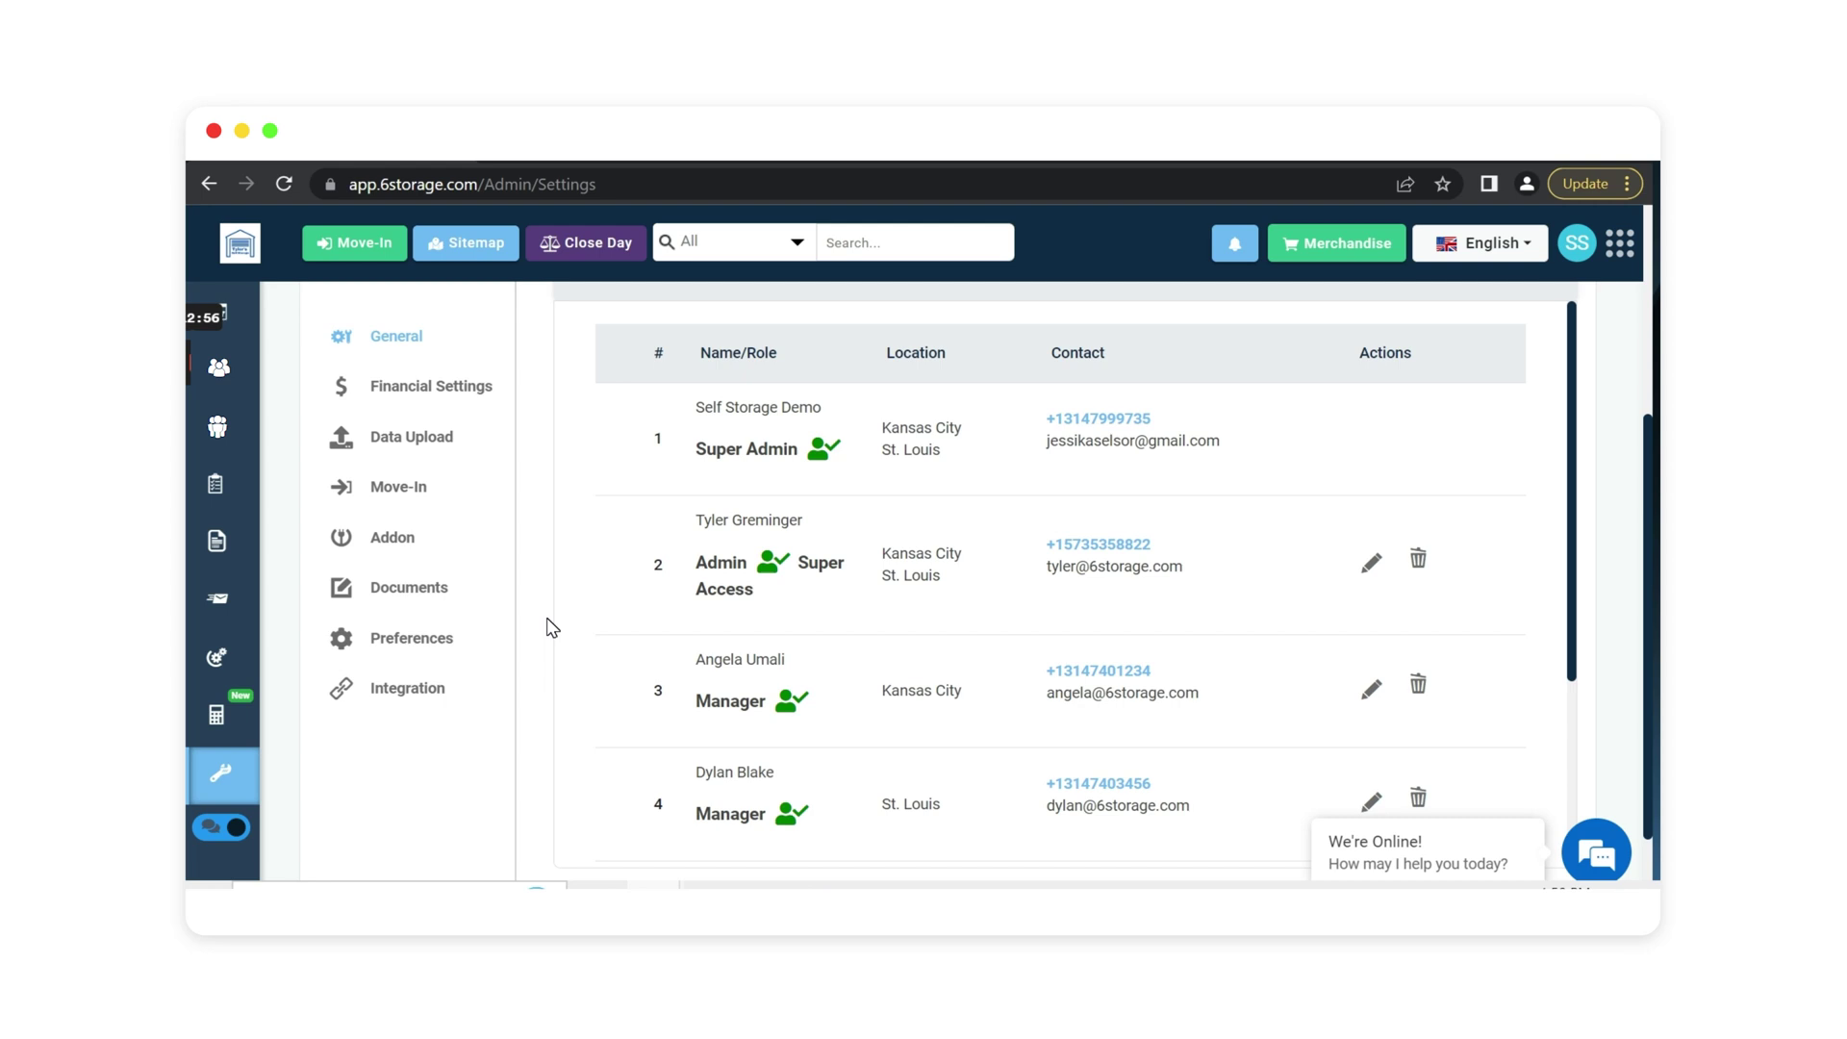
pyautogui.scroll(-2, 540, 668)
pyautogui.scroll(4, 541, 668)
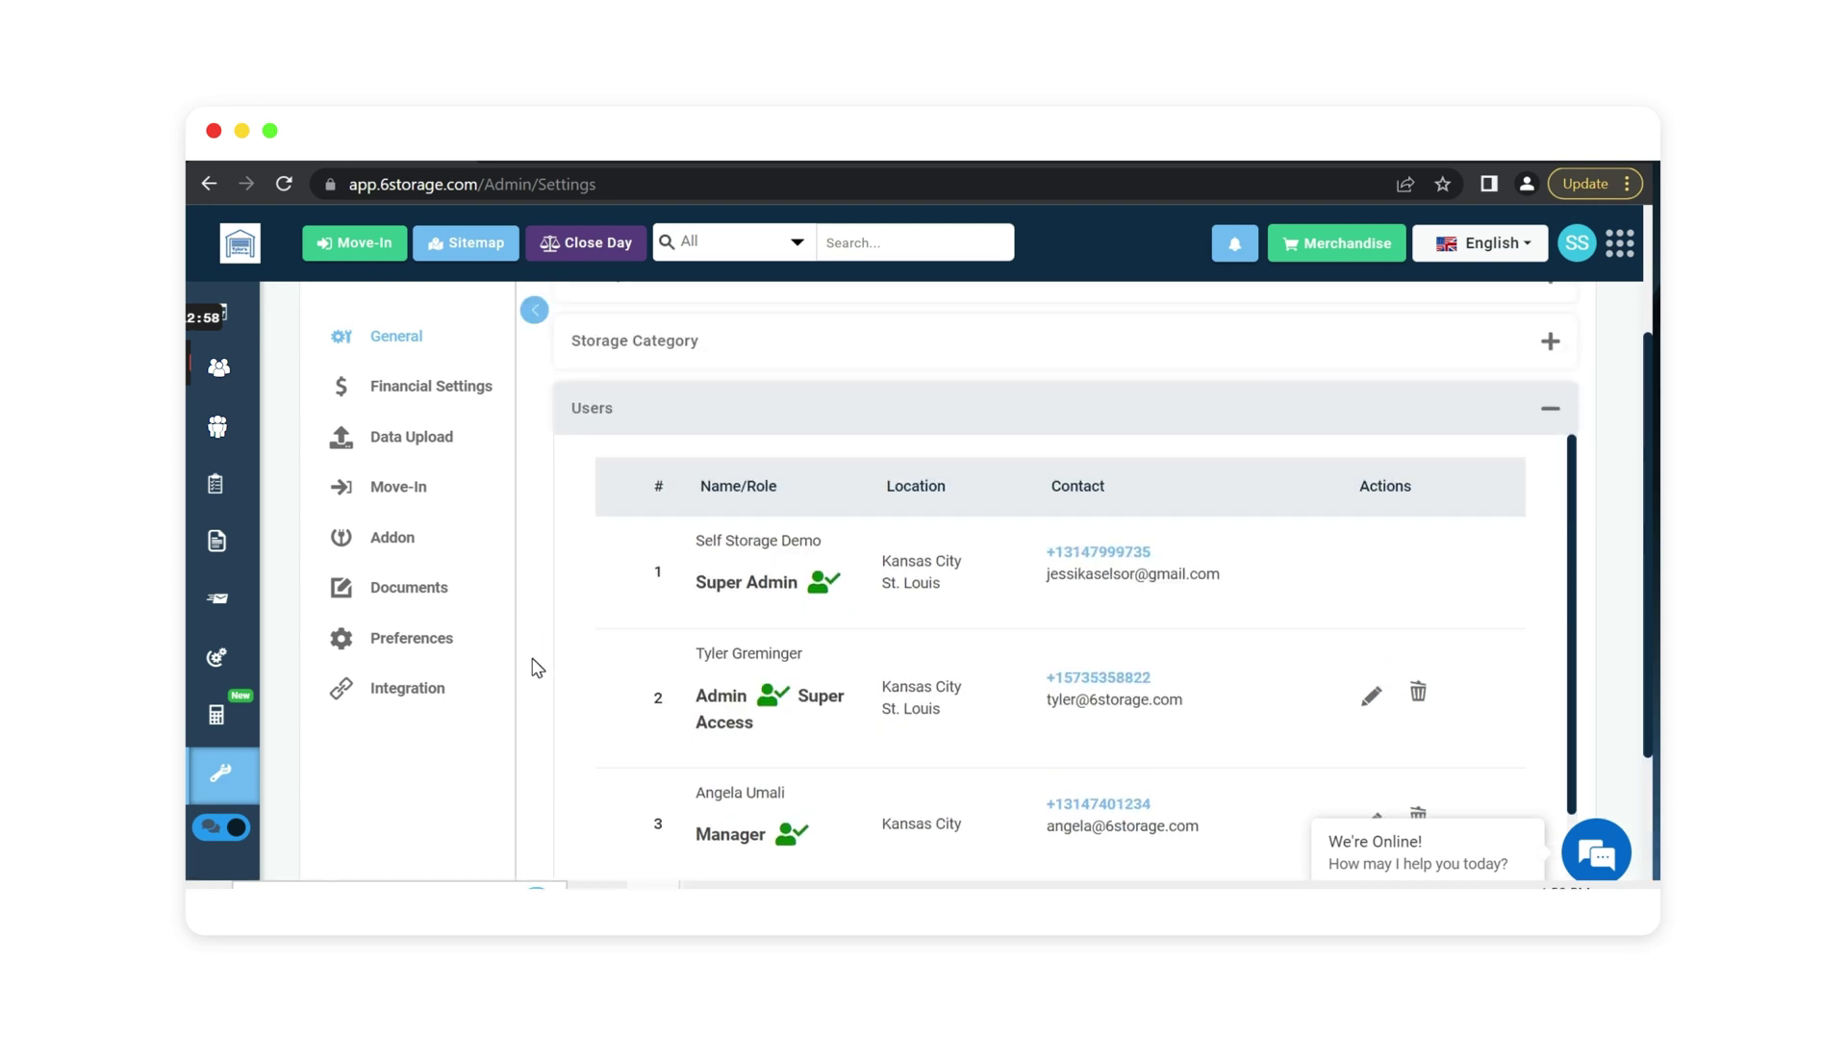
pyautogui.scroll(2, 537, 668)
pyautogui.click(619, 540)
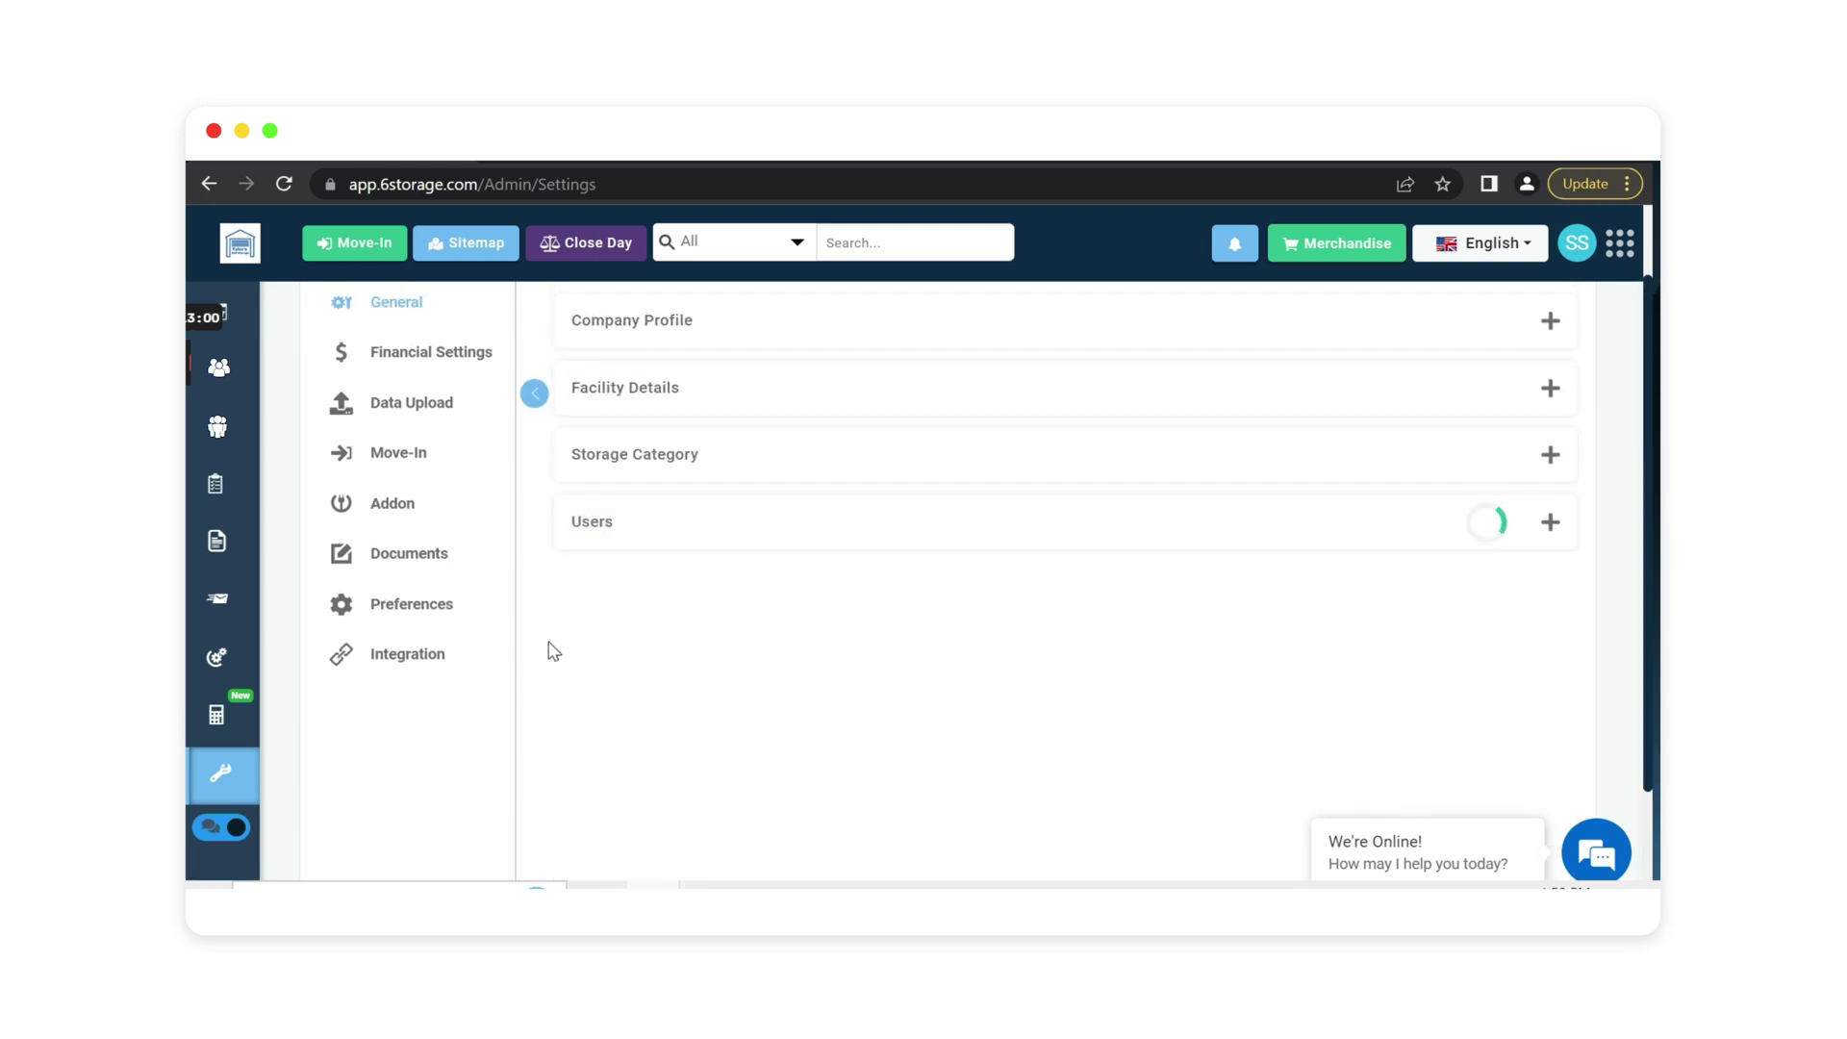
# Review the Move-In settings panel, then switch to the Addon settings.
pyautogui.scroll(1, 550, 664)
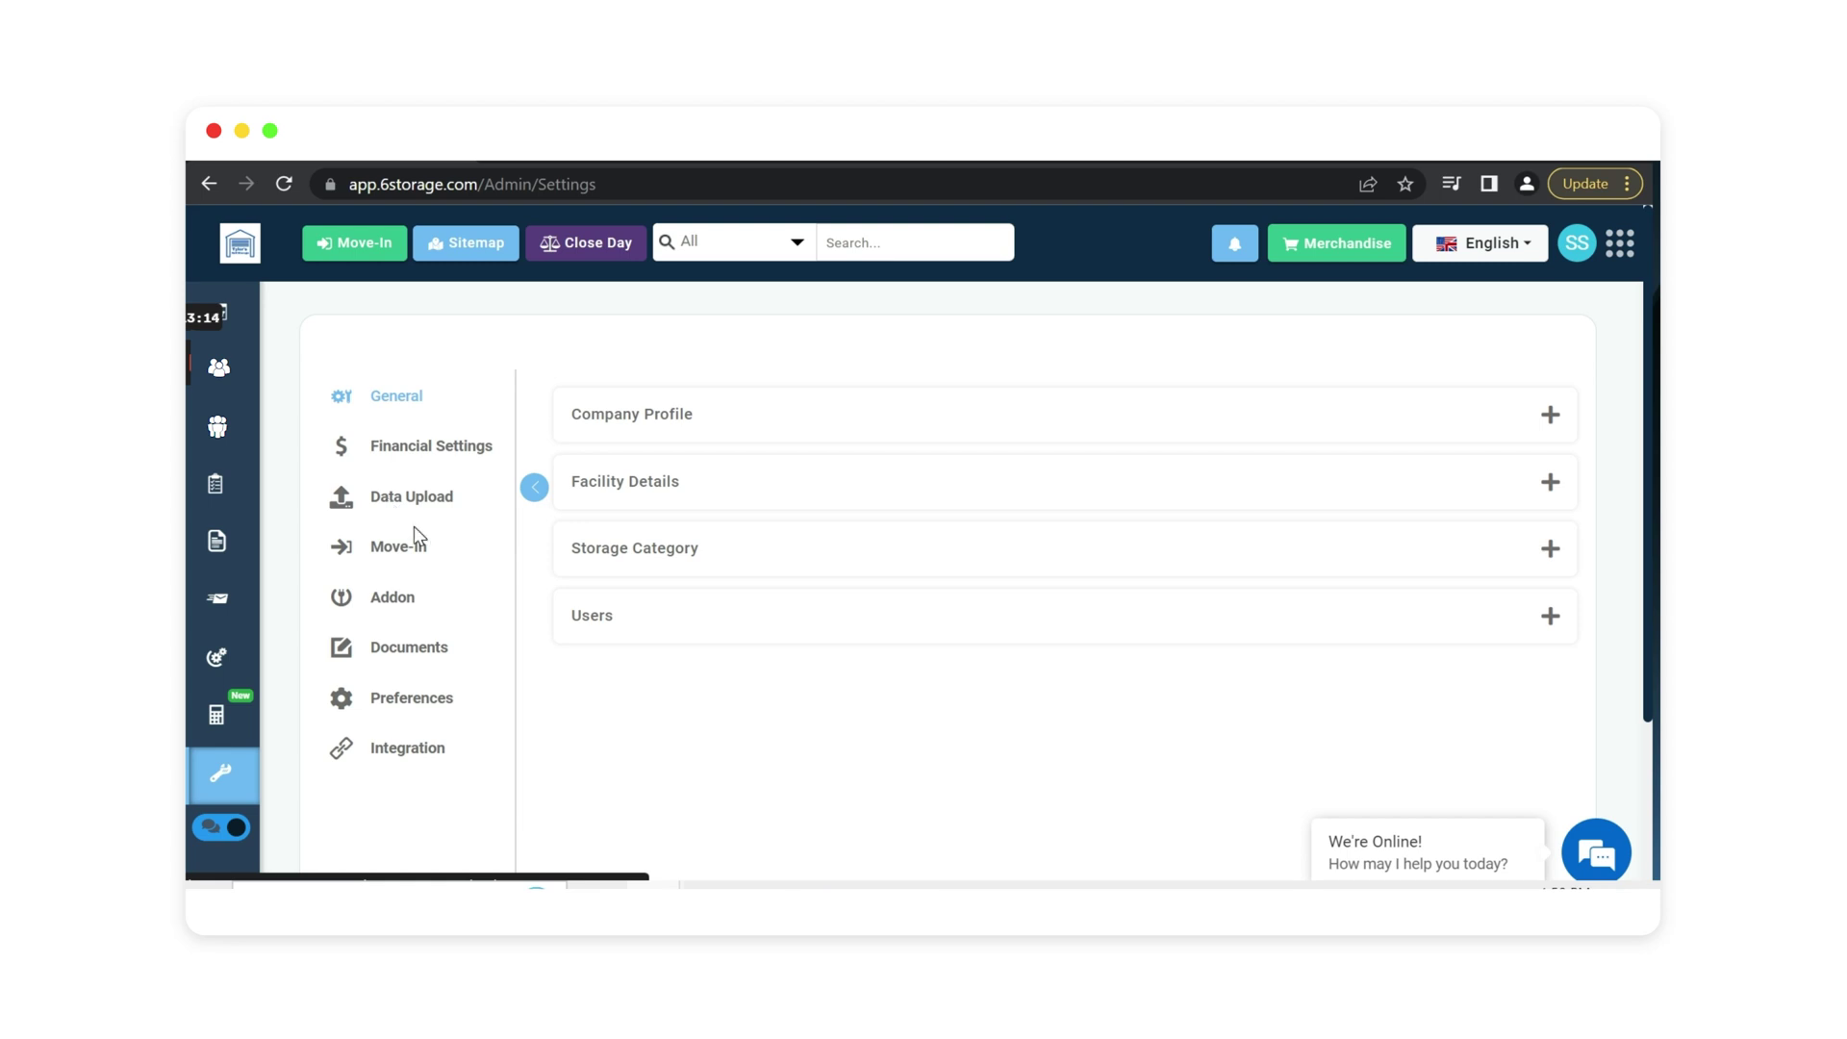
pyautogui.click(420, 556)
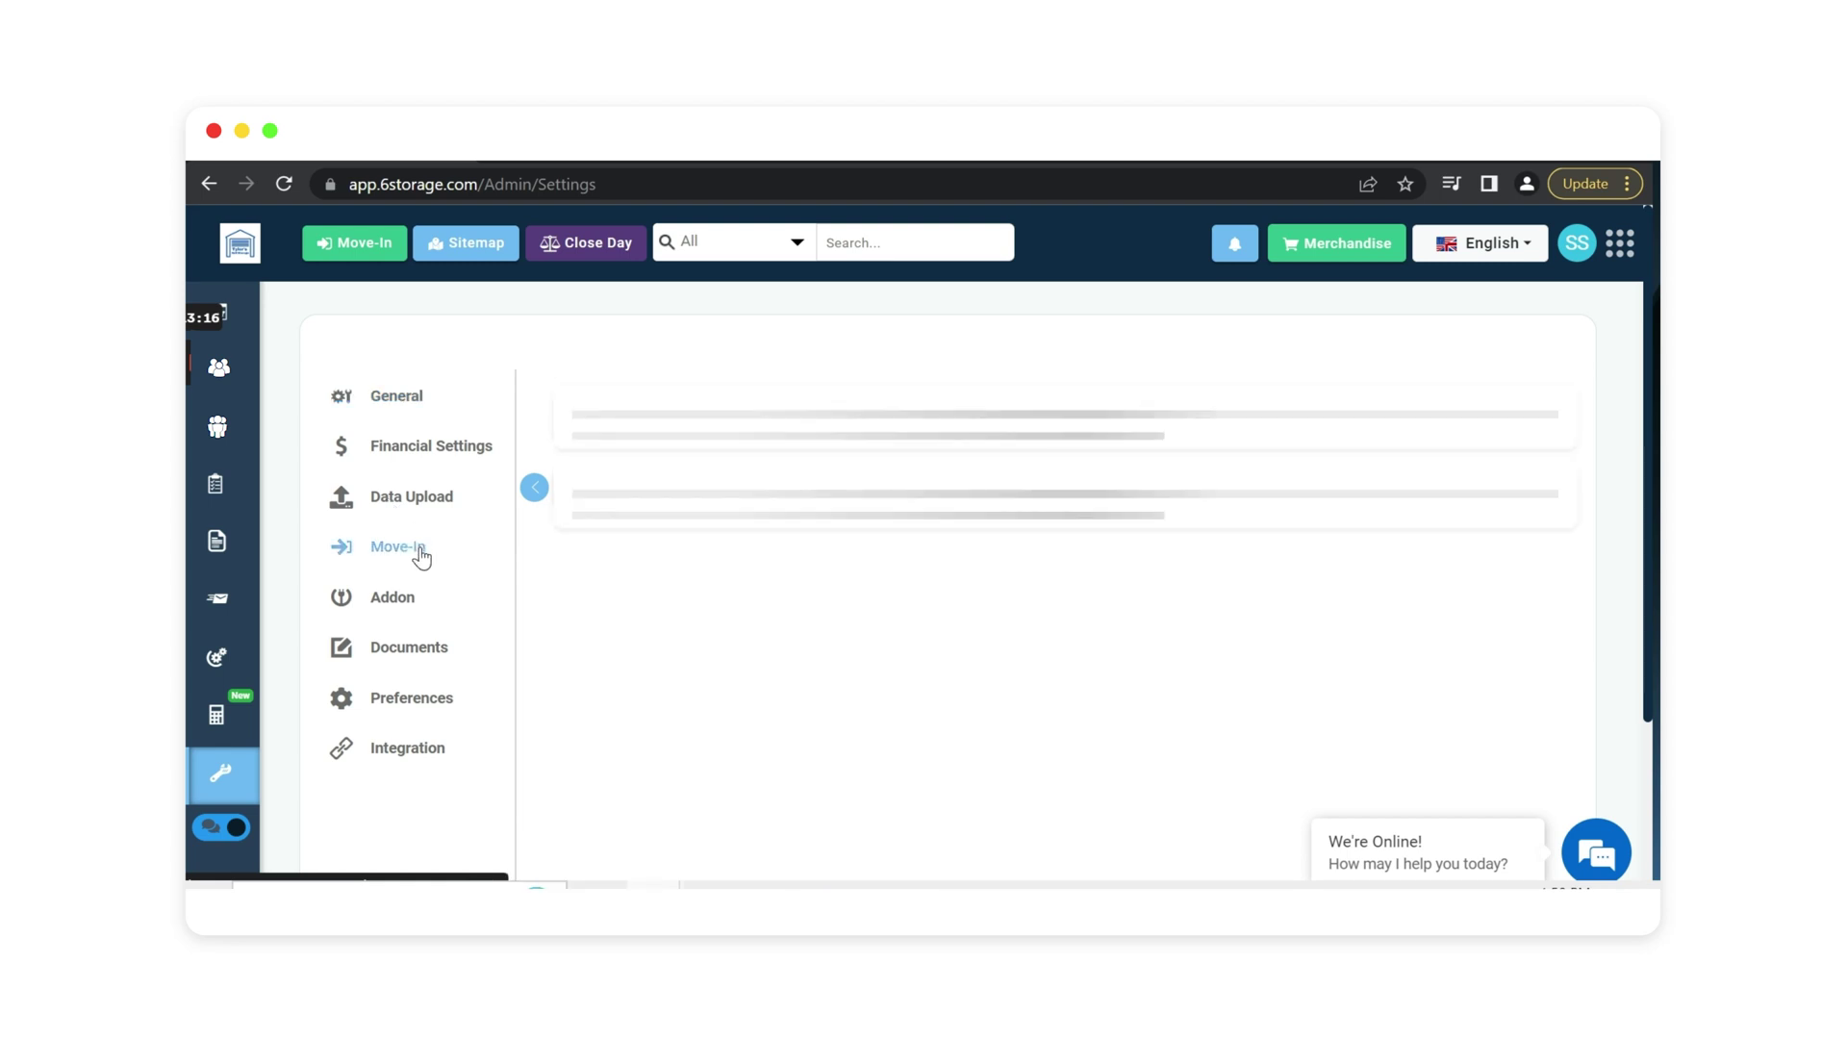
pyautogui.scroll(-1, 602, 417)
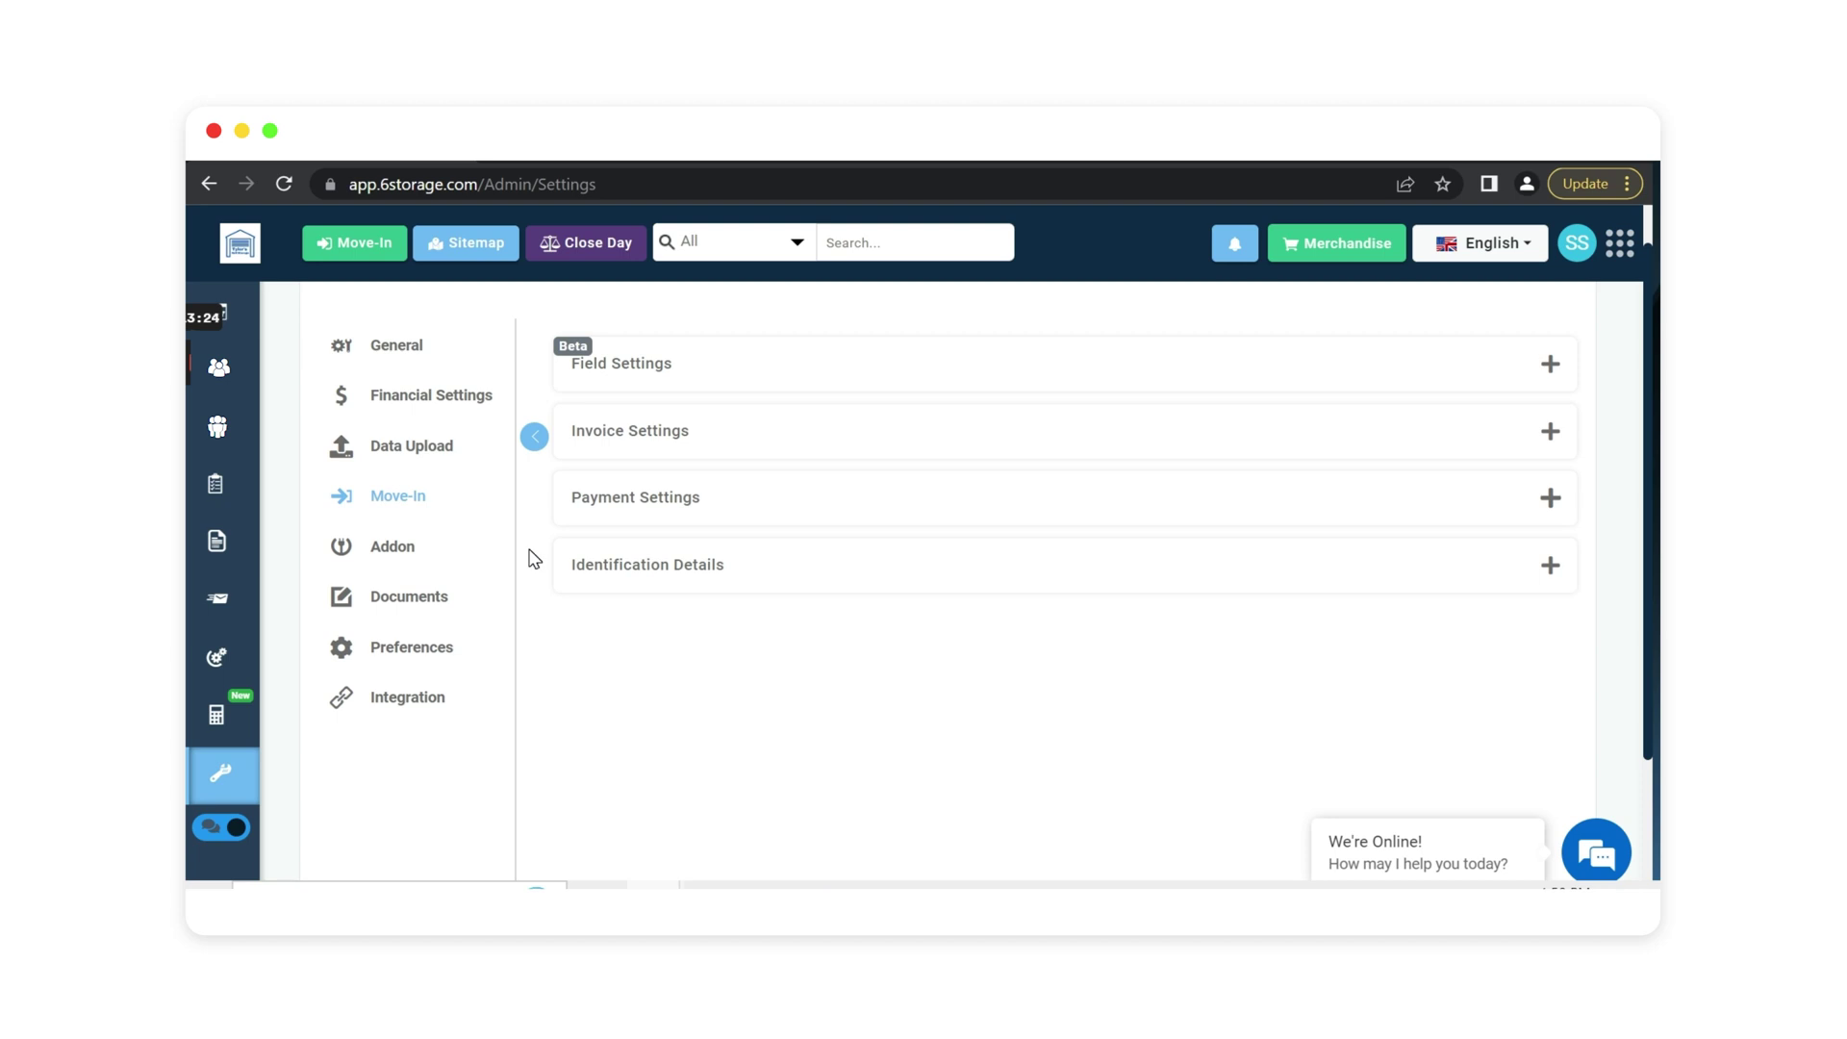
pyautogui.click(377, 547)
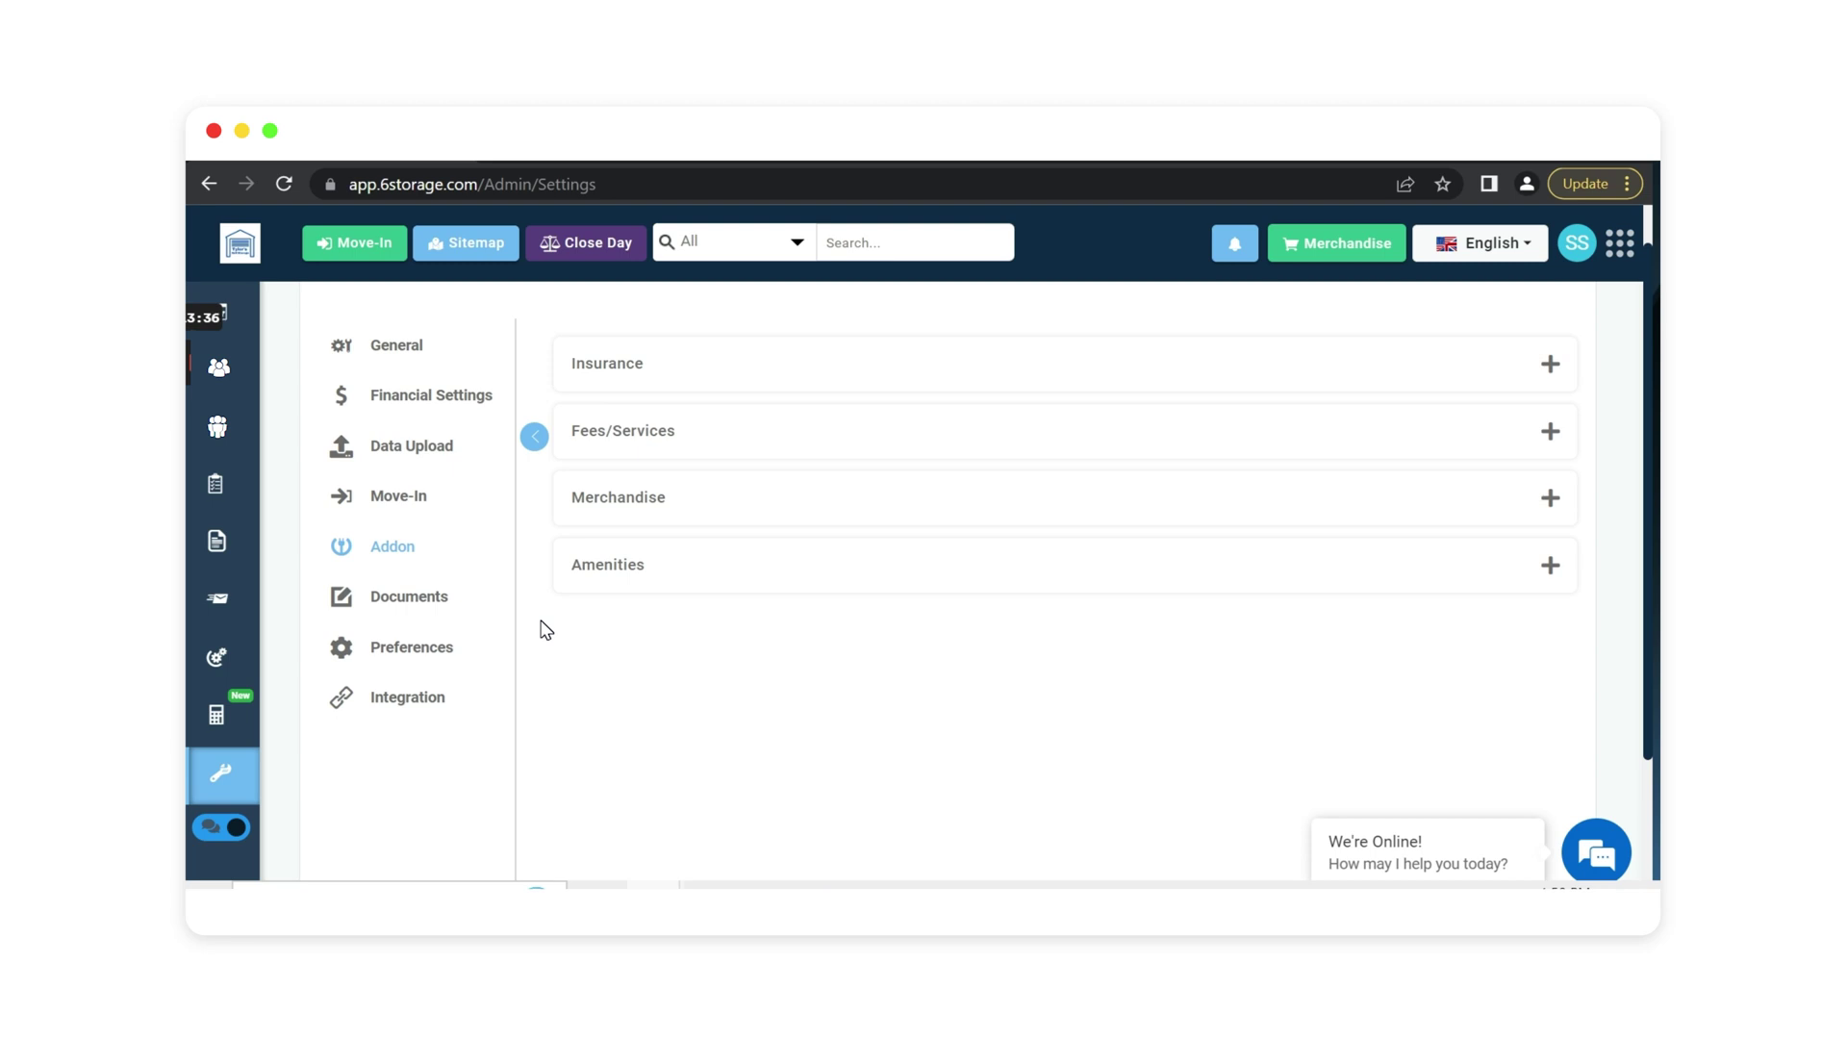
pyautogui.click(691, 510)
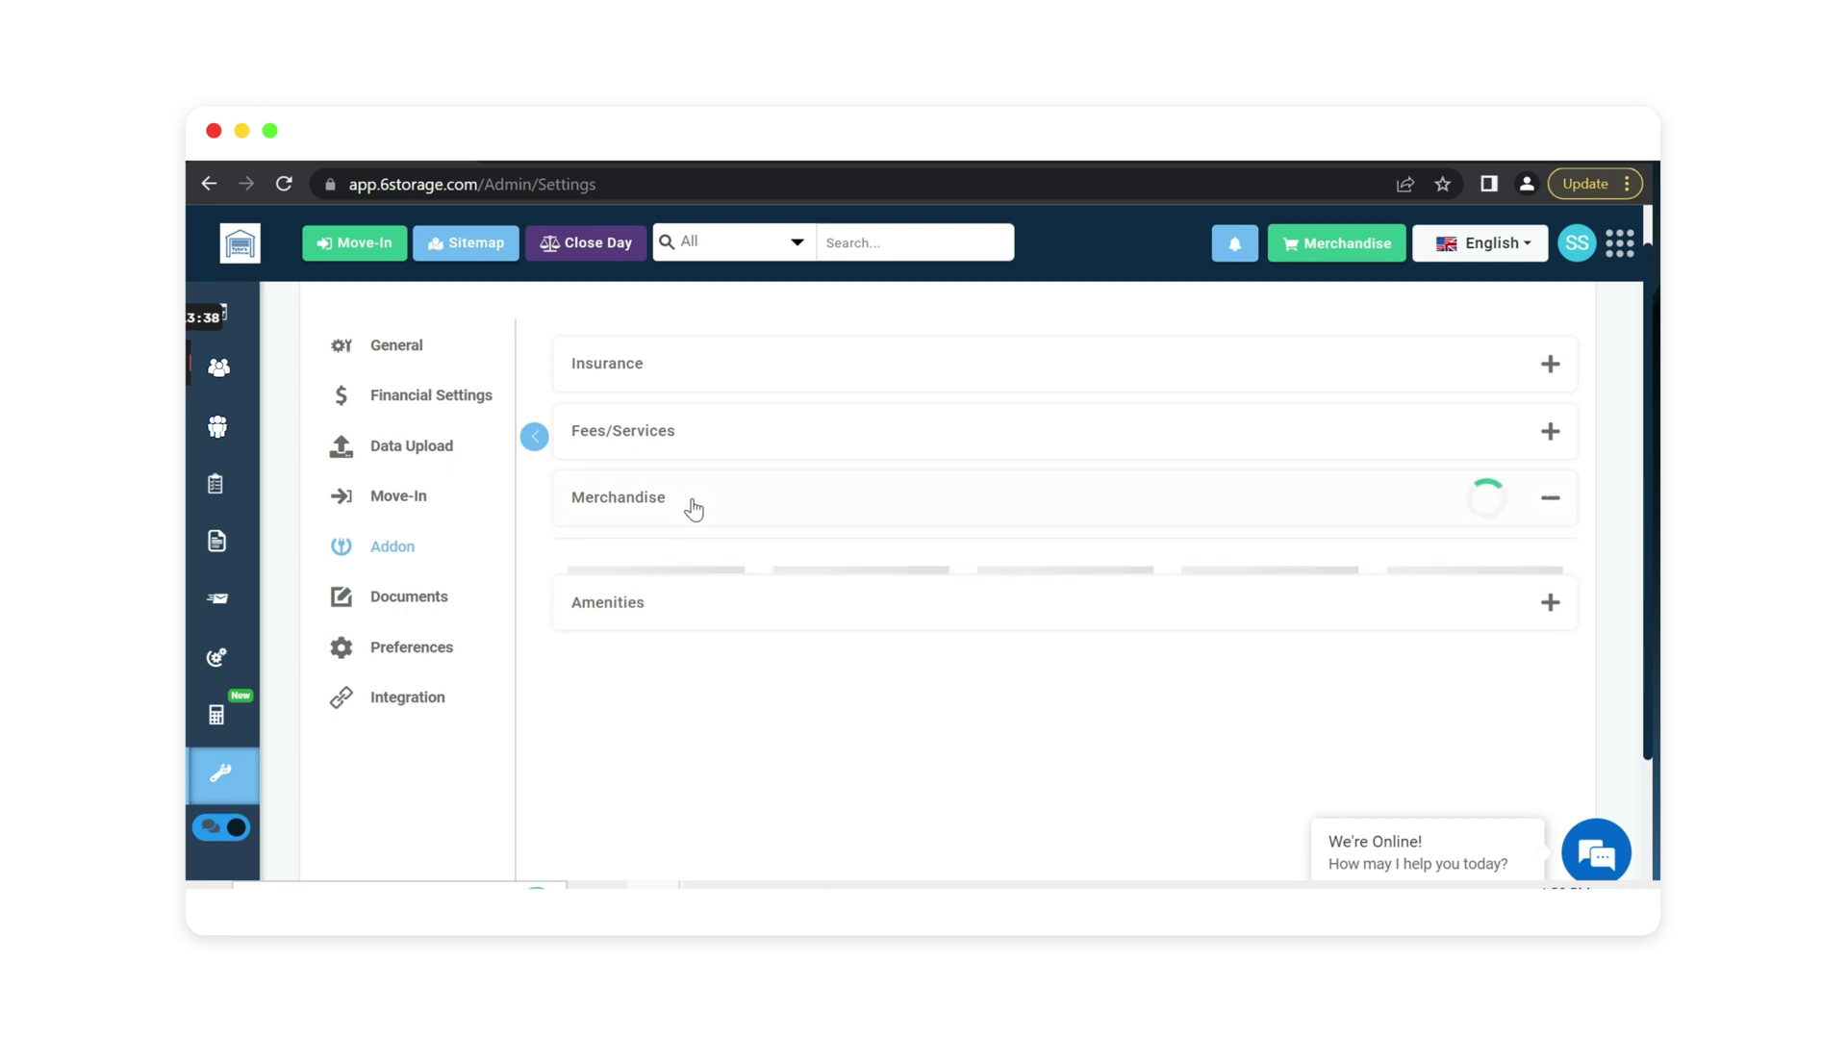
pyautogui.scroll(-3, 1044, 660)
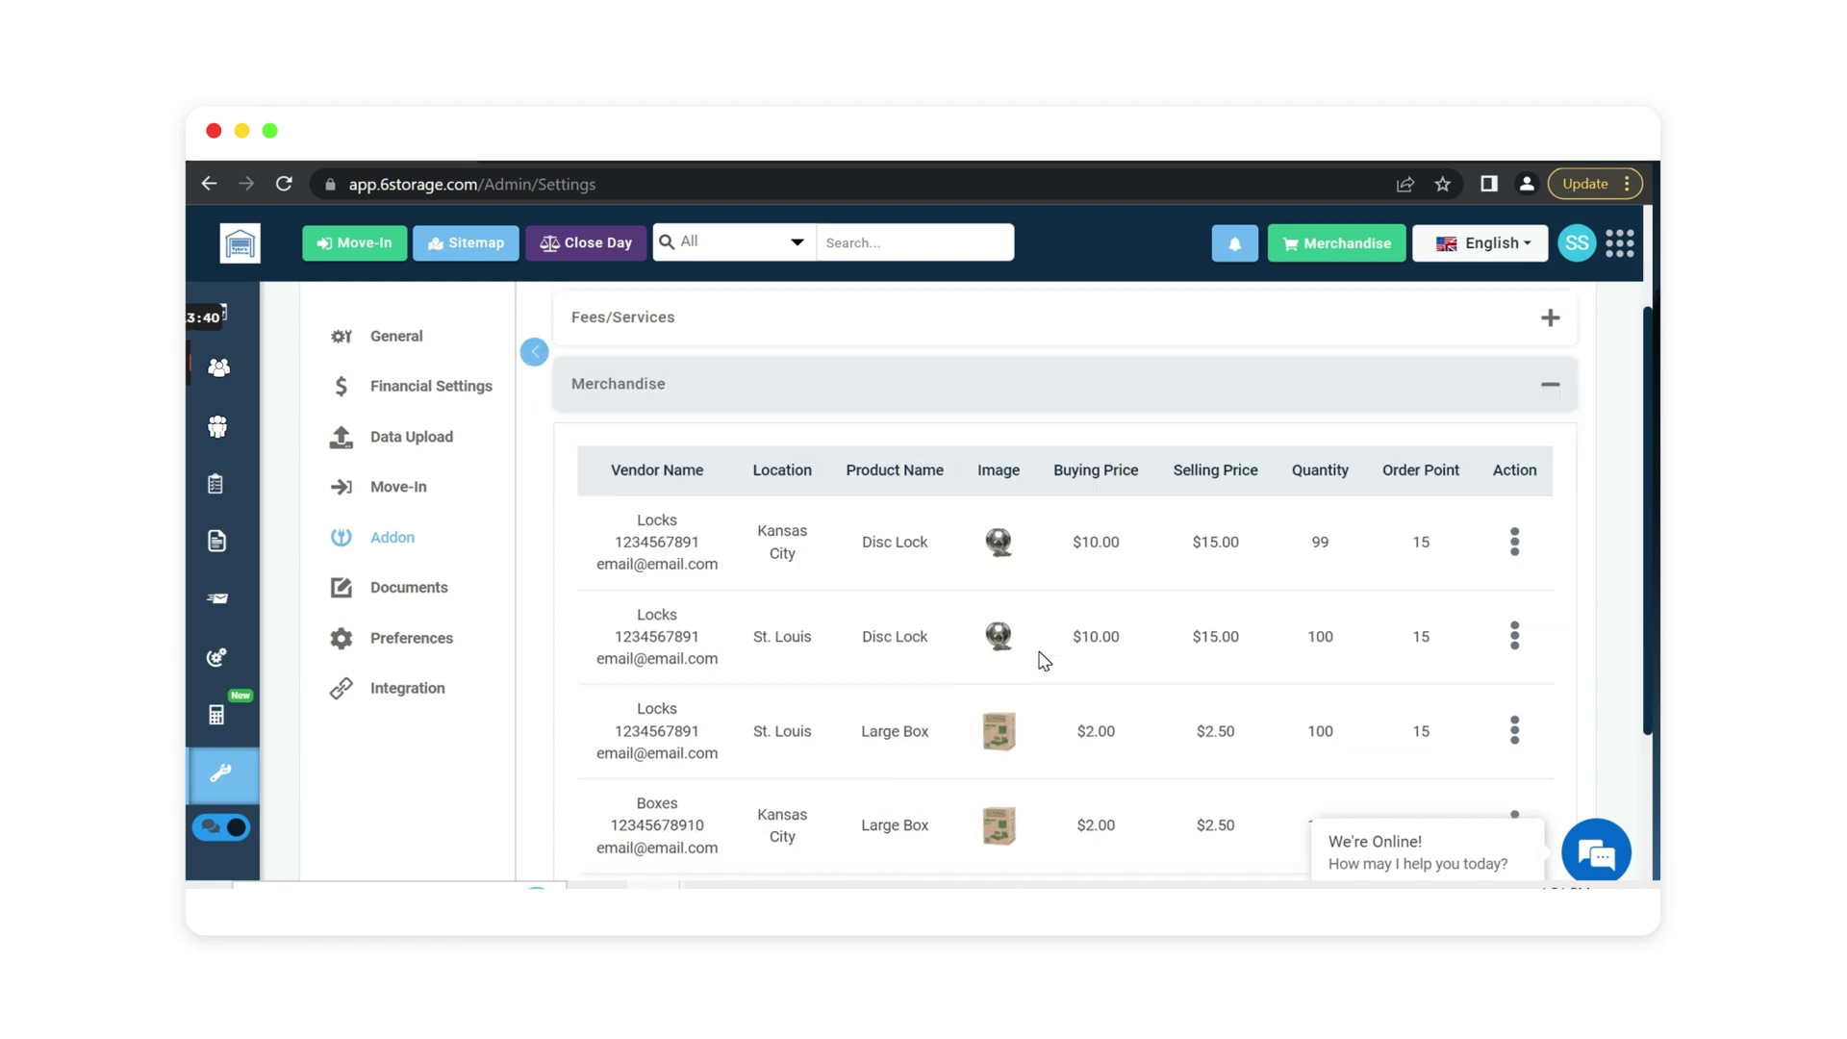
pyautogui.scroll(3, 1023, 664)
pyautogui.click(638, 505)
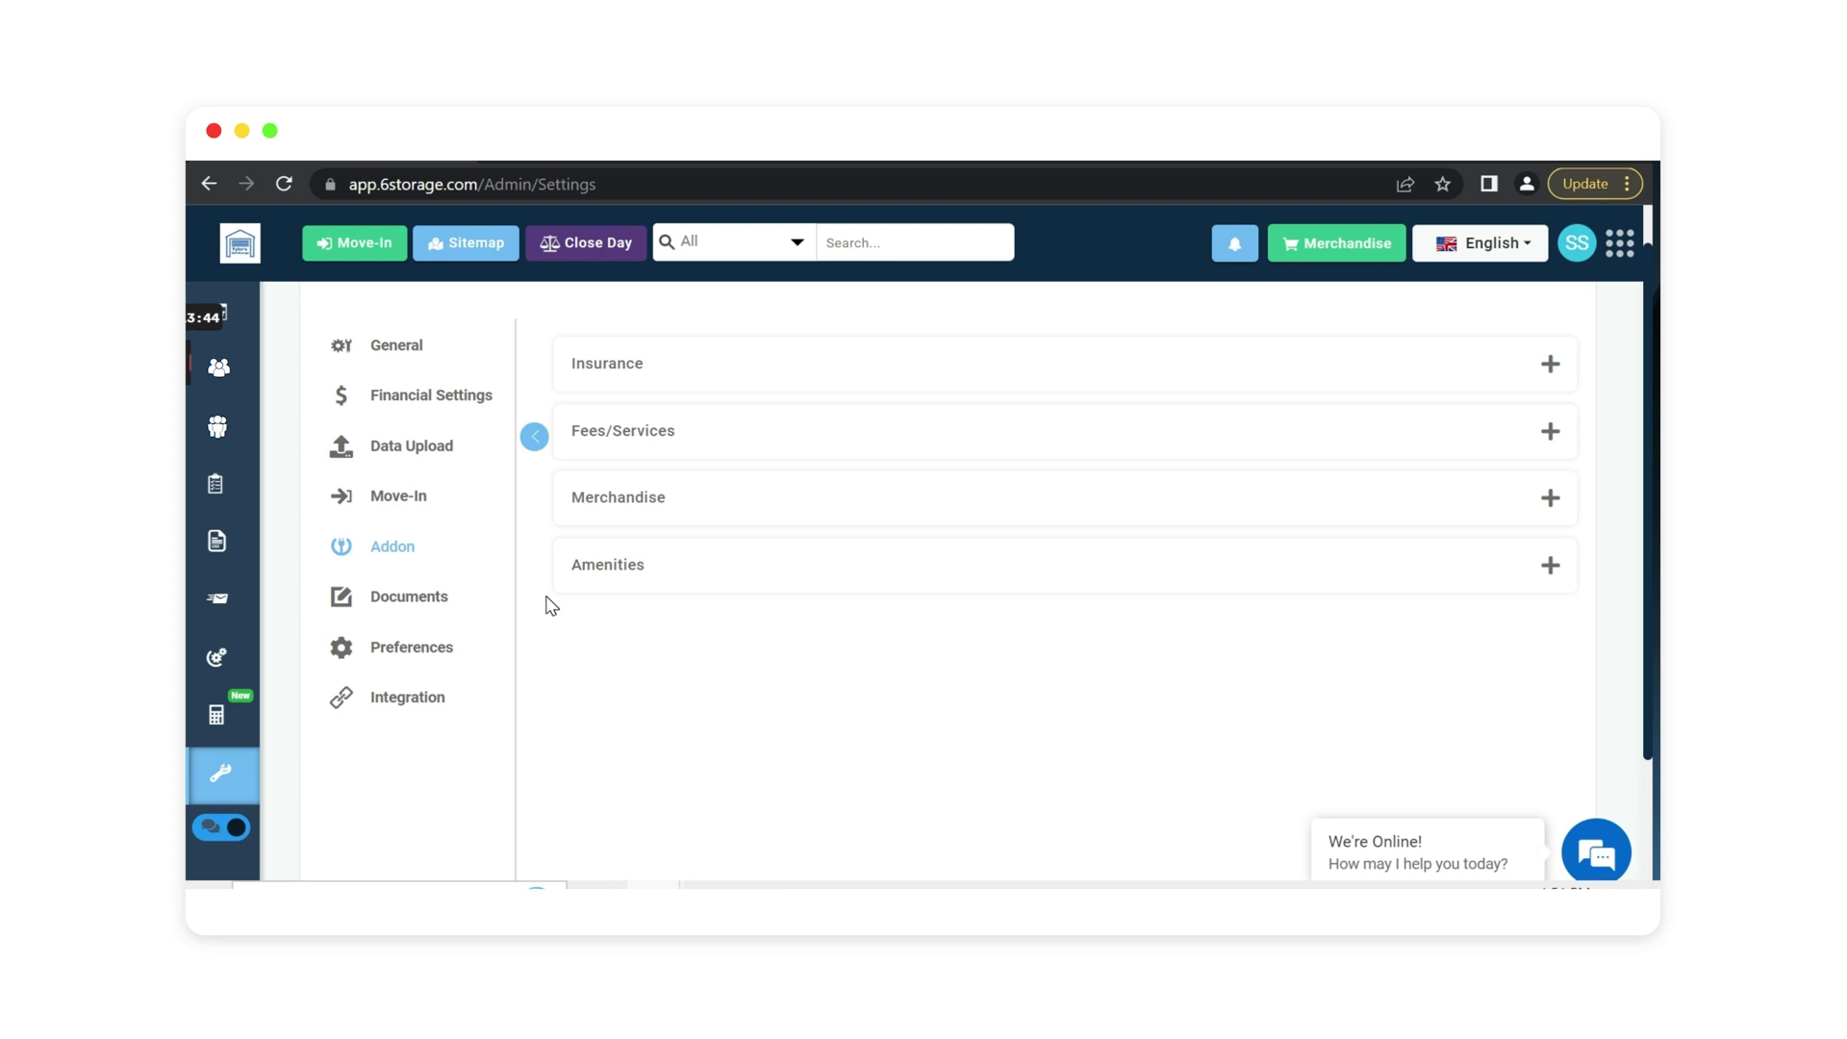
pyautogui.click(647, 586)
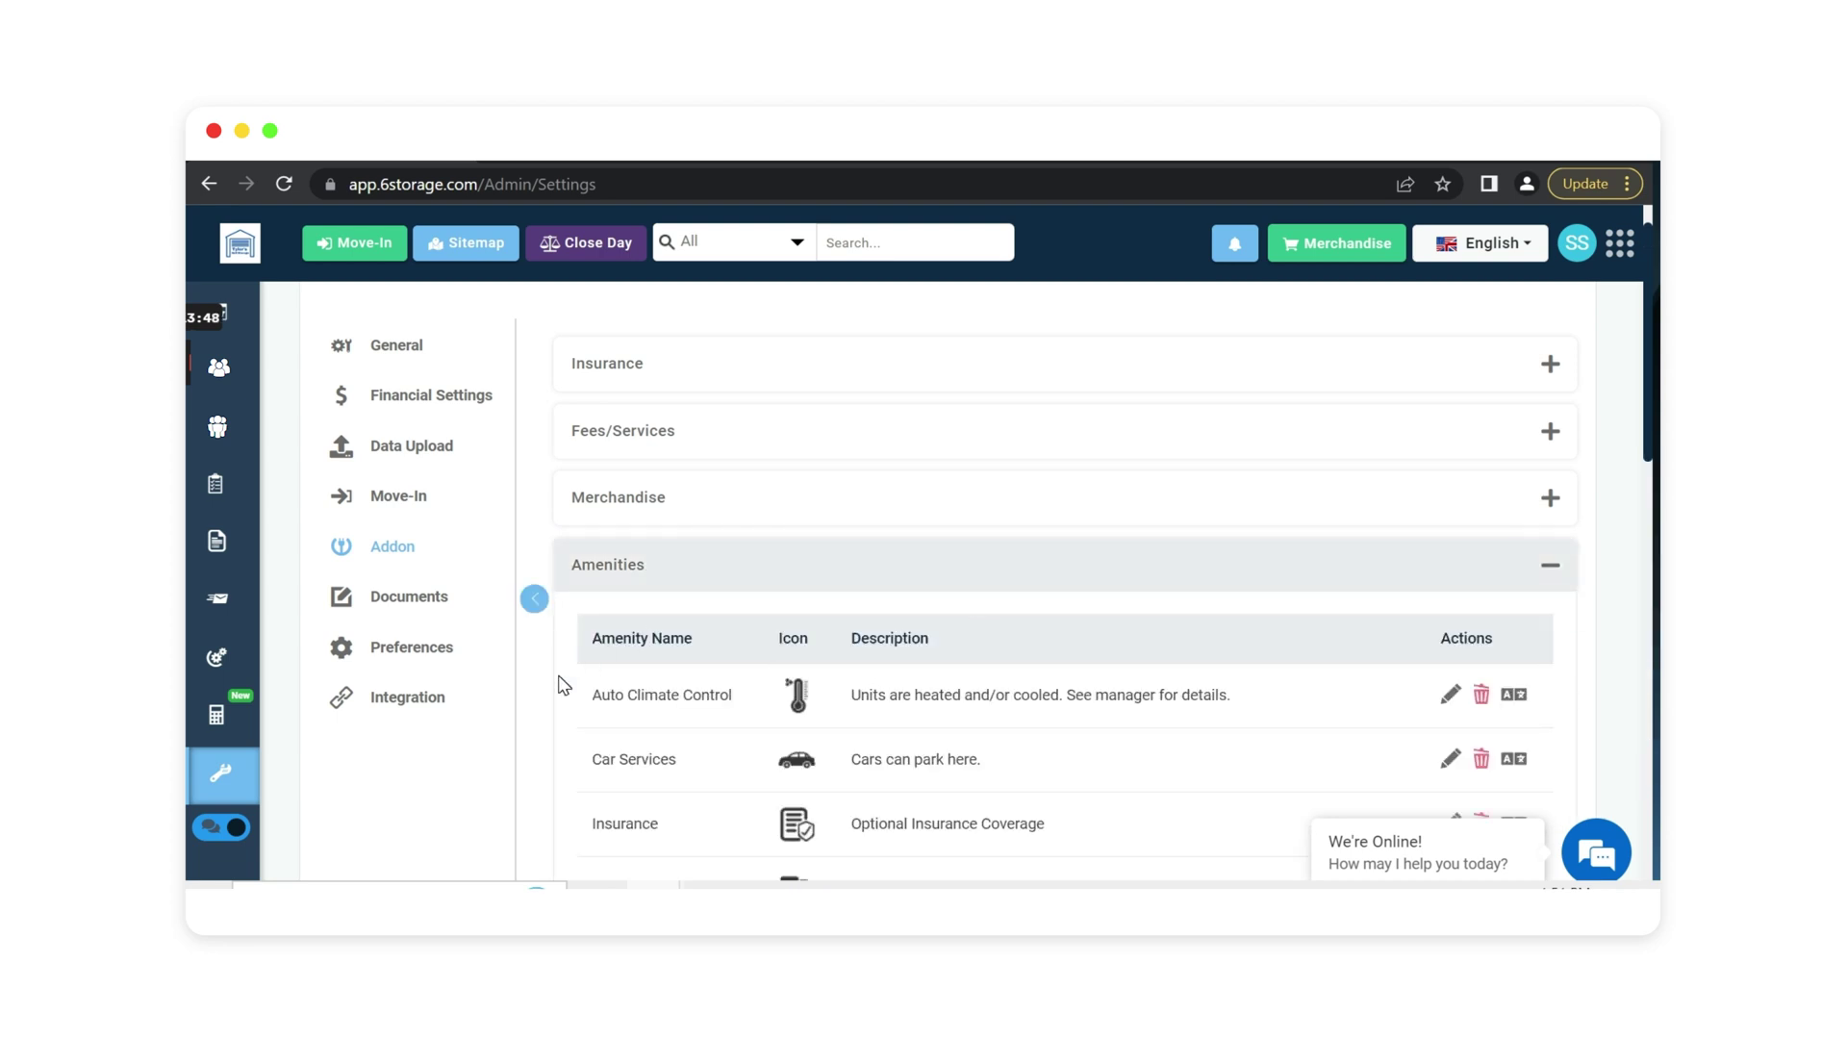
pyautogui.scroll(-4, 674, 635)
pyautogui.scroll(-4, 806, 486)
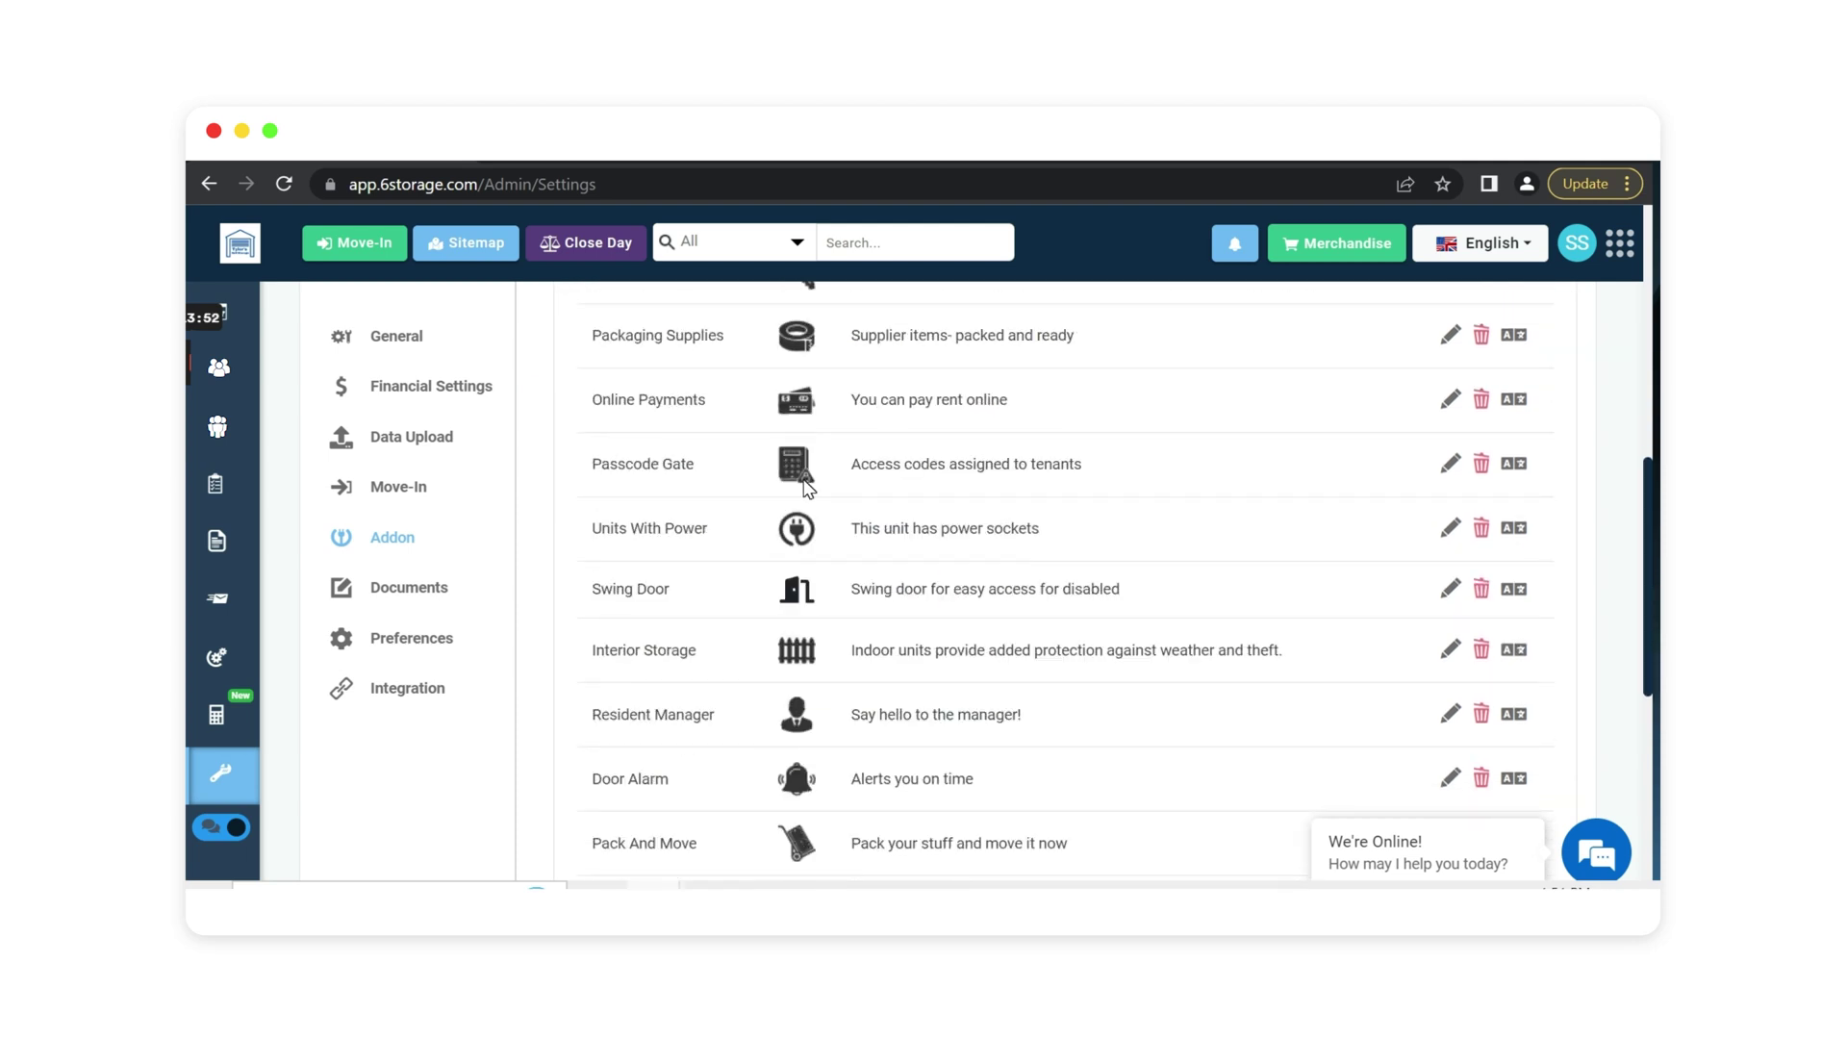
pyautogui.scroll(-2, 806, 486)
pyautogui.scroll(7, 804, 487)
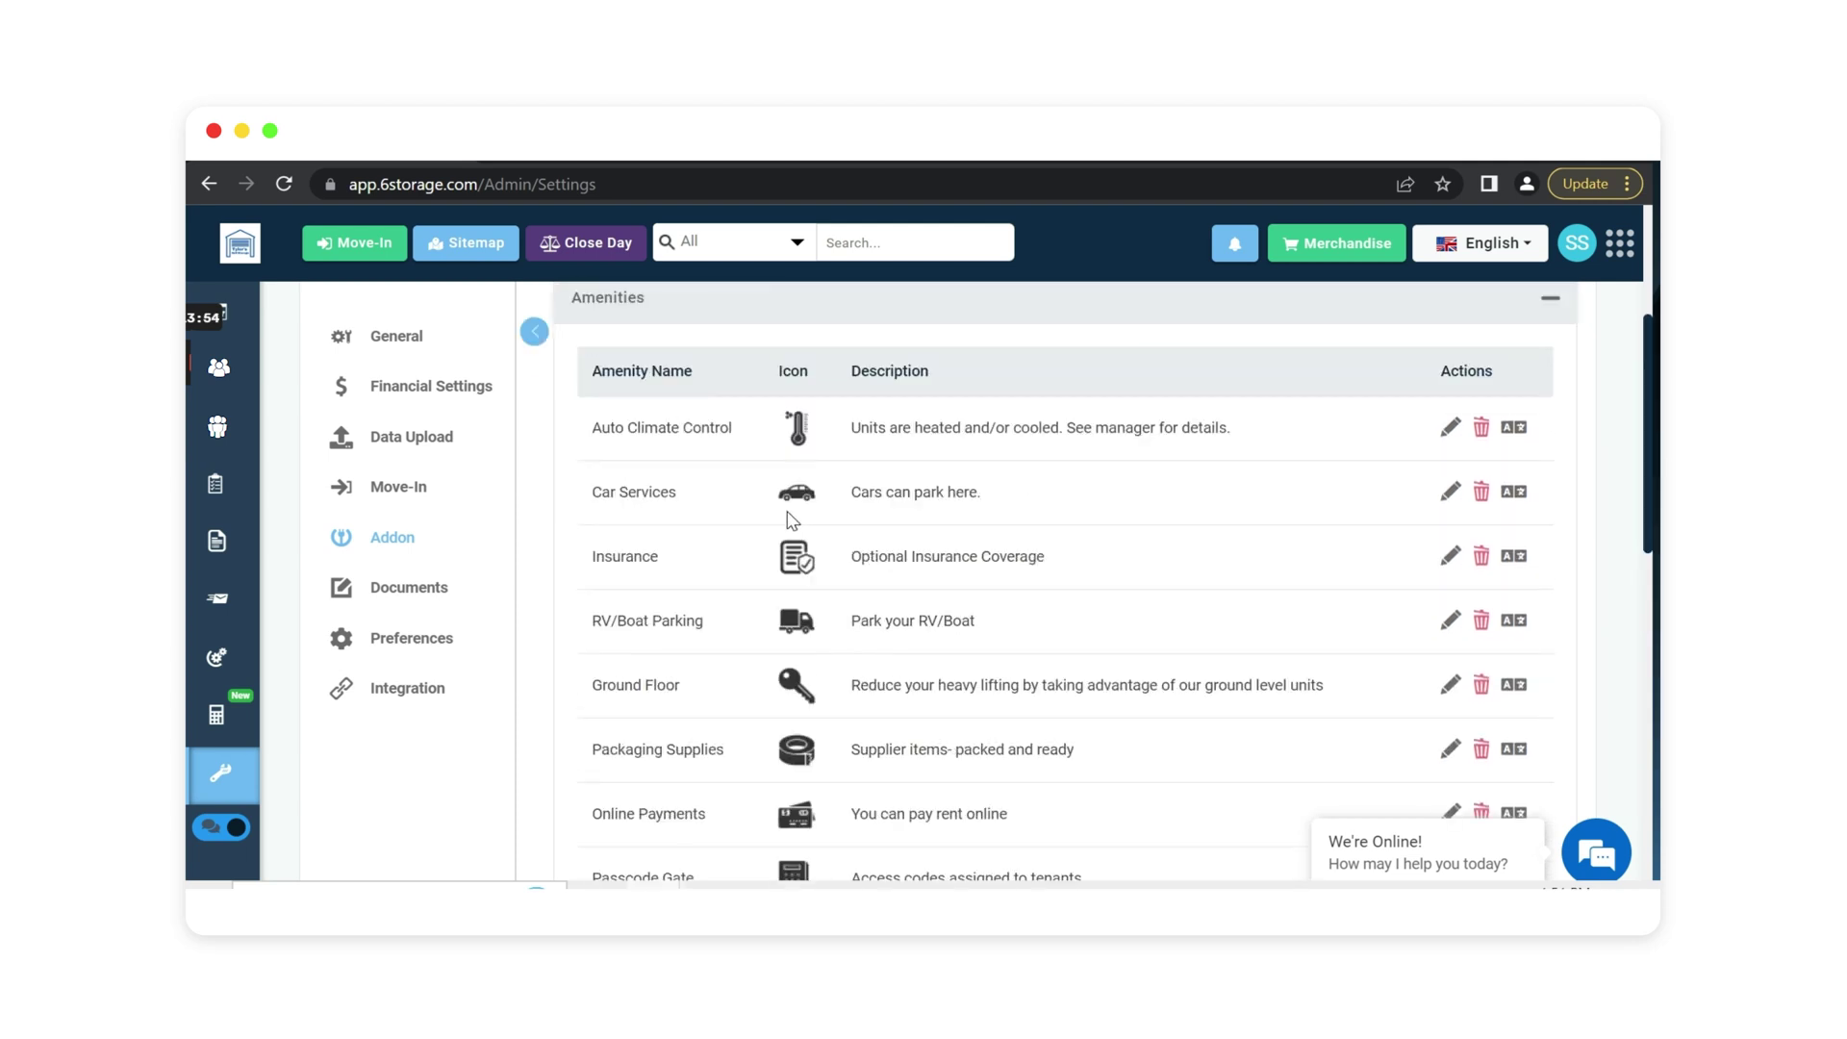
pyautogui.scroll(2, 792, 521)
pyautogui.click(660, 460)
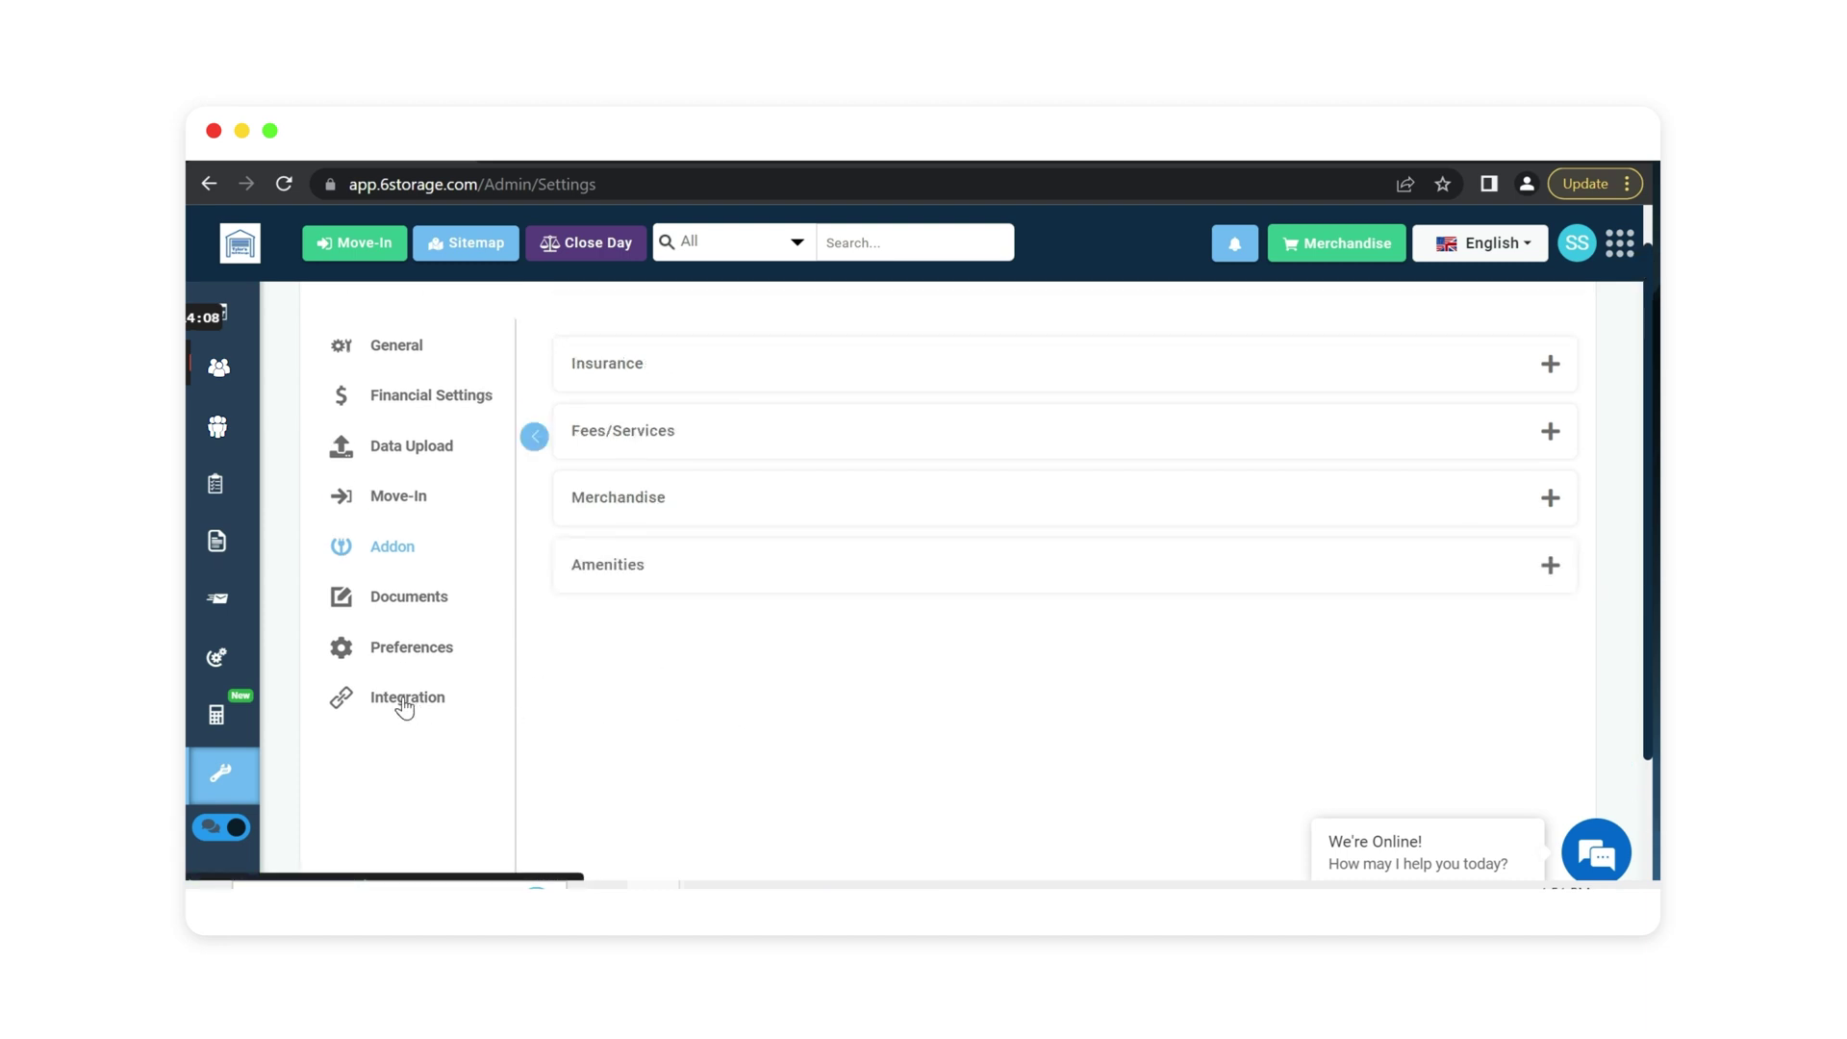
# Skim the rest of the Addon panel, then return to the admin dashboard.
pyautogui.scroll(-2, 426, 708)
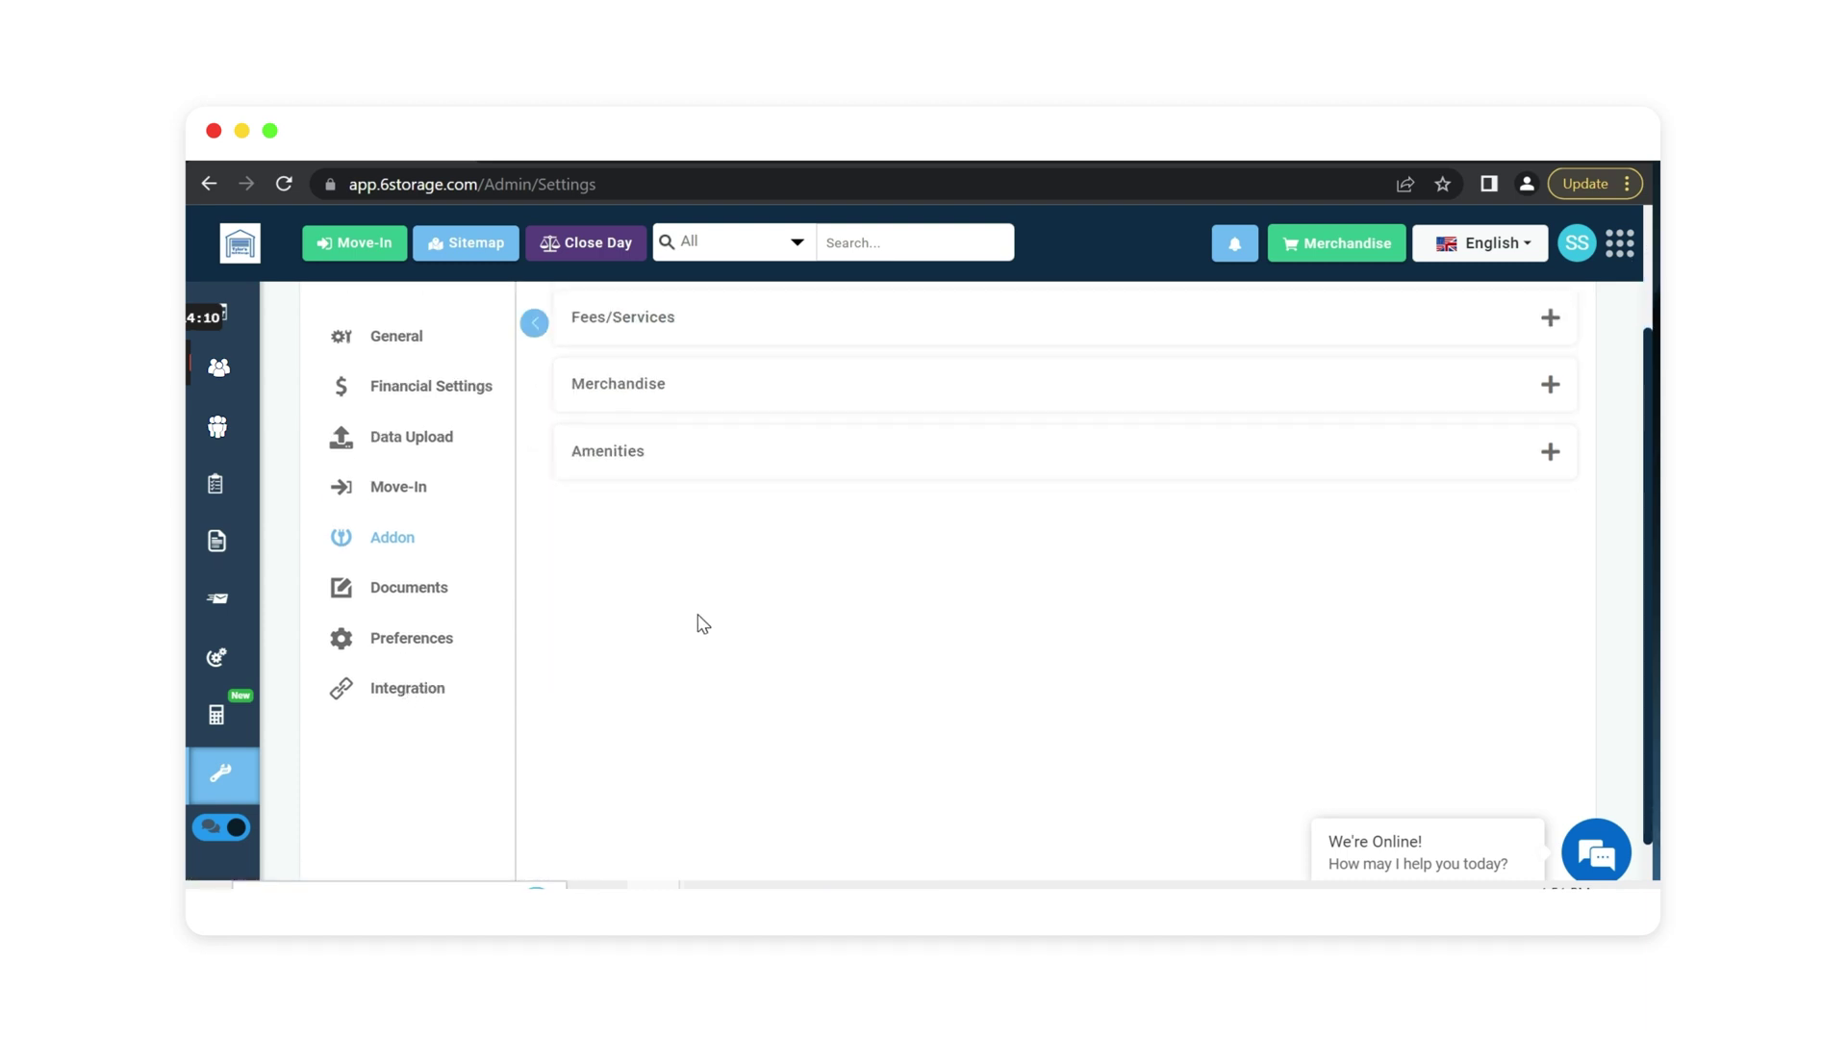
pyautogui.scroll(-1, 702, 620)
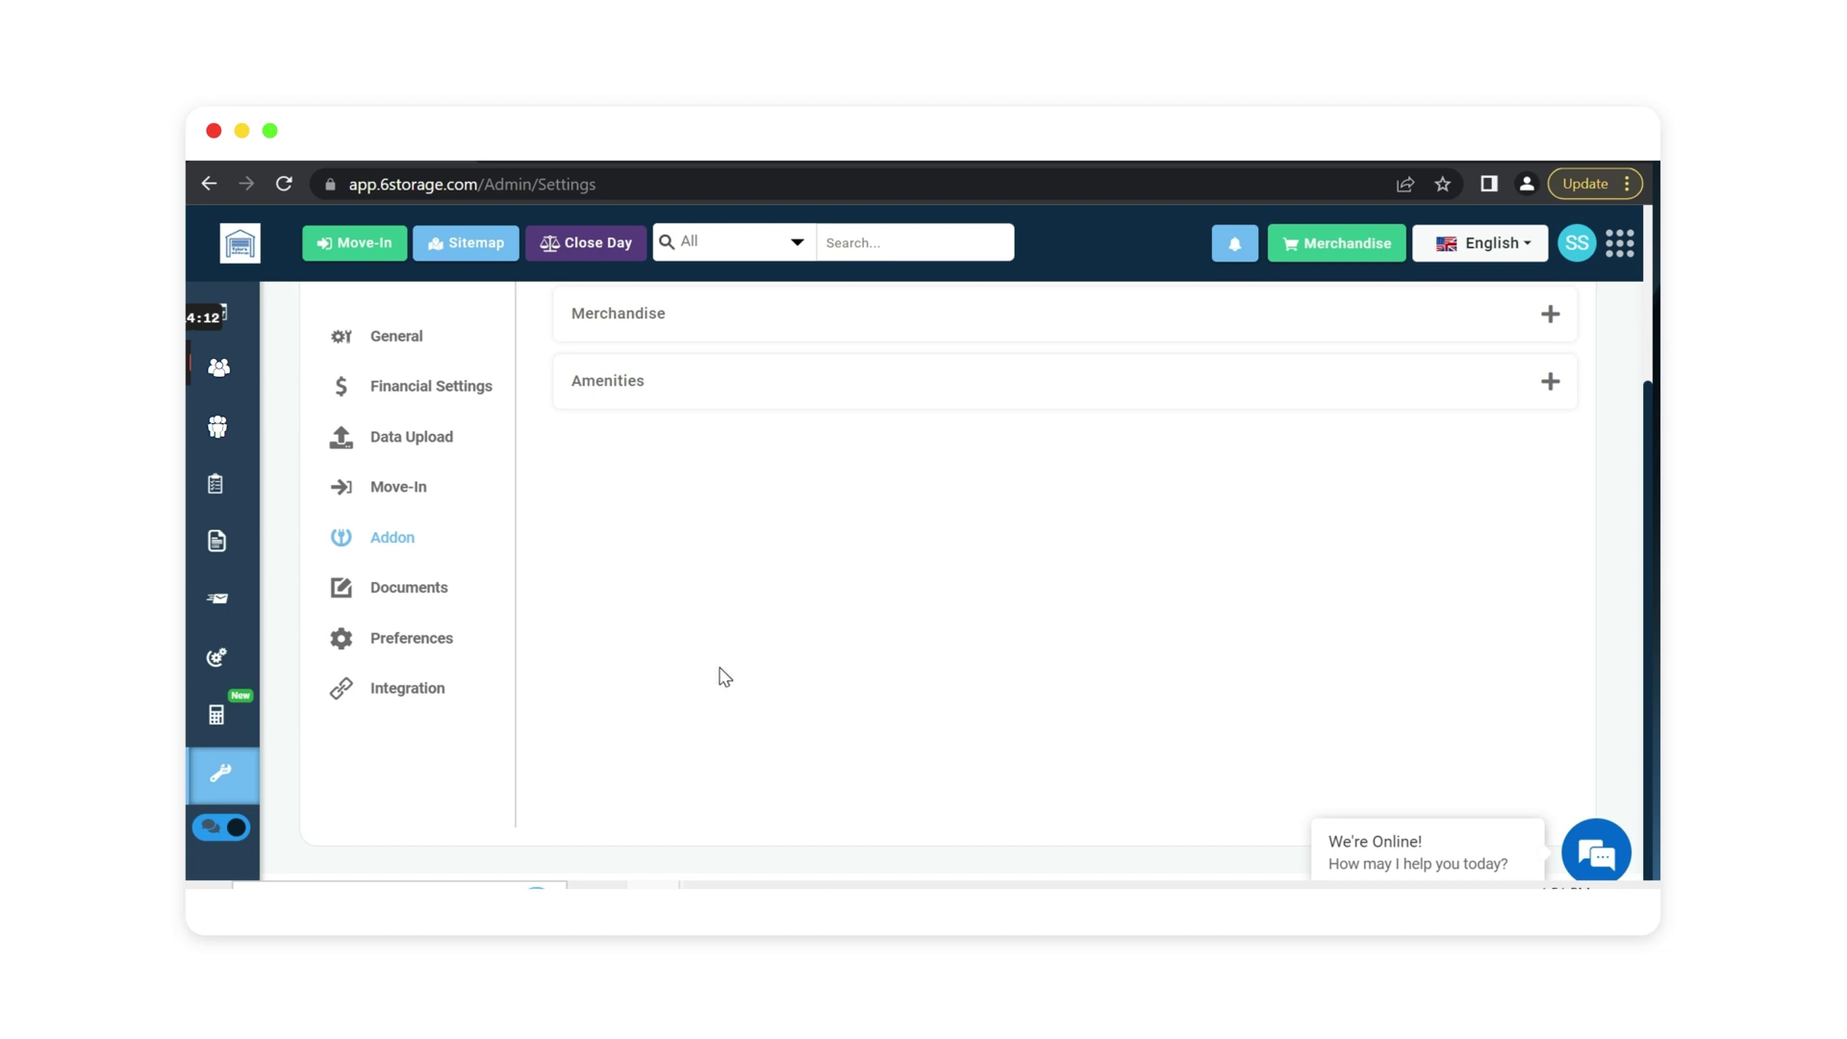
pyautogui.click(267, 325)
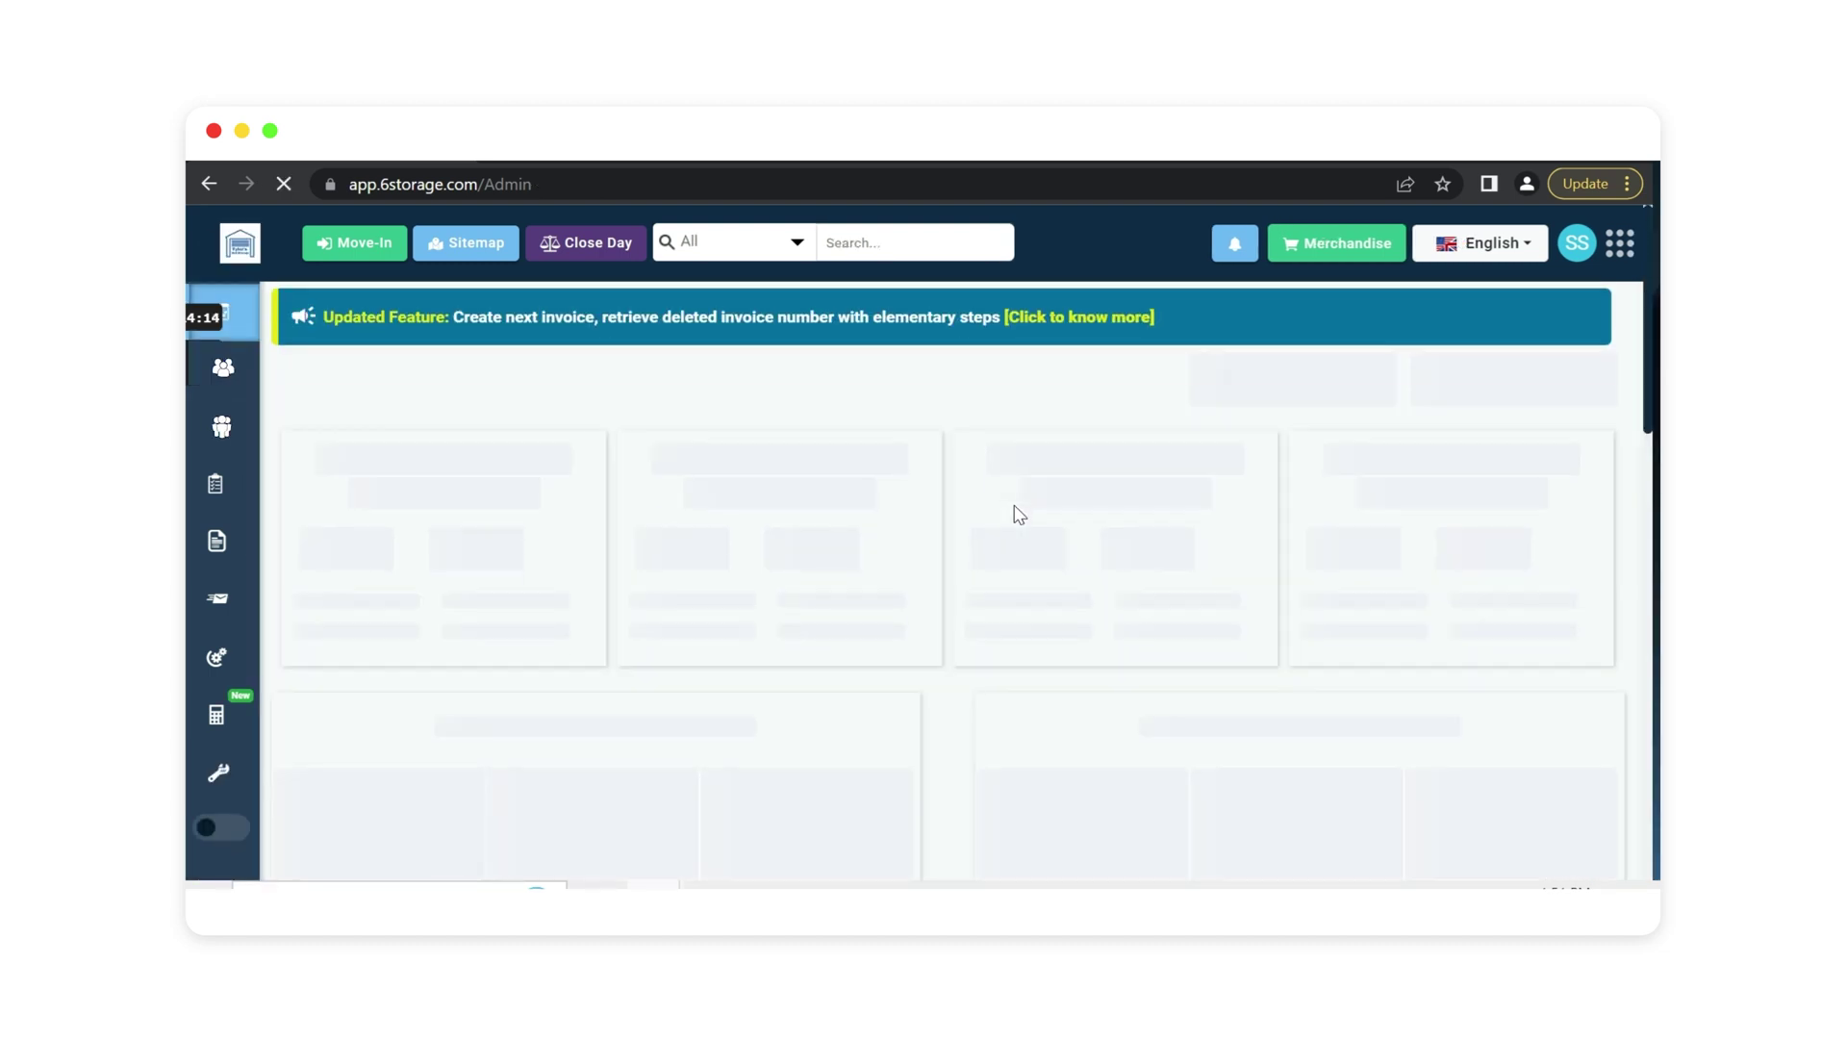